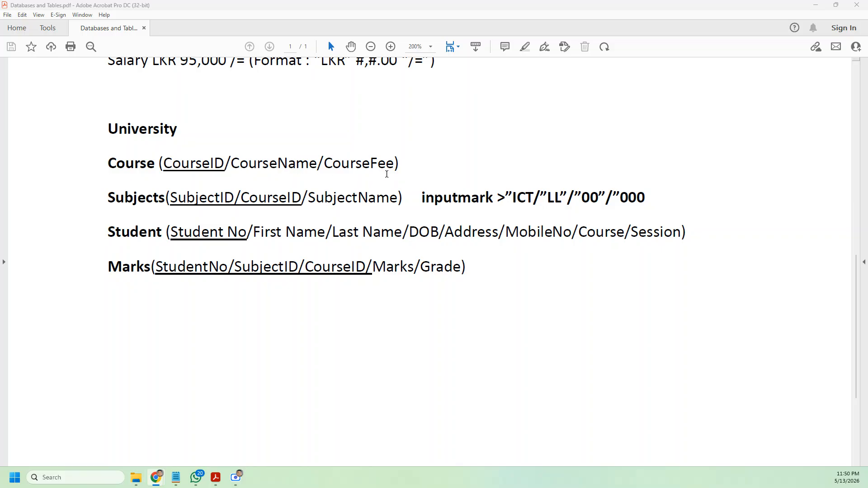
Step: Highlight the Course and Subjects tables in the notes, with their CourseID, SubjectID and SubjectName fields
drag(159, 165, 225, 167)
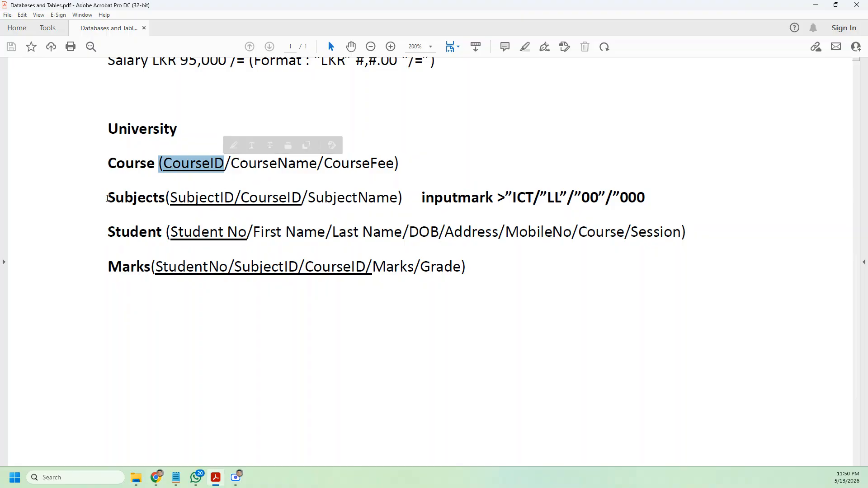
drag(107, 197, 164, 197)
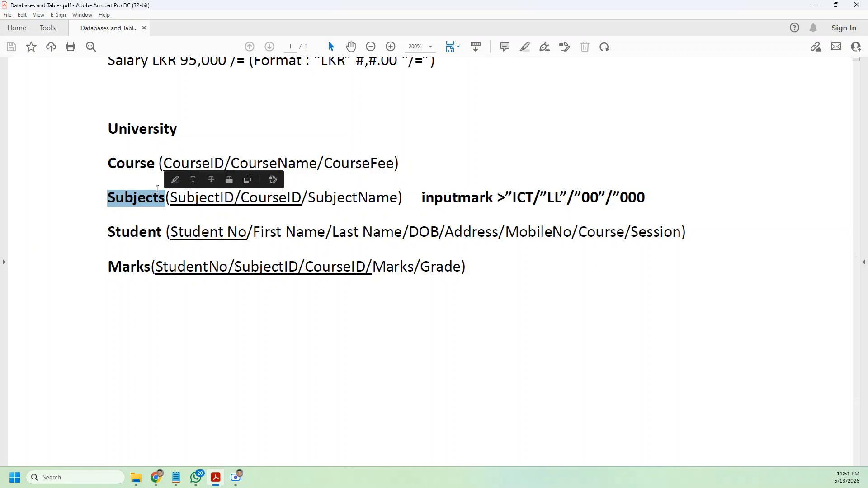
click(123, 167)
drag(104, 163, 171, 165)
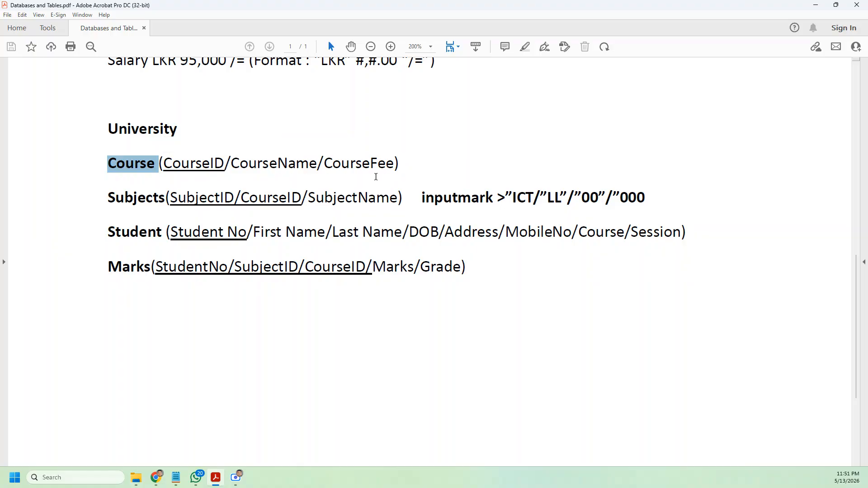
drag(106, 195, 167, 199)
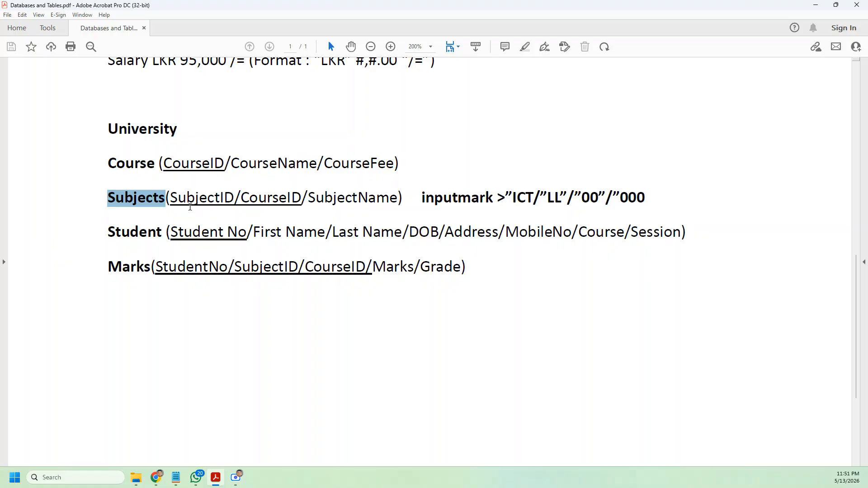
drag(247, 199, 298, 197)
drag(166, 197, 234, 198)
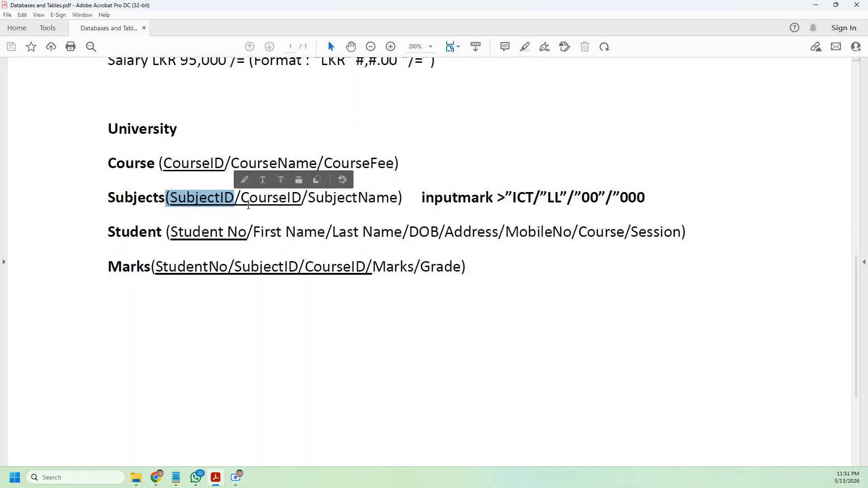
drag(309, 200, 389, 203)
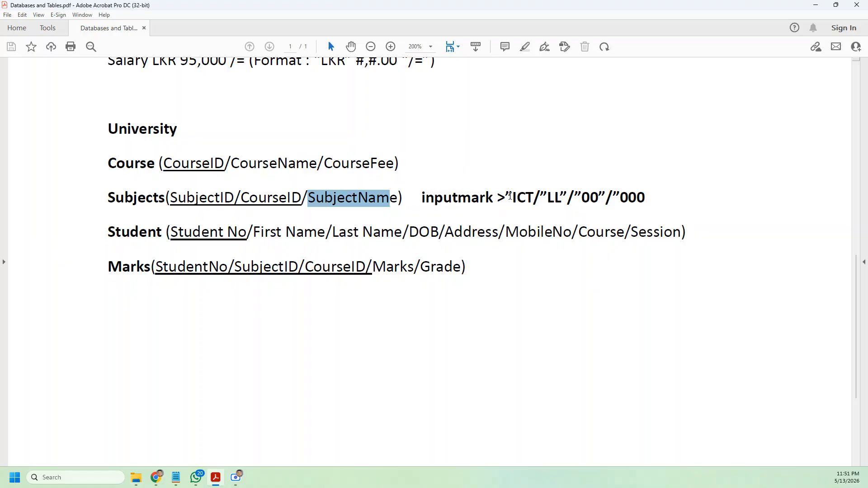
drag(510, 196, 648, 201)
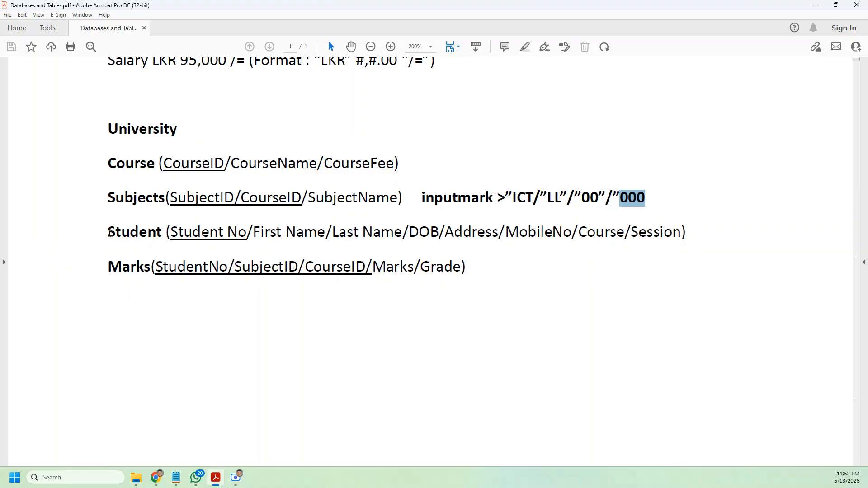
Step: Highlight the Student table, its Student No key, and each part of the ICT input mask
drag(107, 233, 164, 234)
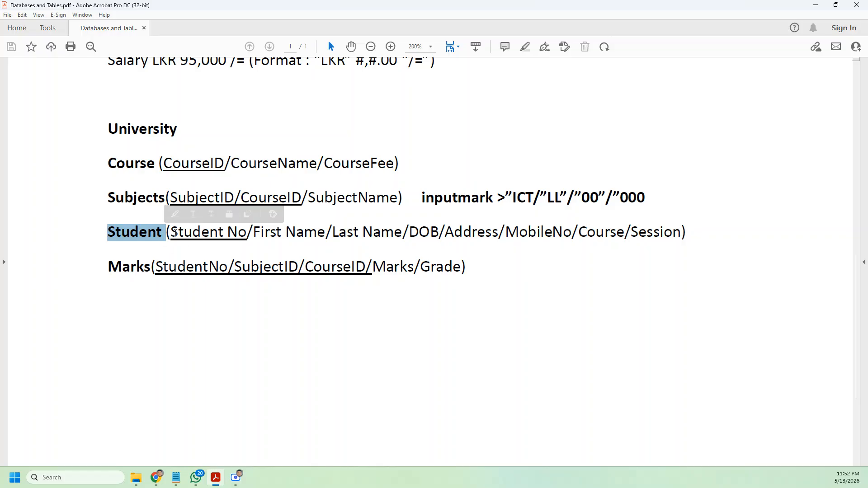
drag(172, 233, 251, 233)
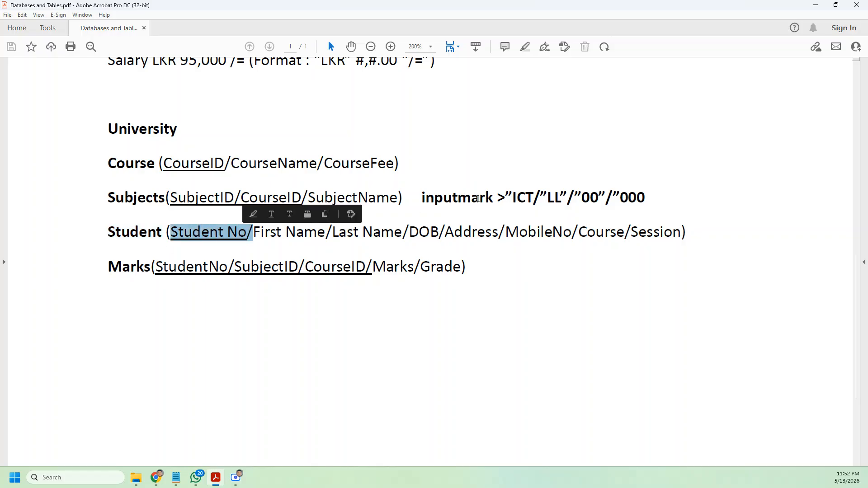
drag(512, 198, 645, 198)
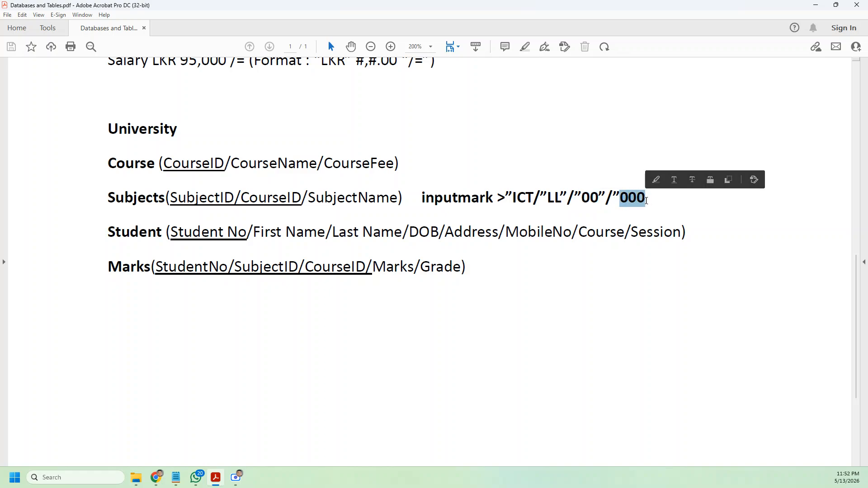
drag(505, 199, 548, 198)
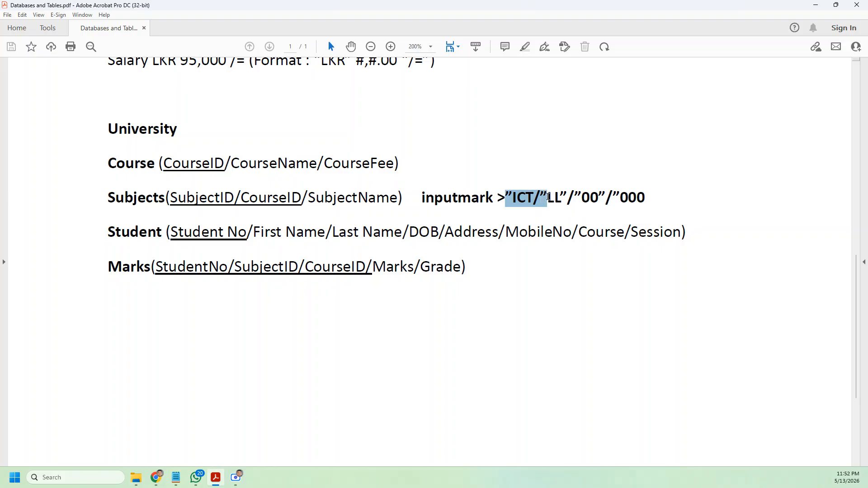
drag(548, 197, 547, 197)
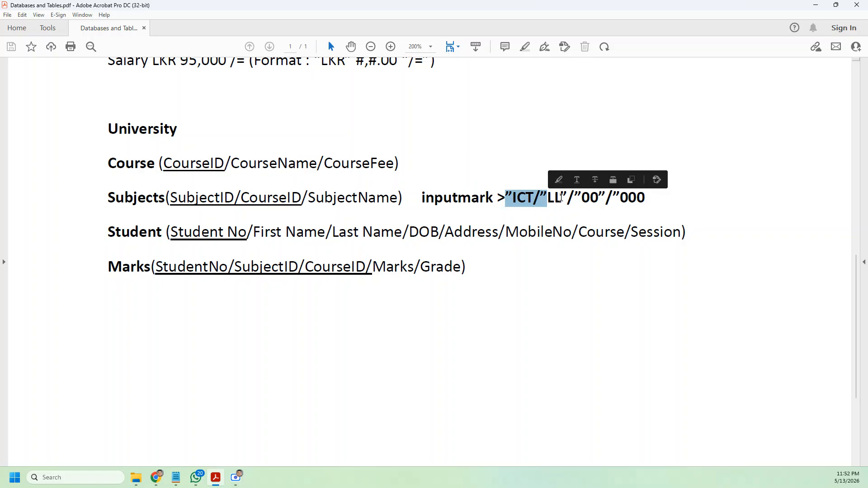
drag(547, 200, 562, 199)
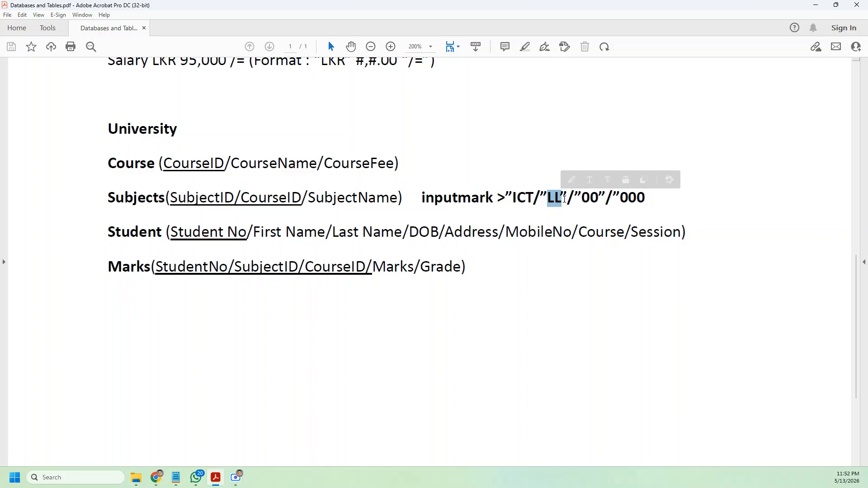
drag(560, 199, 583, 198)
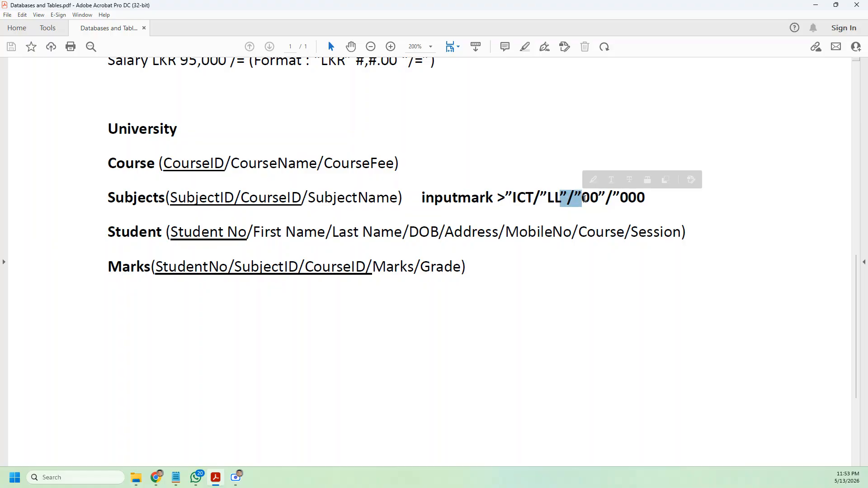
drag(582, 198, 598, 199)
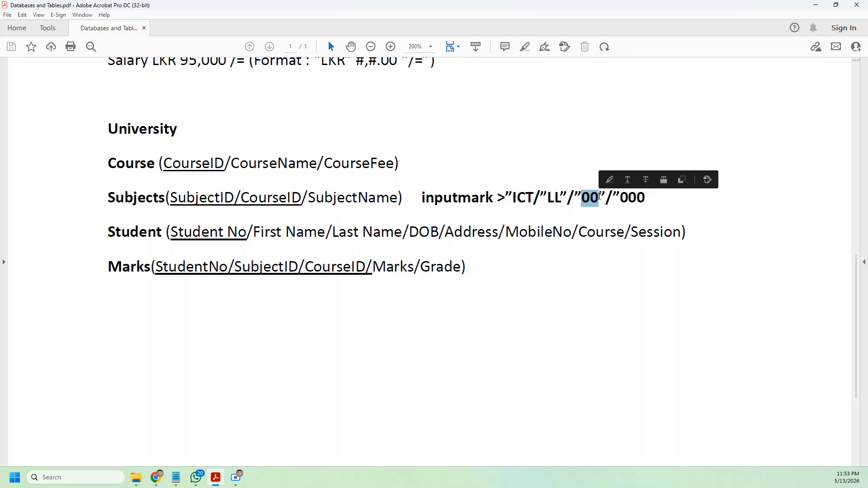
click(603, 195)
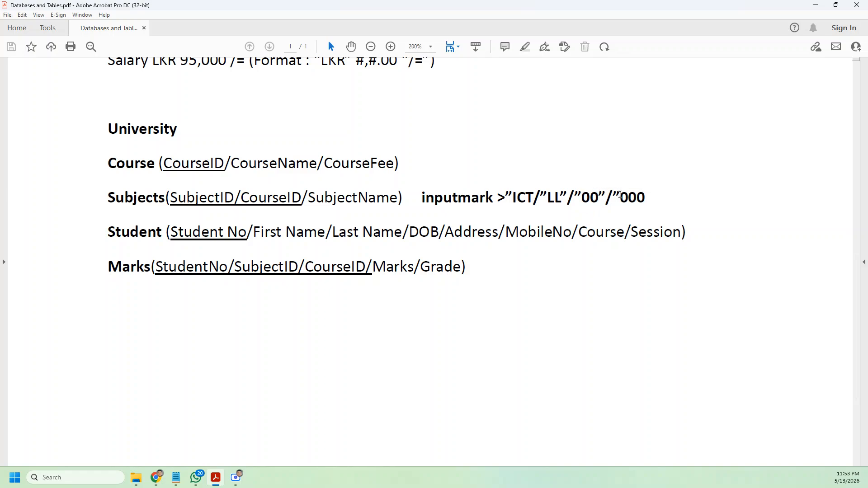
drag(620, 197, 651, 198)
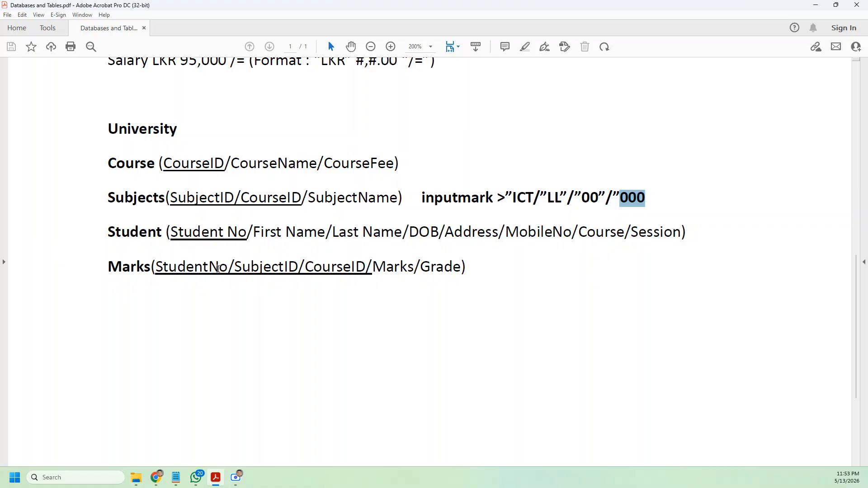
Step: Highlight the Marks composite key (StudentNo, SubjectID, CourseID) and its Marks and Grade fields
drag(366, 269, 158, 268)
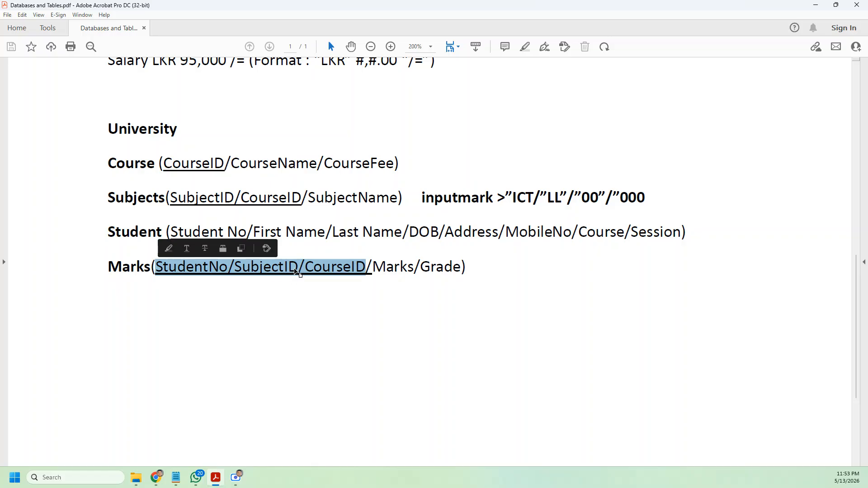
click(213, 271)
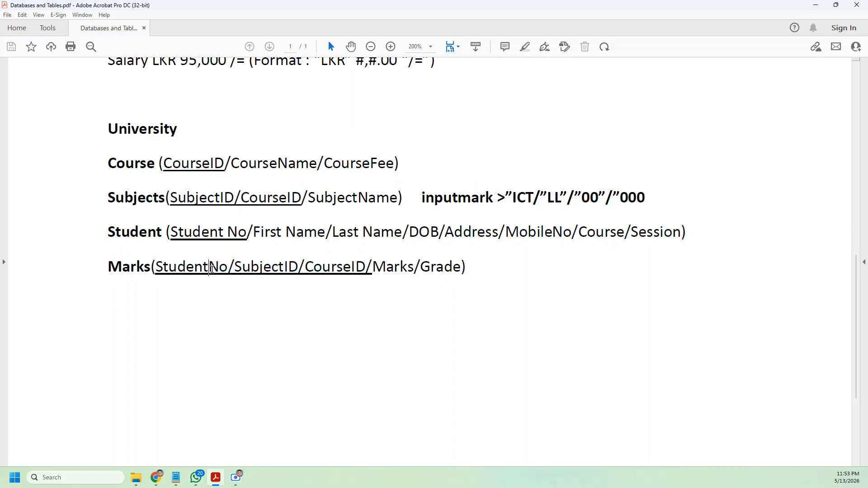
drag(194, 270, 216, 269)
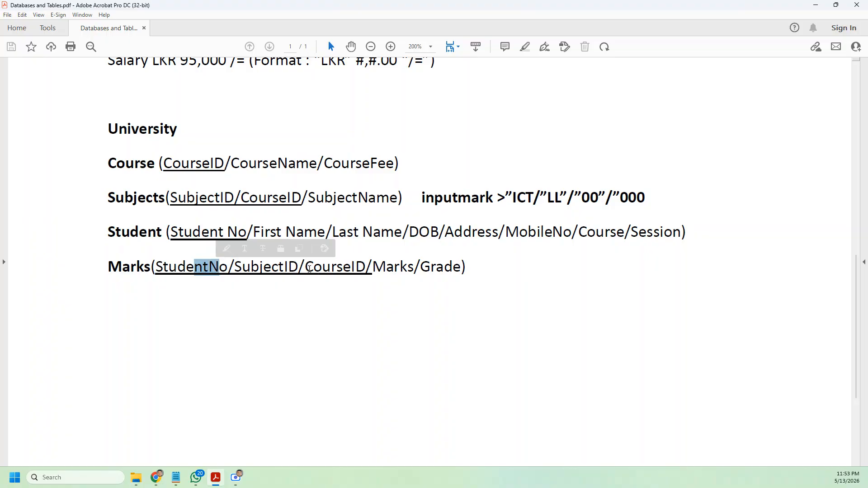
drag(313, 268, 366, 269)
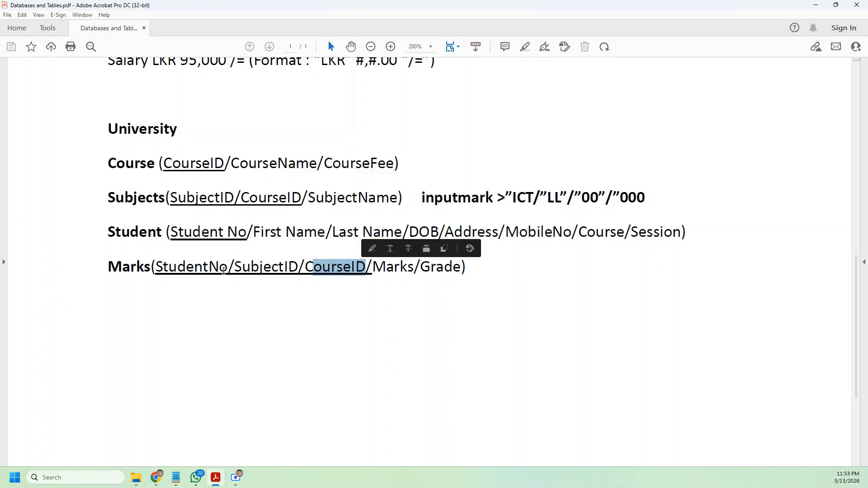
drag(234, 269, 294, 269)
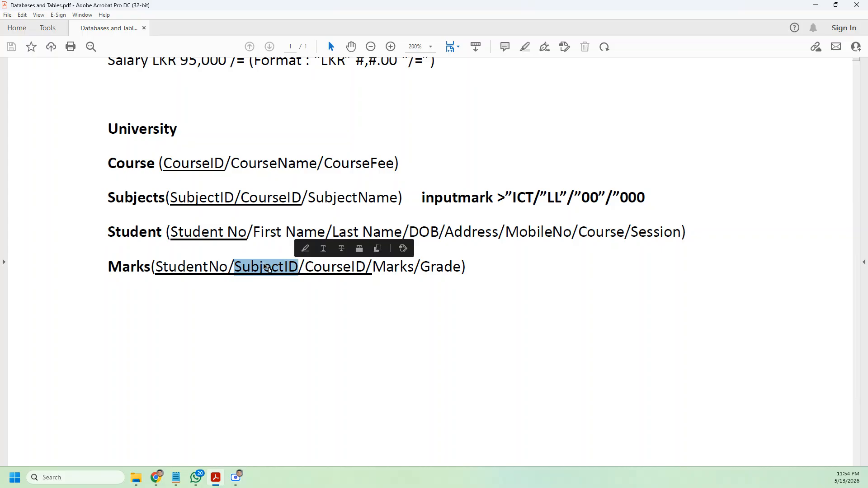
click(278, 269)
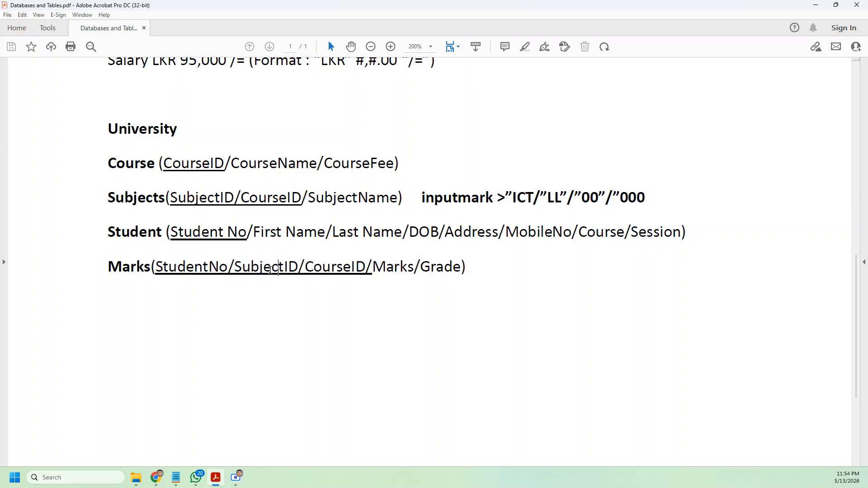
drag(240, 269, 285, 267)
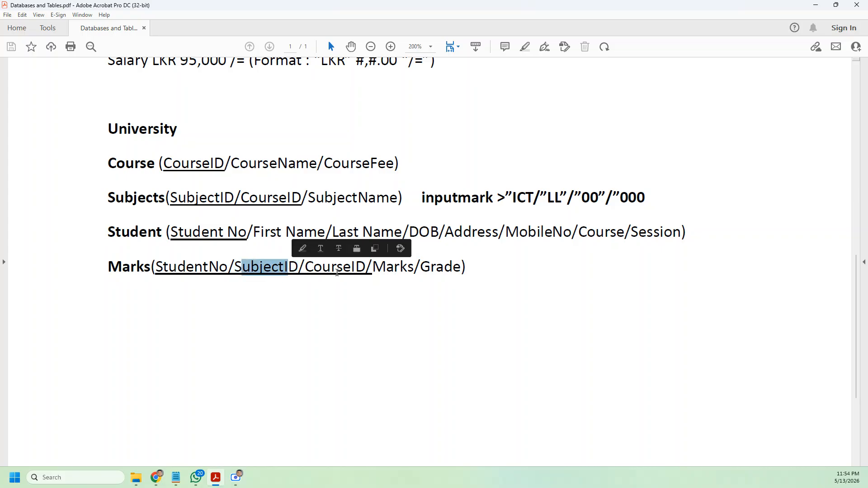
drag(365, 268, 156, 268)
drag(372, 269, 463, 268)
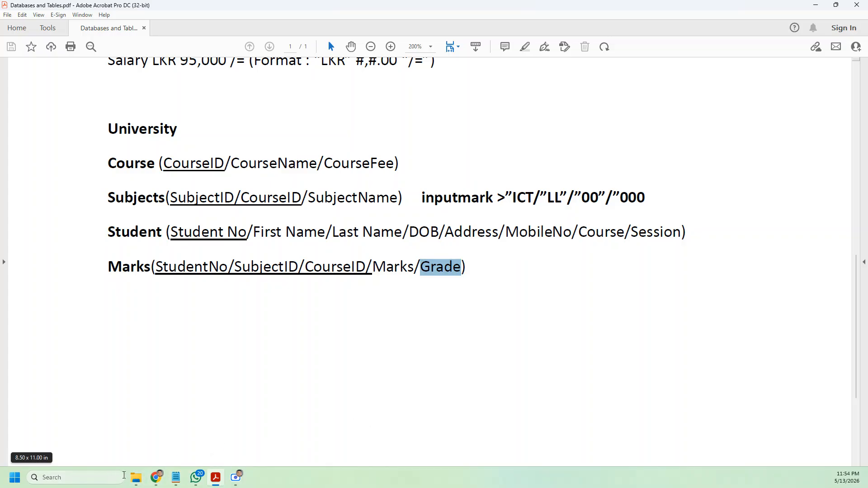
Step: Launch Microsoft Access, start a blank database, and browse for its save location
click(112, 471)
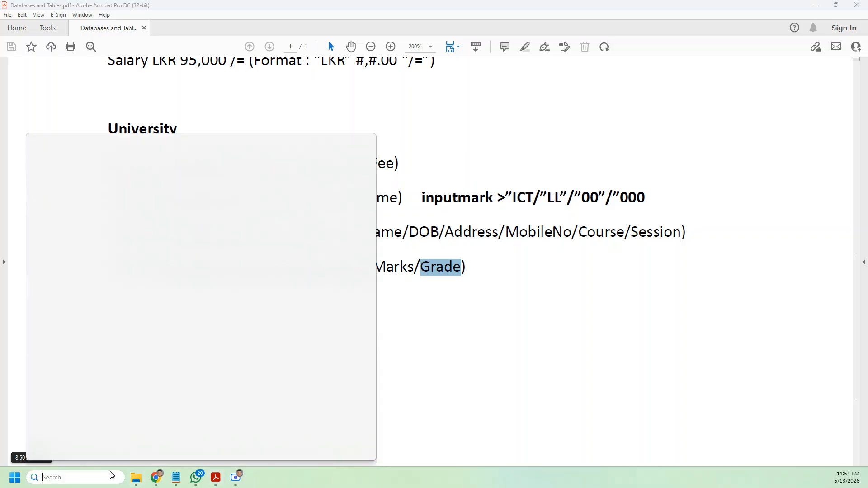
click(78, 191)
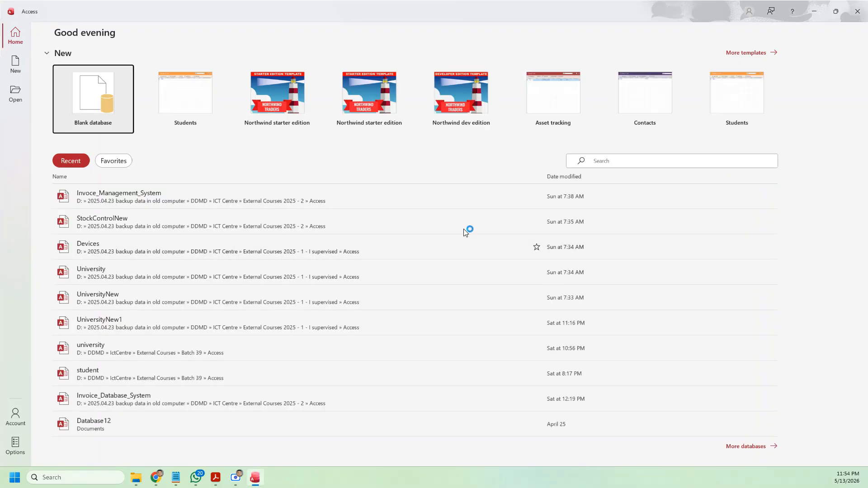
click(98, 97)
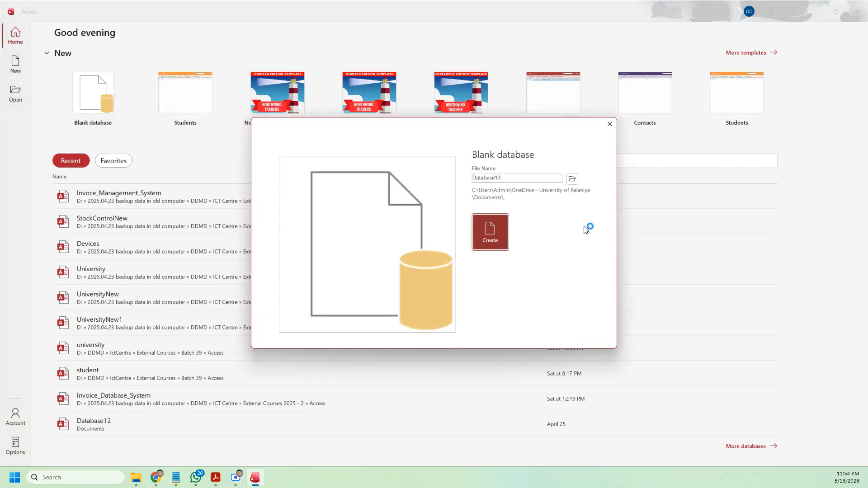
click(572, 179)
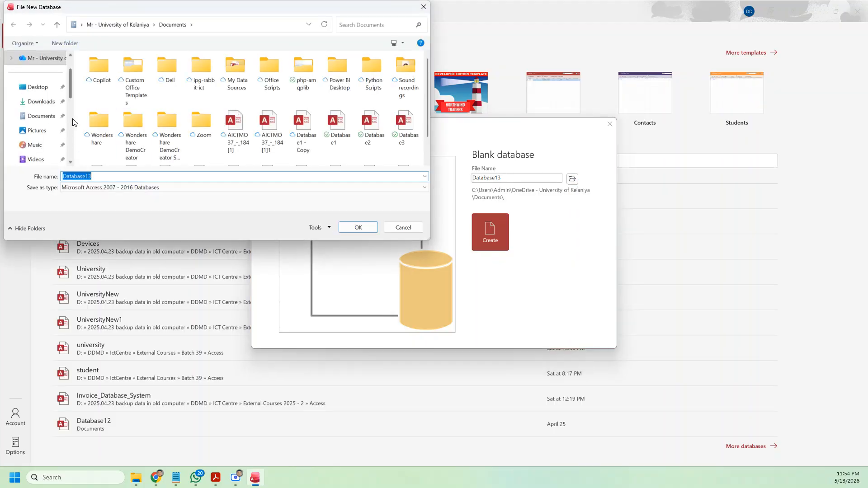
Step: Create a new folder ICTMO39 on drive C and open it
scroll(45, 131, down, 5)
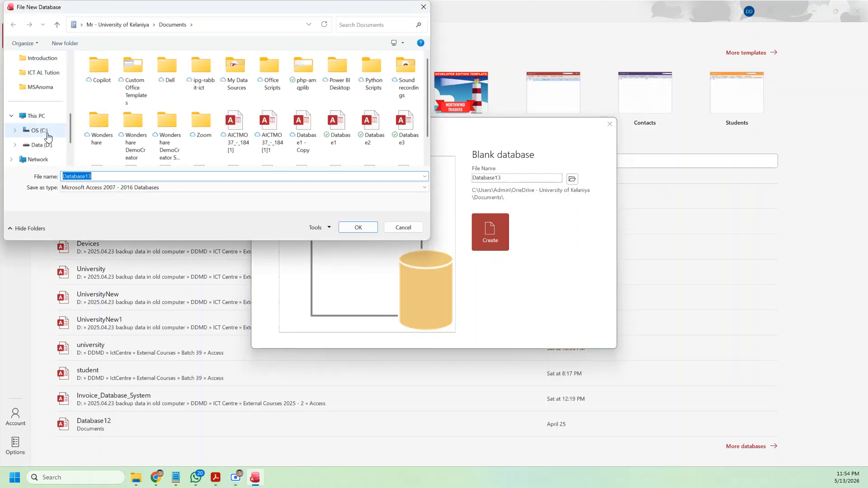
click(47, 135)
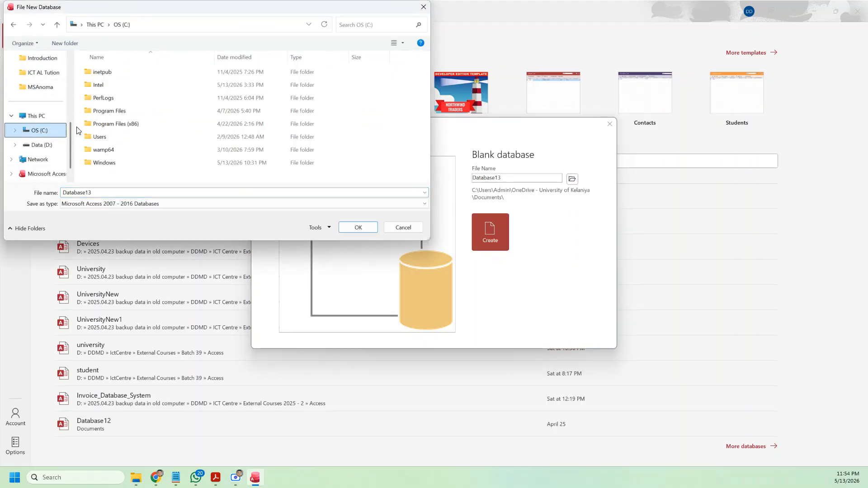
click(65, 43)
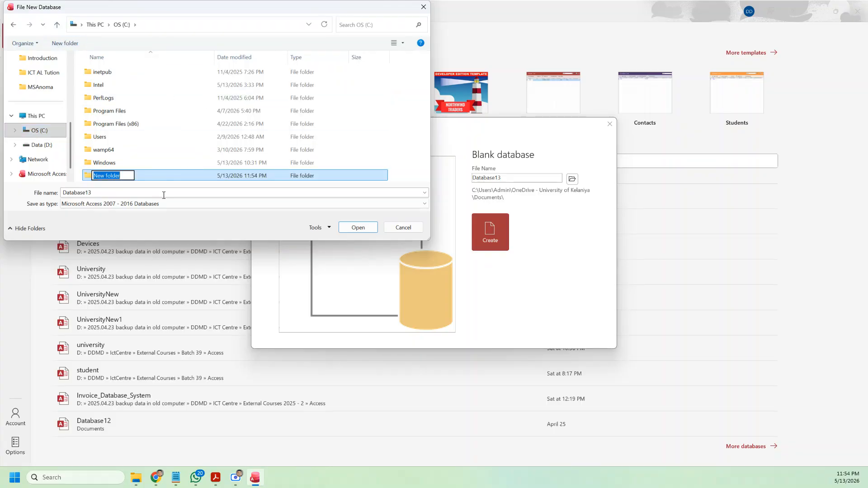
text(ICTMO39)
double_click(151, 172)
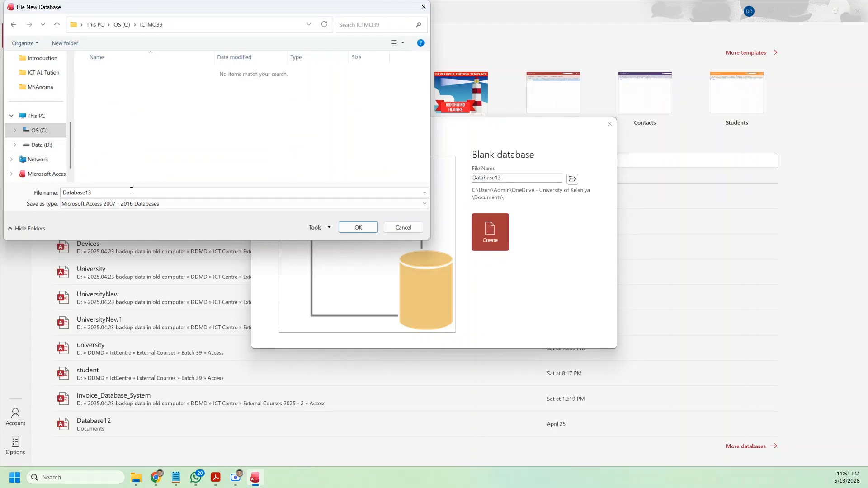
Step: Name the database University, confirm the location, and create it
click(215, 482)
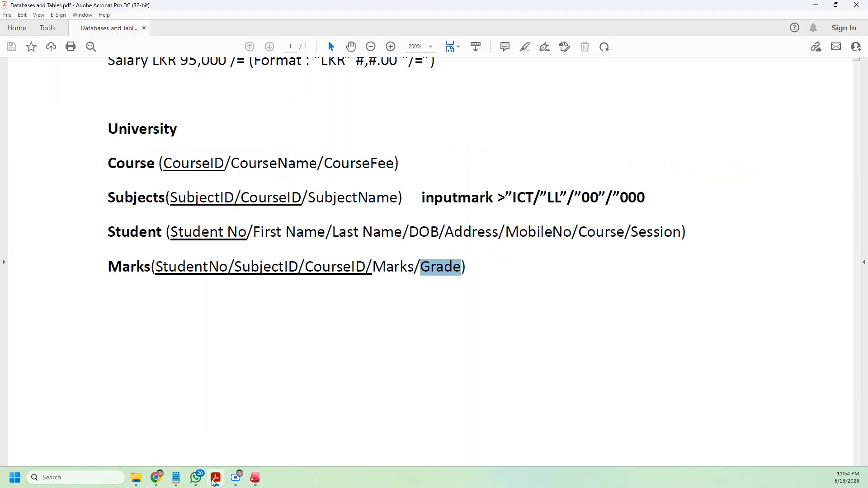
click(215, 482)
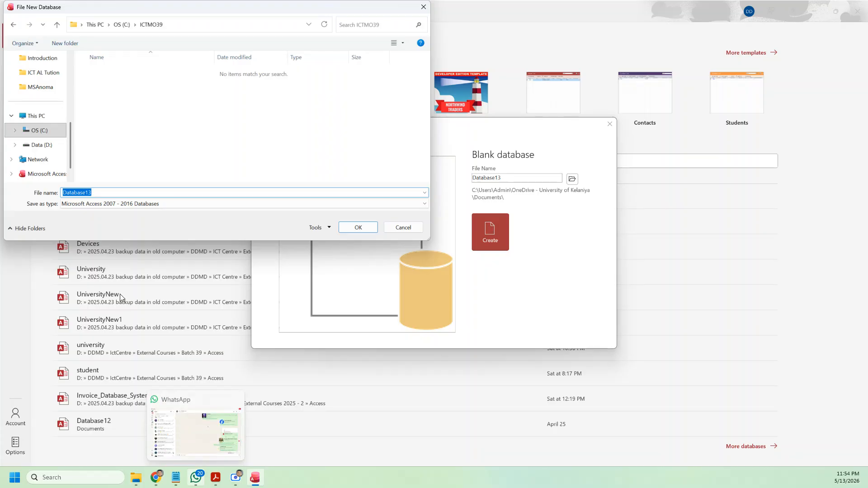
text(University)
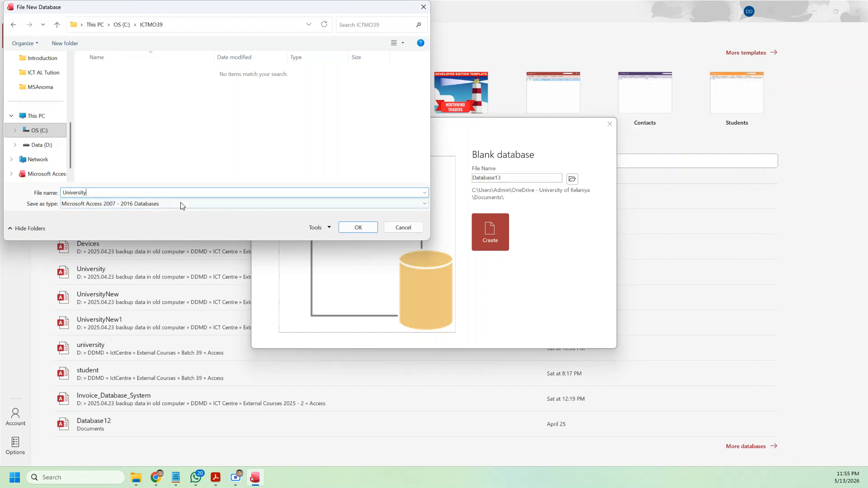
click(364, 228)
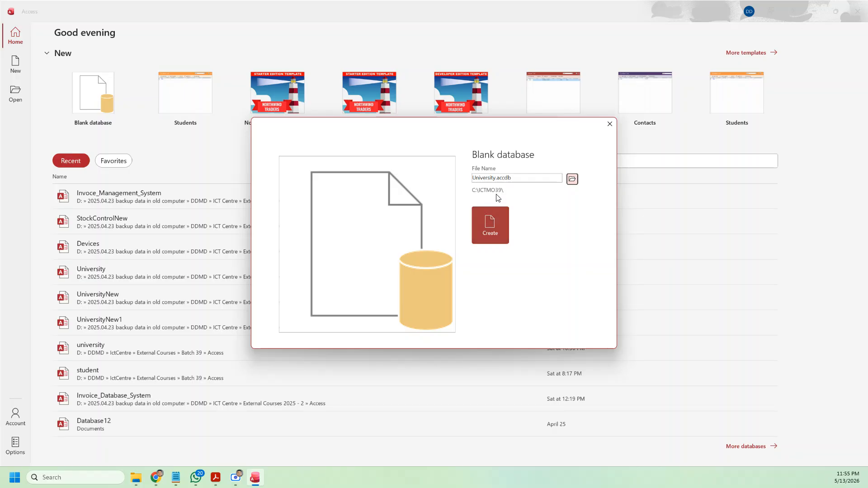
click(495, 232)
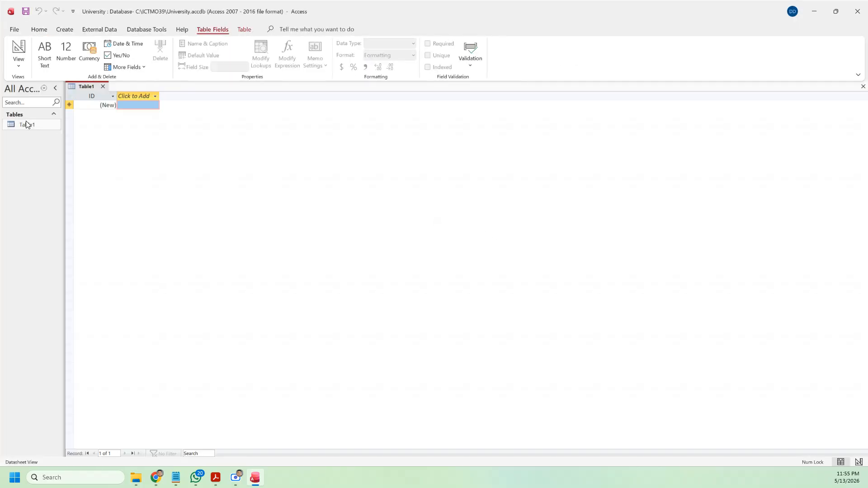
click(211, 483)
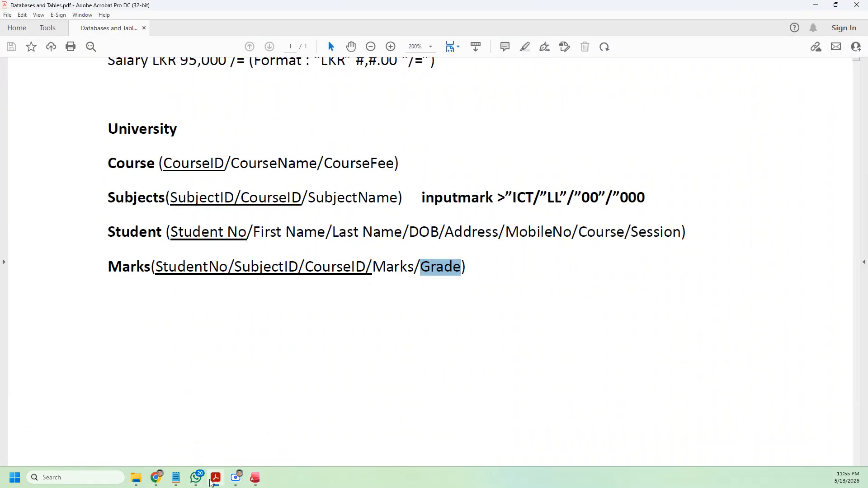
Step: Save the blank table as Course and open it in Design View
click(211, 483)
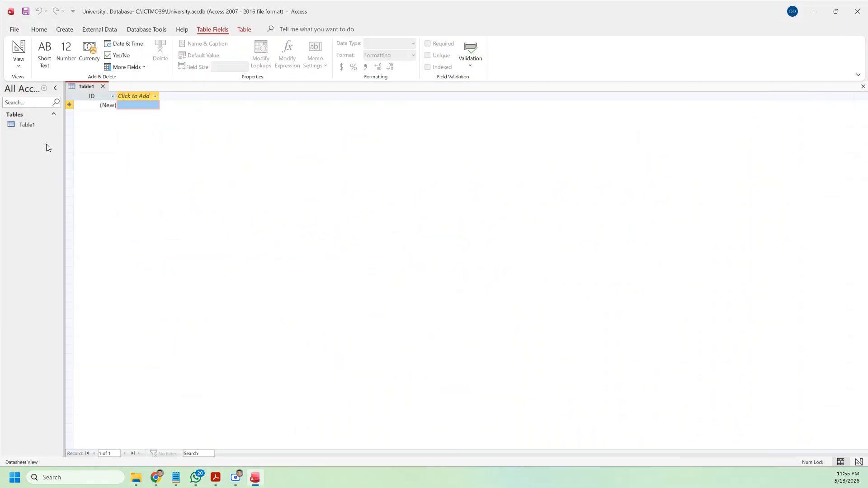
click(18, 67)
click(28, 101)
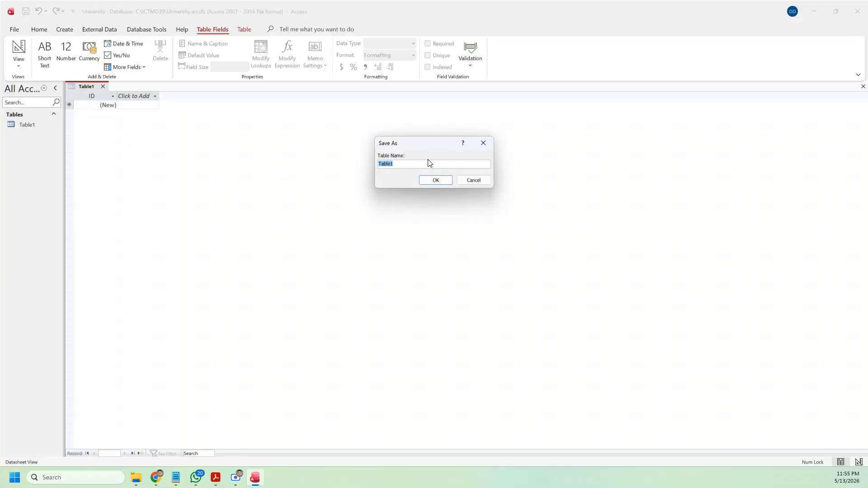
text(Course)
click(434, 180)
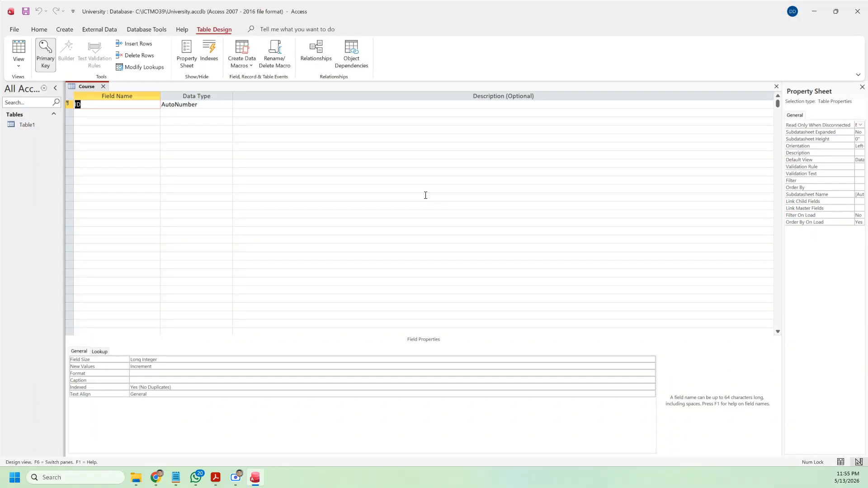
Step: Rename the ID field to CourseID, as Short Text with field size 5
click(216, 477)
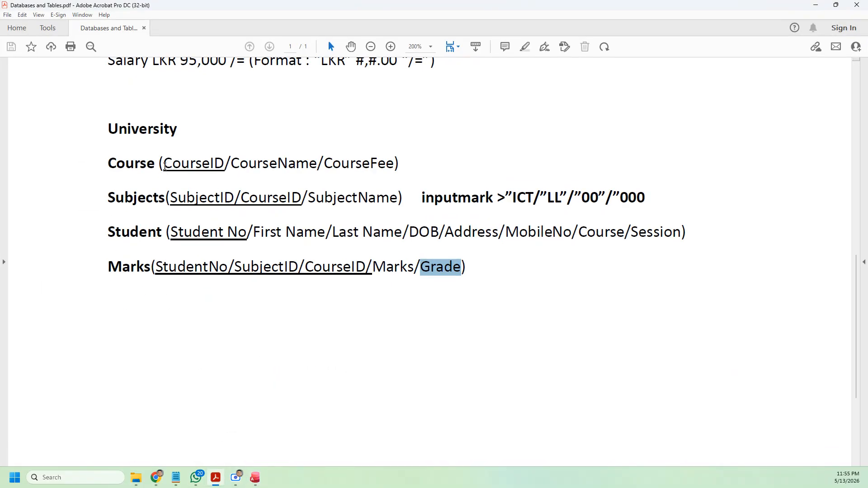
drag(165, 165, 225, 168)
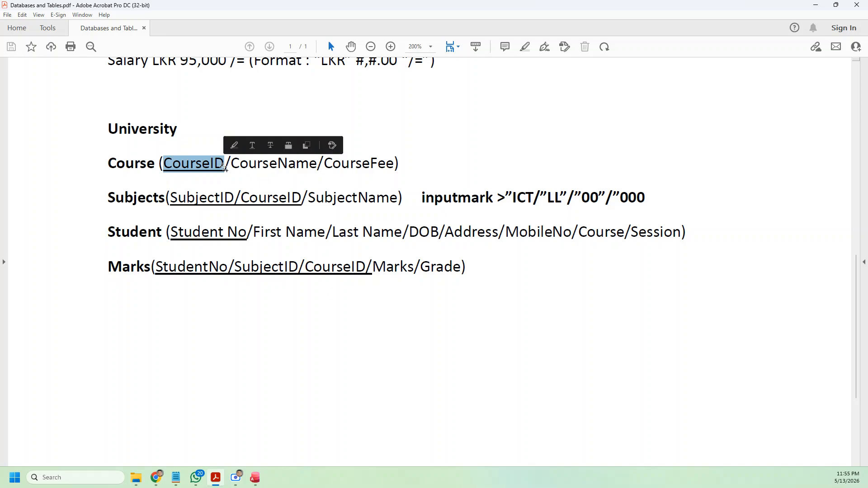
key(alt+Tab)
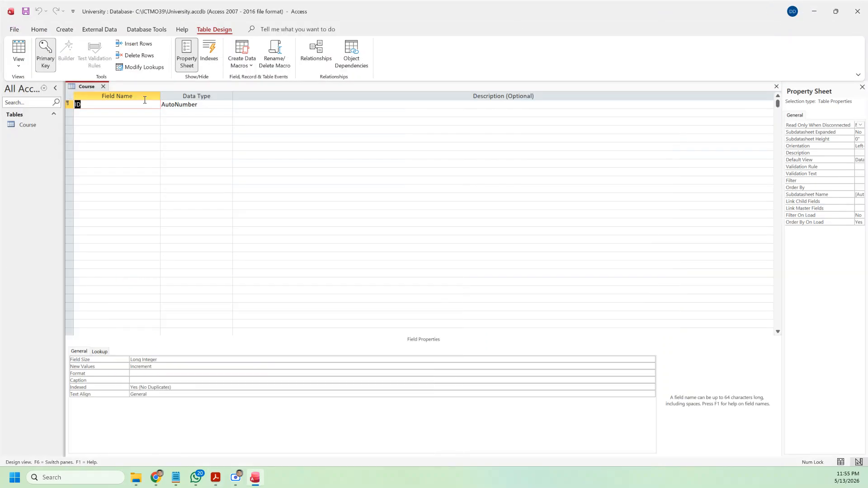
text(Course)
click(223, 106)
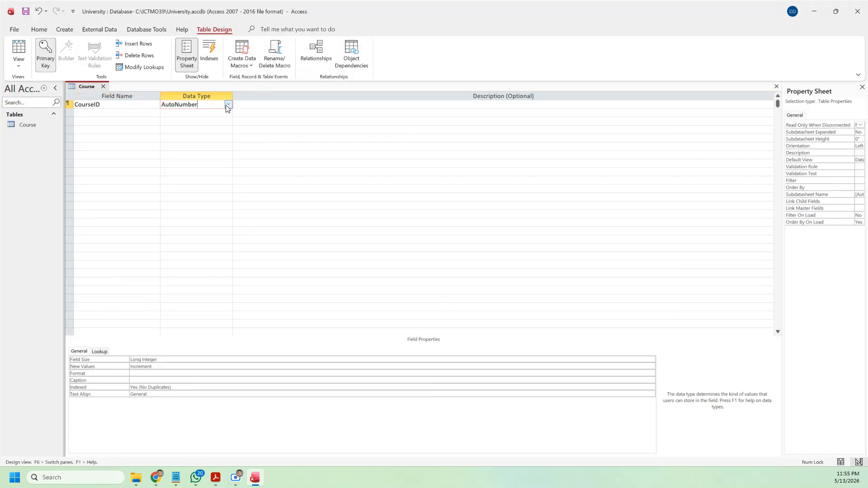
click(228, 105)
click(208, 114)
double_click(140, 359)
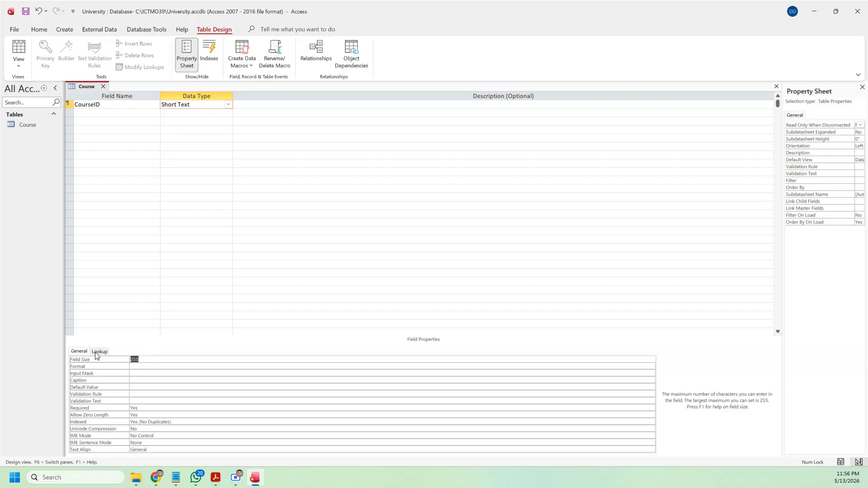
text(5)
click(129, 113)
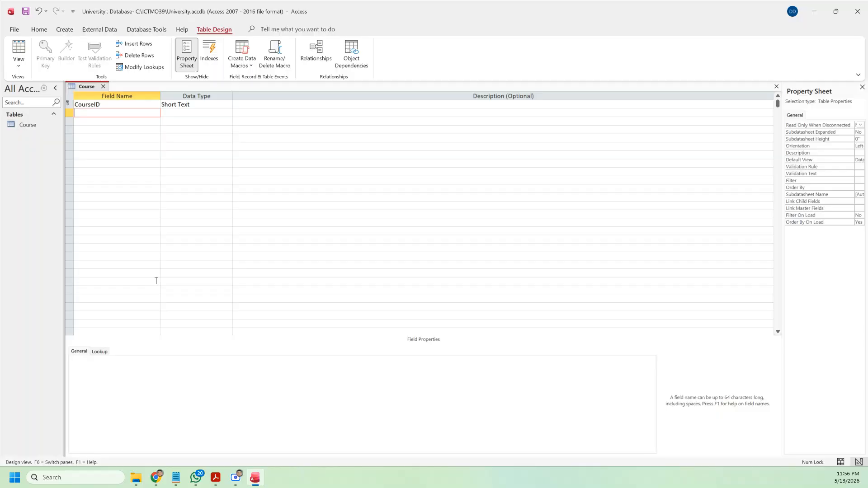
Step: Add a CourseName field as Short Text with field size 100
text(CourseName)
click(225, 117)
click(204, 120)
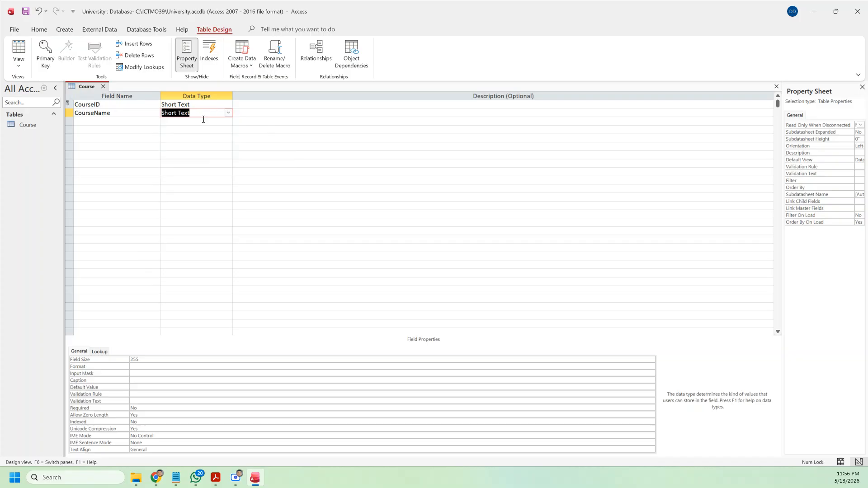
click(143, 359)
double_click(143, 359)
text(100)
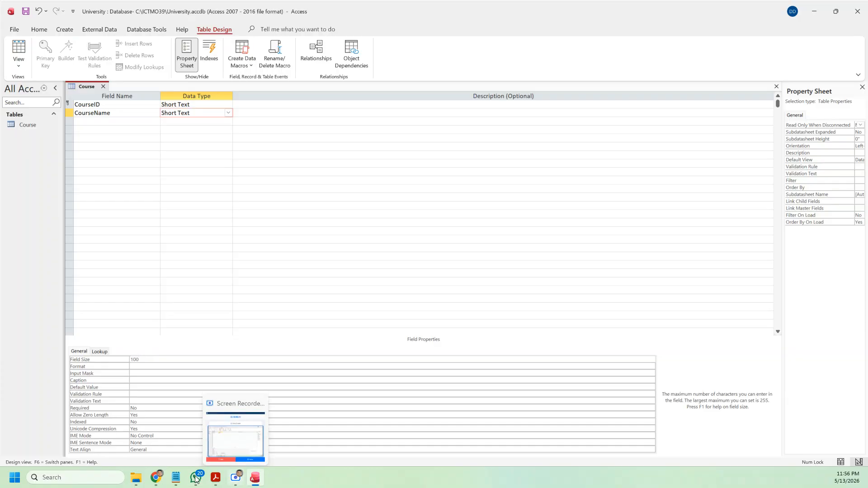
click(216, 480)
click(256, 478)
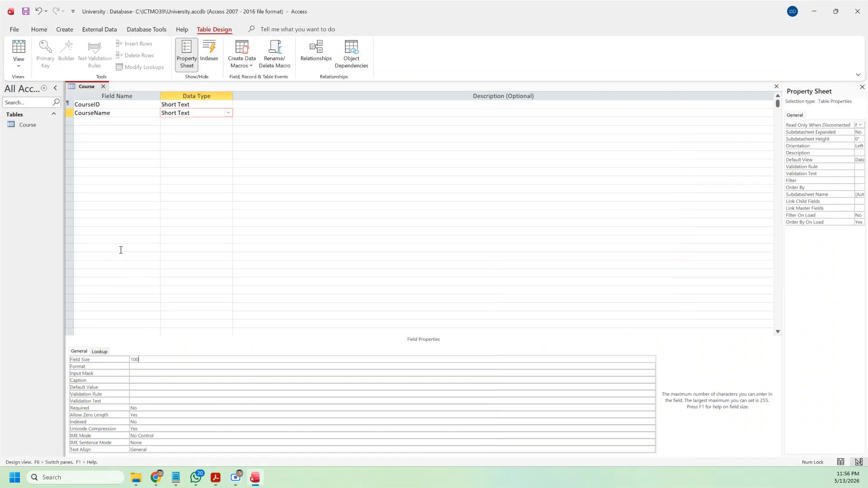
Step: Add a CourseFee field with the Currency data type and select its Format property
click(108, 122)
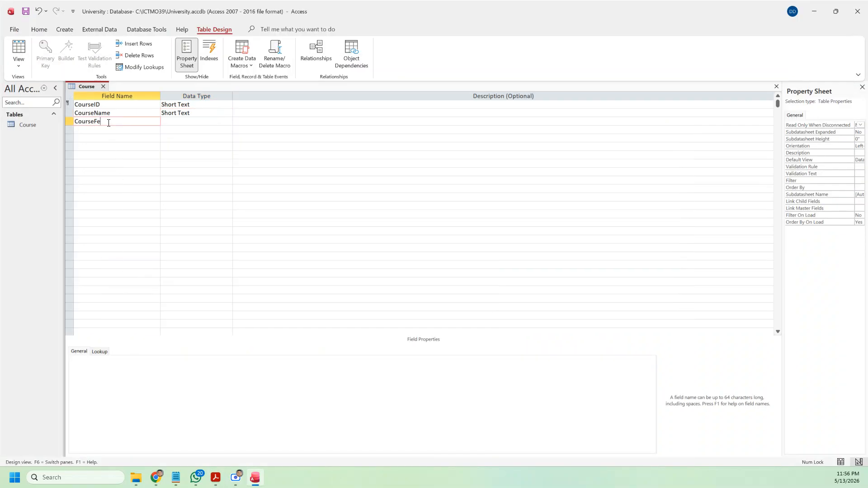
click(204, 120)
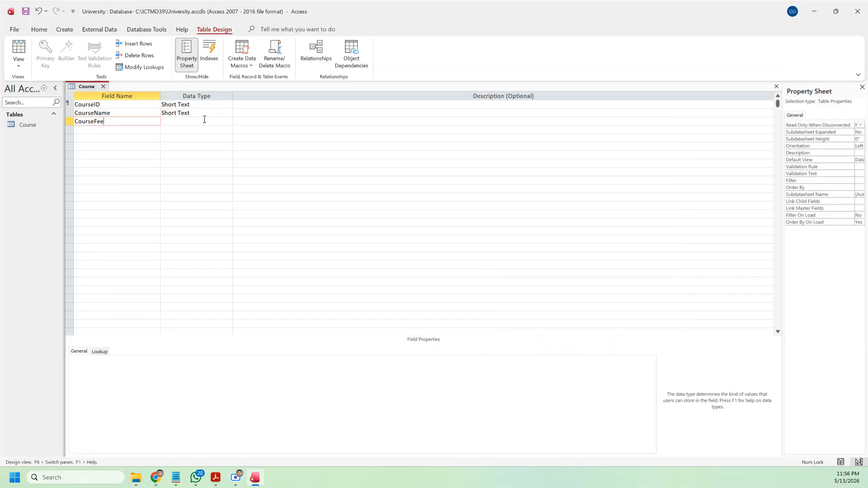
click(230, 123)
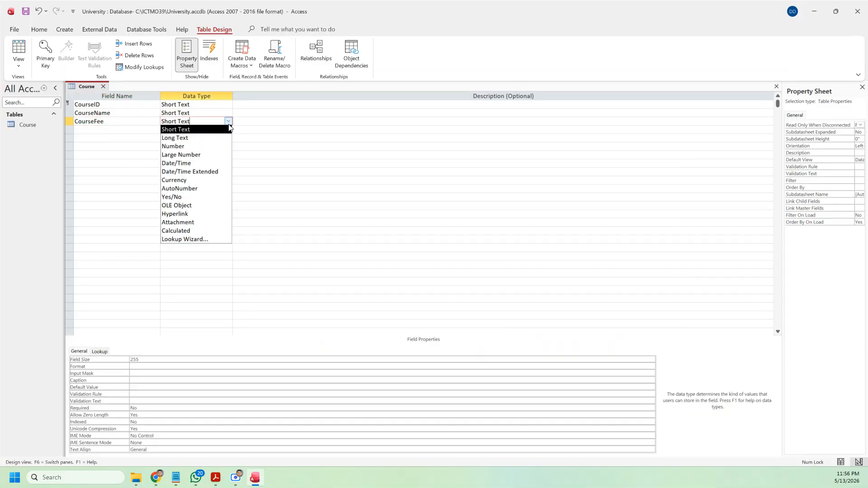
click(181, 181)
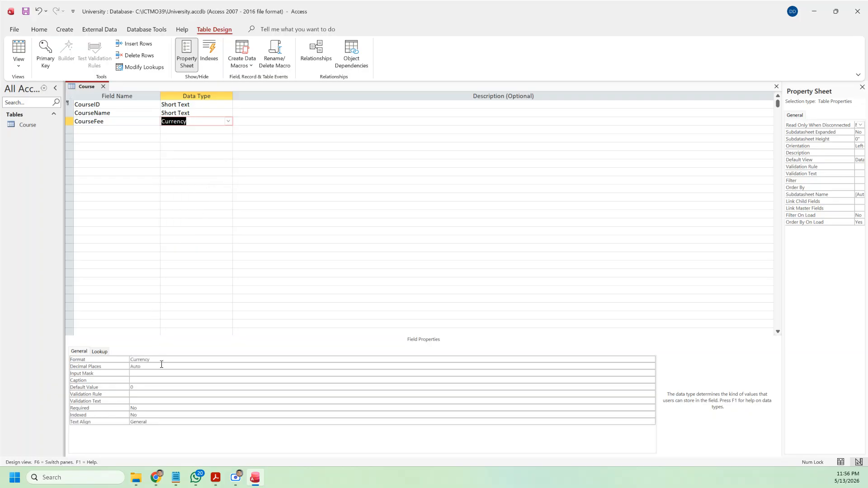
click(161, 360)
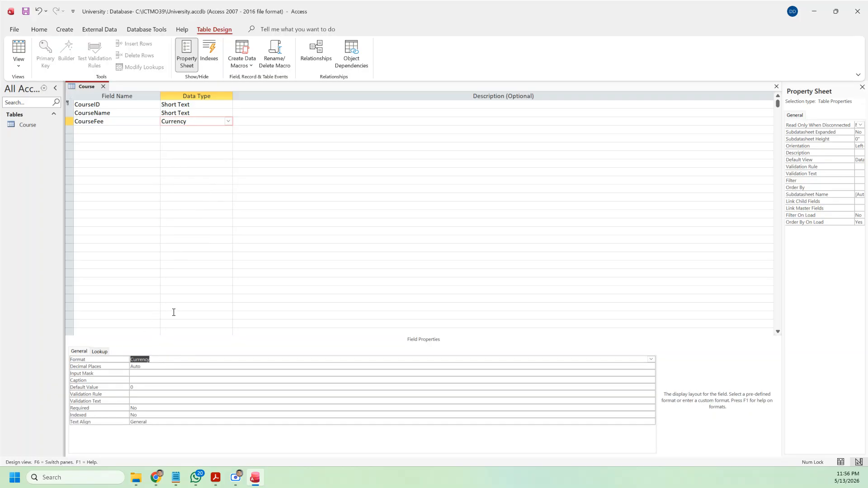
Step: Set CourseFee's Format to "Rs. "#,###.00, save the table, and switch to Datasheet View
text(")
text(#)
text(.00)
click(120, 119)
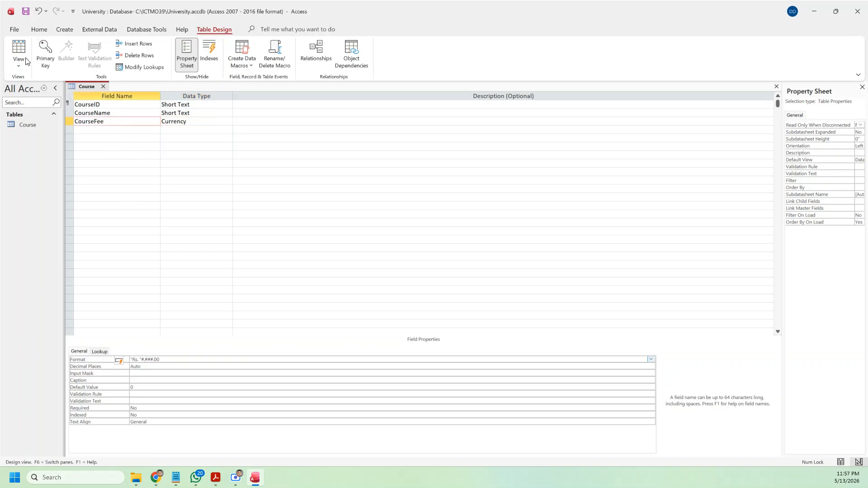
click(26, 11)
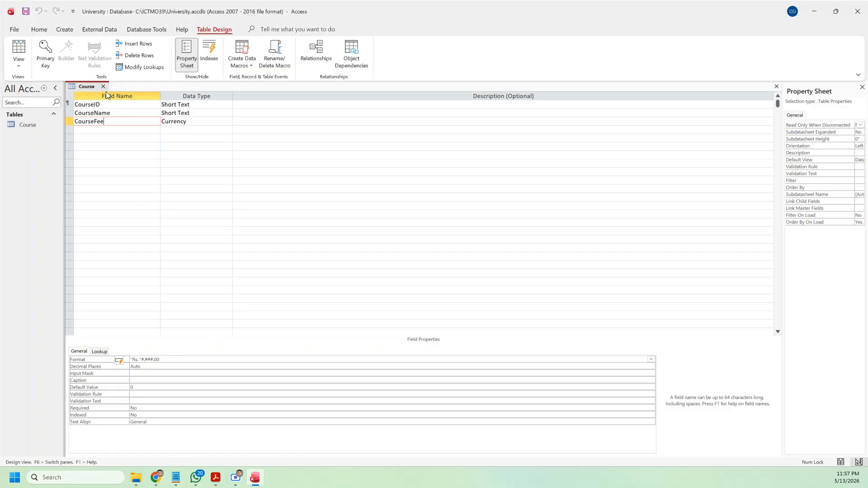
click(19, 50)
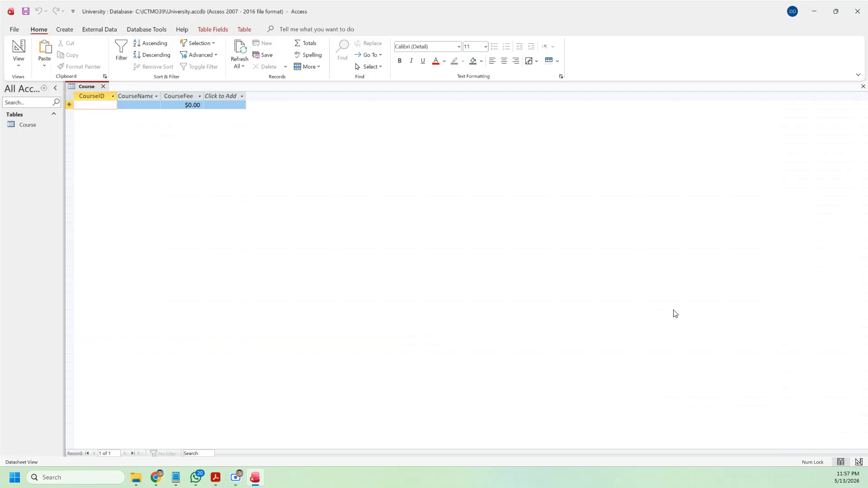
Step: Enter the Course record C0001, Microsoft Office, with a fee of 17500
text(C00)
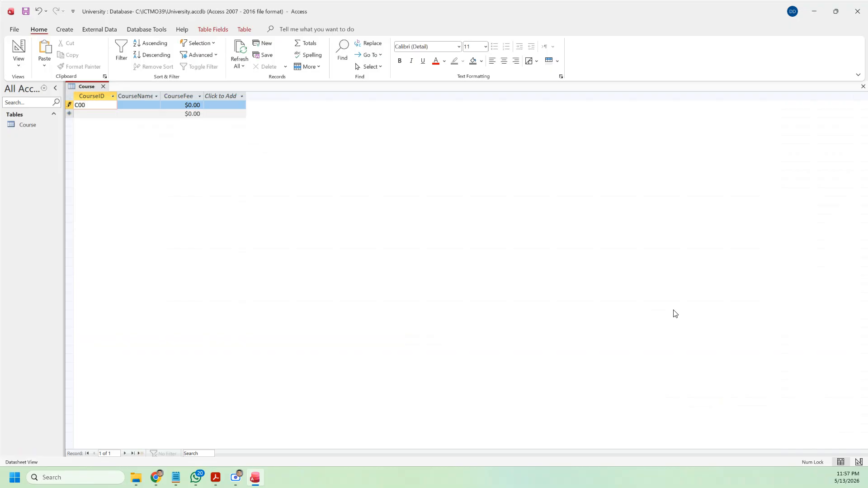
text(01)
click(133, 105)
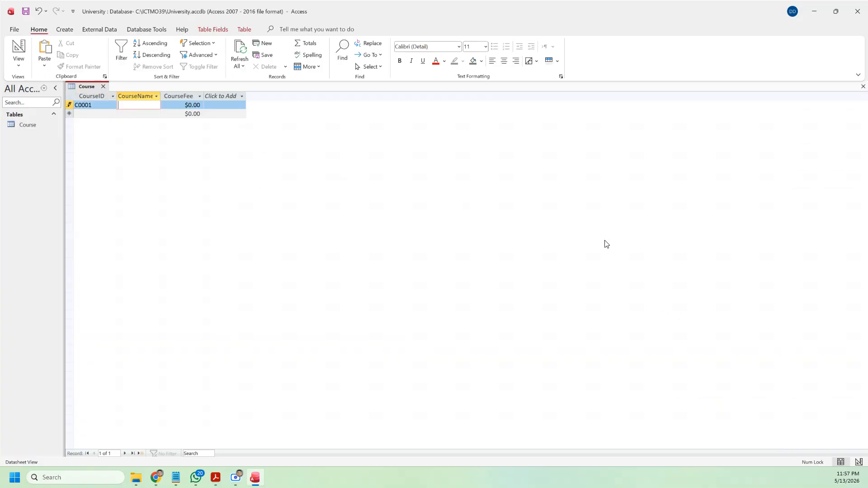
text(Microsof)
text(t Offic)
text(e)
key(Tab)
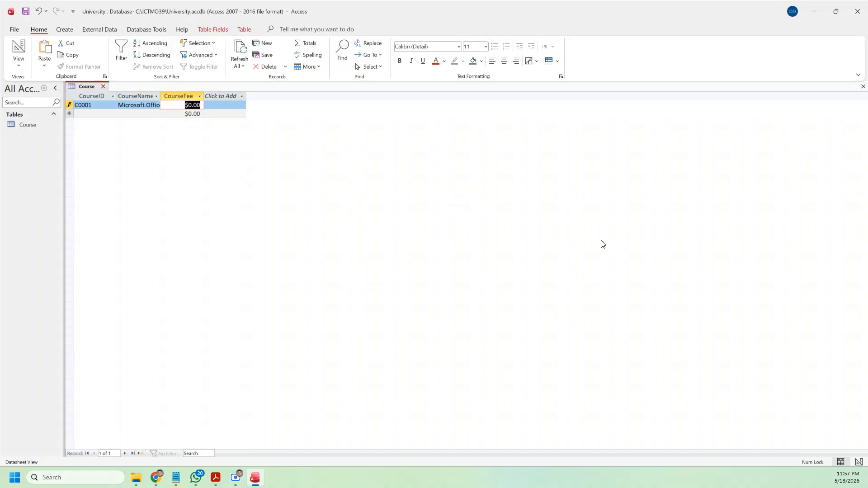
text(17500)
click(192, 114)
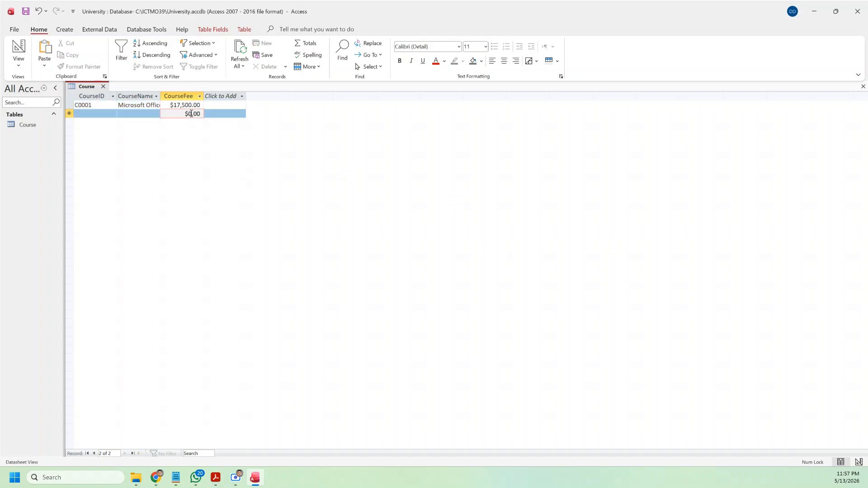
click(20, 66)
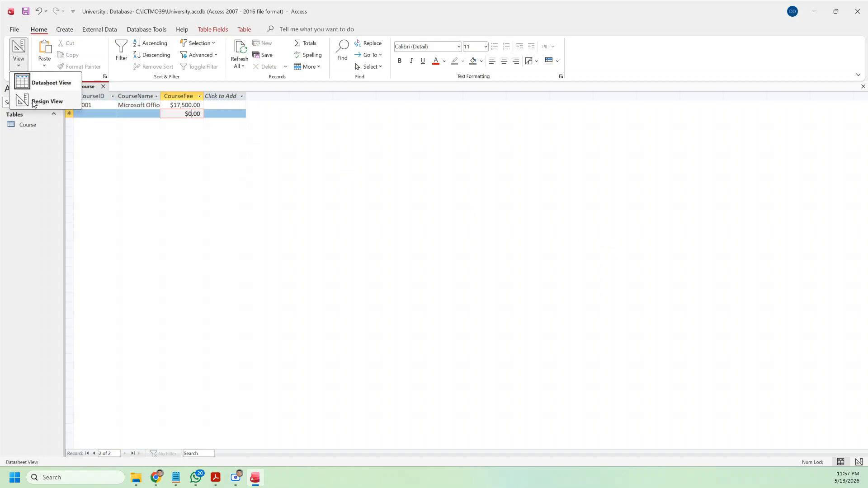
Step: Re-enter CourseFee's Format as "Rs. "#,#.00 in Design View, save, and return to the datasheet
click(32, 100)
click(156, 360)
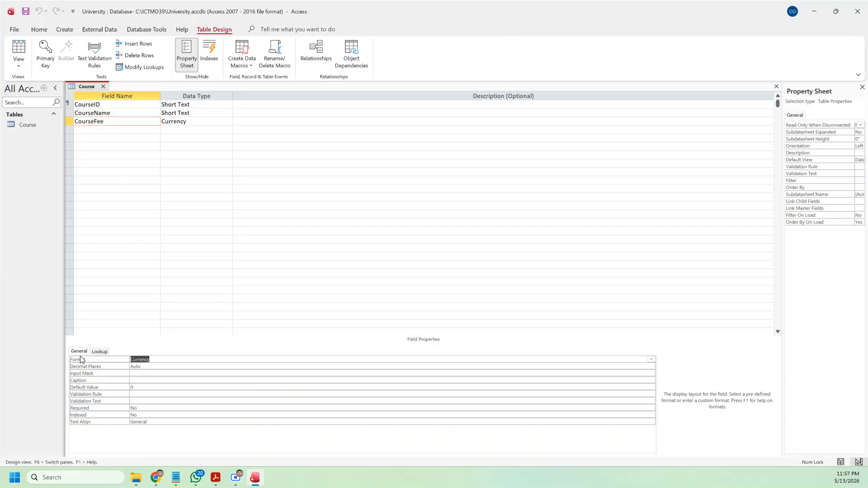
text("Rs)
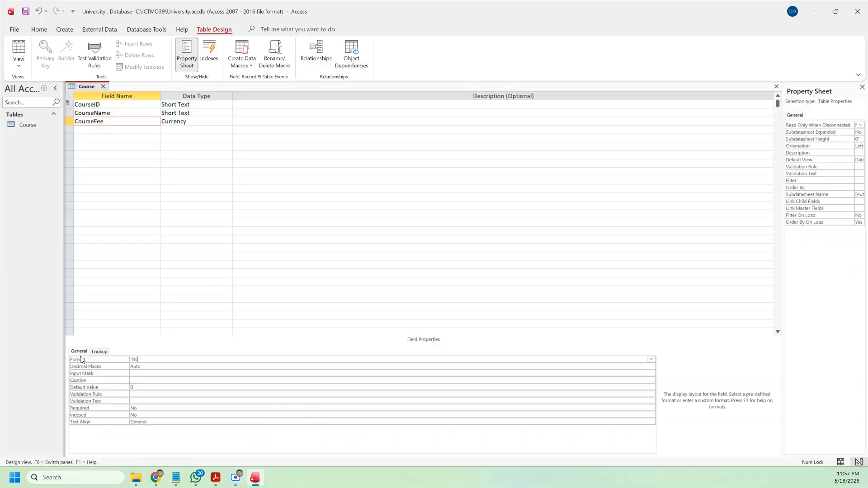
text(. "#)
text(,#.00)
click(25, 13)
click(19, 49)
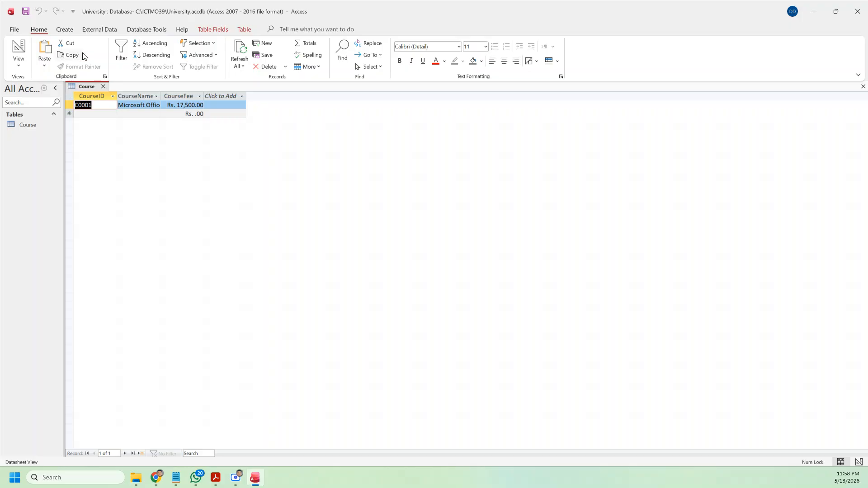
Step: Build a columnar Form Wizard form with all Course fields, titled Course Data Entry
click(64, 30)
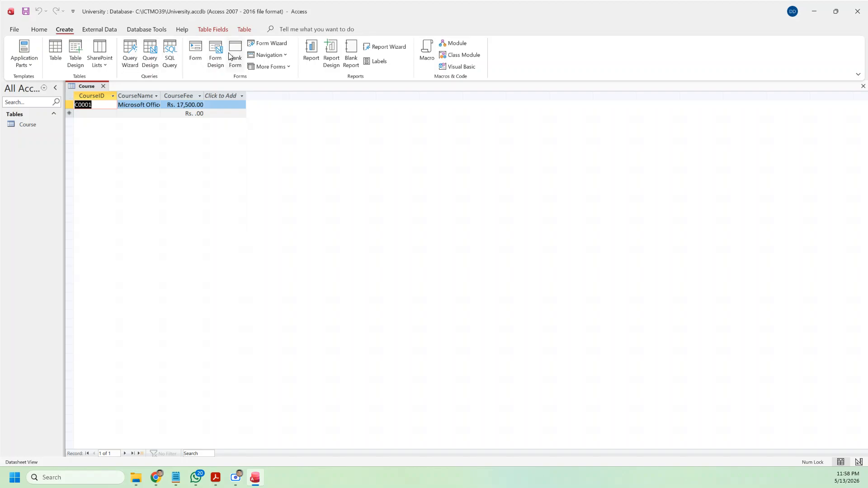
click(266, 43)
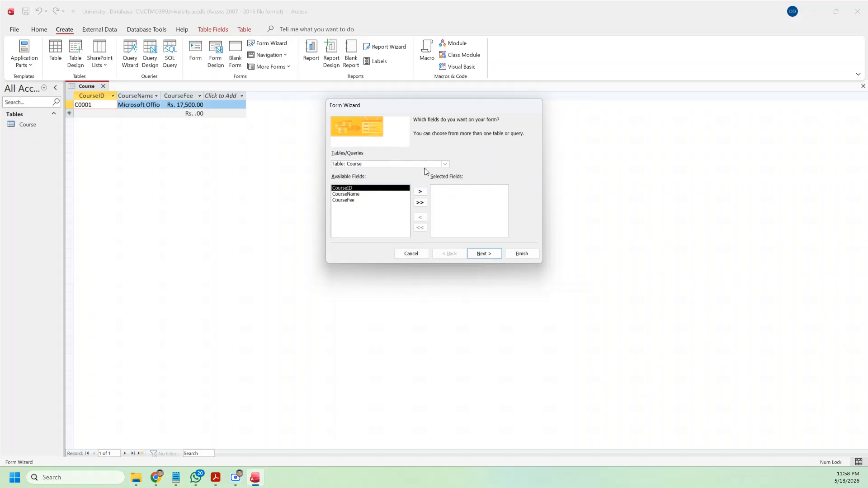
click(446, 164)
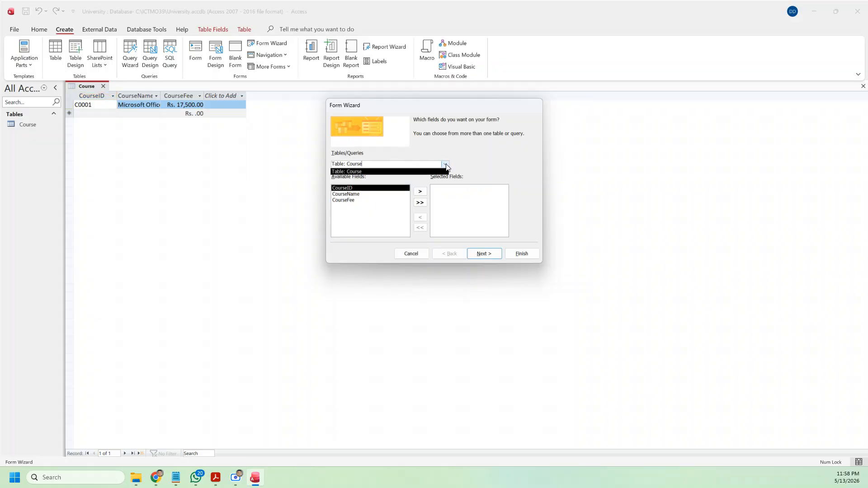
click(422, 172)
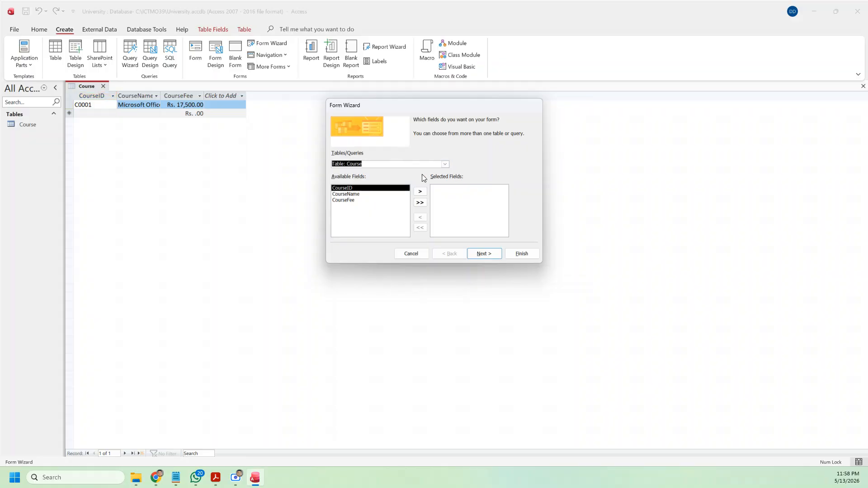
click(421, 204)
click(494, 255)
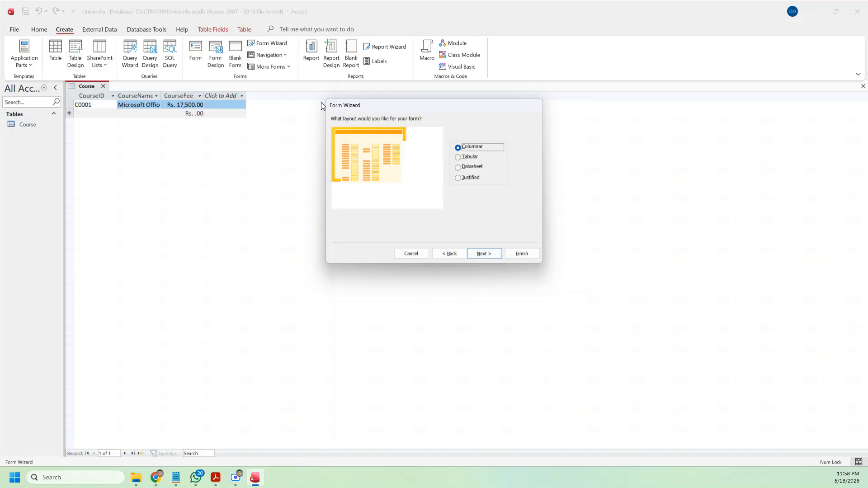
click(484, 253)
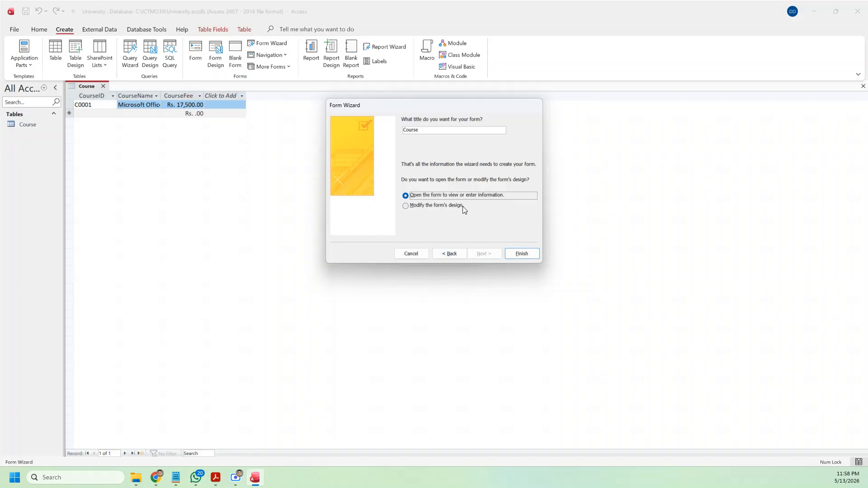
click(440, 130)
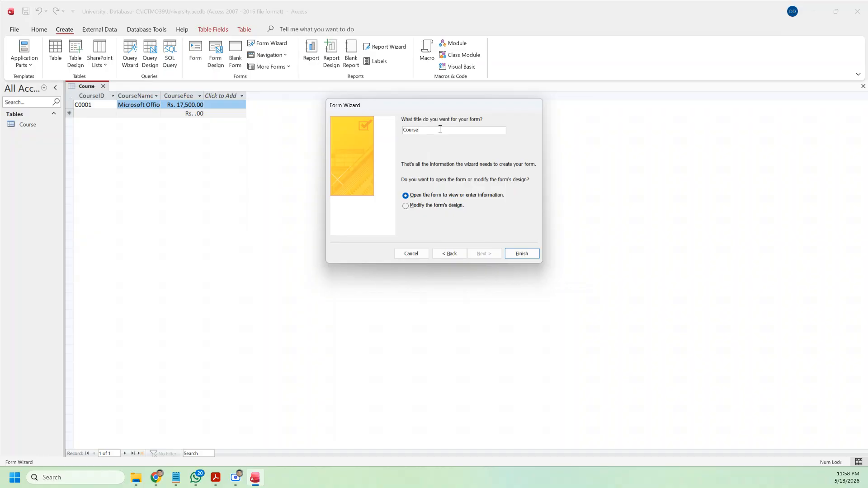
text(Data Entry)
click(522, 253)
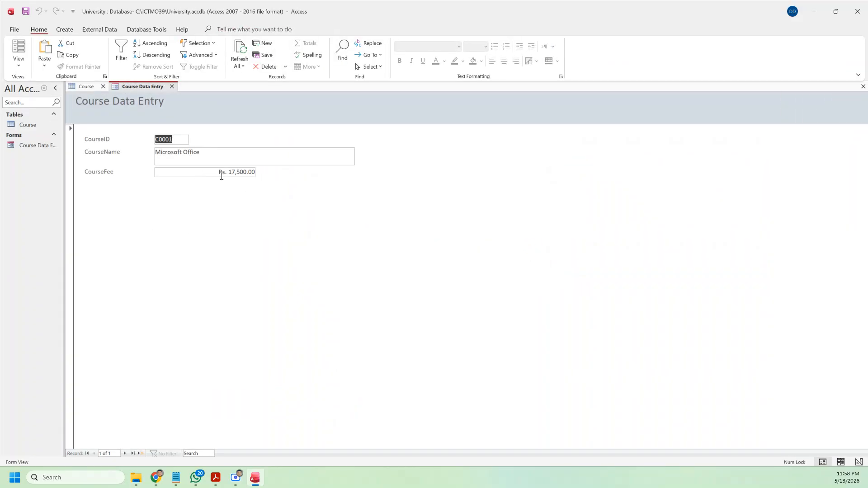
Step: Add course C0002, Graphic Designing, fee 22500, fixing the fee entry warning
click(141, 453)
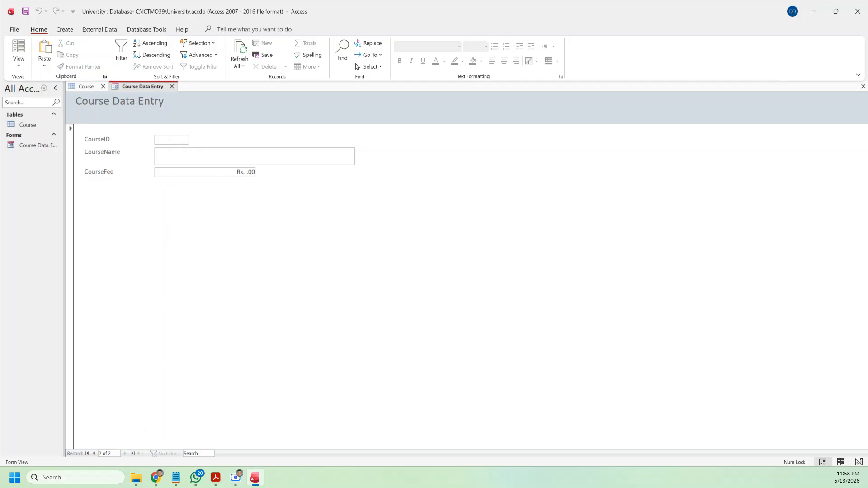
text(C0002)
click(180, 152)
text(Graphic Designing)
click(223, 173)
text(22500)
key(Return)
key(Return)
key(Delete)
key(Return)
click(93, 453)
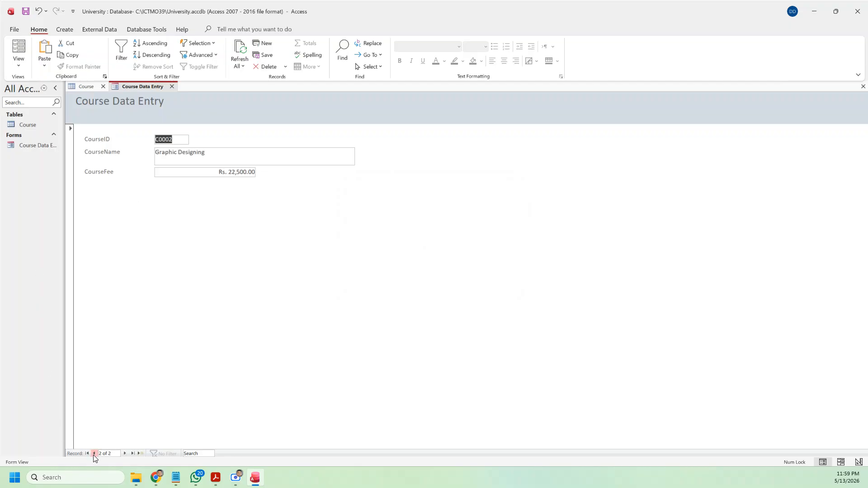
click(213, 174)
key(Tab)
Step: Add courses C0003 Web Designing (15000) and C0004 Computer Hardware (17500) through the form
text(C)
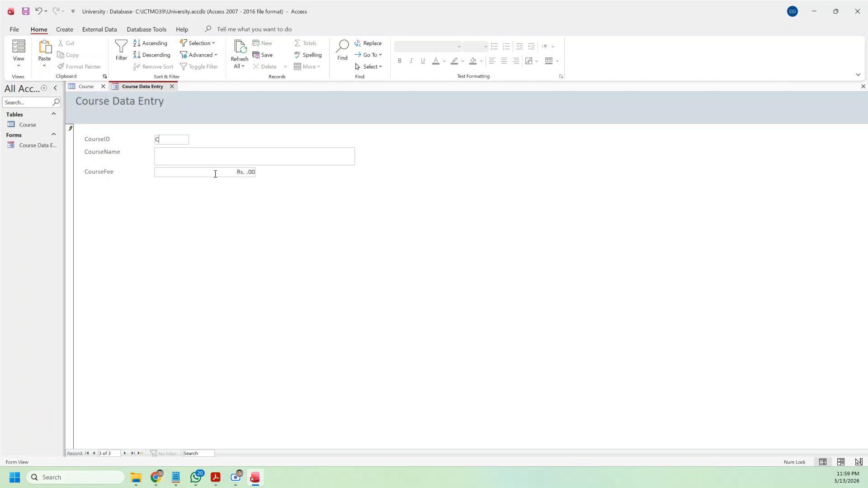
text(0003)
key(Tab)
text(Web Designing)
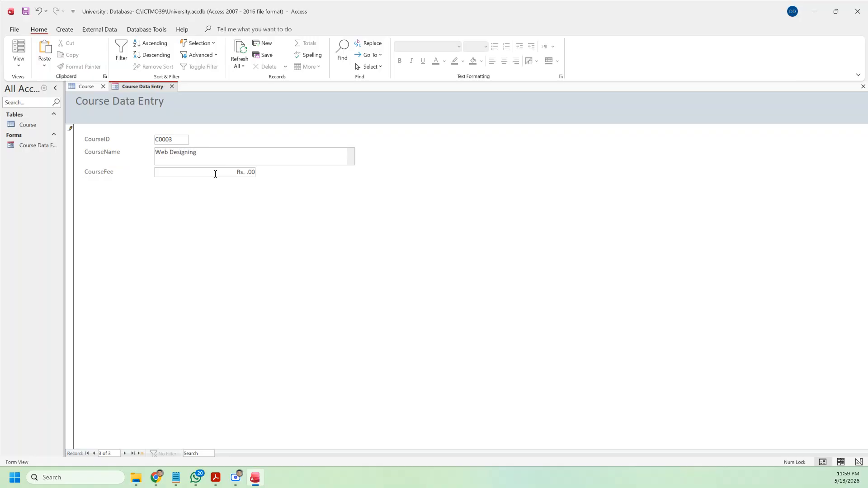
key(Tab)
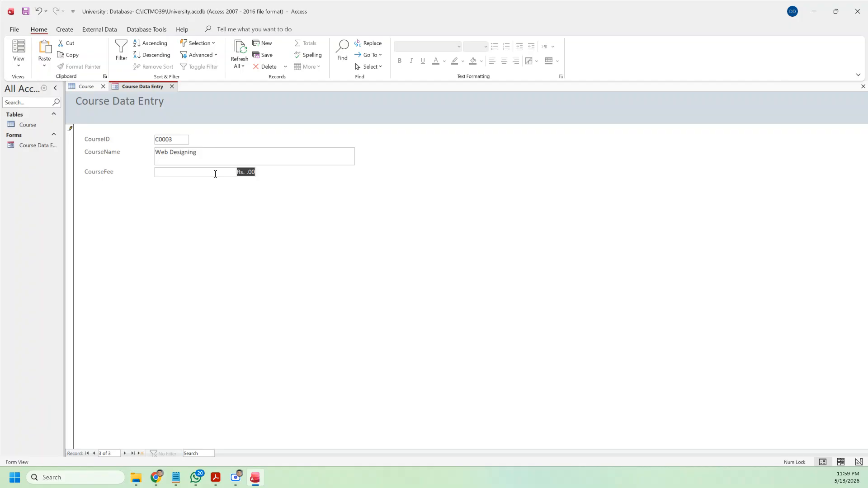
text(15000)
key(Tab)
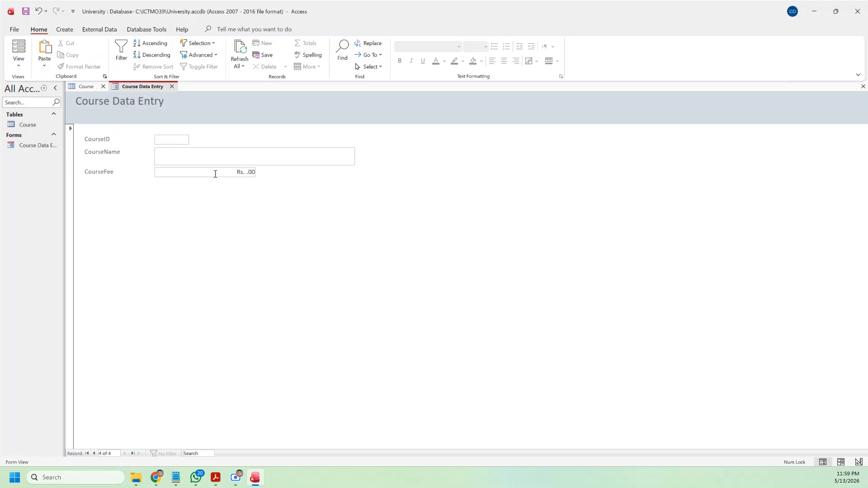
text(C0004)
key(Tab)
text(Computer Hardware)
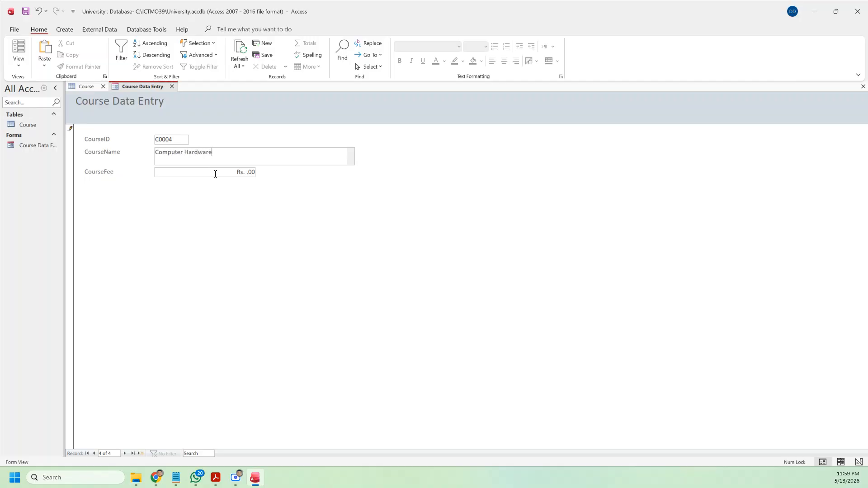
key(Tab)
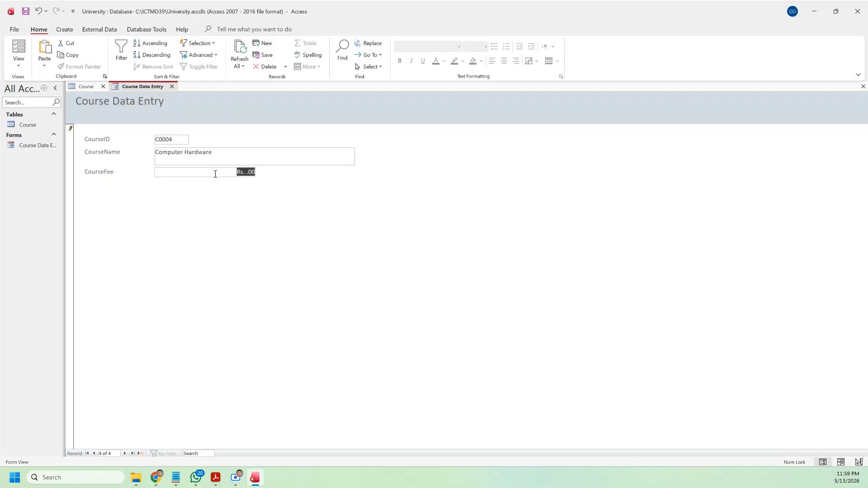
text(17500)
key(Tab)
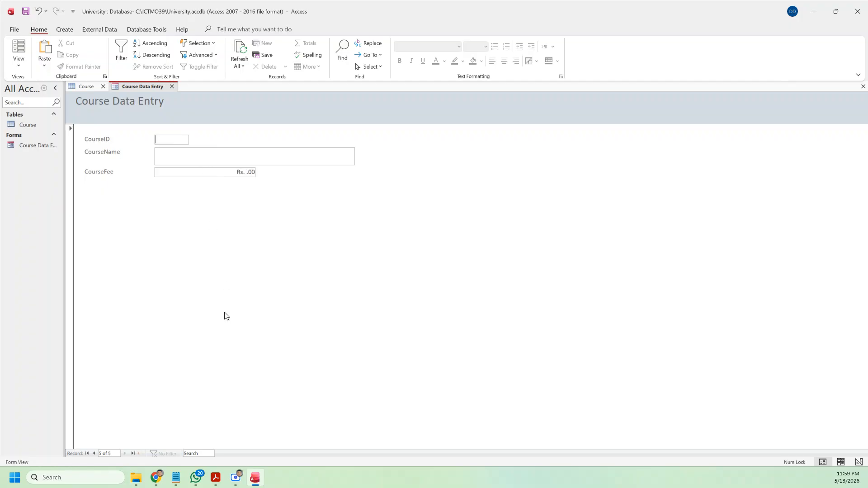
Step: Step back through the saved records, then close the form and the Course table
click(94, 454)
click(93, 454)
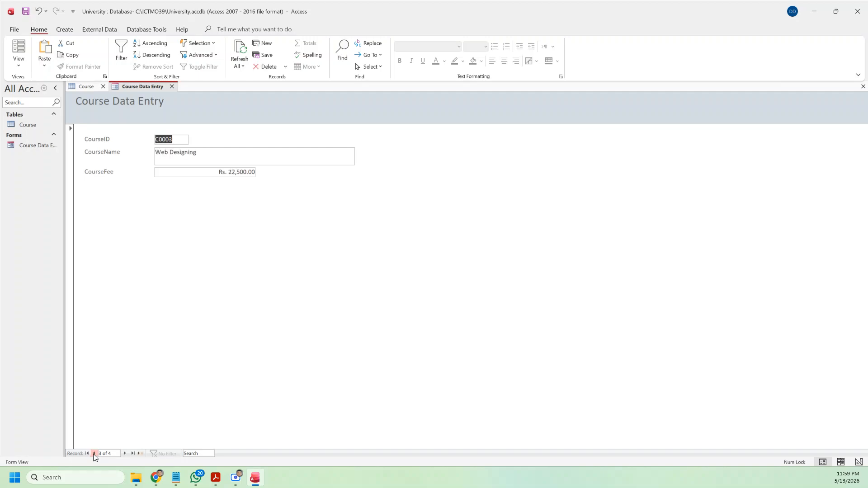
click(93, 454)
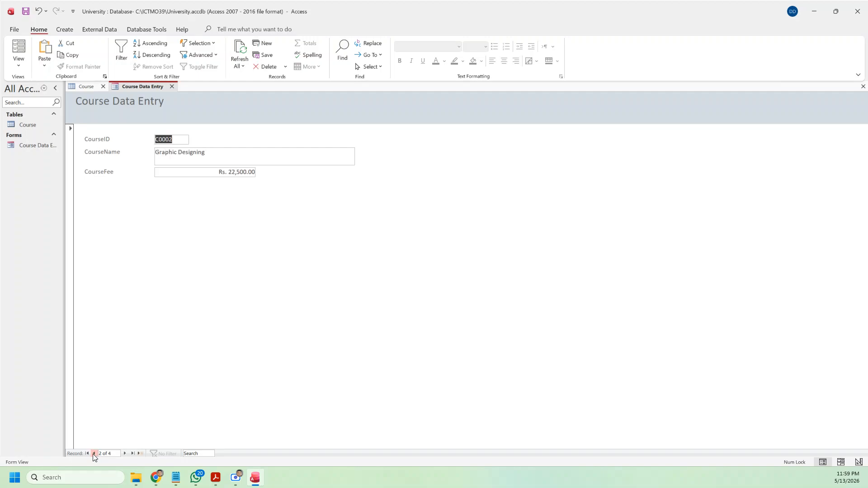
click(172, 86)
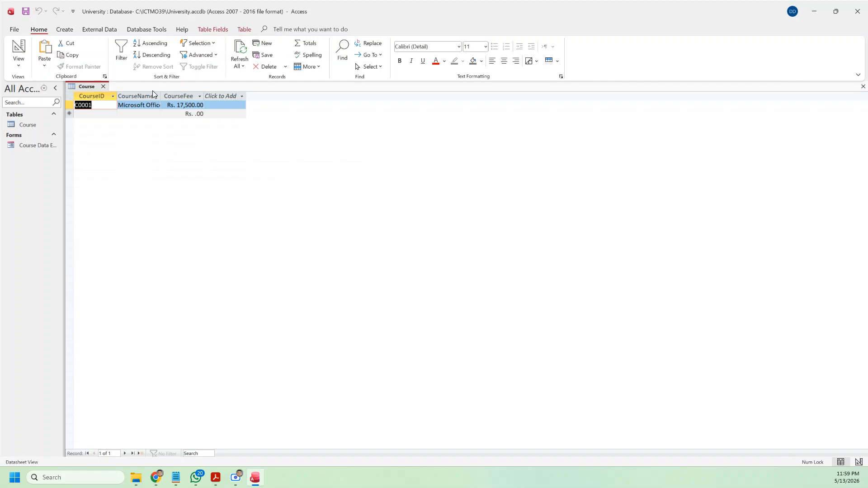
click(103, 86)
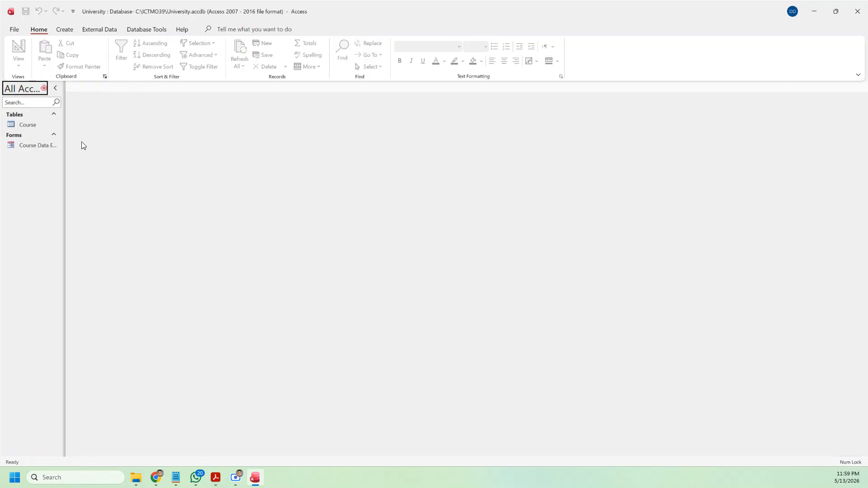
click(223, 480)
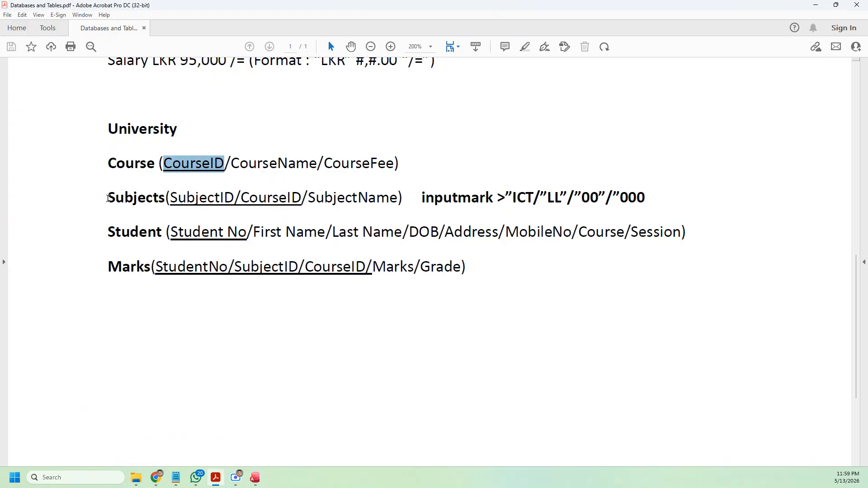
drag(108, 198, 166, 201)
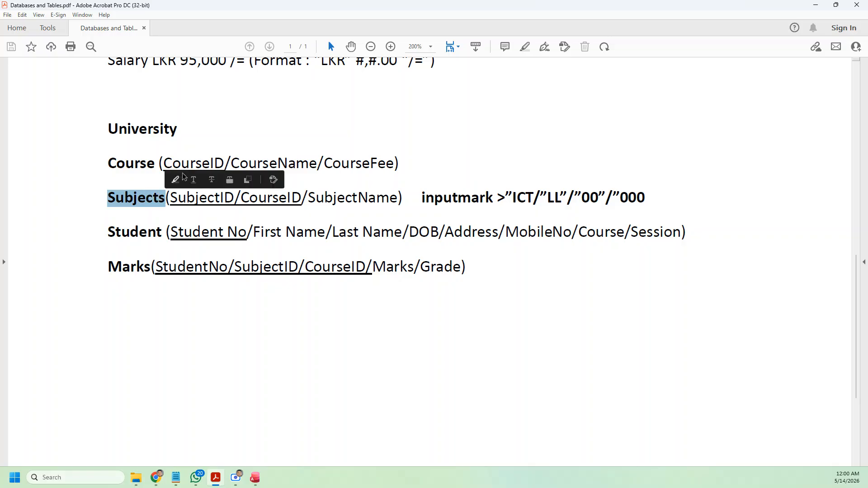
drag(164, 163, 224, 164)
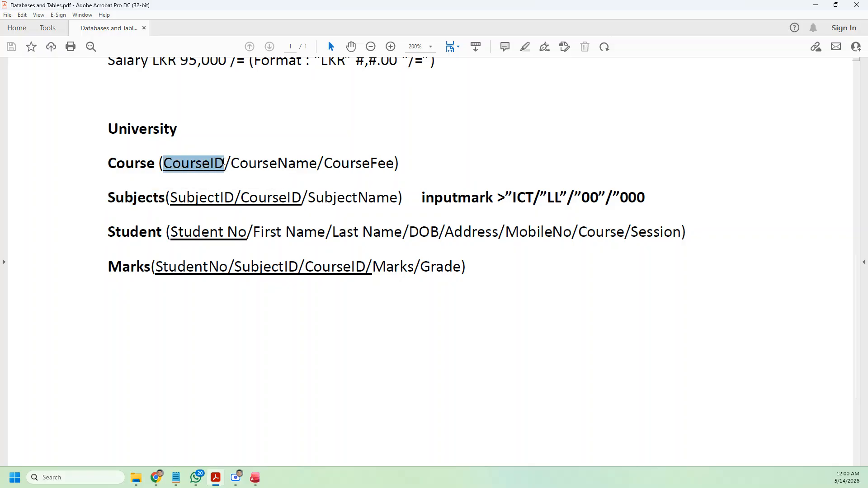
drag(242, 202, 302, 199)
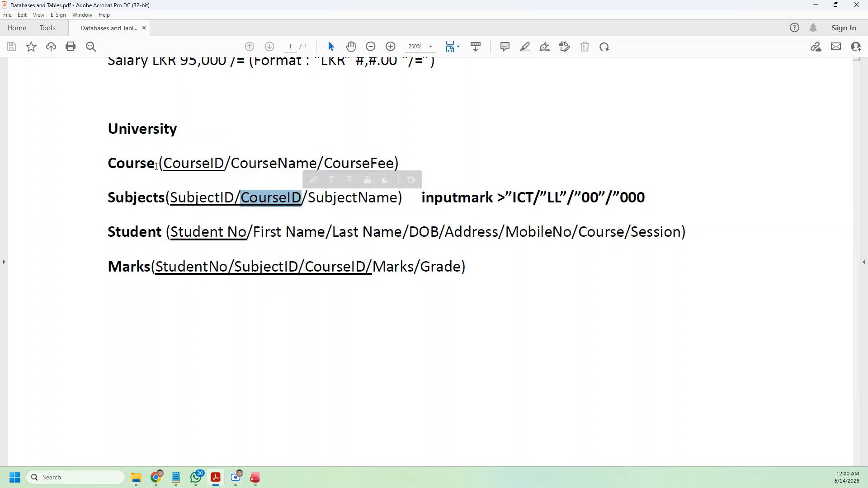
drag(163, 164, 223, 165)
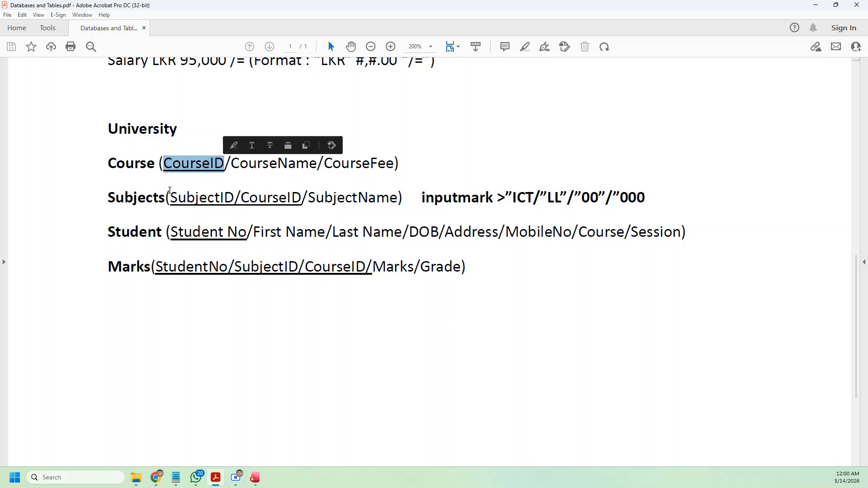
drag(108, 197, 165, 198)
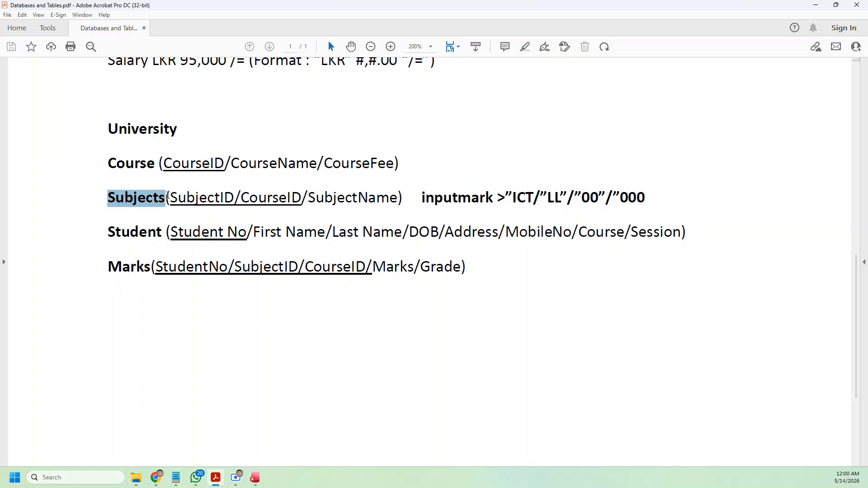
drag(240, 197, 299, 200)
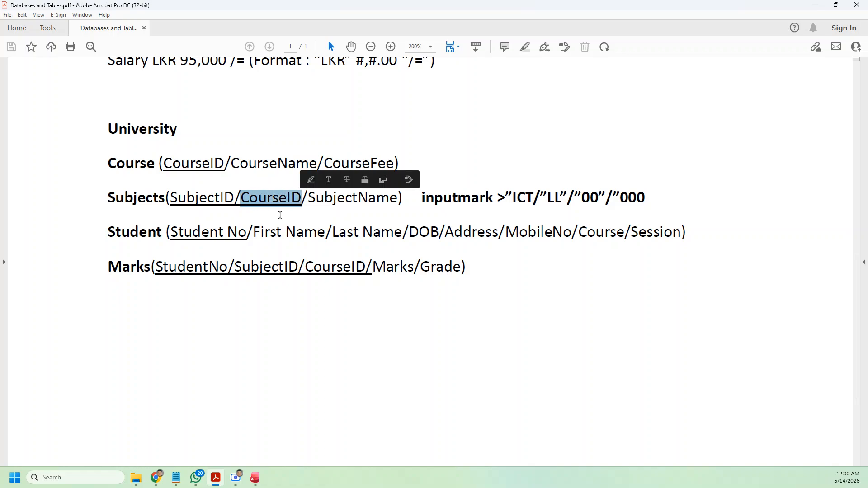
click(255, 478)
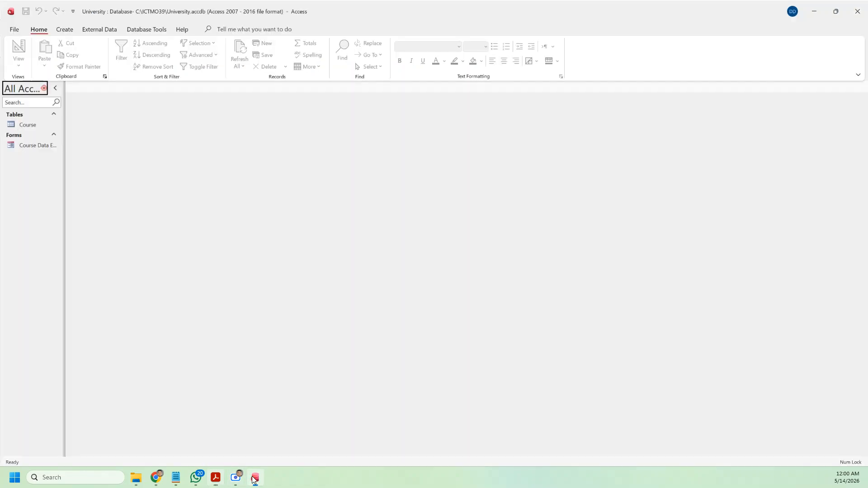
Step: Create a blank table saved as Subjects in Design View, glancing at the reference PDF
click(64, 29)
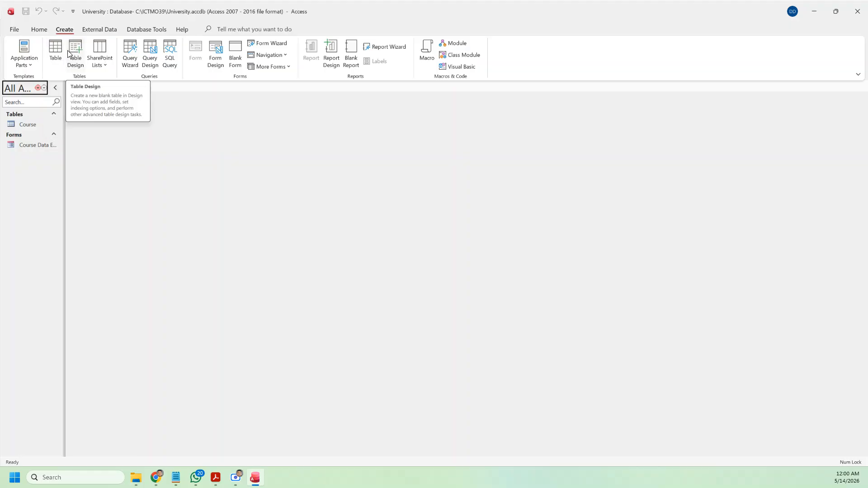
click(56, 50)
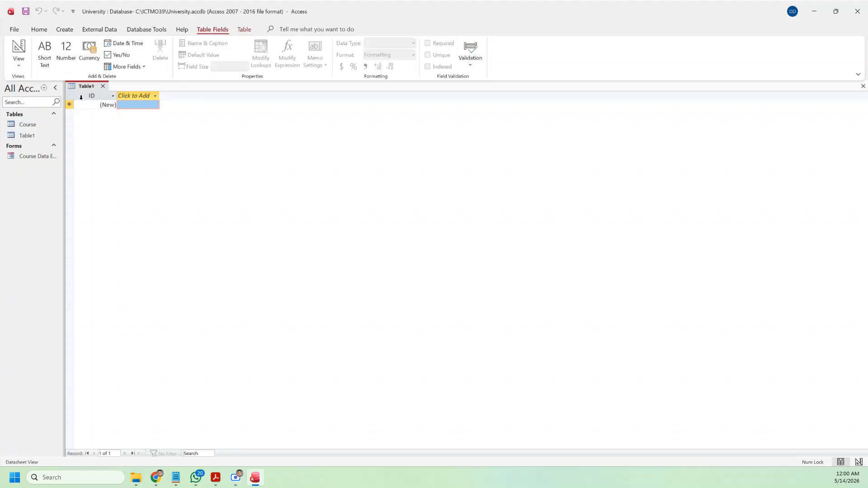
click(19, 64)
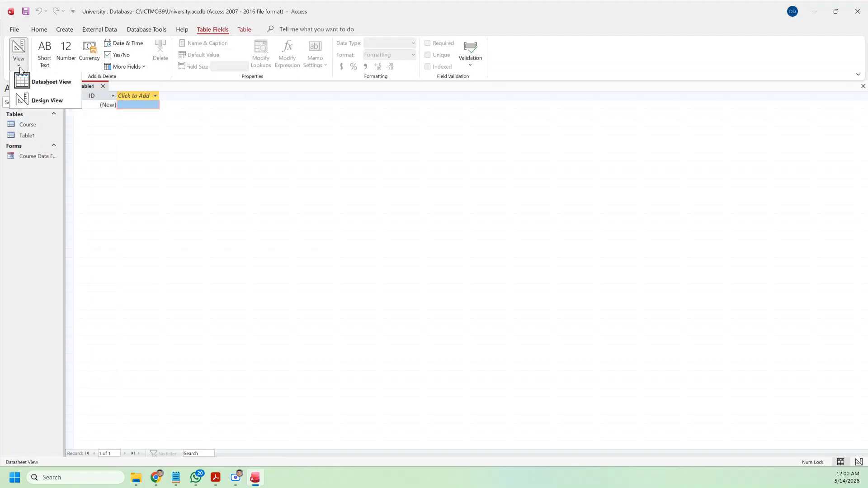
click(31, 99)
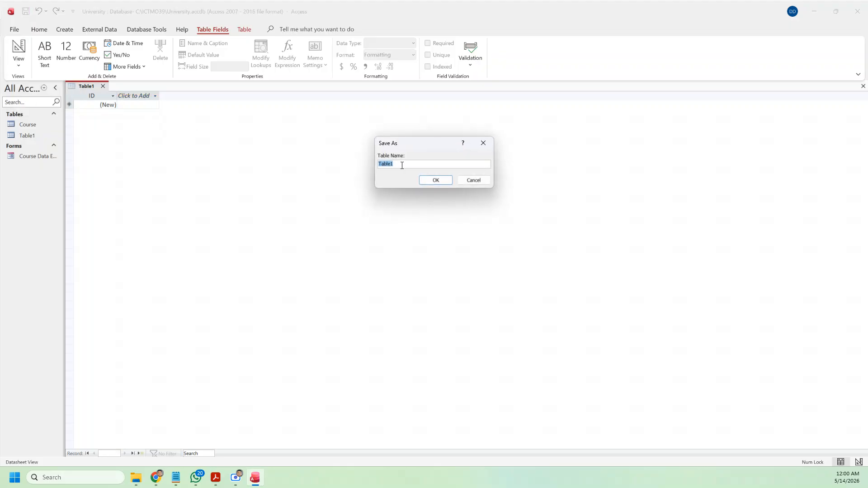
text(Subjects)
click(418, 183)
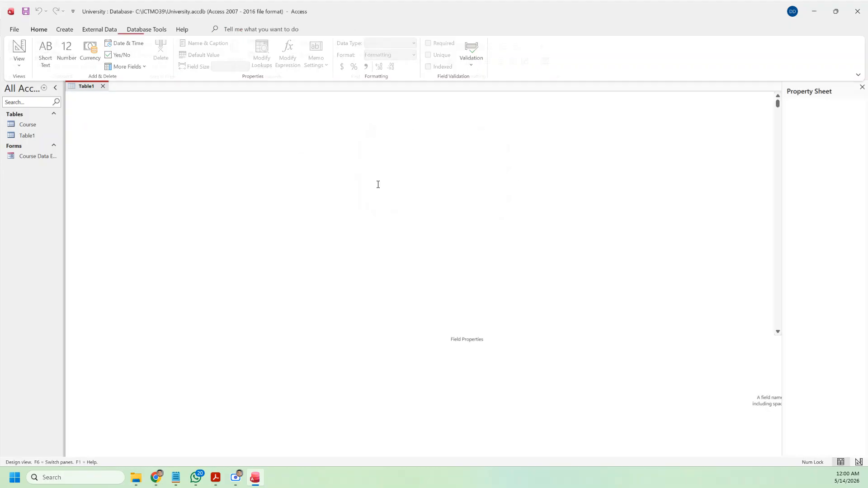
click(219, 479)
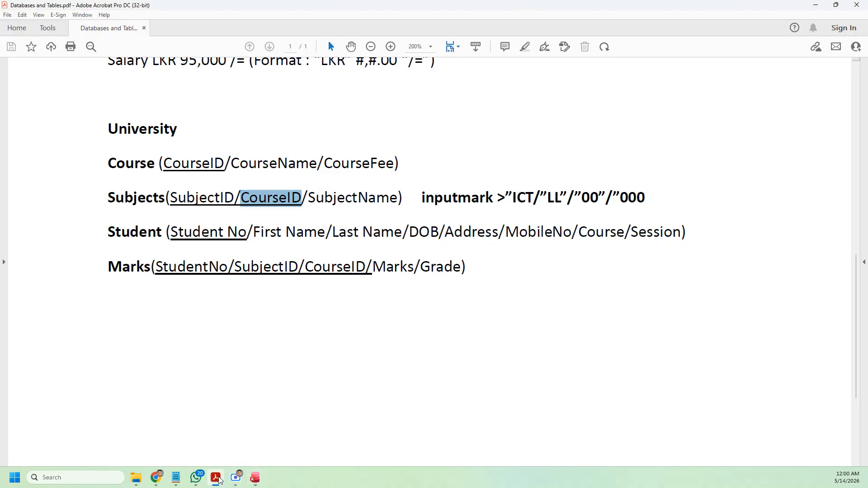
key(alt+Tab)
Step: Rename the first field to SubjectID as Short Text with field size 5
text(S)
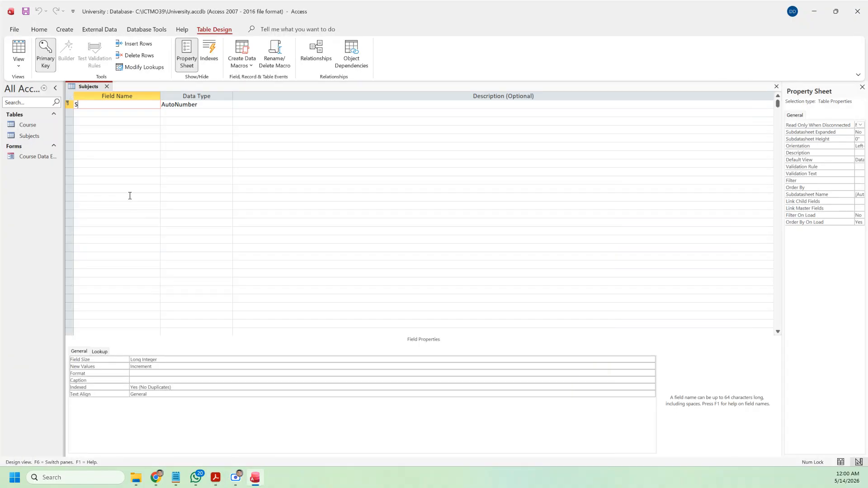
text(ubjectID)
click(220, 105)
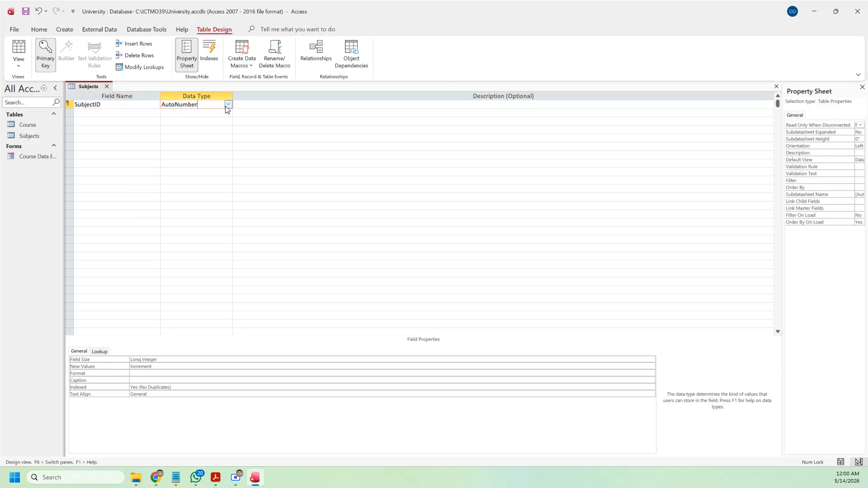
click(232, 106)
click(228, 106)
click(228, 107)
click(228, 107)
click(207, 111)
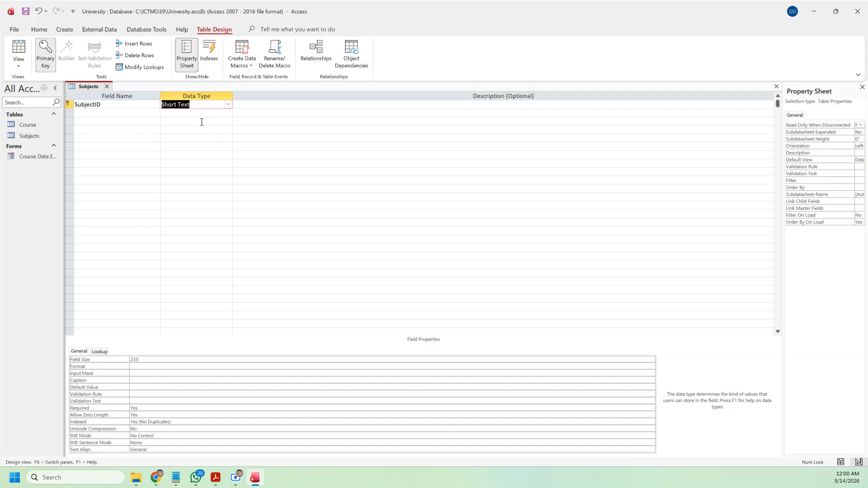
double_click(142, 363)
text(5)
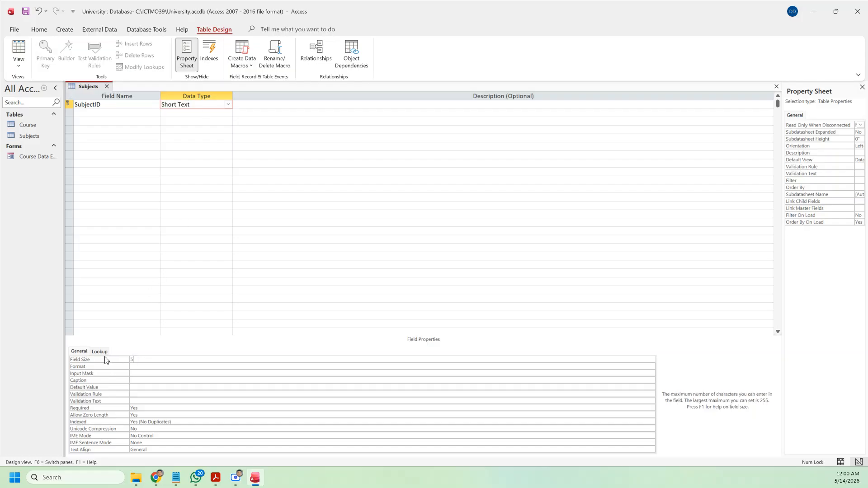
Step: Add a CourseID field as Short Text with field size 5
click(104, 114)
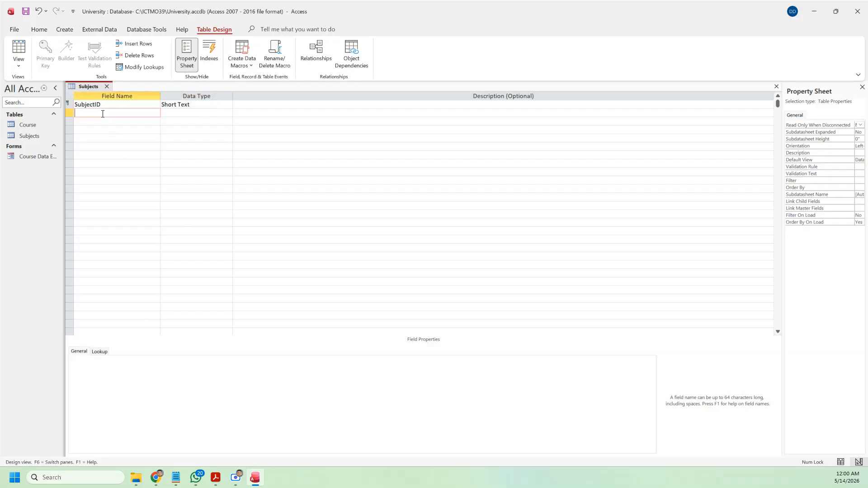
text(CourseID)
click(192, 113)
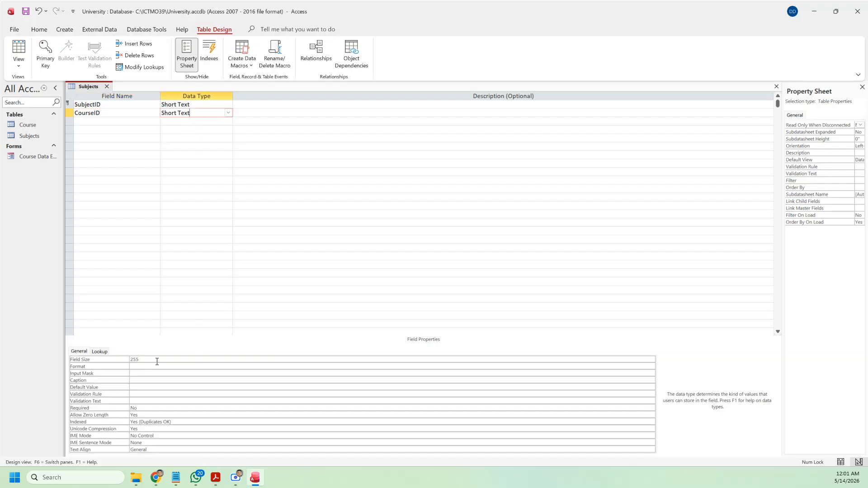
click(75, 360)
text(5)
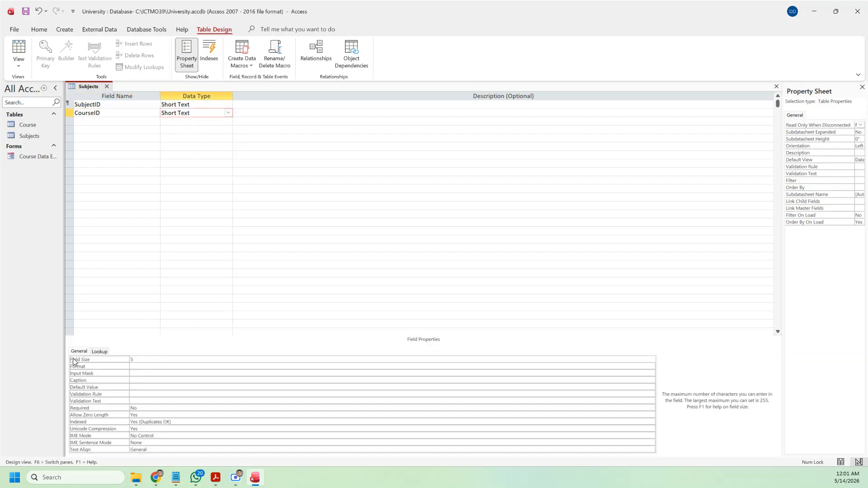
Step: Make CourseID a combo box lookup whose row source is the Course table
click(100, 352)
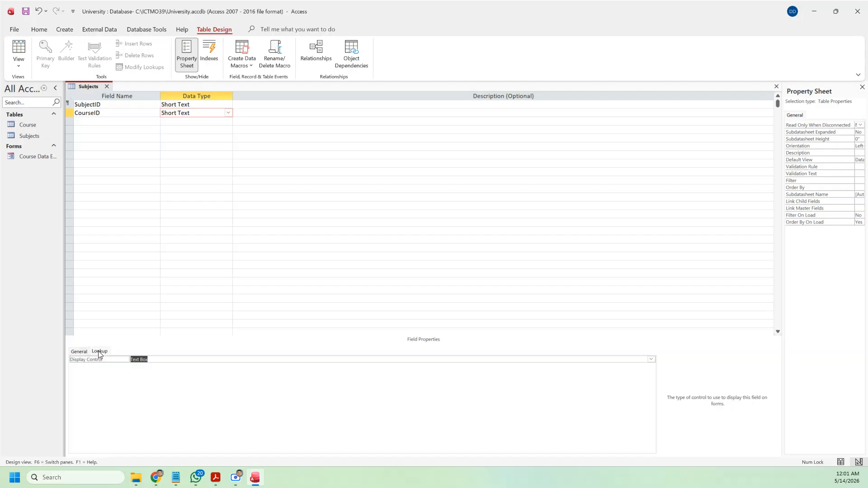
click(651, 360)
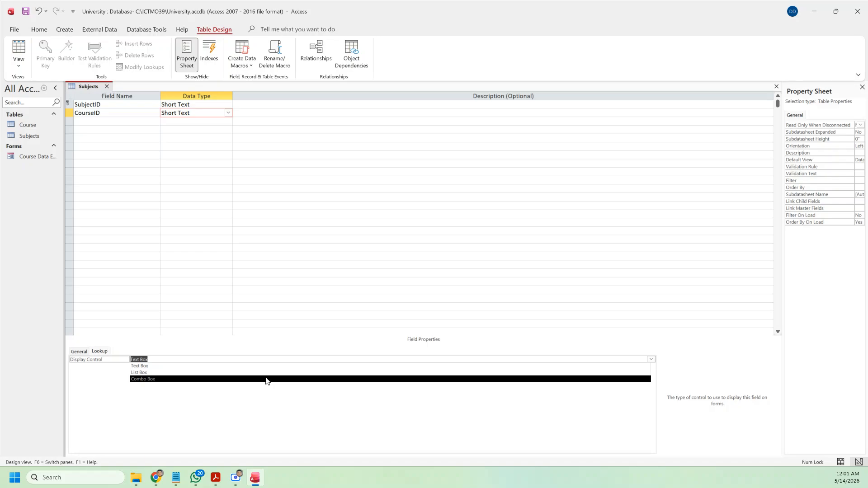
click(266, 380)
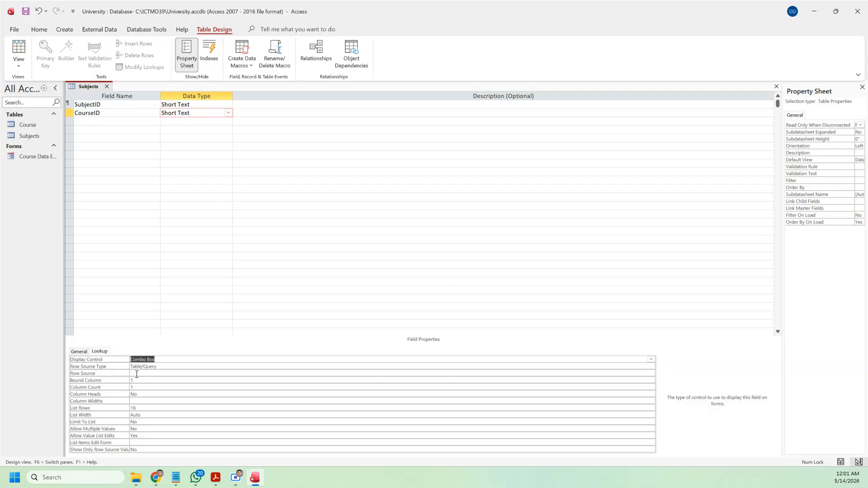
click(136, 374)
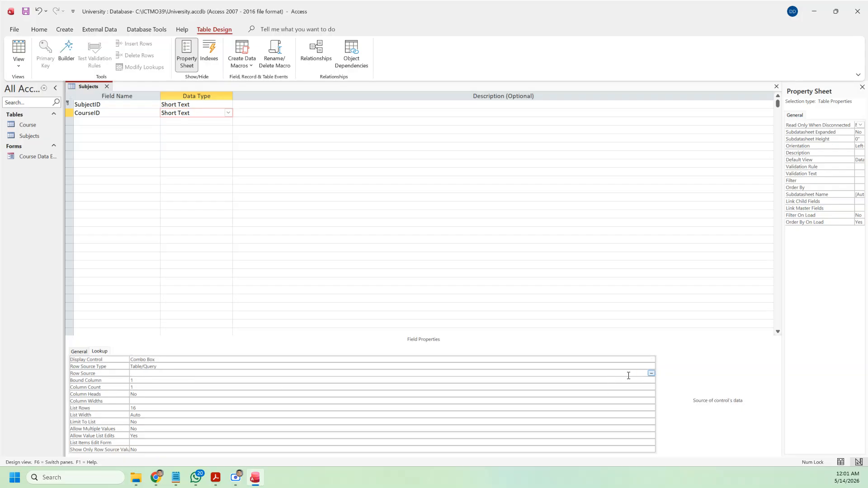
click(643, 373)
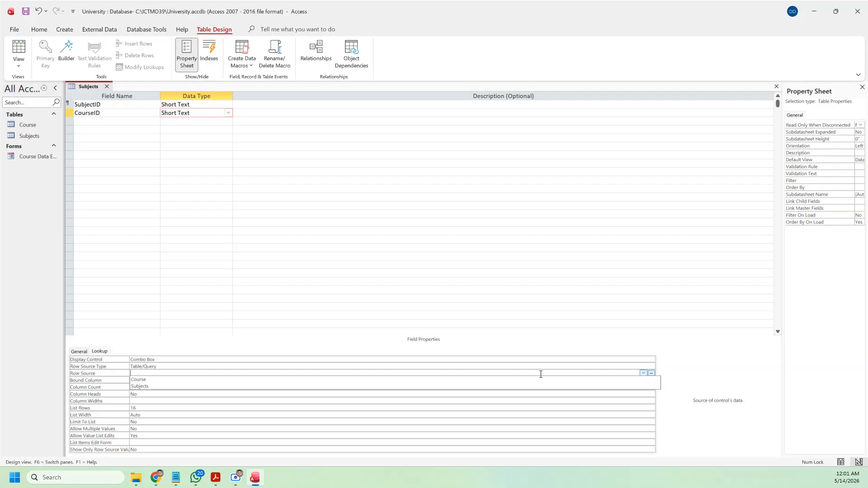
click(246, 384)
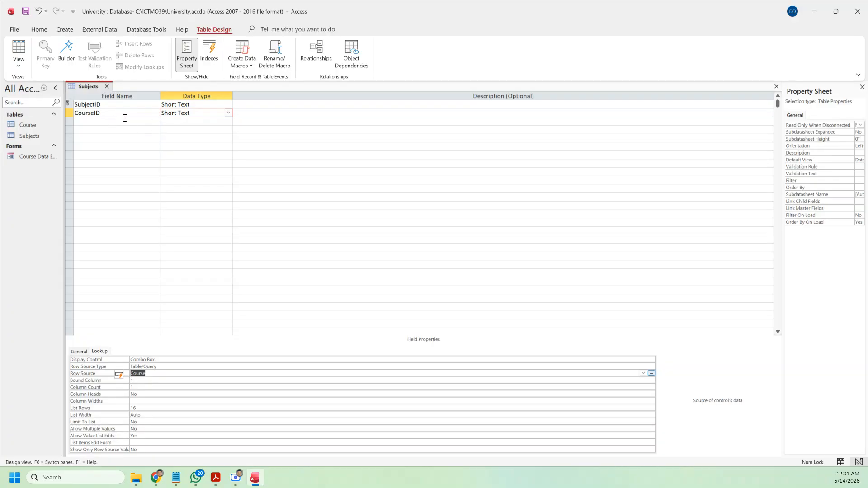
Step: Check the Course table's columns, then set the lookup's Column Count to 2
double_click(37, 125)
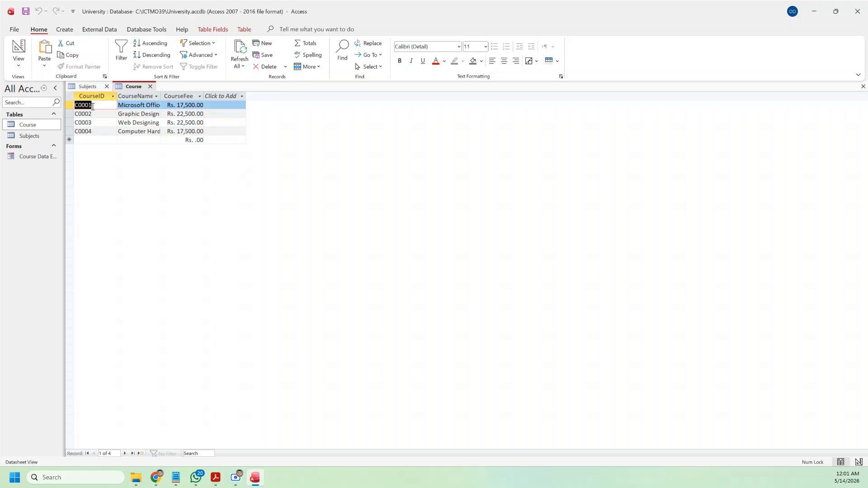
click(151, 87)
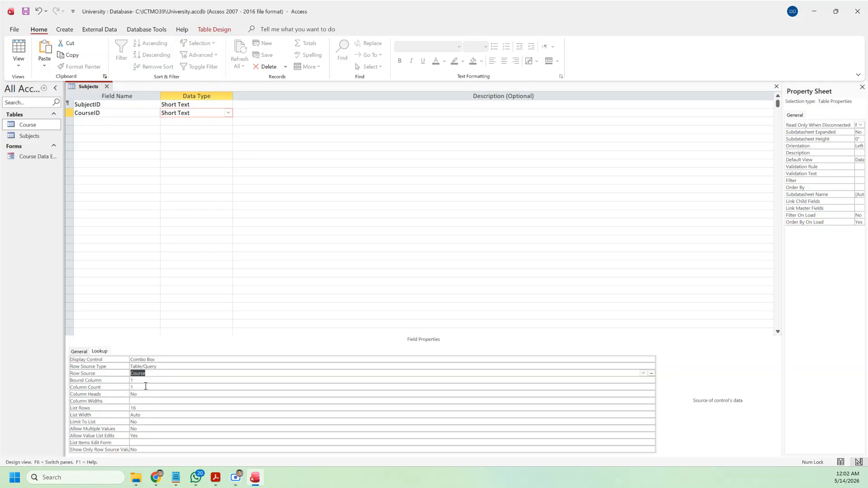
double_click(33, 125)
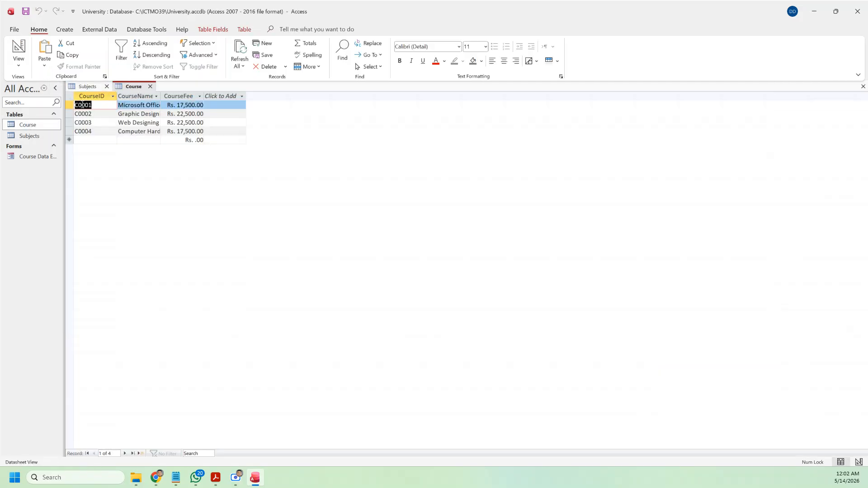
click(151, 86)
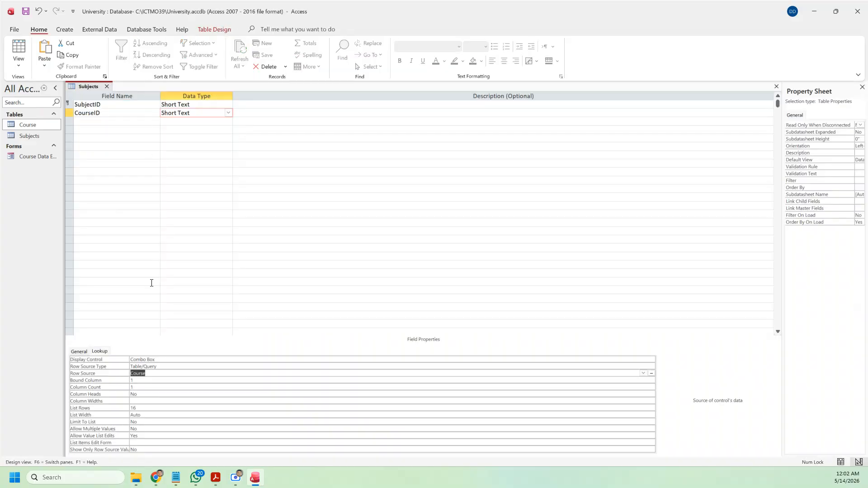
click(148, 380)
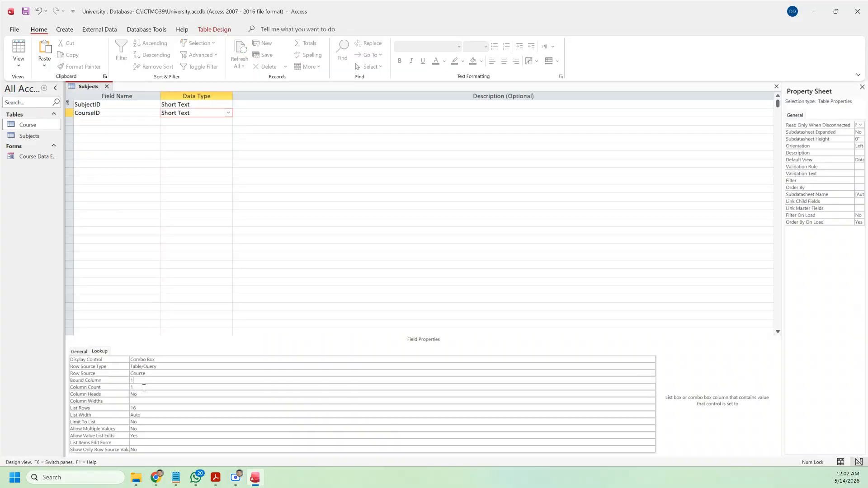
click(145, 388)
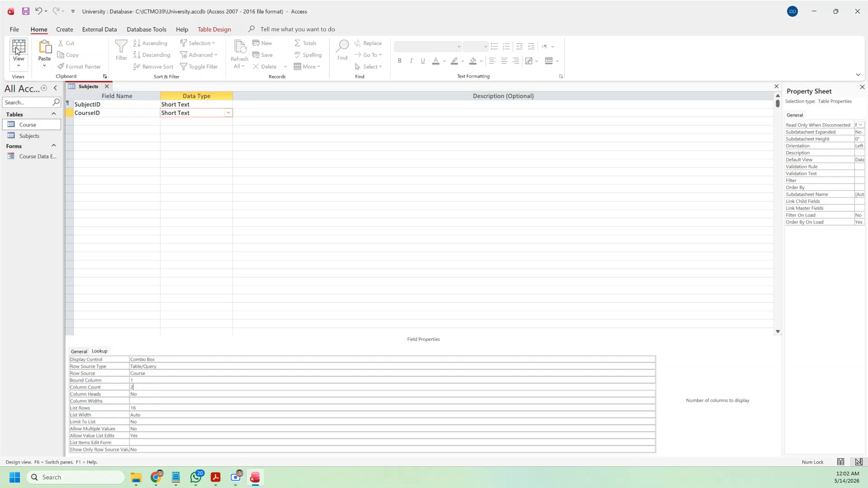
click(101, 121)
Step: Add a third field named SubjectName with the Short Text data type
click(108, 115)
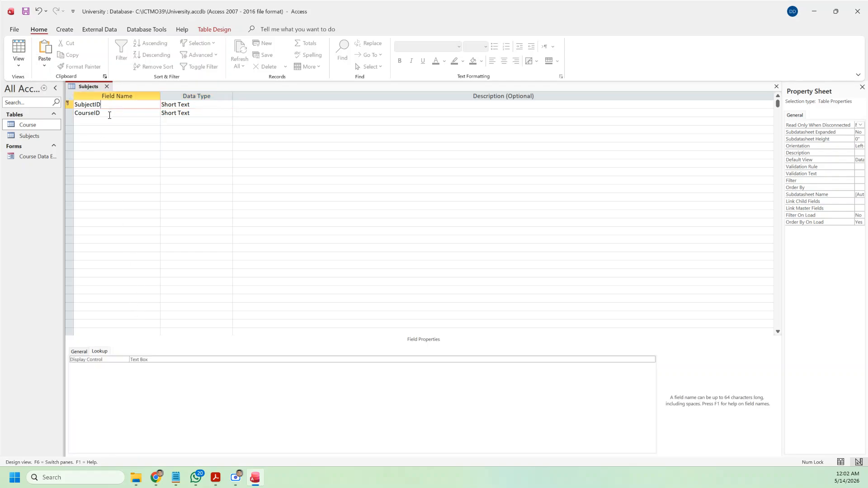
click(104, 120)
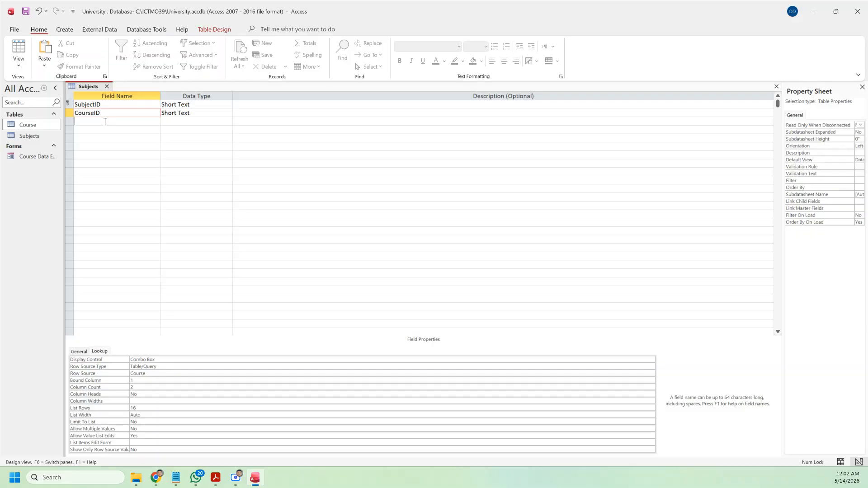
click(217, 479)
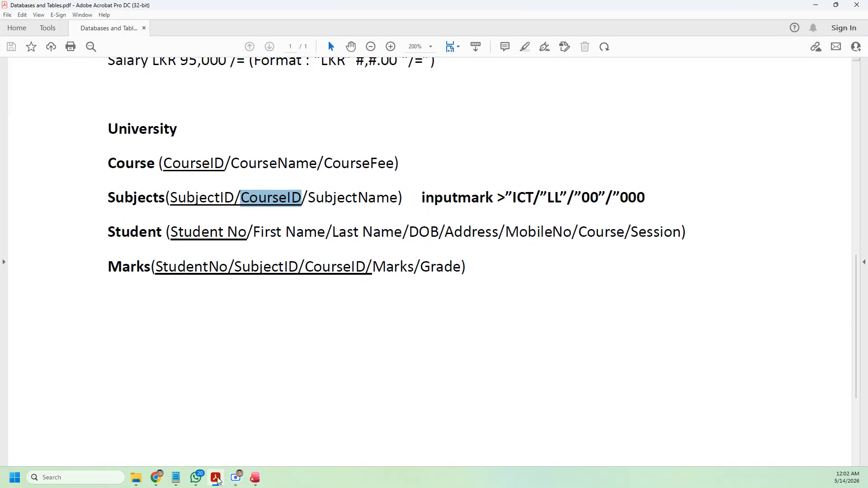
click(217, 479)
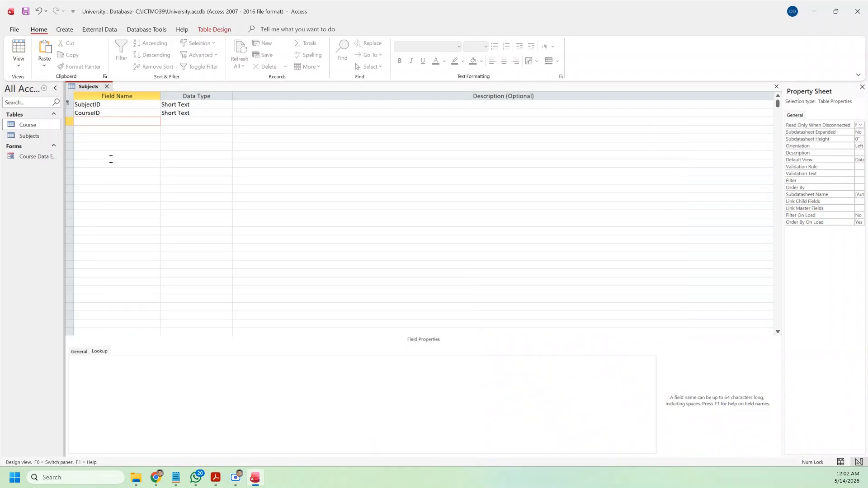
text(SubjectName)
click(202, 121)
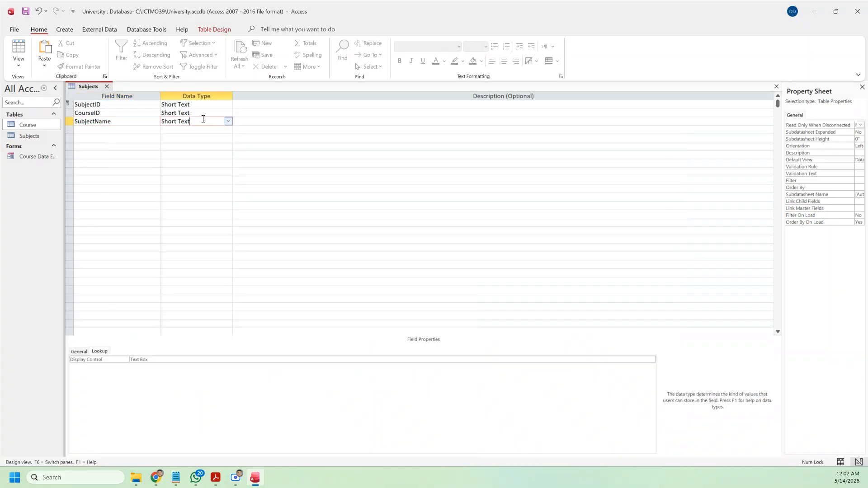
Step: Set SubjectName's field size to 50 and check it against the reference PDF
click(81, 352)
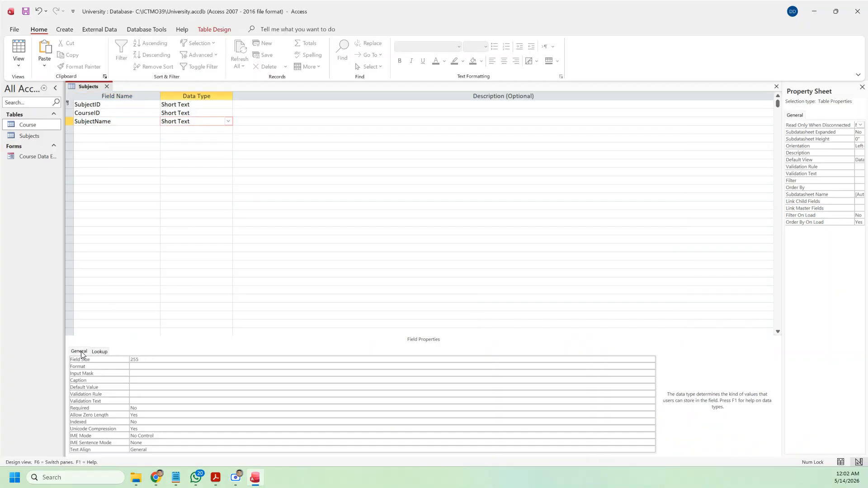
click(146, 359)
click(104, 360)
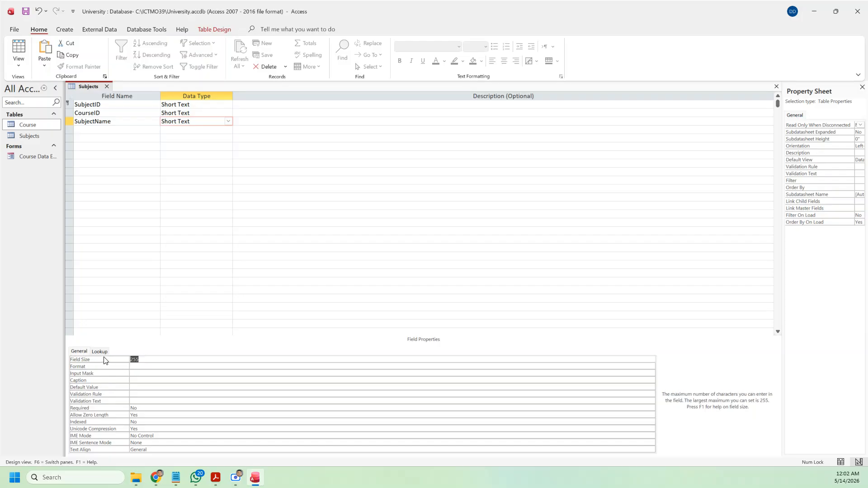
text(50)
mouse_move(255, 476)
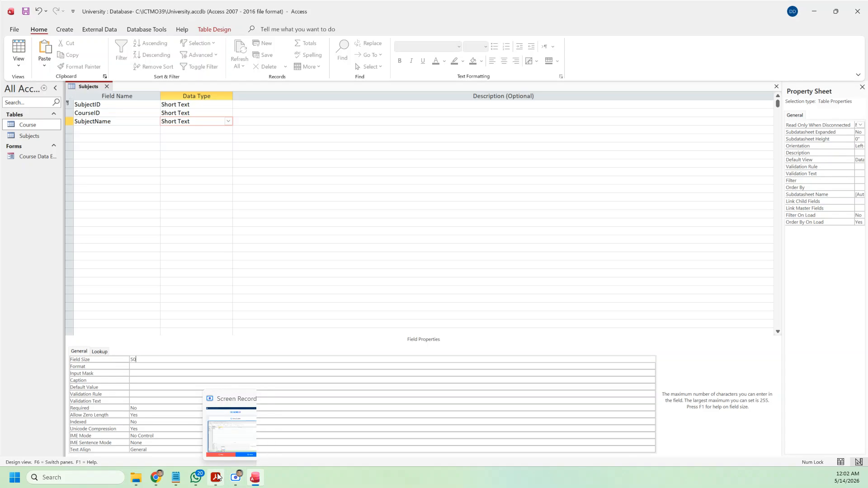
mouse_move(217, 477)
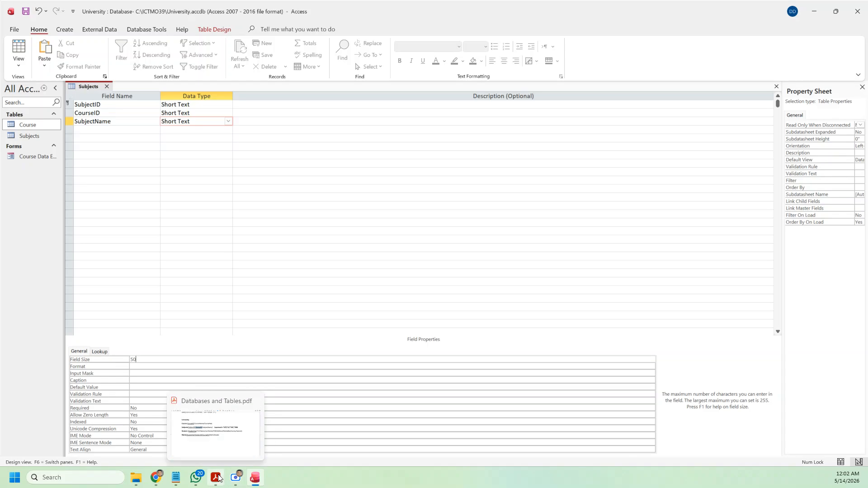
click(218, 477)
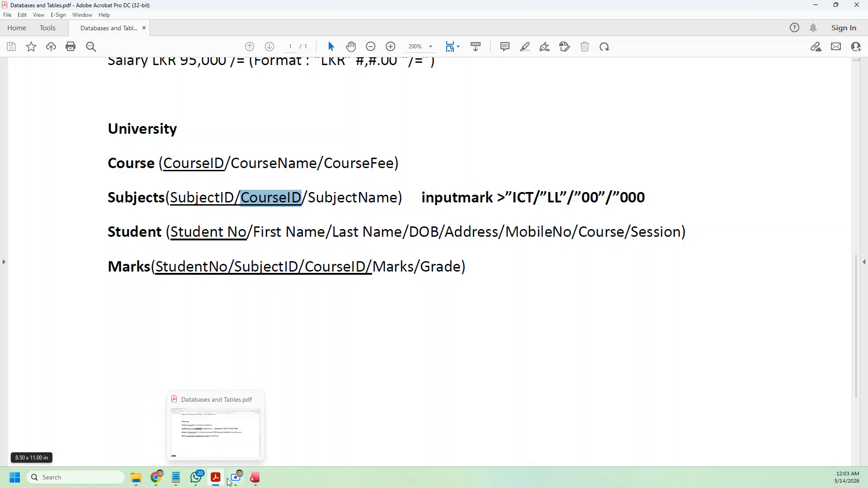
click(255, 478)
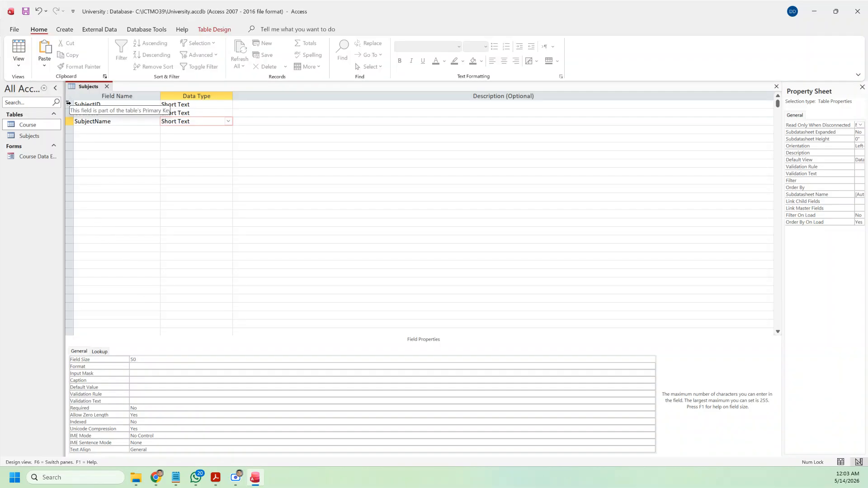
Step: Make SubjectID and CourseID a combined primary key, save, and switch to Datasheet View
drag(69, 103, 68, 113)
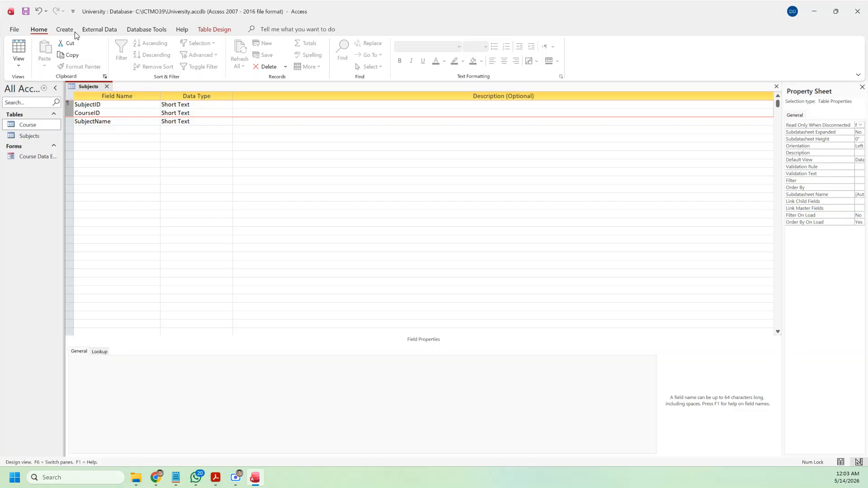
click(71, 33)
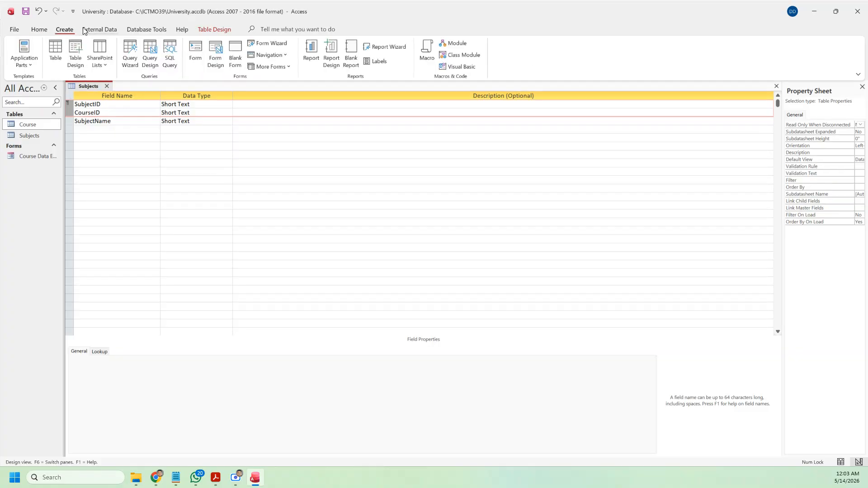
click(211, 32)
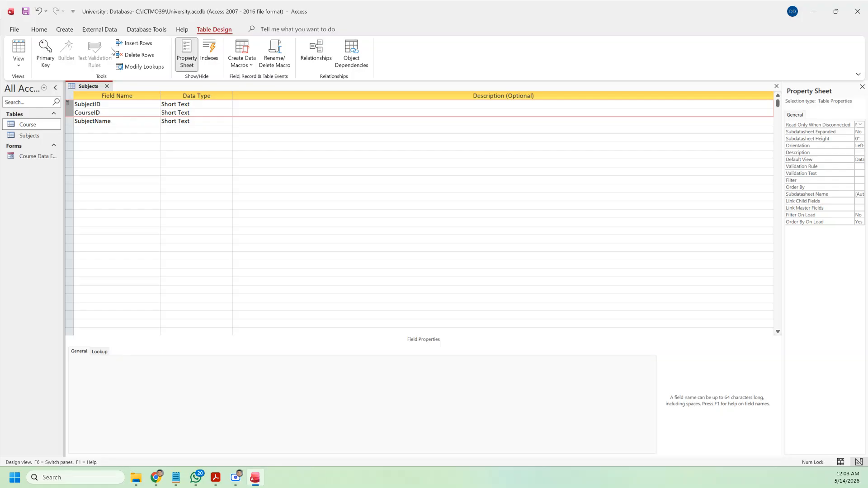
click(47, 59)
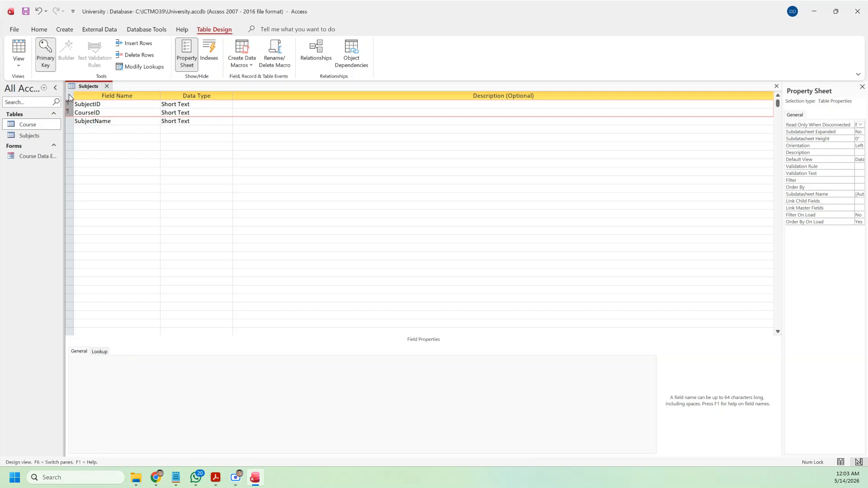
click(28, 12)
click(19, 52)
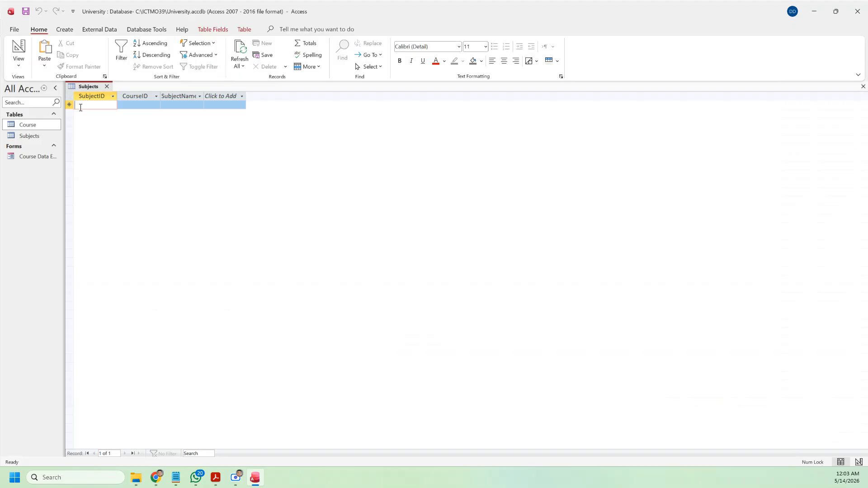
Step: Enter record S0001 with course C0001 and name Word, widening the CourseID column
text(S)
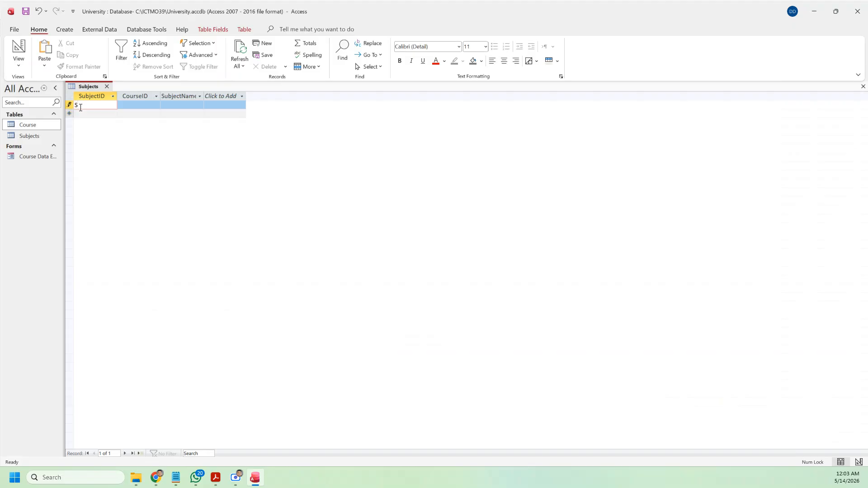
text(0001)
key(Tab)
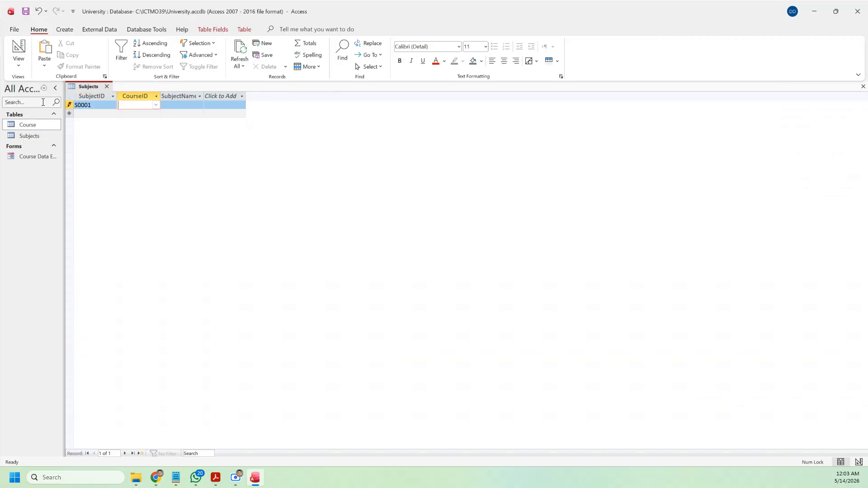
click(156, 105)
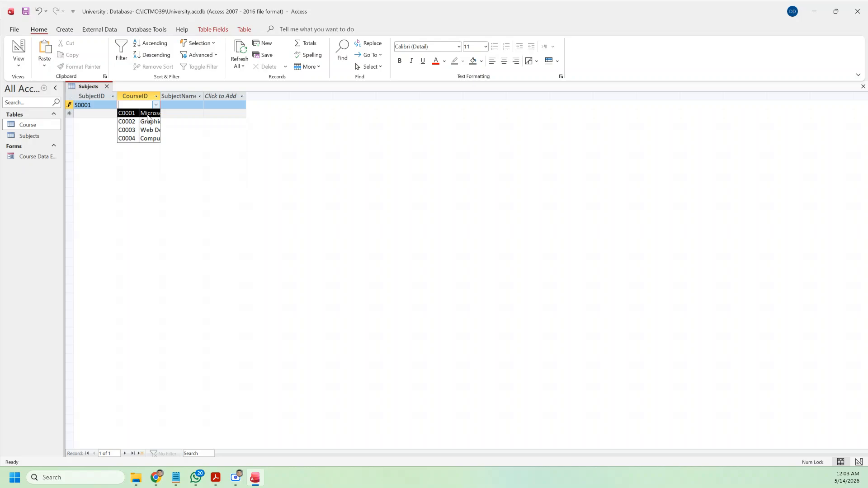
click(148, 114)
click(171, 105)
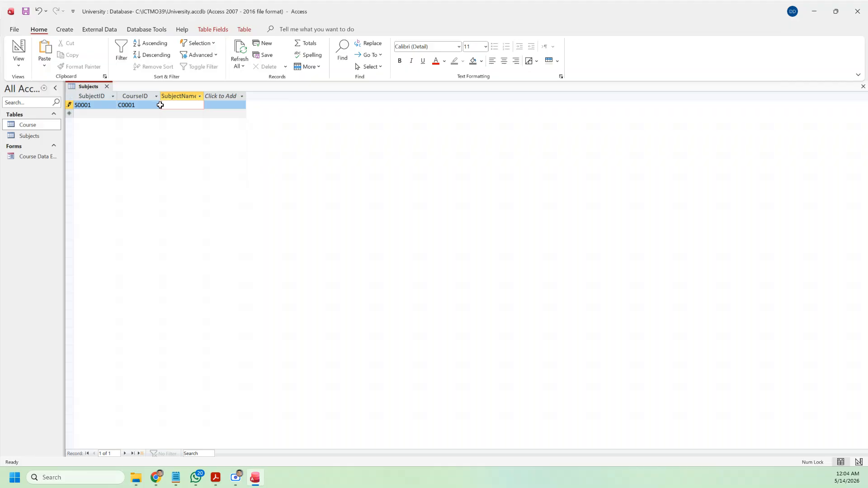
drag(160, 98, 198, 98)
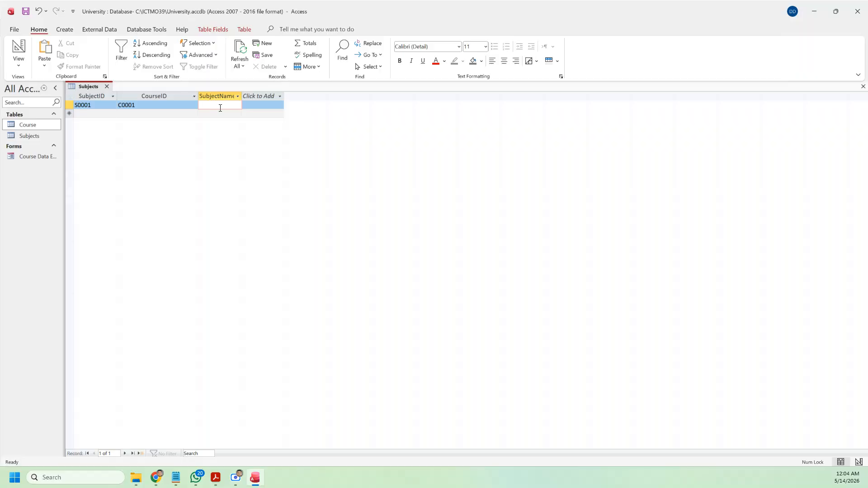
text(Word)
click(26, 10)
click(65, 29)
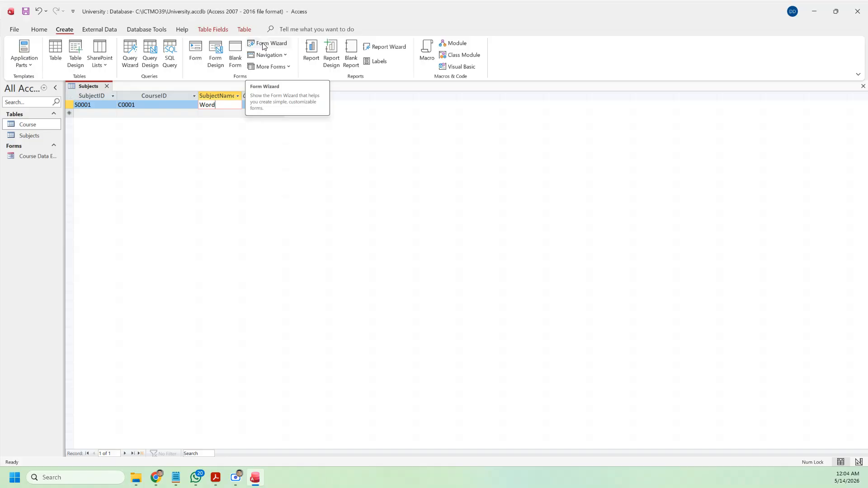
Step: Use the Form Wizard to build a columnar form with all Subjects fields, titled Subjects Data Entry Form
click(264, 45)
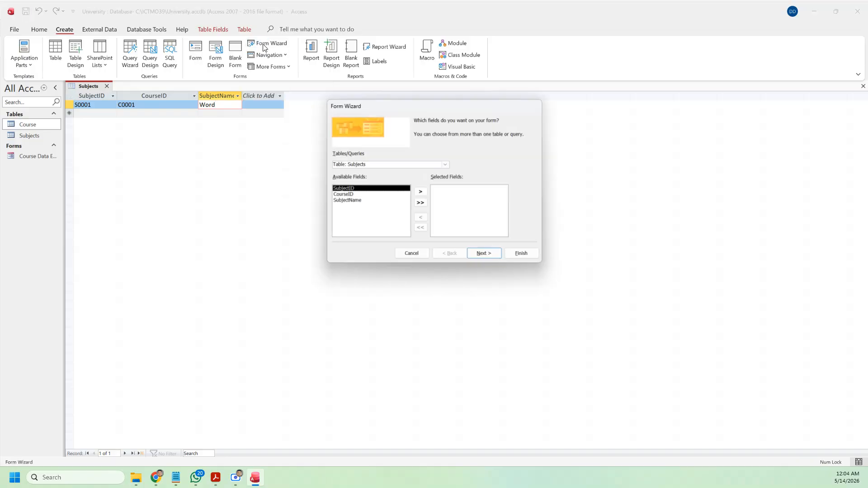
click(445, 164)
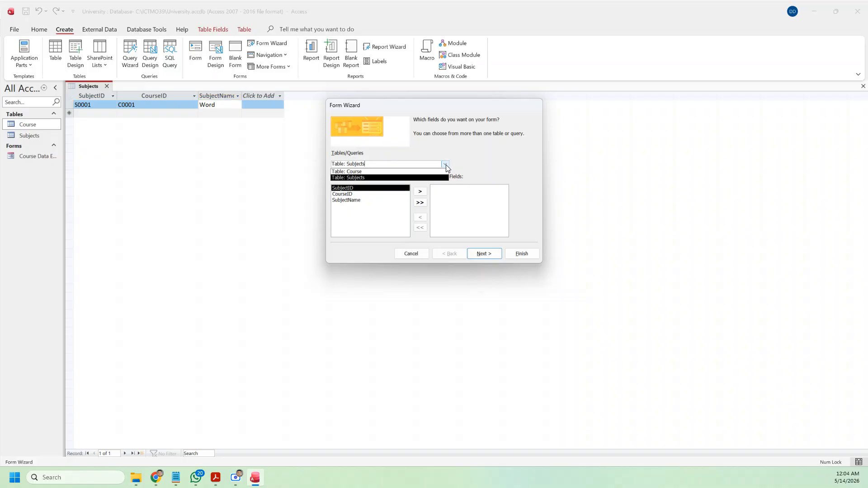
click(389, 178)
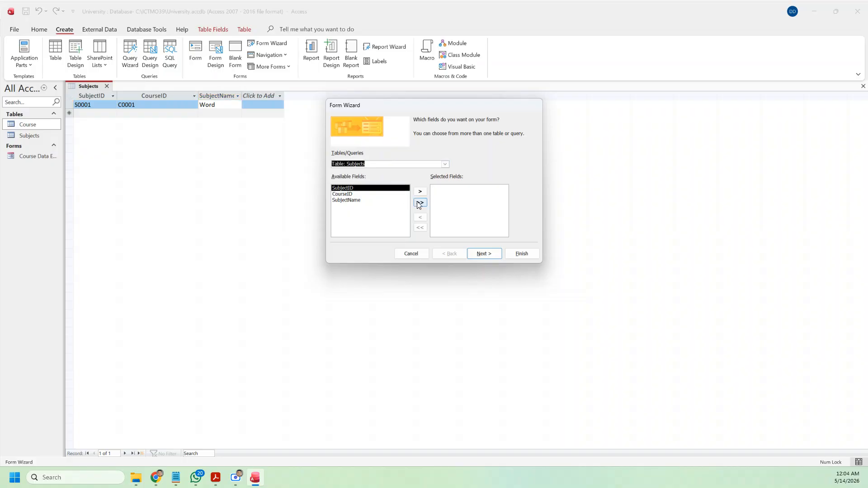
click(419, 204)
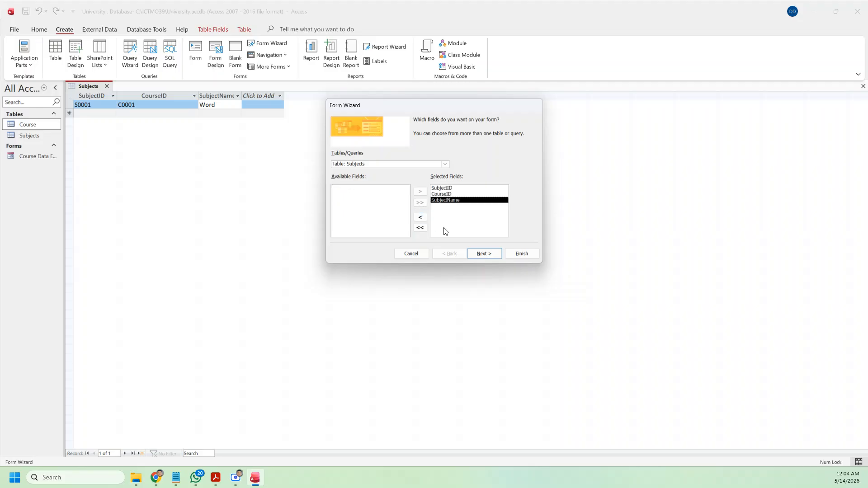
click(483, 254)
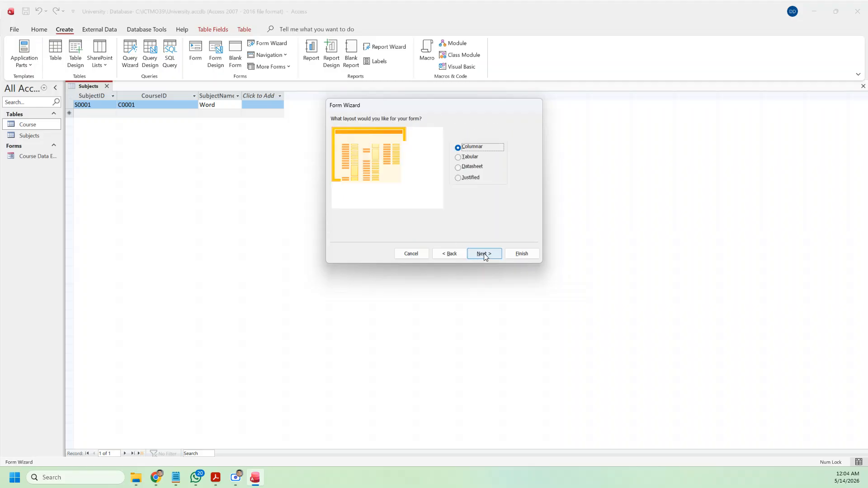
click(484, 254)
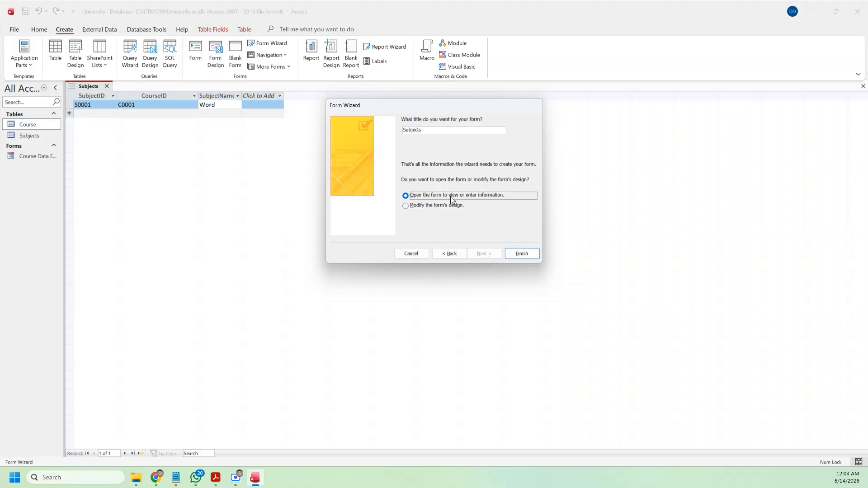
click(439, 131)
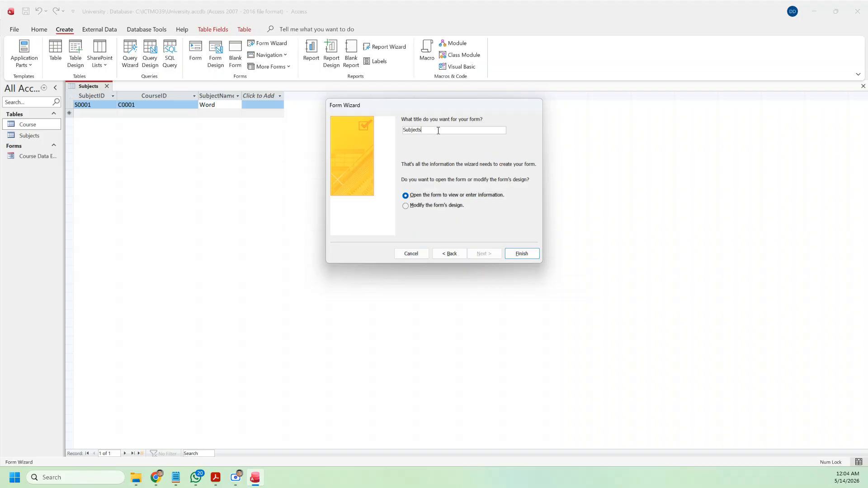
text(DAta )
text(Eng)
text(ntry )
text(Form)
click(522, 254)
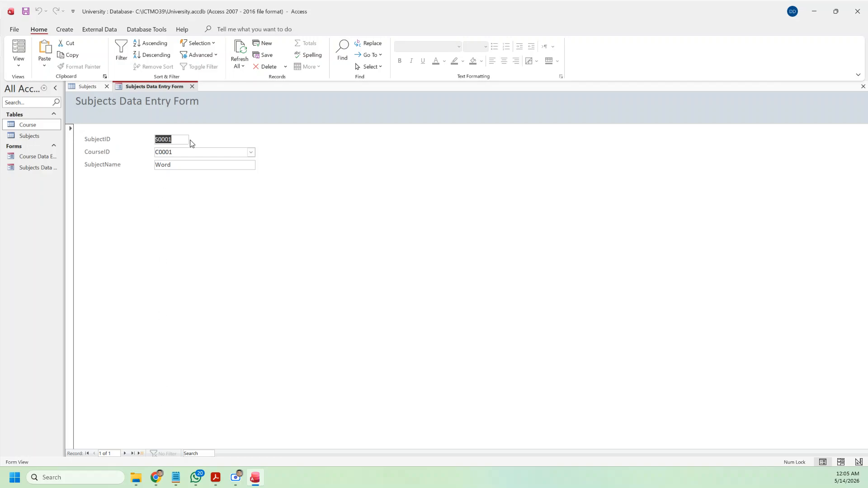
Step: Add subject S0002 under course C0001 named Powrpoint
click(140, 453)
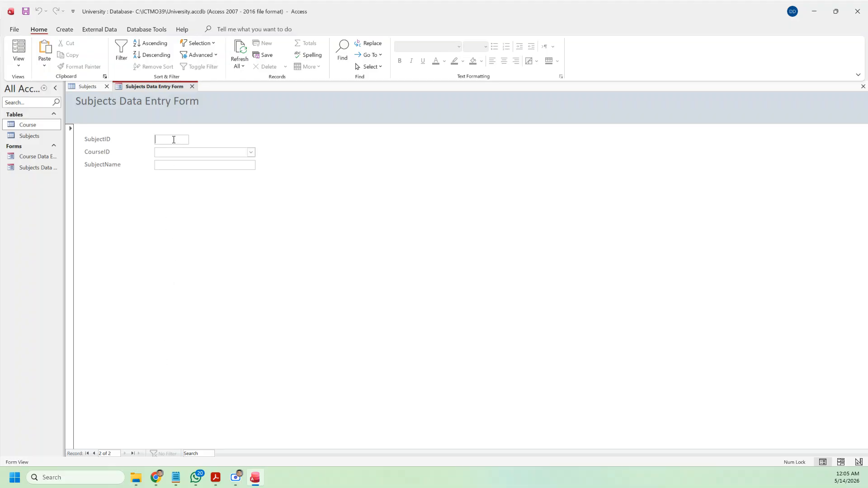
text(S0002)
click(251, 152)
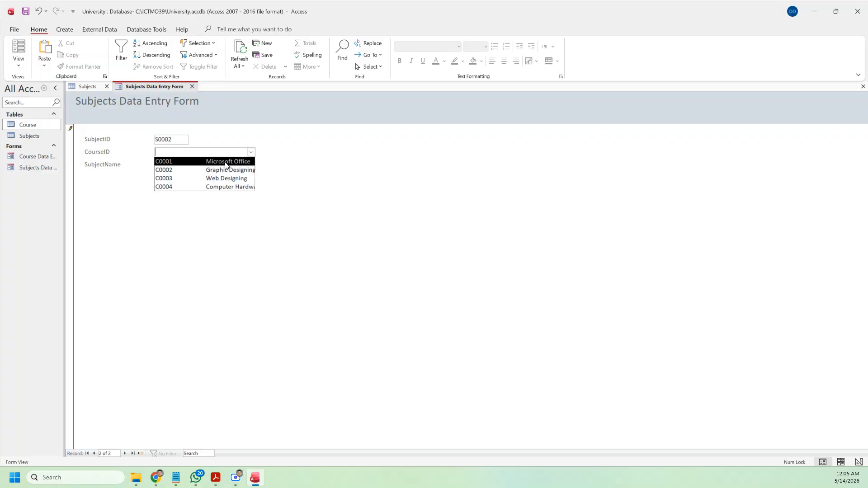
click(225, 162)
click(200, 164)
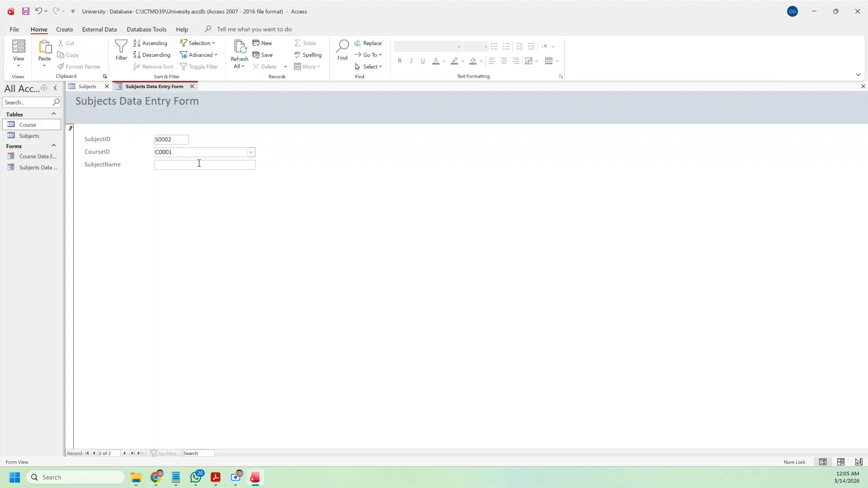
text(Powrpoint)
click(141, 453)
Step: Add a third subject with ID C0003 under course C0001 named Excel
text(C0003)
click(251, 152)
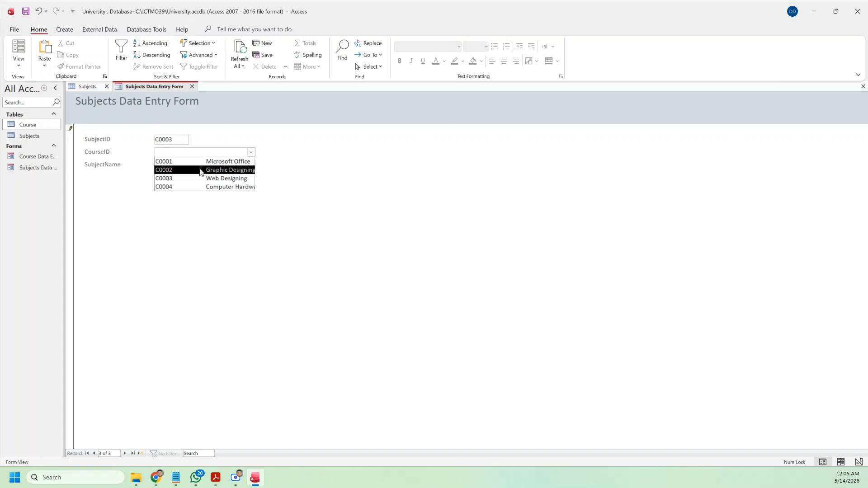
click(188, 162)
click(190, 165)
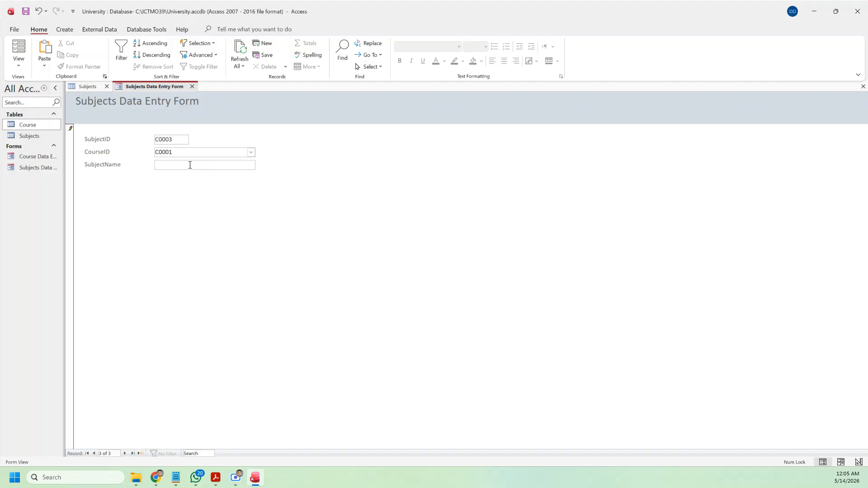
text(Excel)
click(141, 454)
Step: Add subject S0004 under course C0001 named Access
click(169, 143)
text(S0004)
click(251, 153)
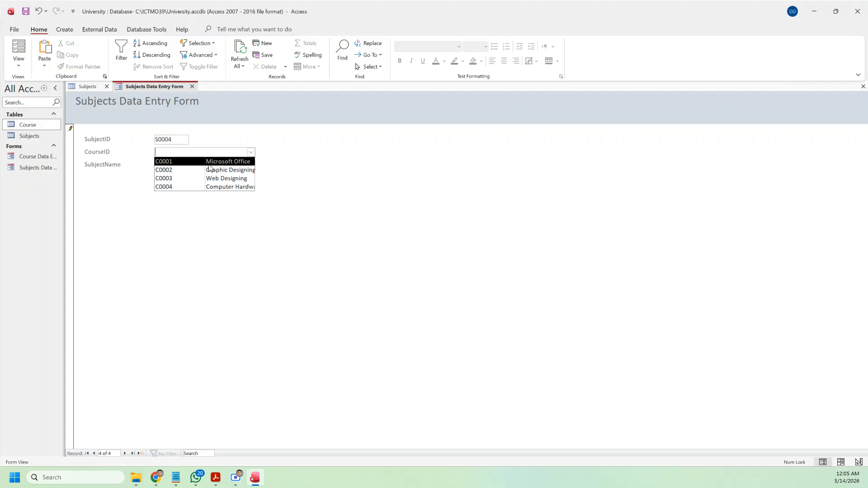
click(208, 163)
click(197, 165)
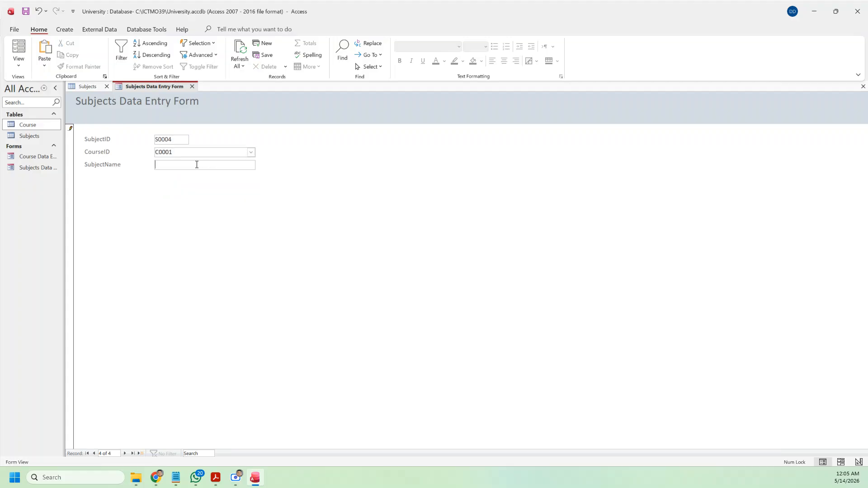
text(Access)
click(125, 453)
Step: Return to the third record and correct its SubjectID from C0003 to S0003
click(87, 453)
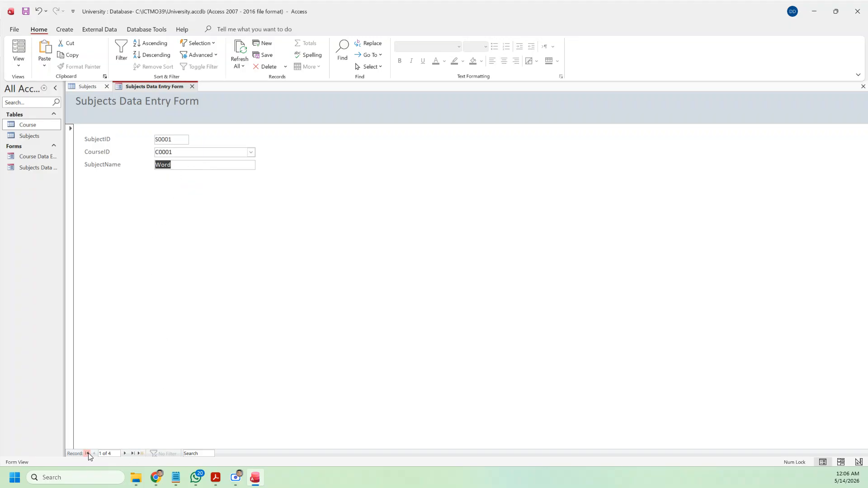
click(125, 453)
click(125, 453)
click(156, 140)
key(Delete)
text(S)
click(125, 453)
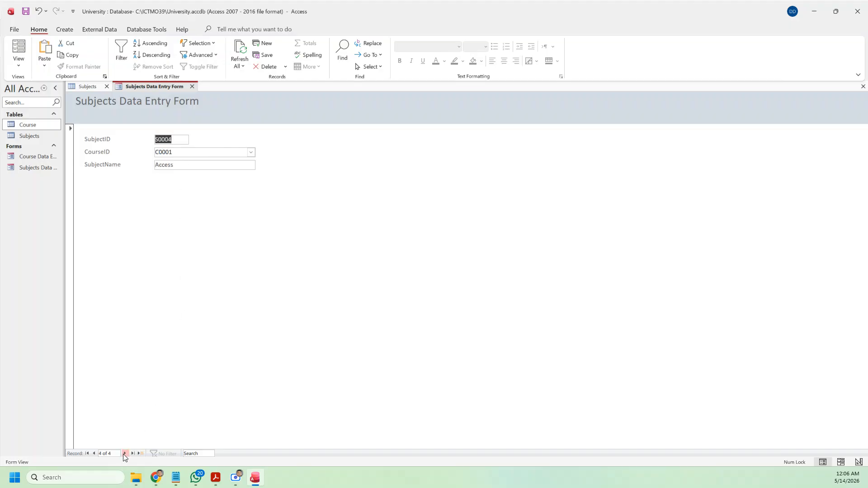
Step: Browse through all four records, then close the Subjects form and table
click(94, 453)
click(94, 454)
click(94, 454)
click(125, 454)
click(125, 454)
click(125, 454)
click(193, 87)
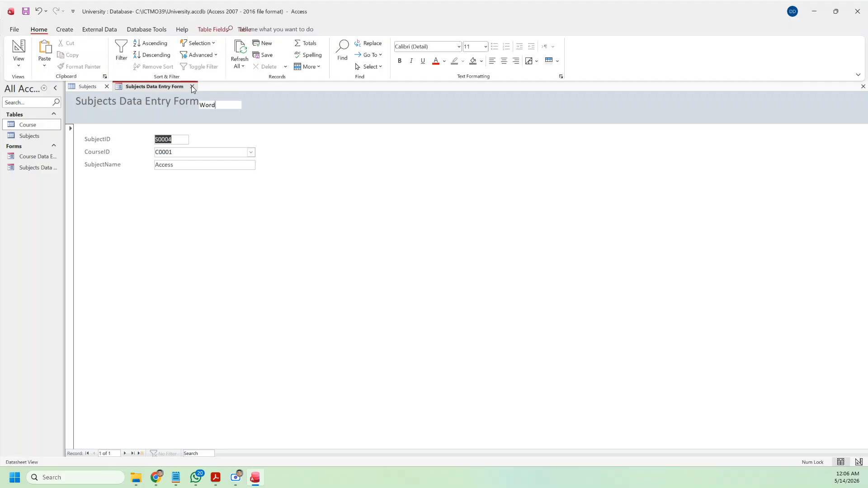
click(107, 86)
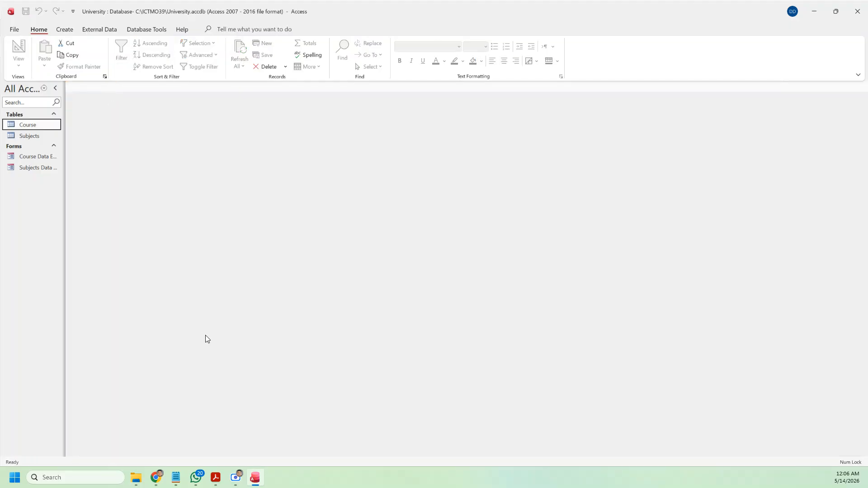
Step: Bring up the Databases and Tables PDF and highlight First Name/Last Name in the Student line
click(216, 478)
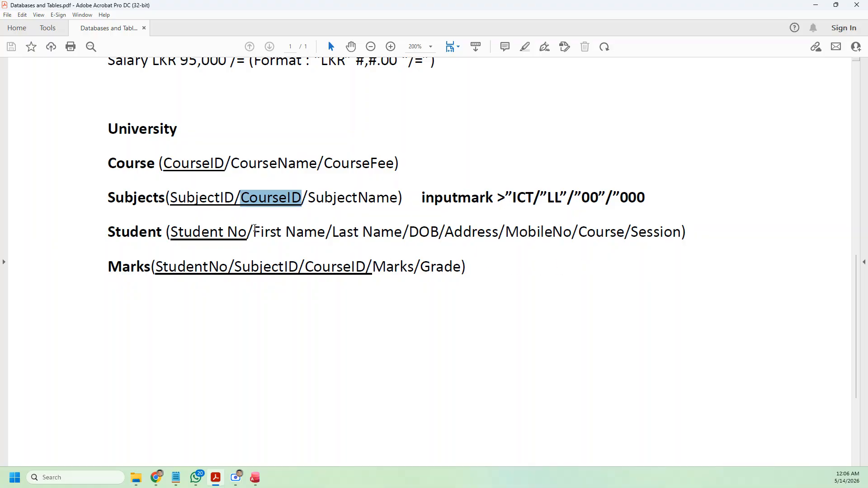
drag(253, 232, 369, 239)
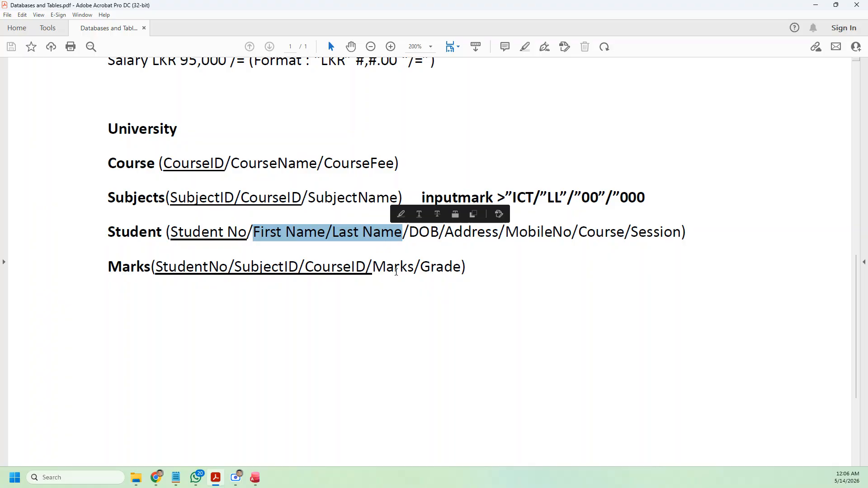
Step: Create a new blank table saved as Student in Design View
click(258, 482)
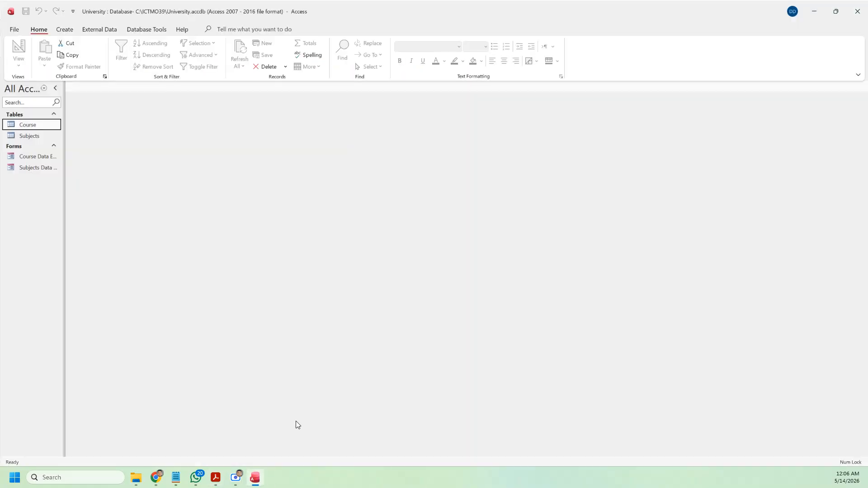
click(65, 29)
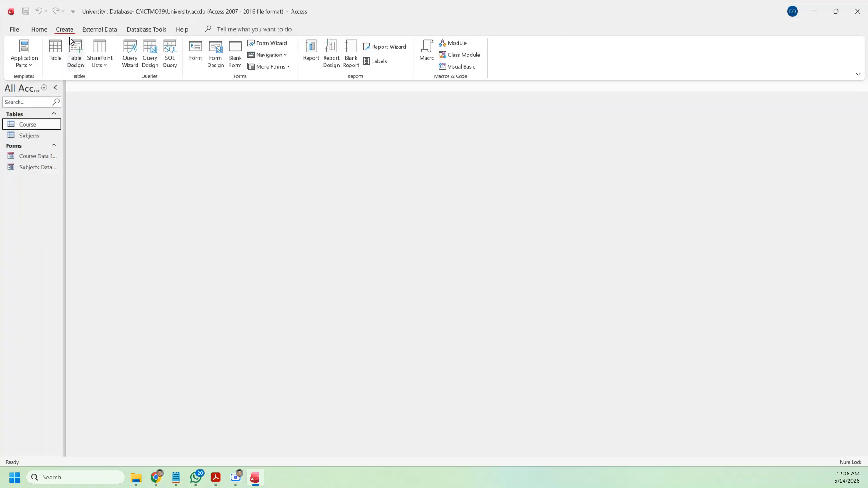
click(56, 50)
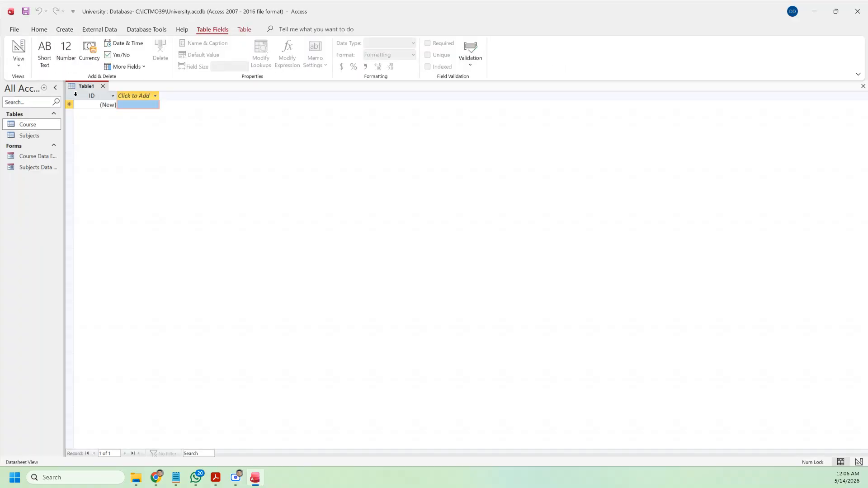
click(19, 58)
click(50, 101)
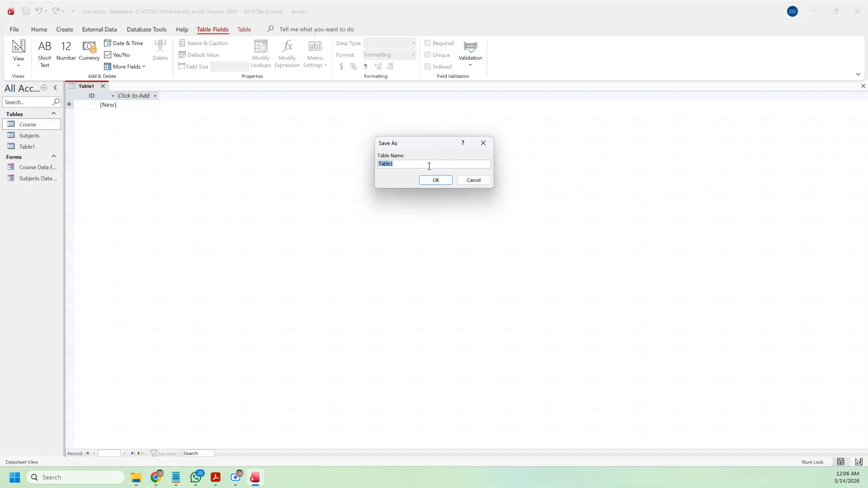
text(Student)
click(435, 181)
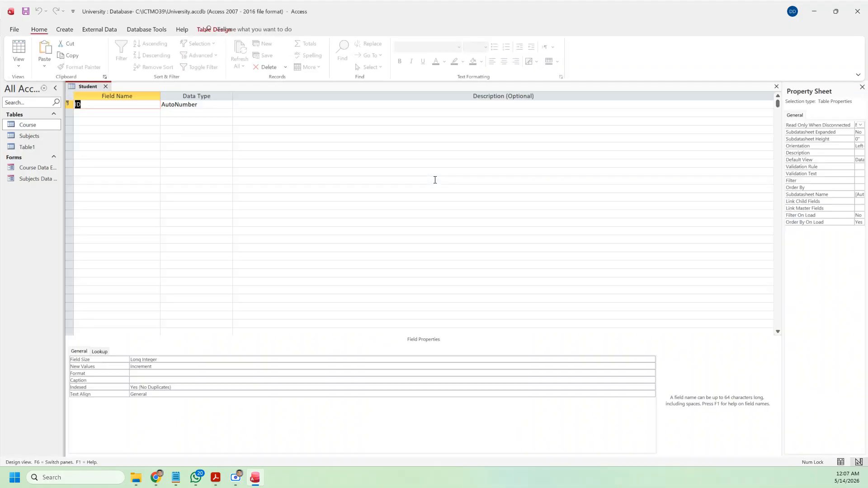
Step: Define StudentID as a Short Text field with field size 15
text(S)
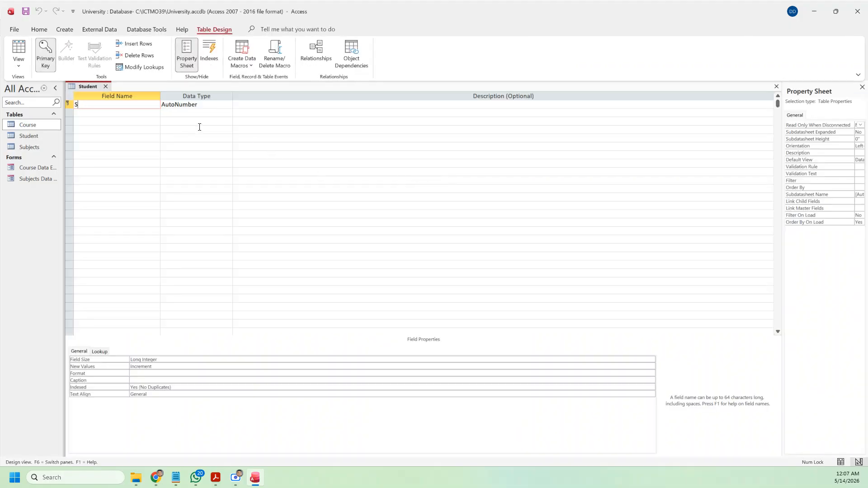
text(tudentID)
click(210, 105)
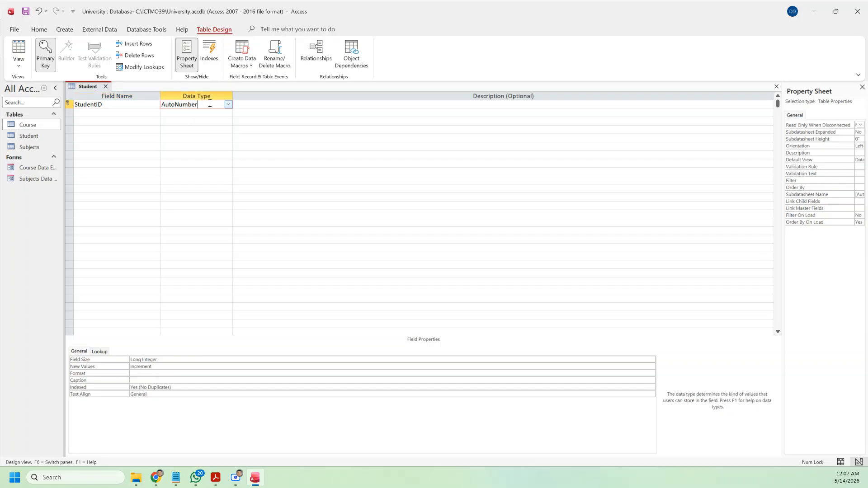
click(228, 105)
click(212, 112)
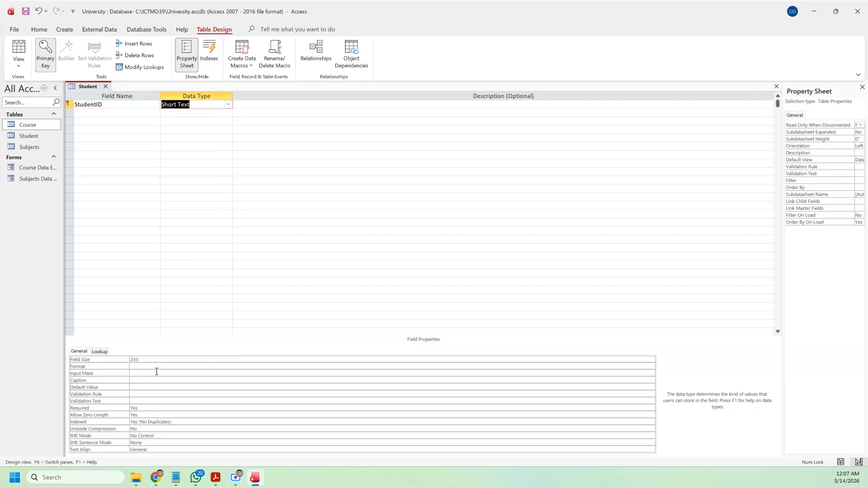
drag(156, 360, 116, 361)
text(15)
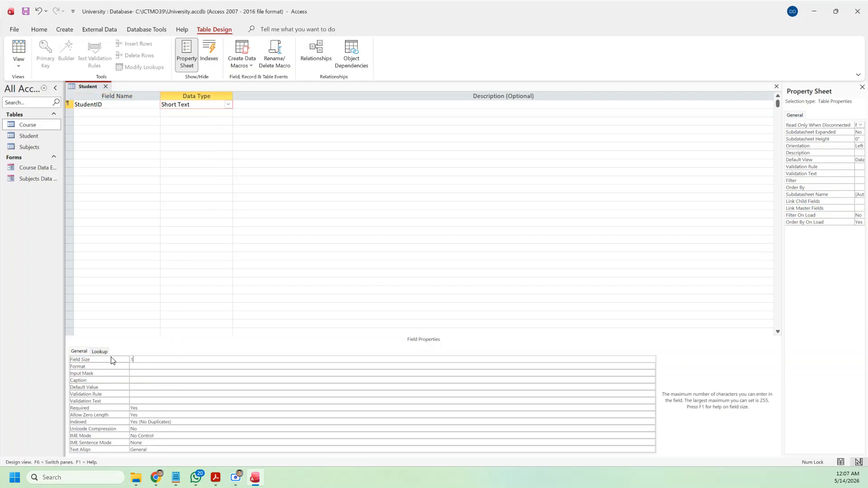
Step: Add StudentName with field size 50, then switch to the PDF schema
click(107, 113)
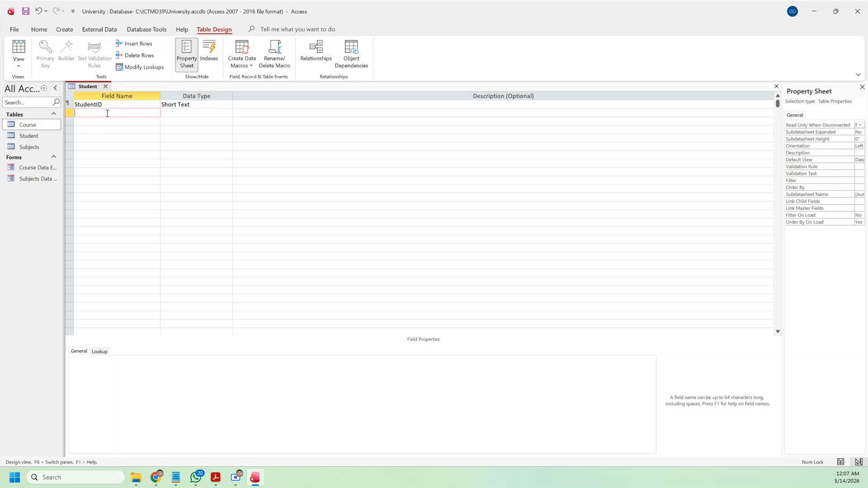
text(StudentName)
key(Tab)
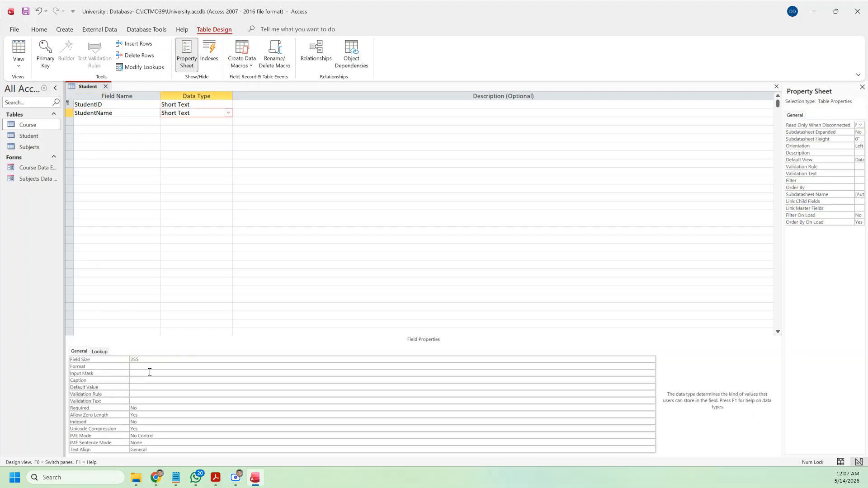
drag(153, 360, 102, 354)
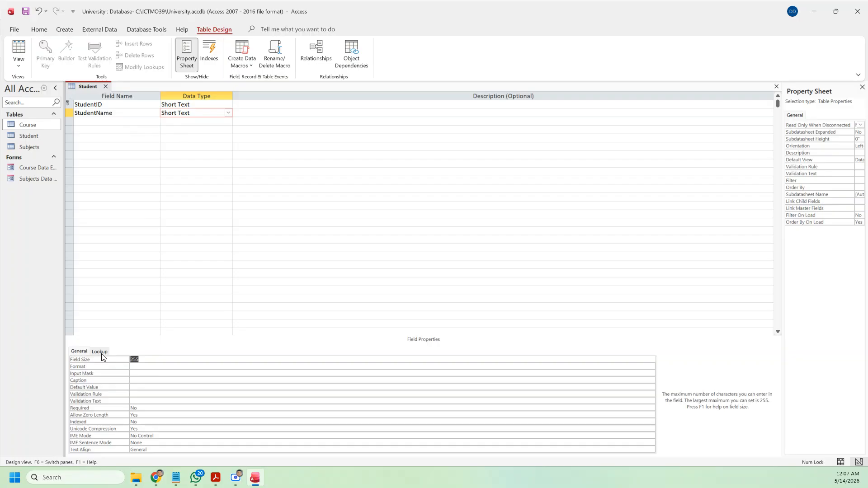
text(50)
click(107, 122)
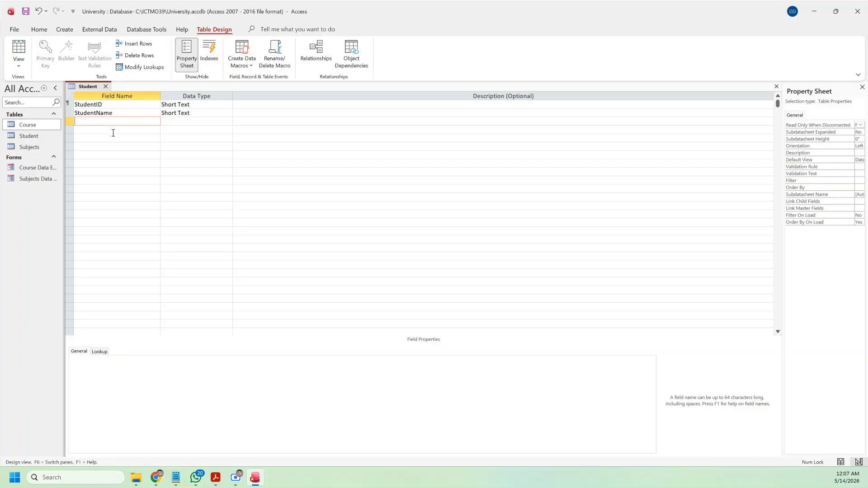
key(alt+Tab)
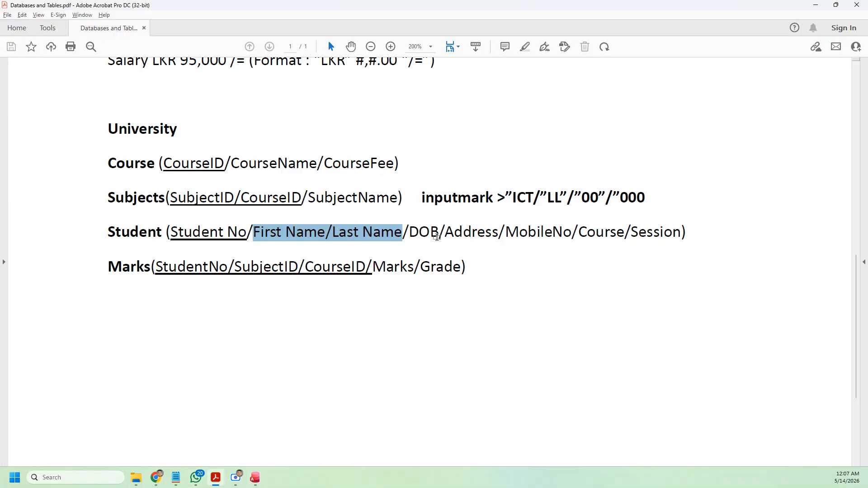
Step: Rename the StudentID field to StudentNo in the Student table design
key(alt+Tab)
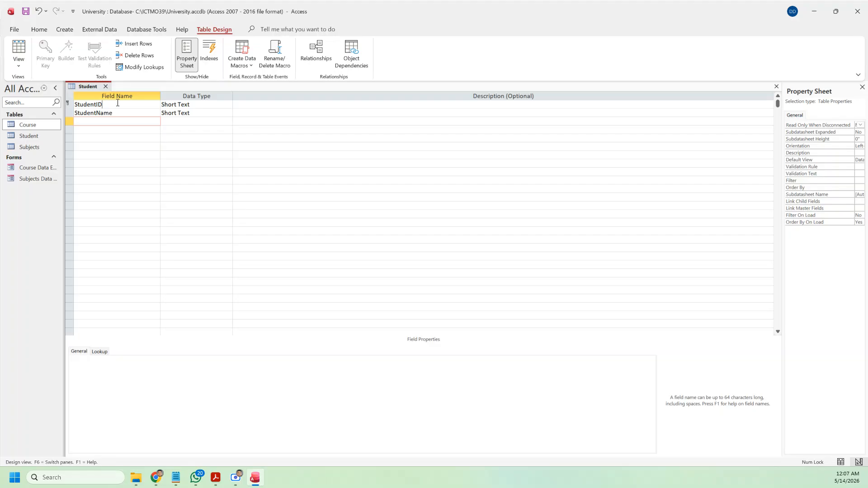
click(142, 103)
key(BackSpace)
key(BackSpace)
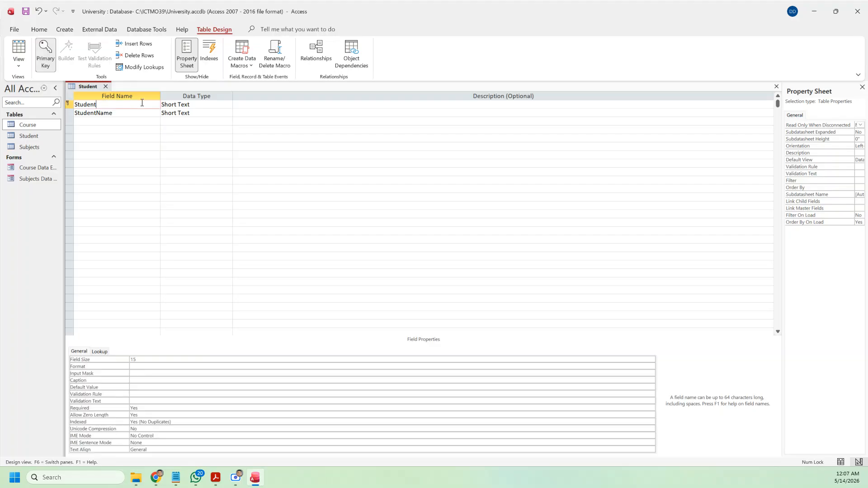
text(No)
Step: Add a DOB field of Date/Time type with custom format yyyy-mmm-dd, ddd
click(126, 121)
text(DOB)
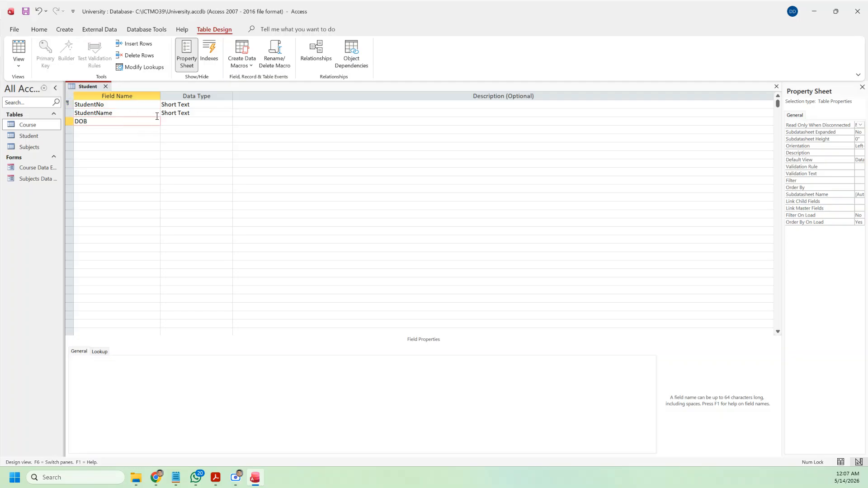
click(223, 120)
click(229, 122)
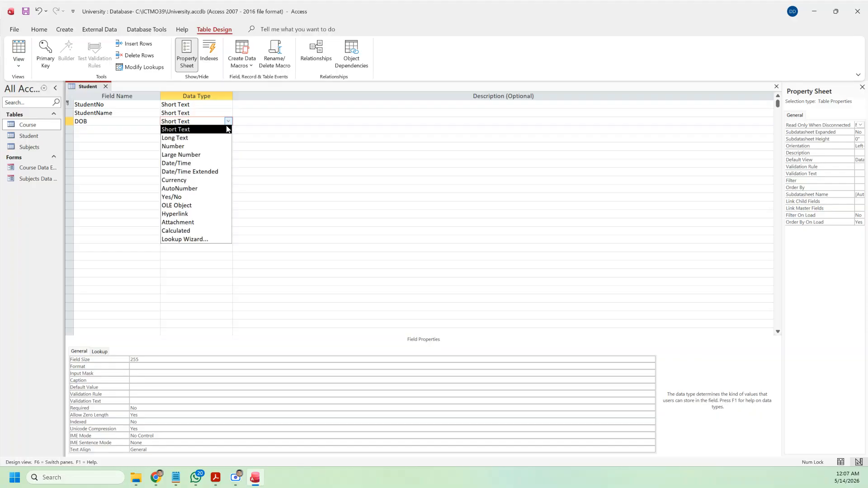
click(196, 163)
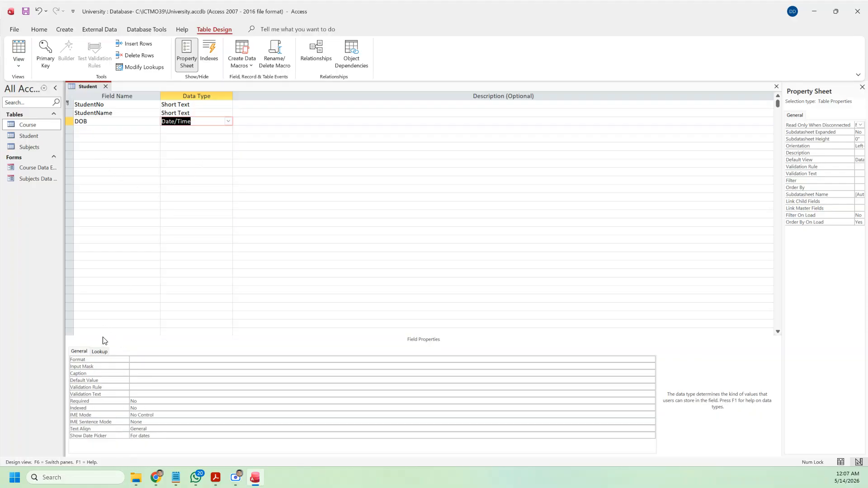
click(164, 360)
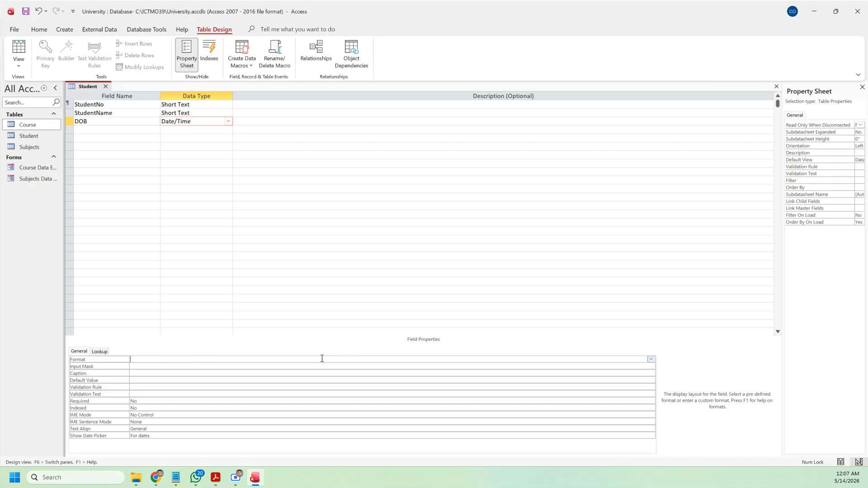
text(yyyy)
text(-mmm-dd, dddd)
click(95, 130)
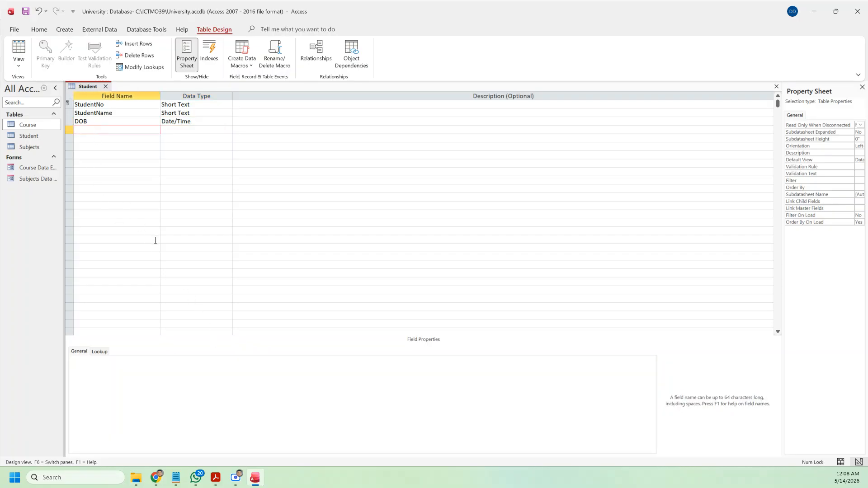
Step: Add an Address field of Short Text type, checking the PDF field list
key(alt+Tab)
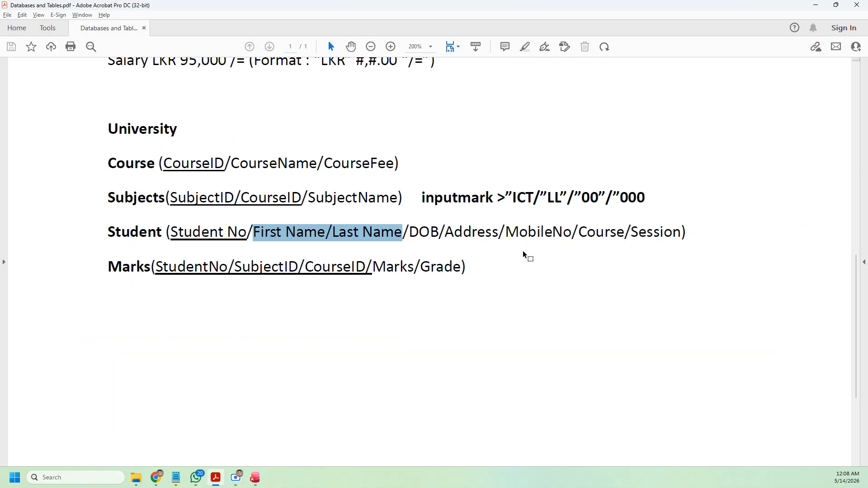
key(alt+Tab)
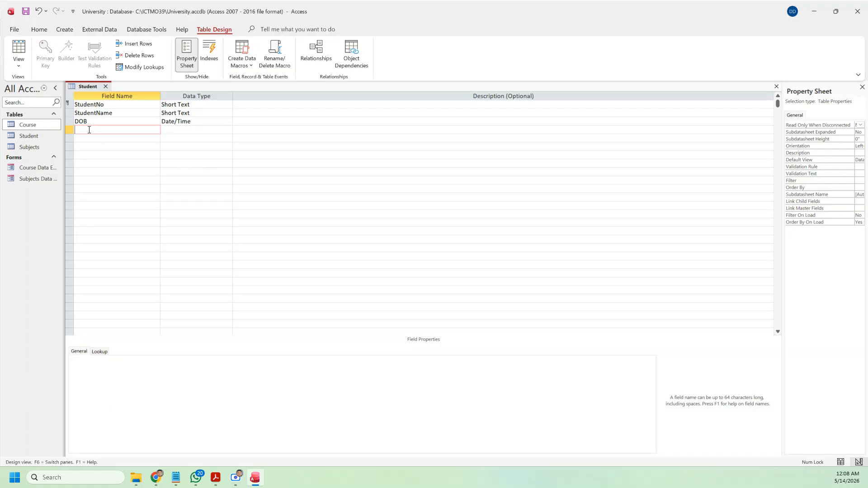
text(Address)
click(185, 130)
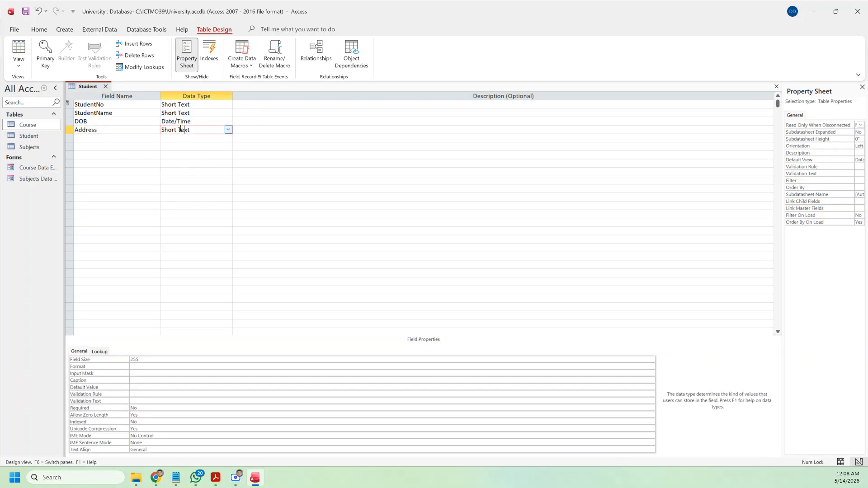
click(90, 137)
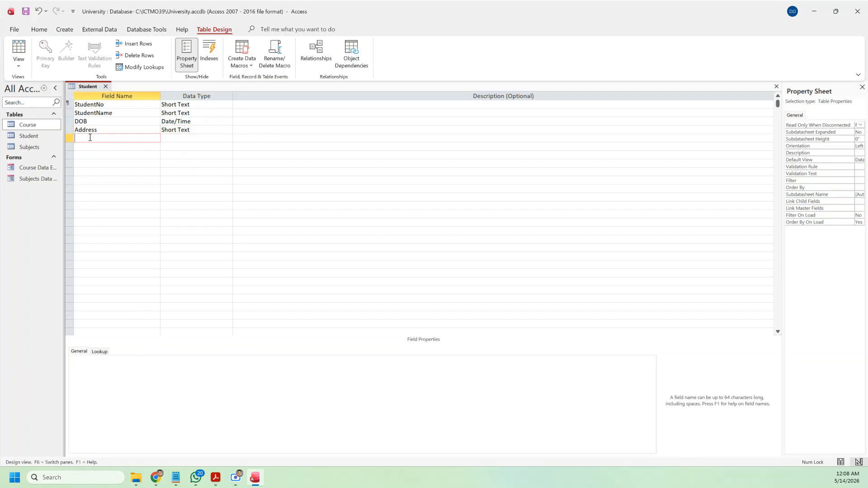
Step: Add a MobileNo Short Text field and start its input mask with a bracketed 000 prefix
key(alt+Tab)
key(alt+Tab)
text(Mobile No)
key(BackSpace)
key(BackSpace)
key(BackSpace)
text(No)
click(185, 139)
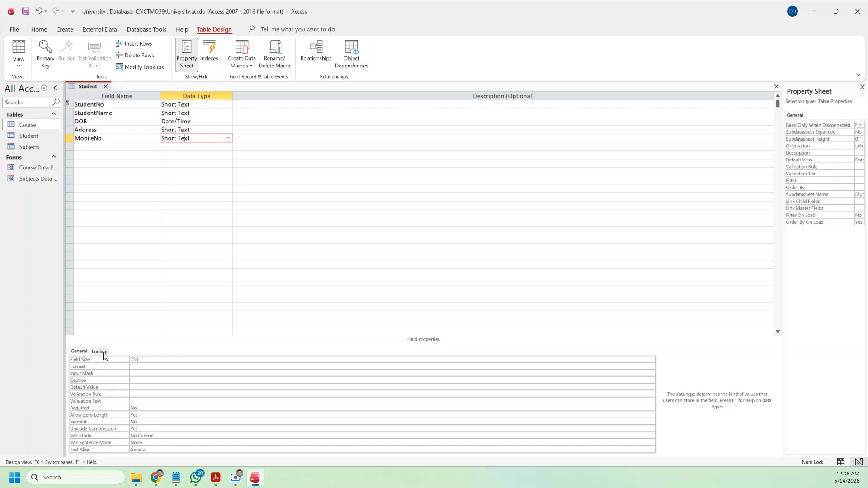
click(149, 372)
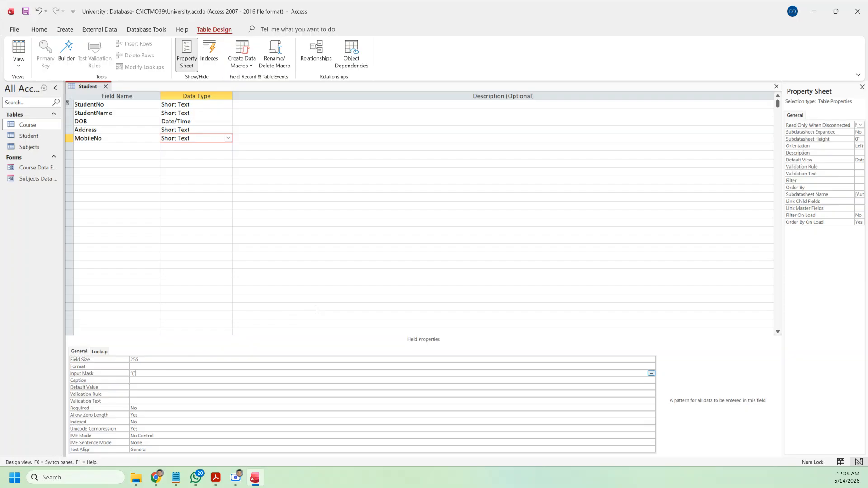
text(000")" 000 "-")
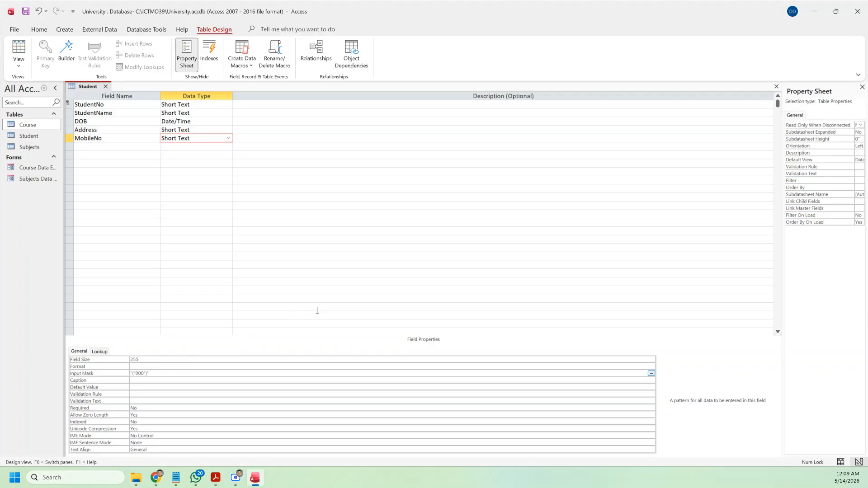
Step: Complete the MobileNo input mask with the remaining 00 and 00 digit groups
text(000" -)
text(000 "-" 0000)
click(161, 380)
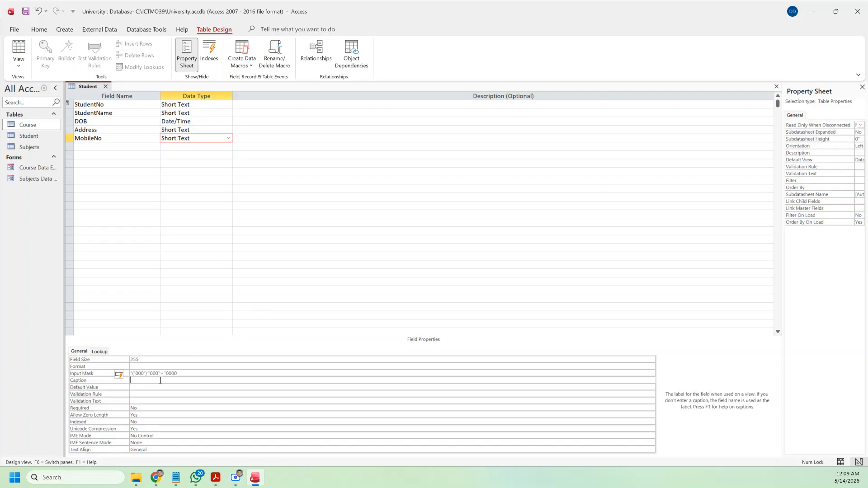
Step: Add a CourseID field in the row below MobileNo, after checking the PDF field list
click(113, 146)
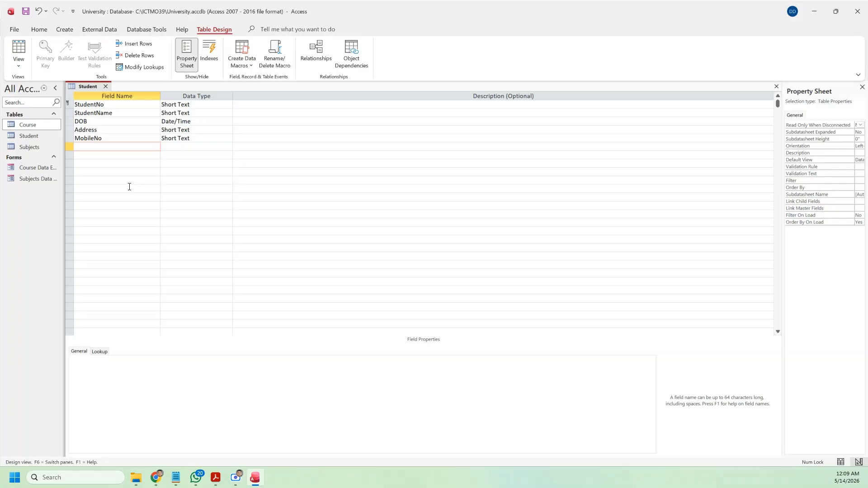
key(alt+Tab)
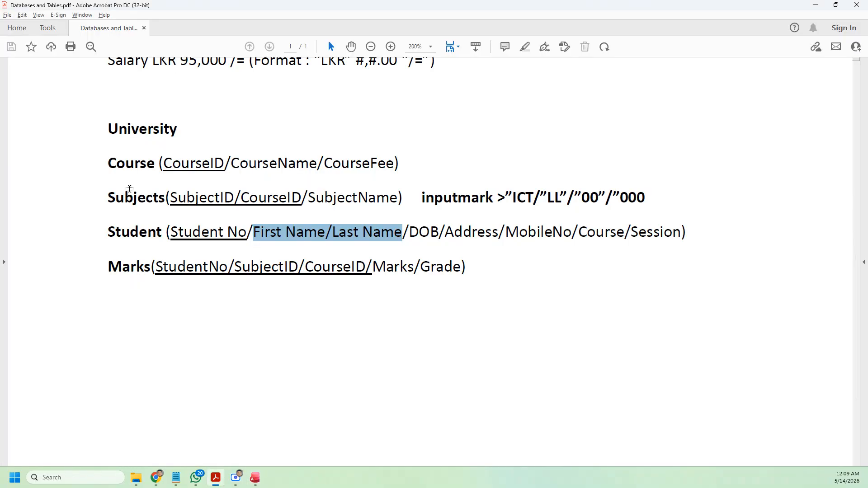
key(alt+Tab)
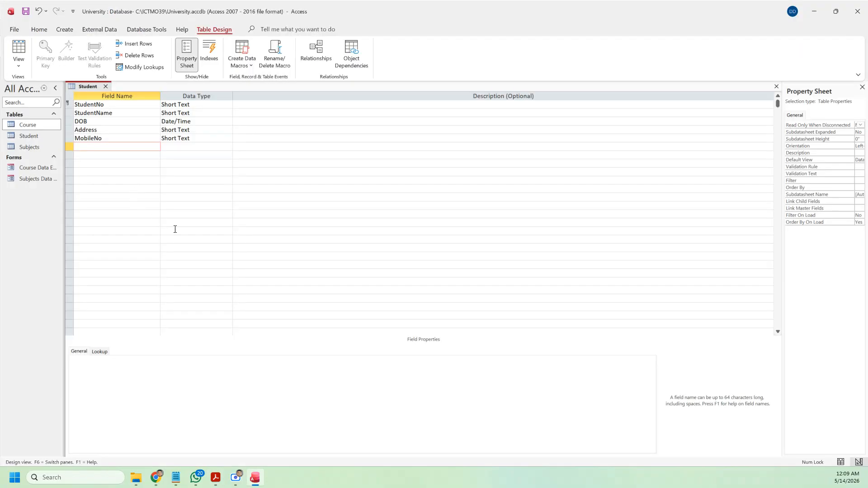
text(CourseID)
Step: Set the CourseID field size to 5
click(201, 147)
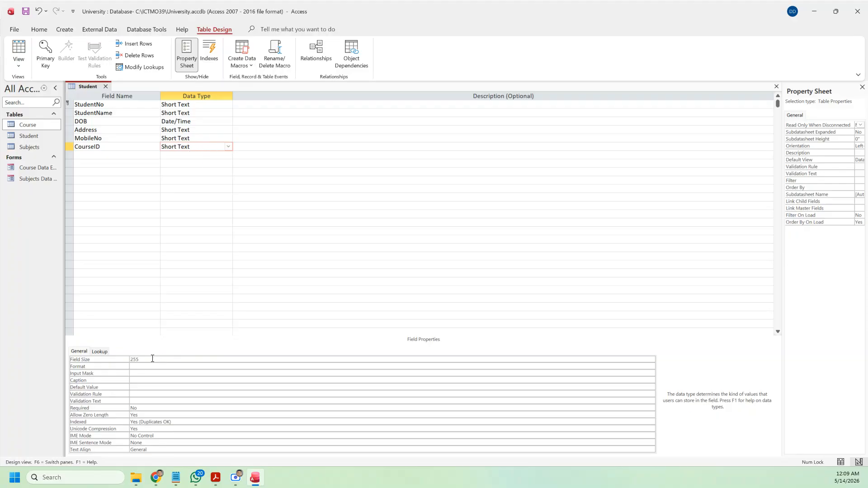
click(100, 361)
text(5)
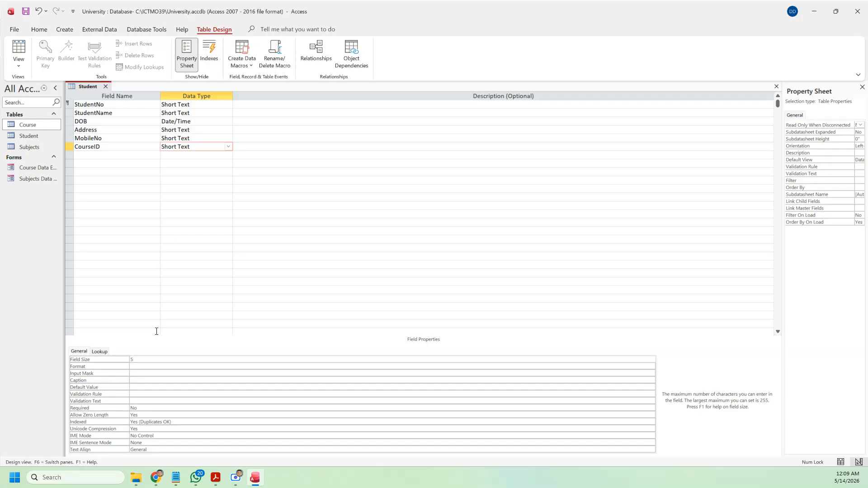
Step: Make CourseID a Combo Box lookup on the Course table with Column Count 2
click(100, 353)
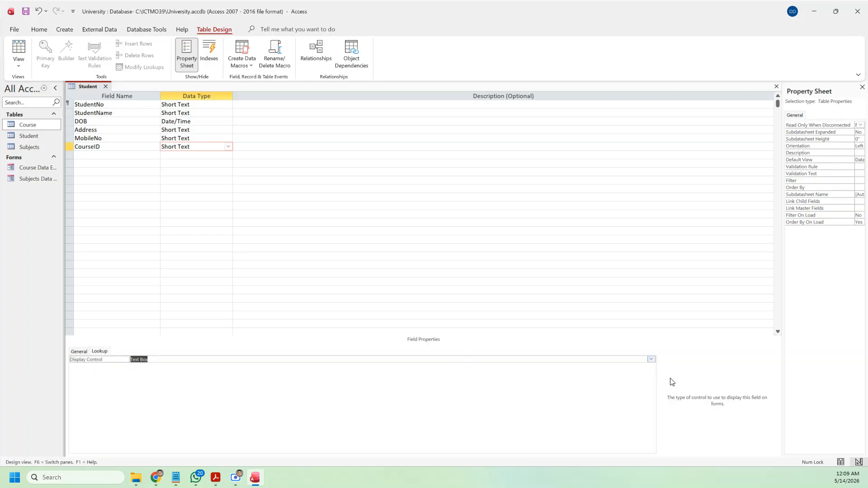
click(651, 360)
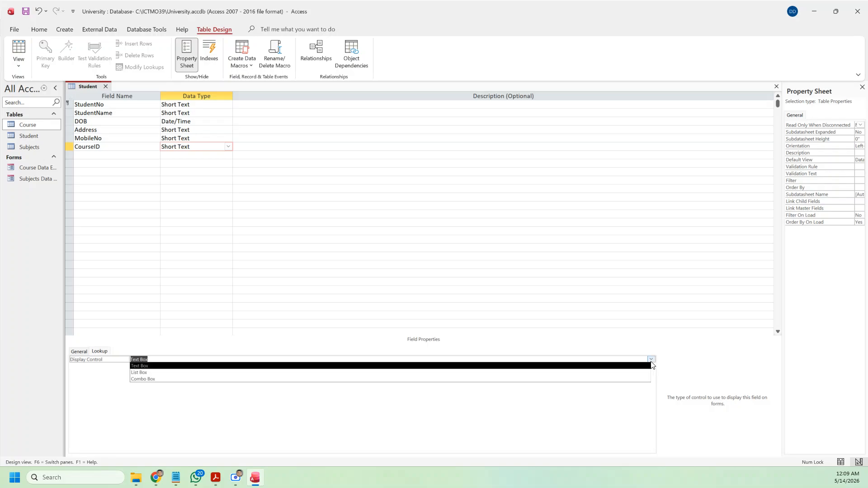
click(272, 379)
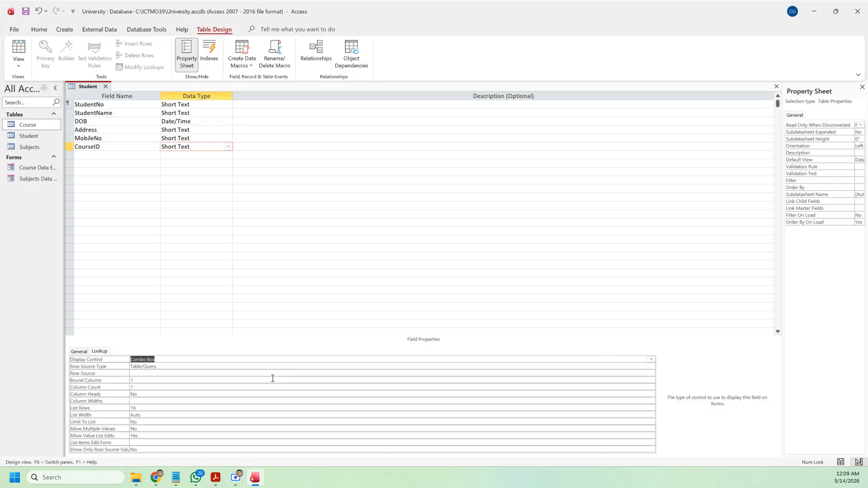
click(139, 373)
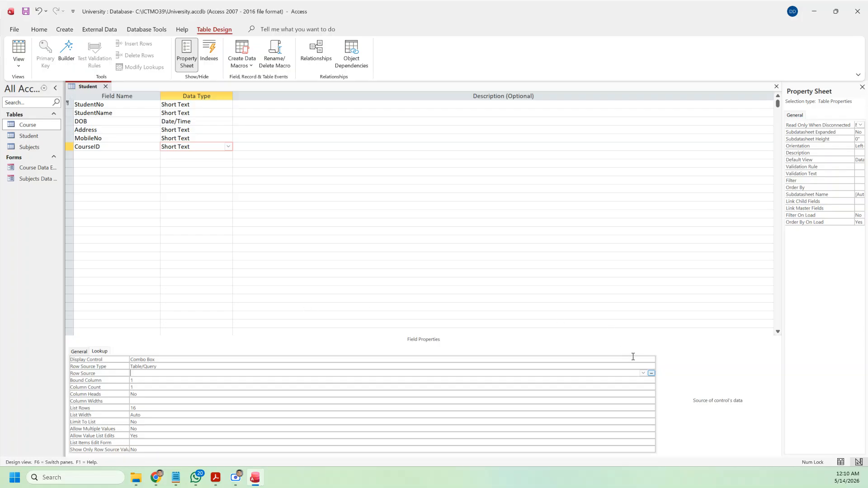
click(645, 374)
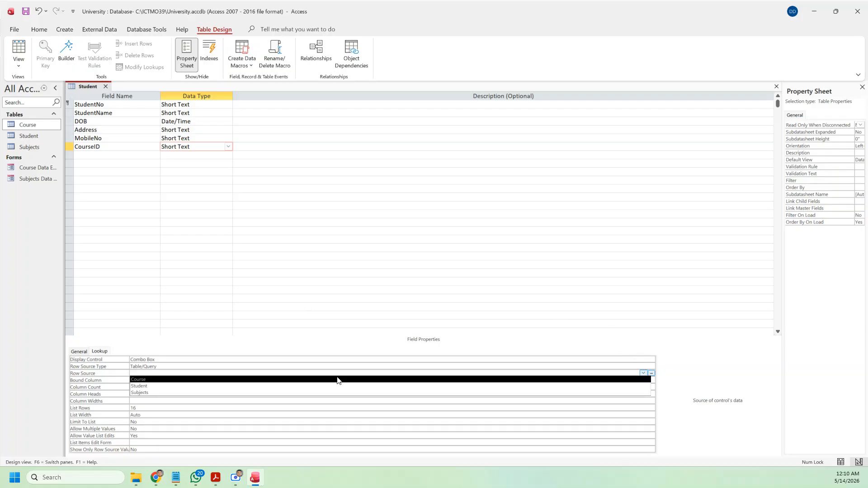
click(251, 380)
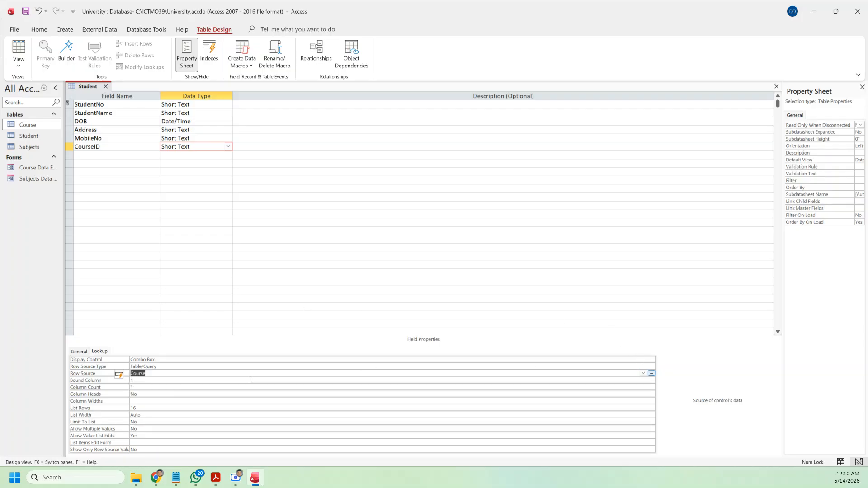
click(152, 387)
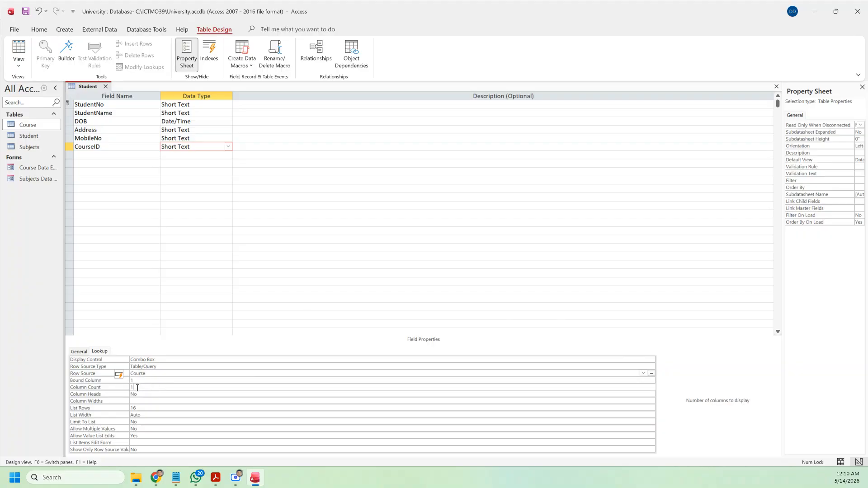
text(2)
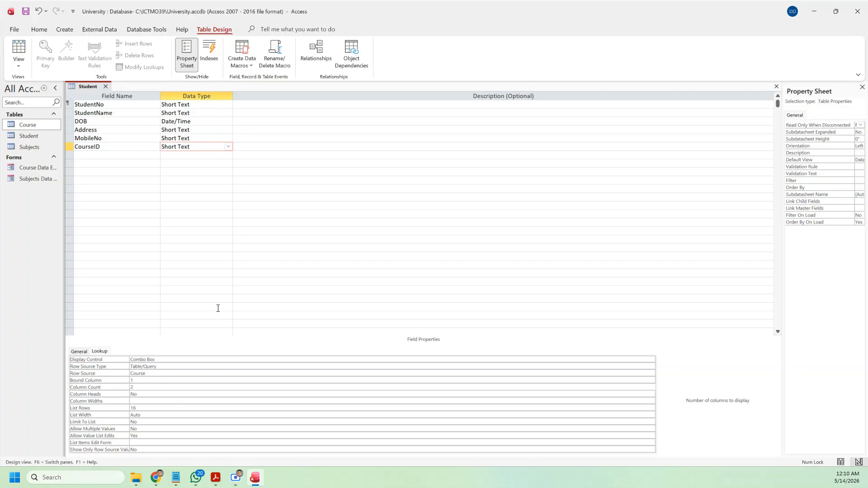
Step: Add a Session field below CourseID and give it the Lookup Wizard data type
click(117, 154)
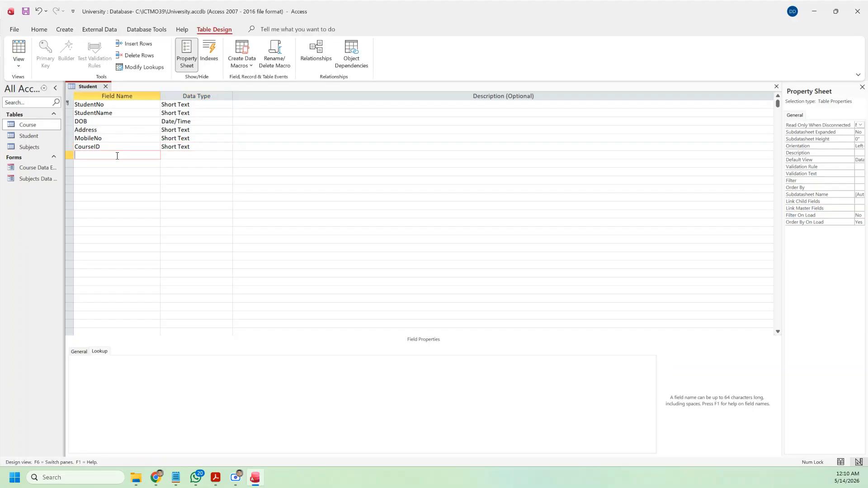
key(alt+Tab)
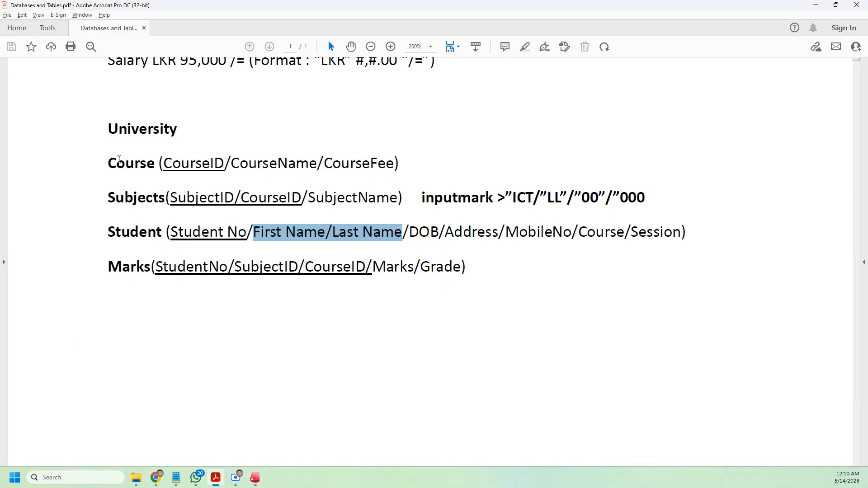
key(alt+Tab)
text(Session)
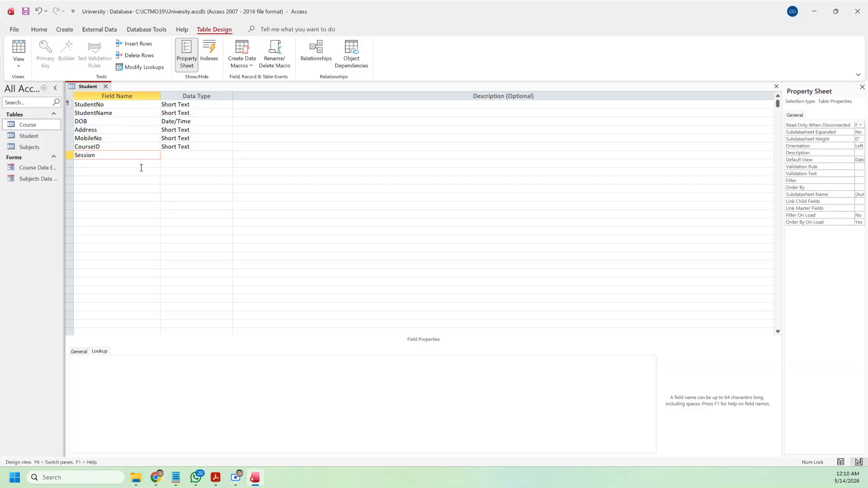
click(227, 154)
click(229, 155)
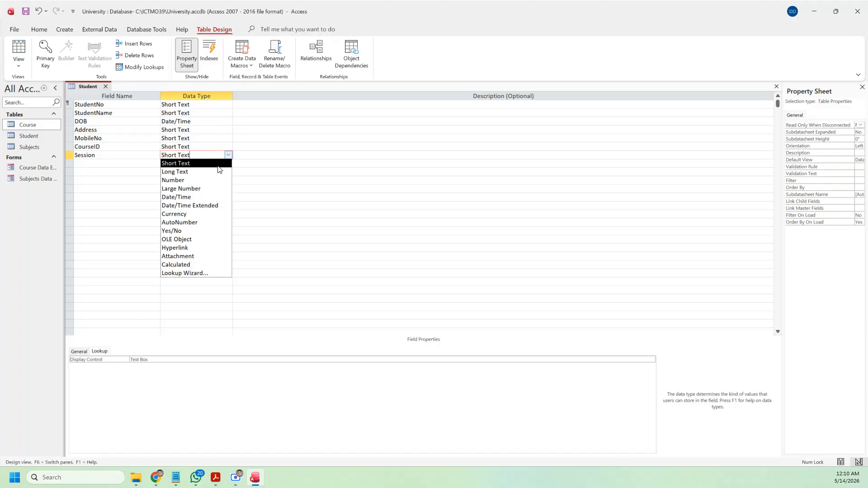
click(186, 274)
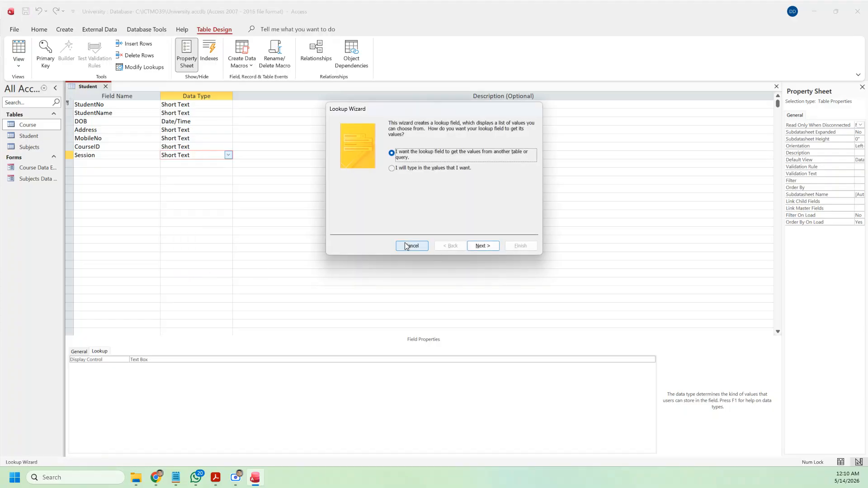
Step: Enter Morning and Evening as typed lookup values and finish the wizard
click(405, 170)
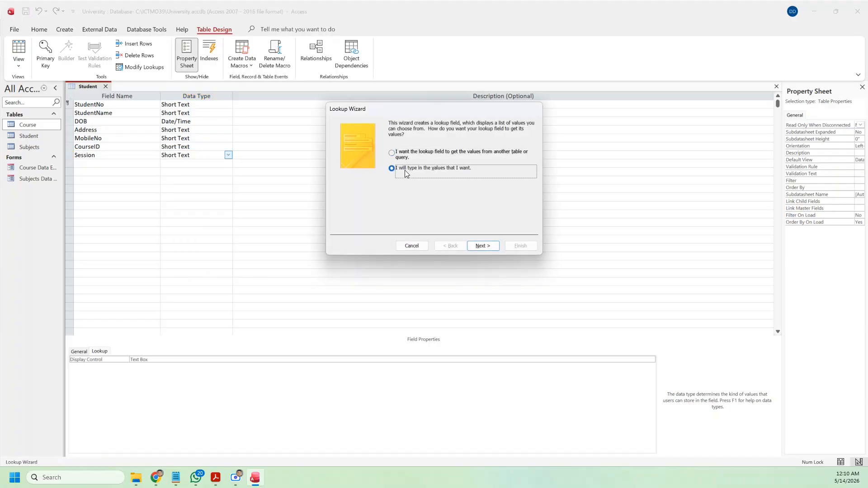
click(483, 246)
click(372, 176)
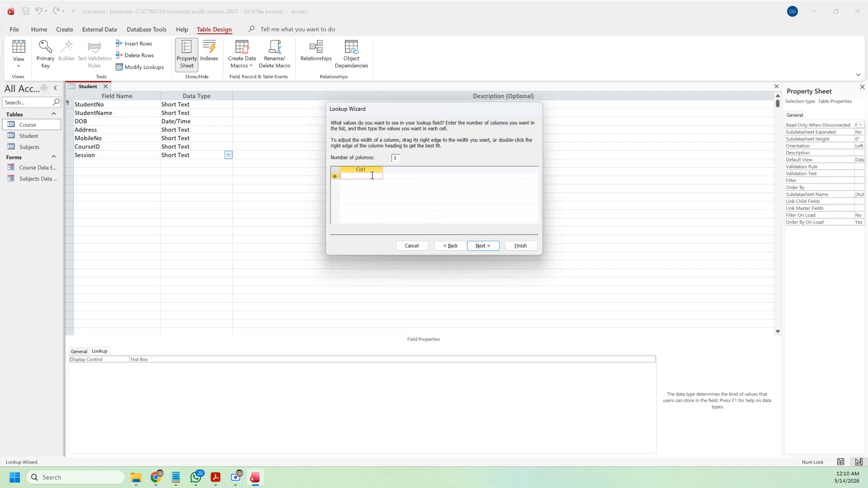
text(Morning)
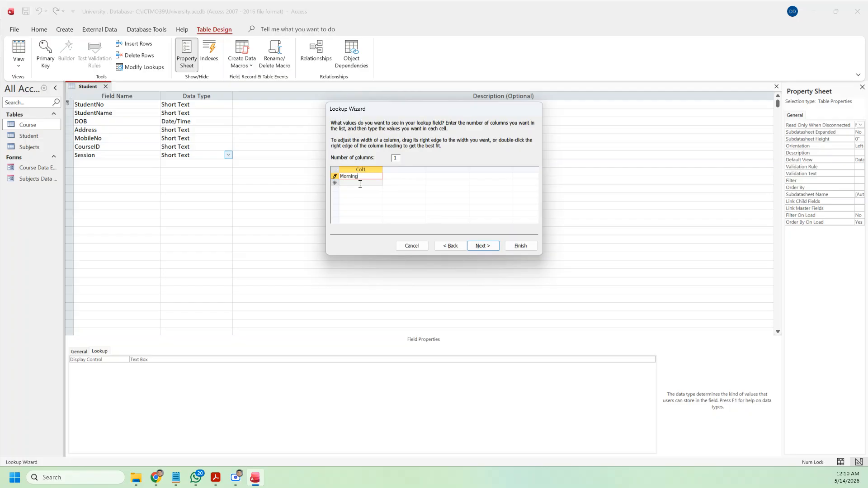
click(359, 183)
text(Evening)
click(482, 245)
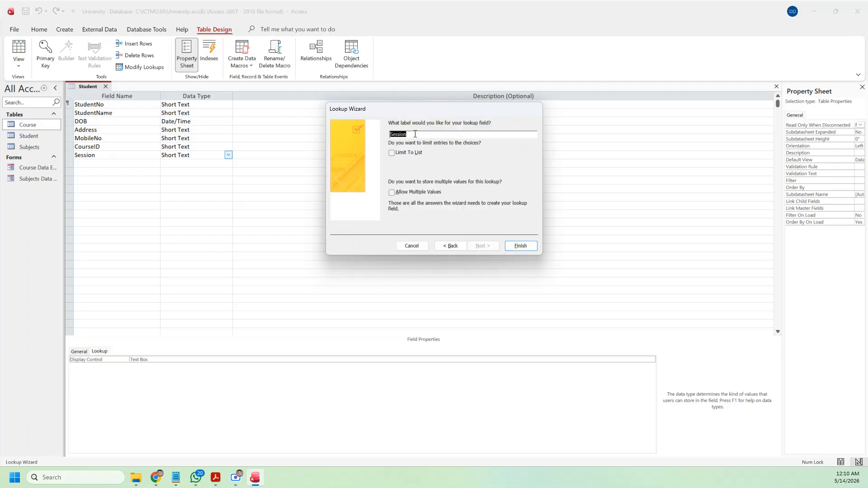
click(519, 249)
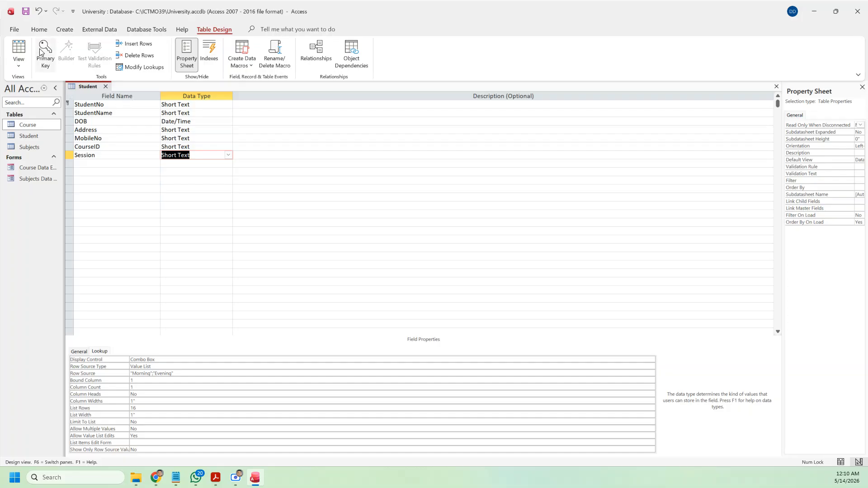
Step: Save the Student table design and try typing test text in Datasheet View
click(27, 14)
click(28, 65)
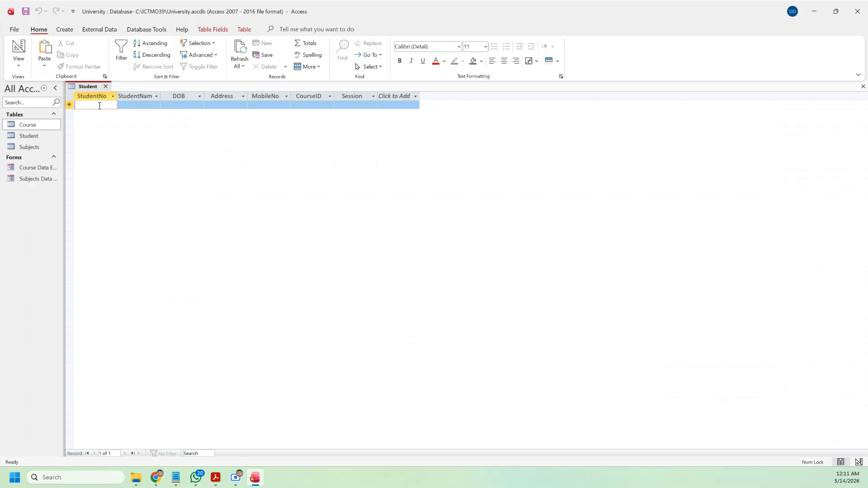
text(mo)
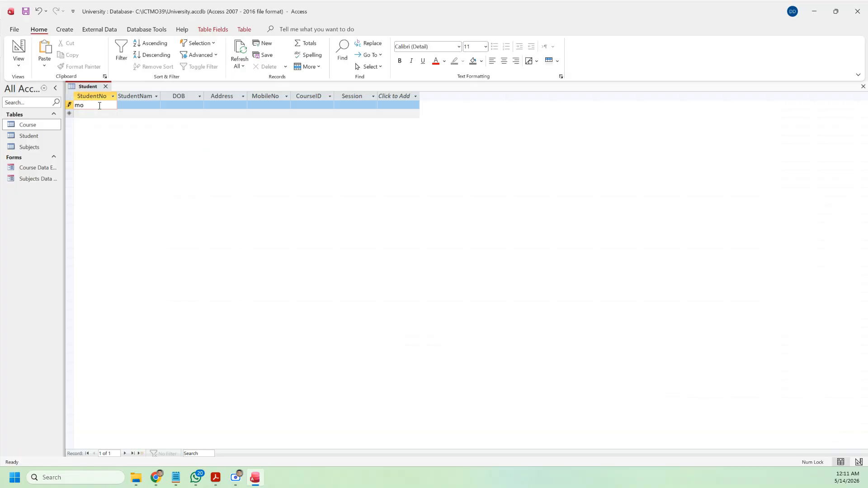
key(BackSpace)
key(BackSpace)
Step: Close the Student table, dismissing the required-value warnings and discarding the unsaved record
click(18, 62)
click(45, 101)
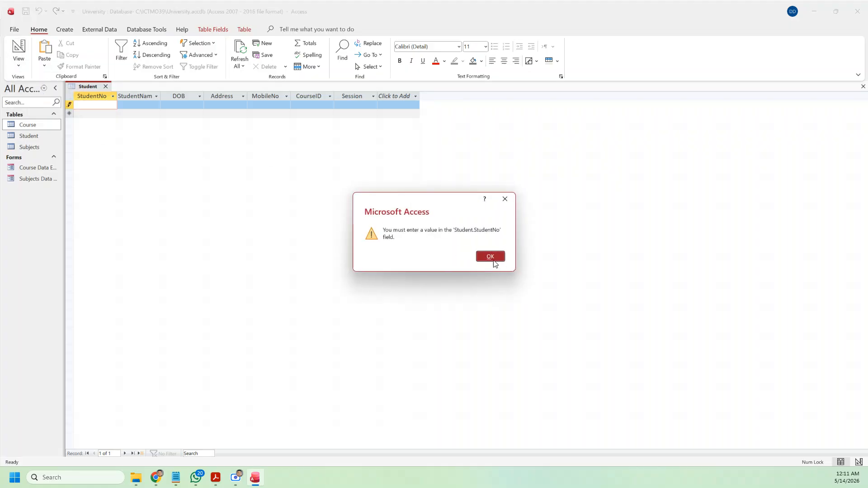
click(493, 259)
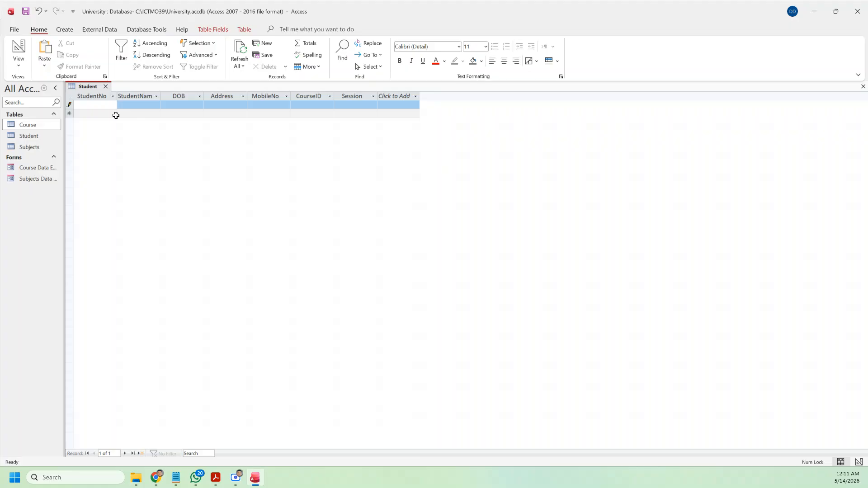
click(130, 106)
click(84, 103)
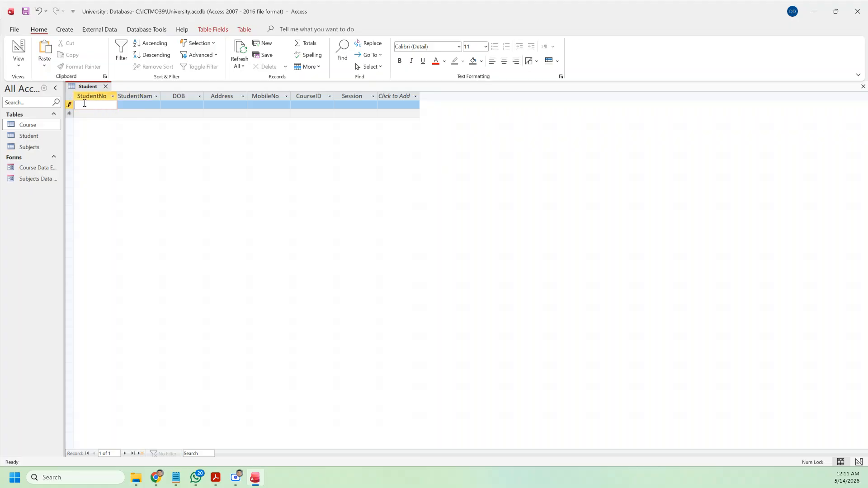
click(108, 87)
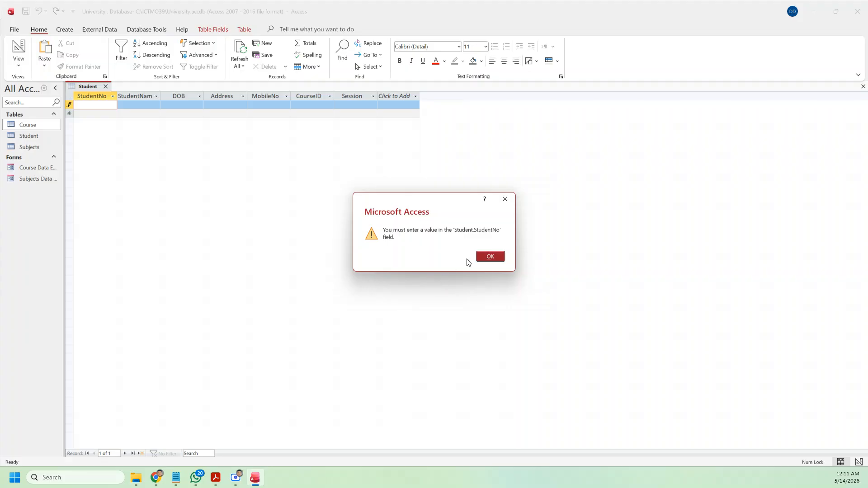
click(490, 257)
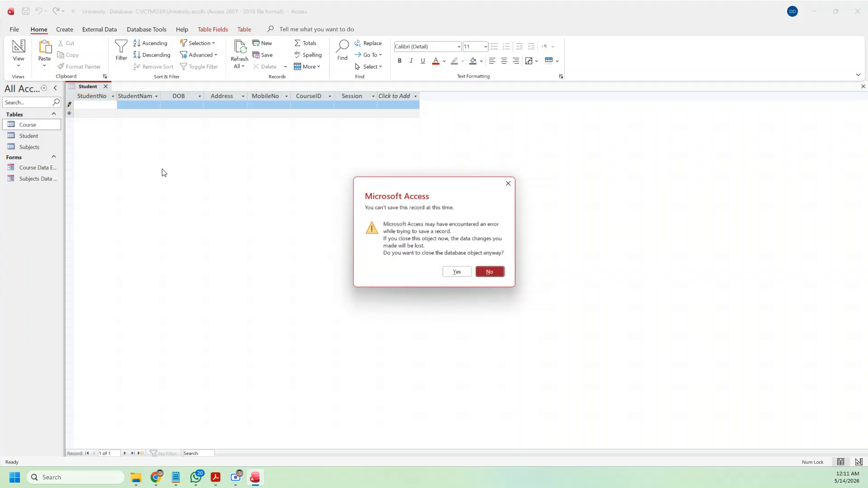
click(457, 272)
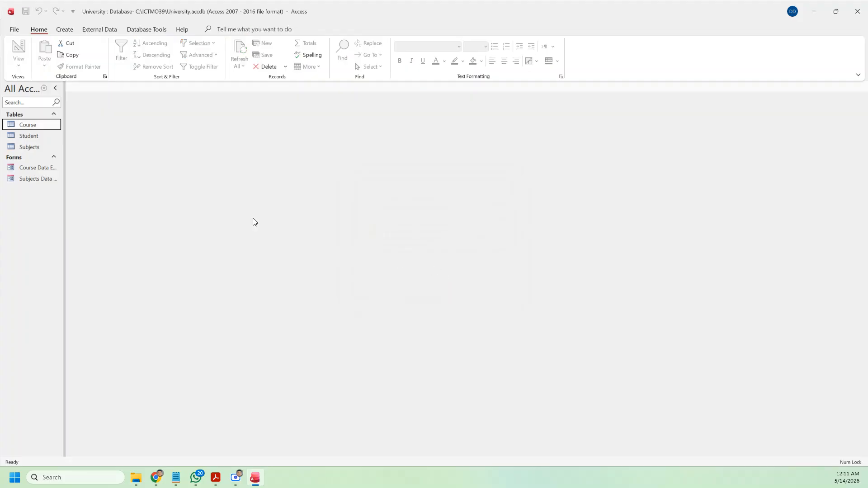
Step: Reopen the Student table and switch it to Design View
click(34, 149)
double_click(29, 136)
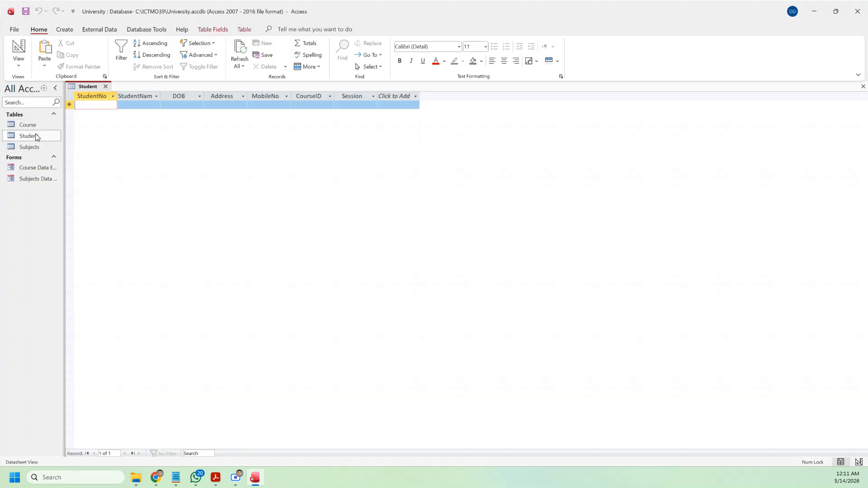
click(20, 68)
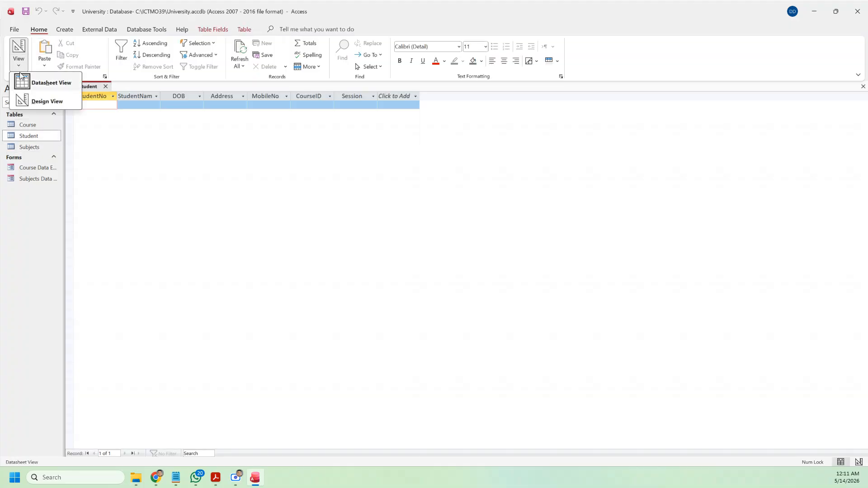
click(33, 101)
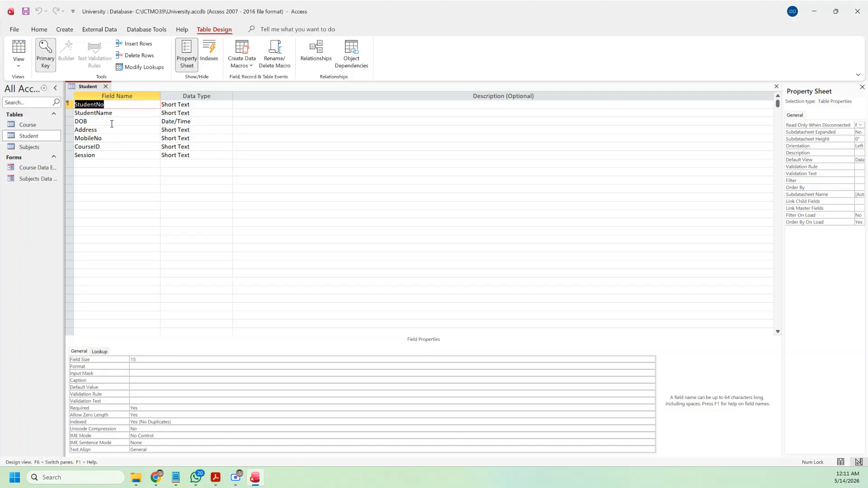
Step: Give StudentNo the input mask "ICT/"LL"/"00"/"000 and save the table
click(145, 373)
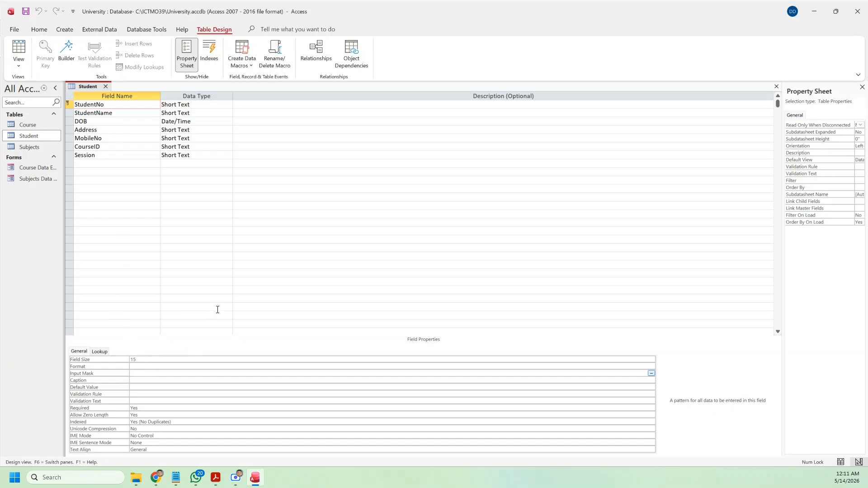
text("ICT/"LL"/"00"/"000)
click(159, 383)
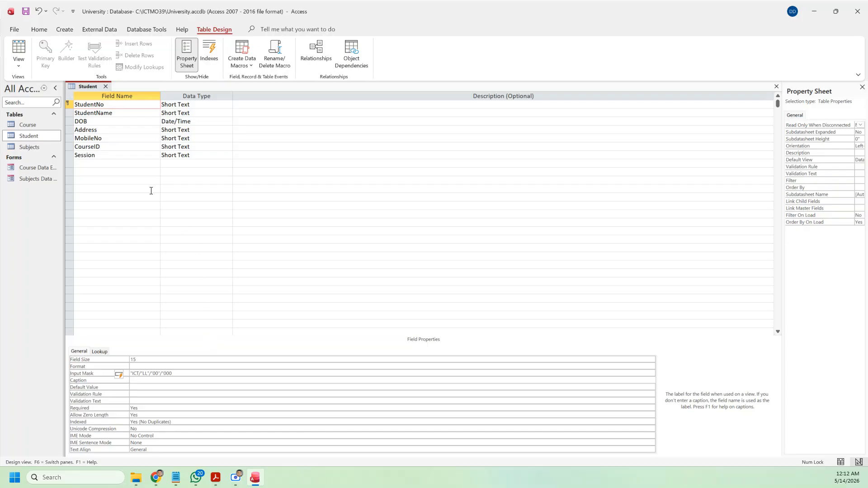
click(25, 11)
click(19, 50)
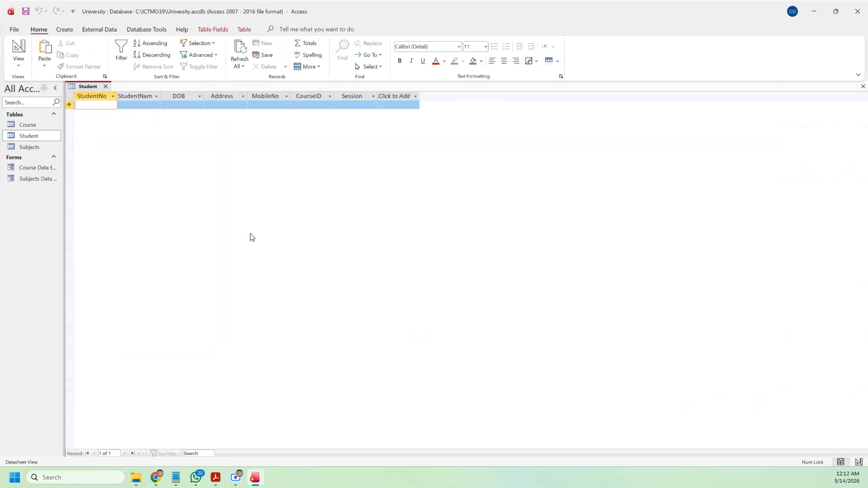
text(ICT/__/__/___)
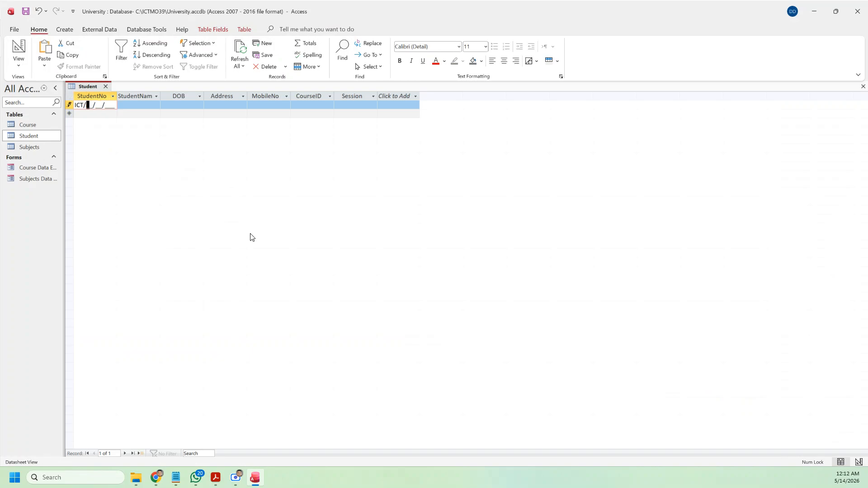
key(Escape)
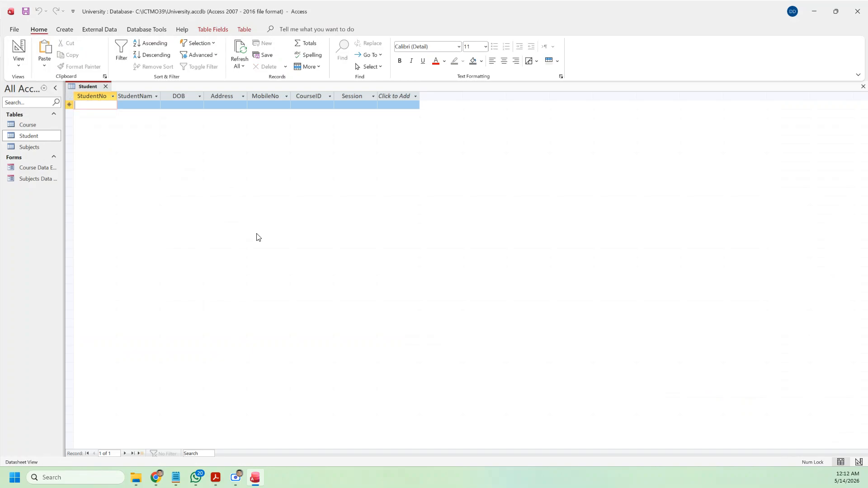
click(18, 63)
Step: Prefix the StudentNo input mask with > for uppercase letters and save the table
click(47, 101)
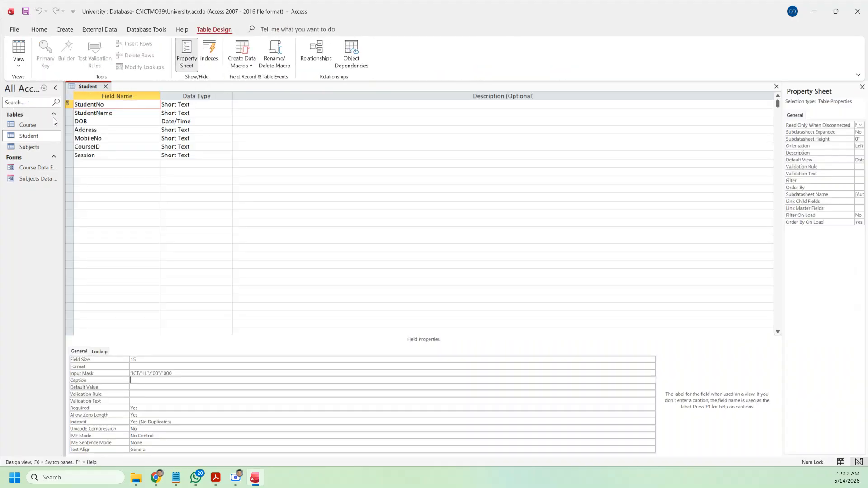
click(132, 373)
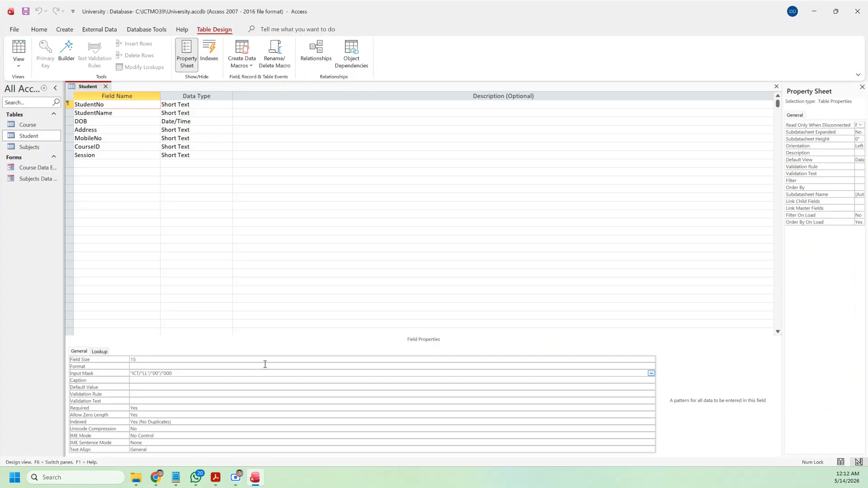
text(>)
click(25, 11)
Step: In Datasheet View, enter the first student number, student name and birth date 2009/05/25
click(18, 50)
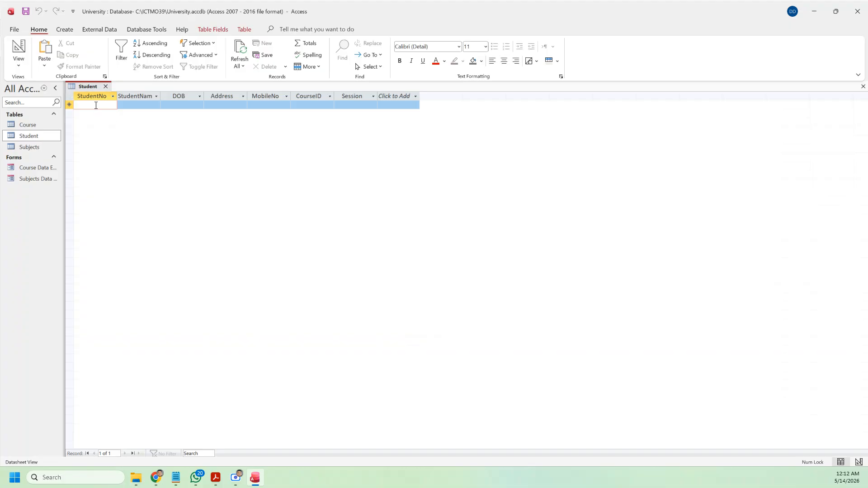
text(M)
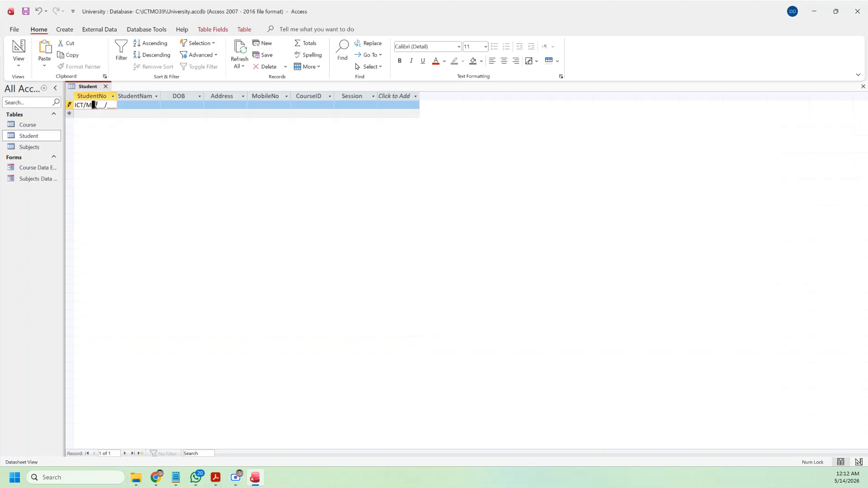
text(O/39/001)
key(Tab)
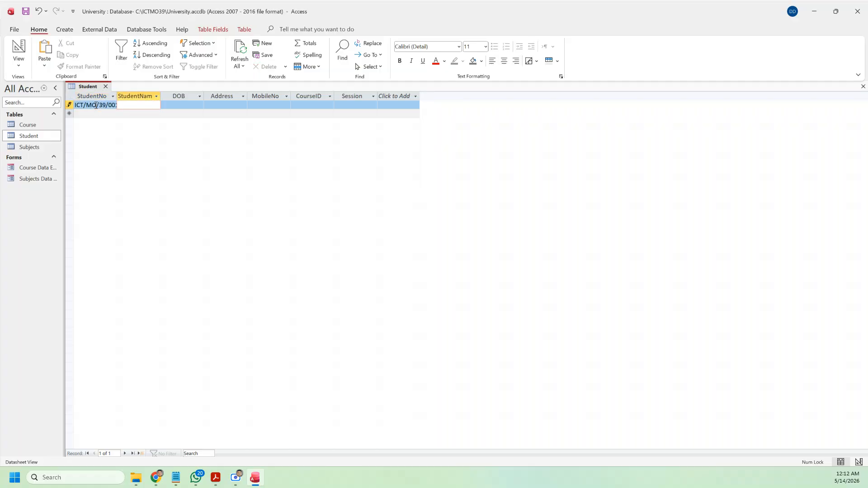
key(Tab)
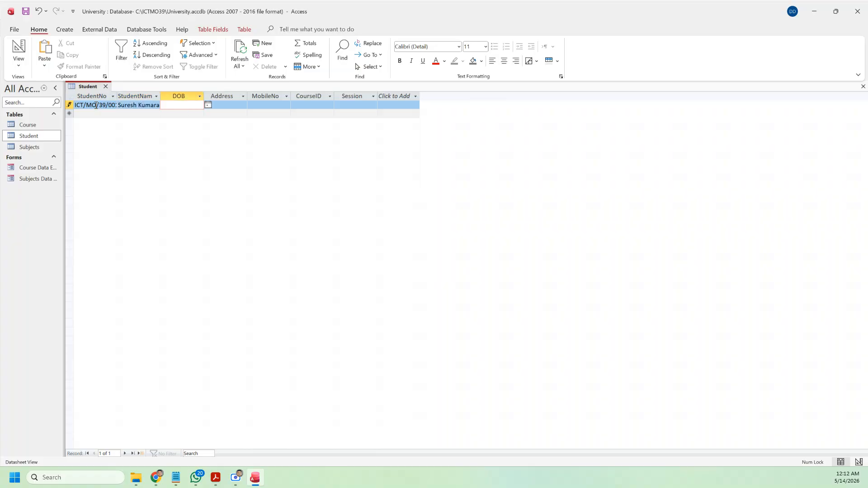
text(2009/05/25)
key(Tab)
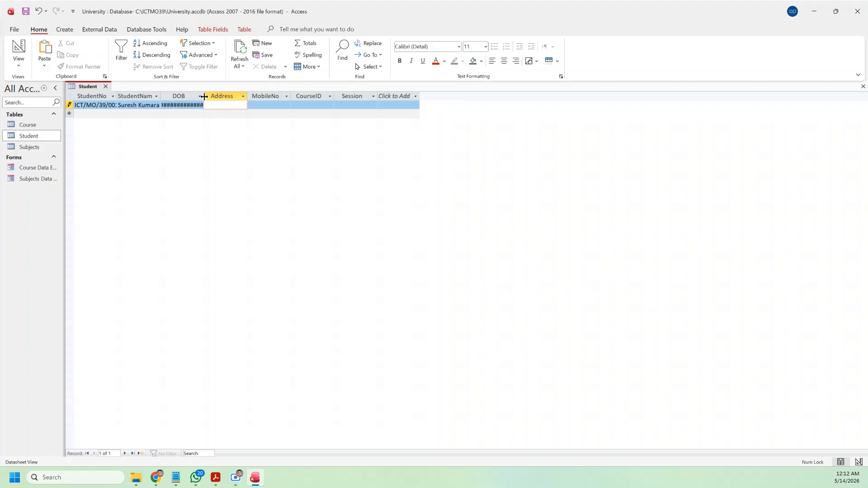
Step: Widen the DOB column, then enter the student's address and mobile number
drag(205, 99, 272, 98)
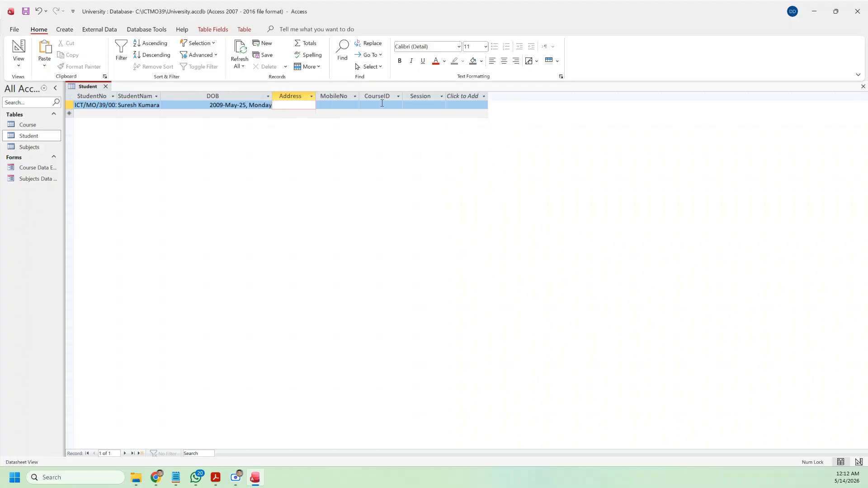
key(Tab)
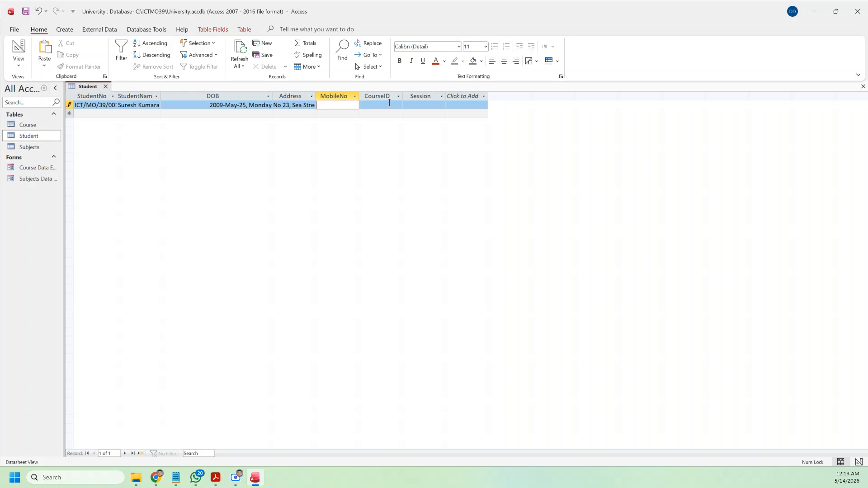
key(Tab)
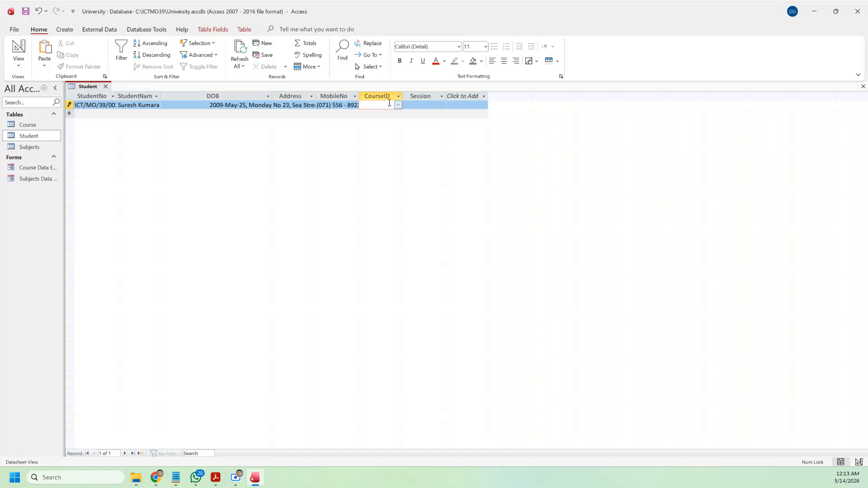
Step: Choose course C0001 and the Morning session from the dropdowns
click(397, 105)
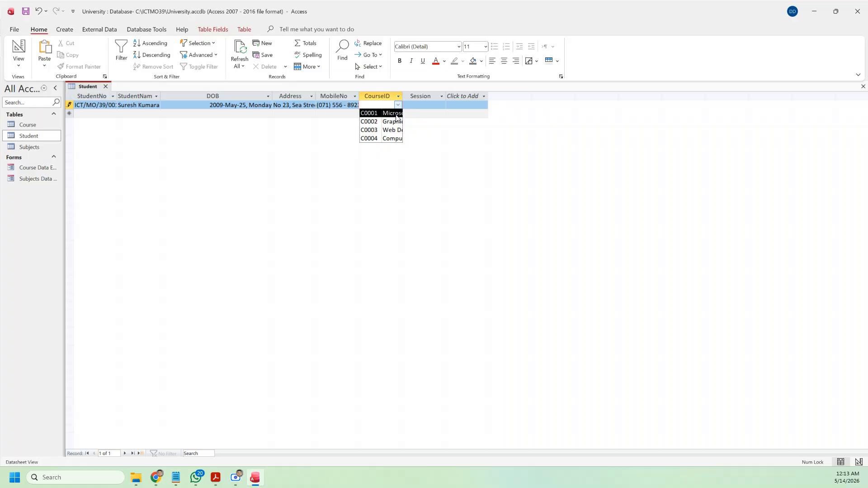
click(396, 116)
click(418, 105)
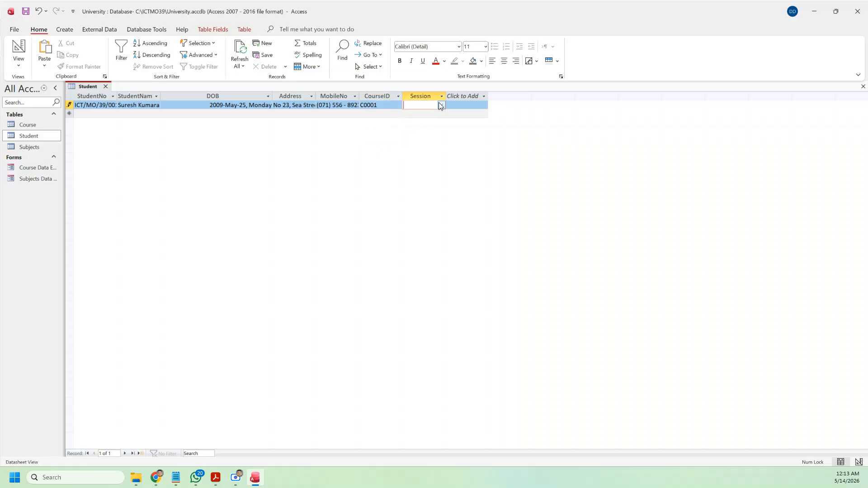
click(441, 105)
click(432, 112)
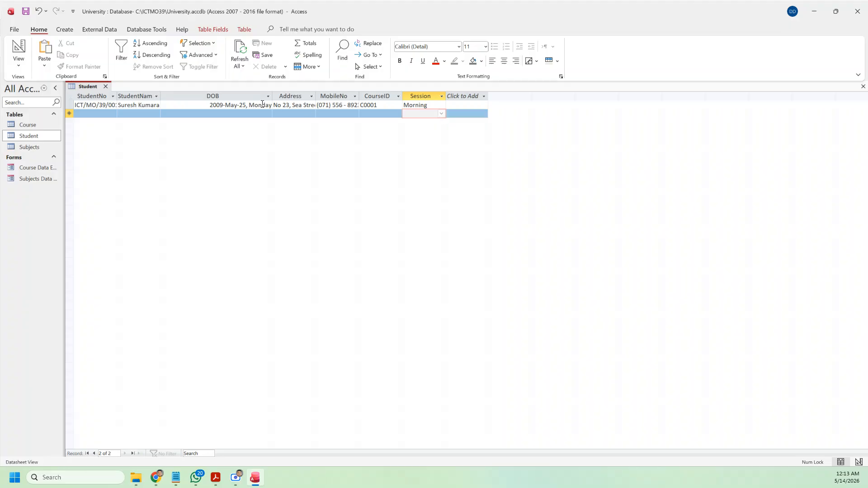
Step: Close the Student table, keeping its layout changes, and launch the Form Wizard
click(108, 86)
click(423, 256)
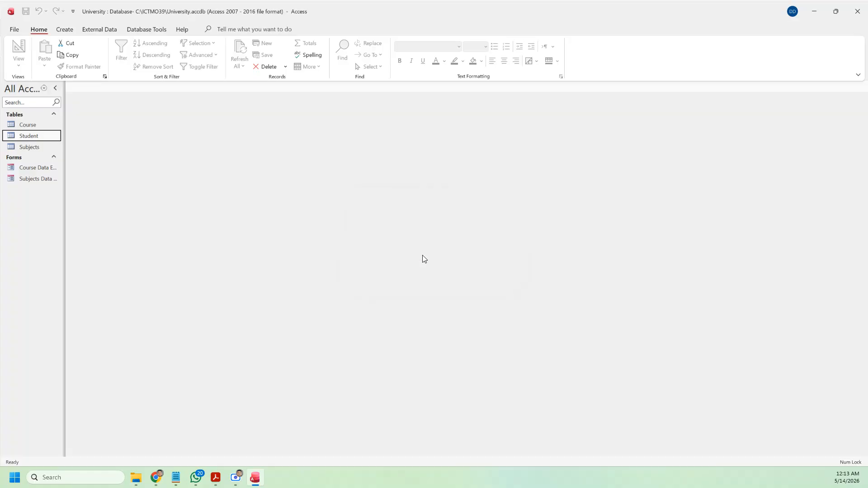
click(65, 30)
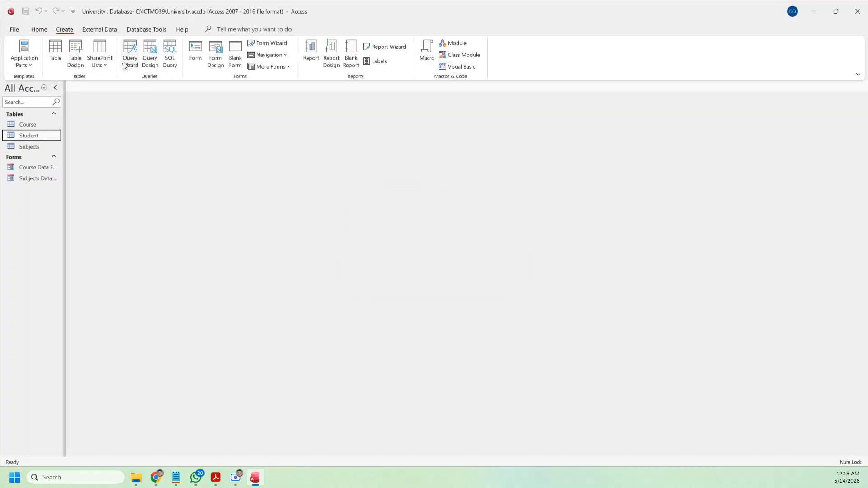
click(264, 43)
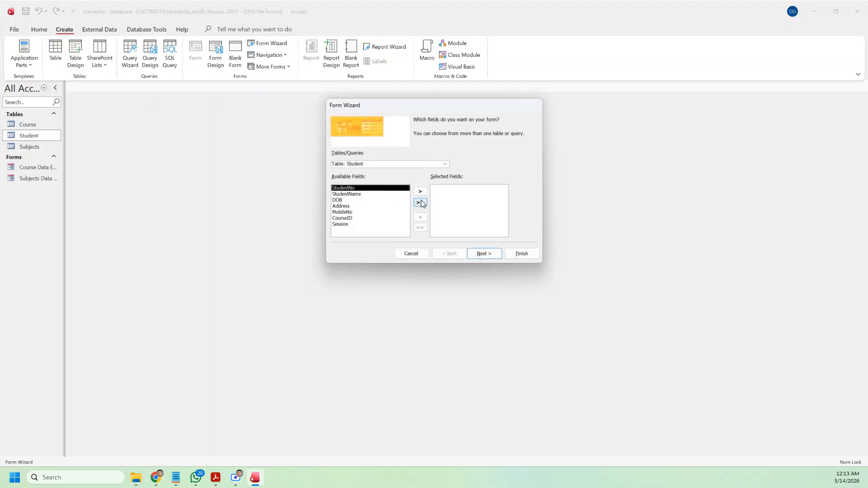
Step: Put all Student table fields on the form and title it 'Data Entry Form'
click(445, 164)
click(397, 185)
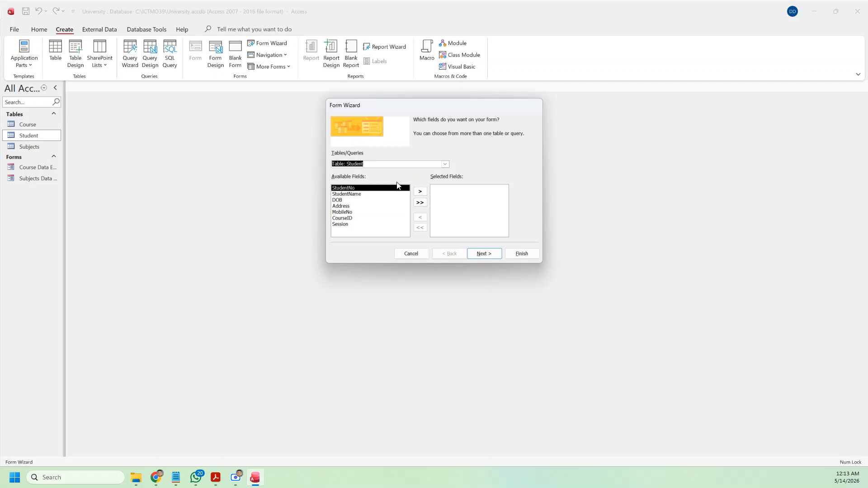
click(420, 203)
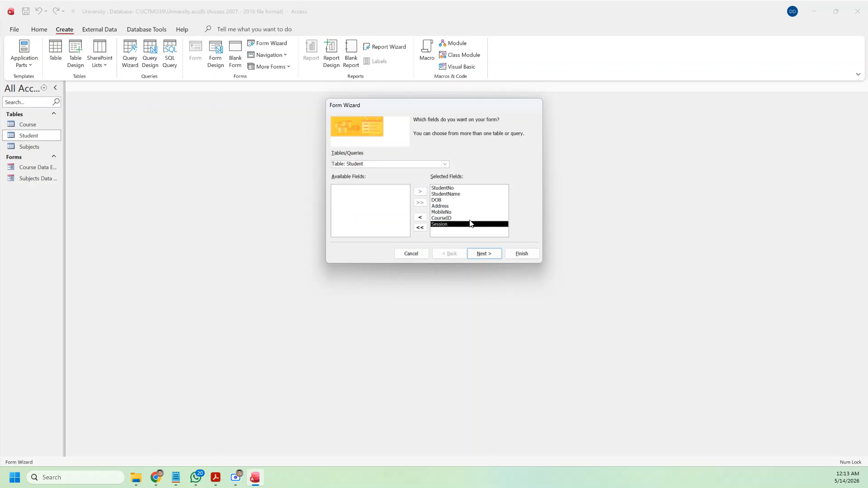
click(493, 257)
click(493, 255)
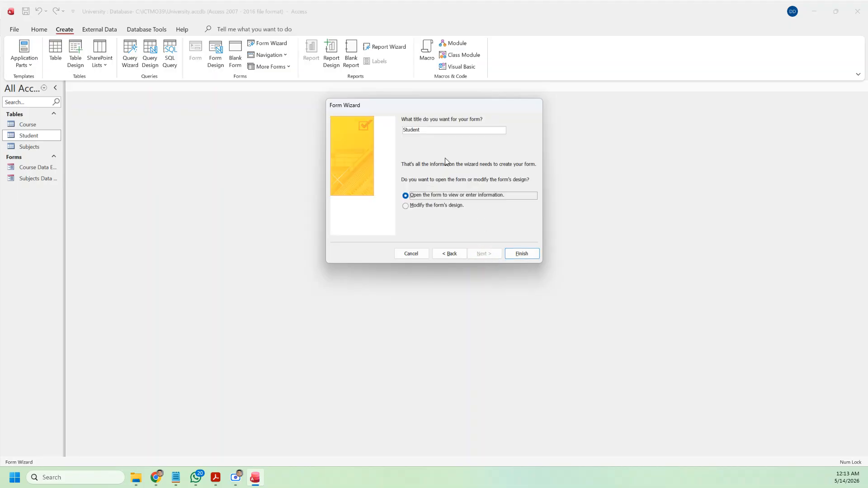
text(D)
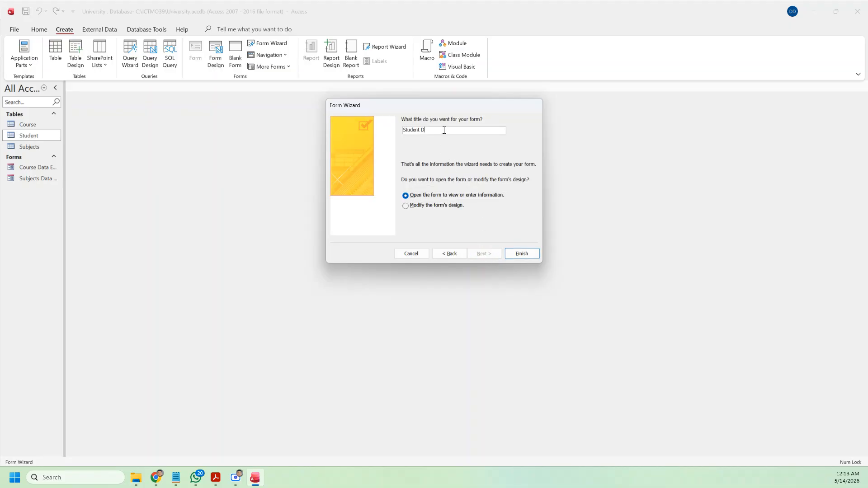
text(ata Entry Form)
Step: Finish the form, then start a new record with the student number, name and birth date 2009/06/20
click(523, 254)
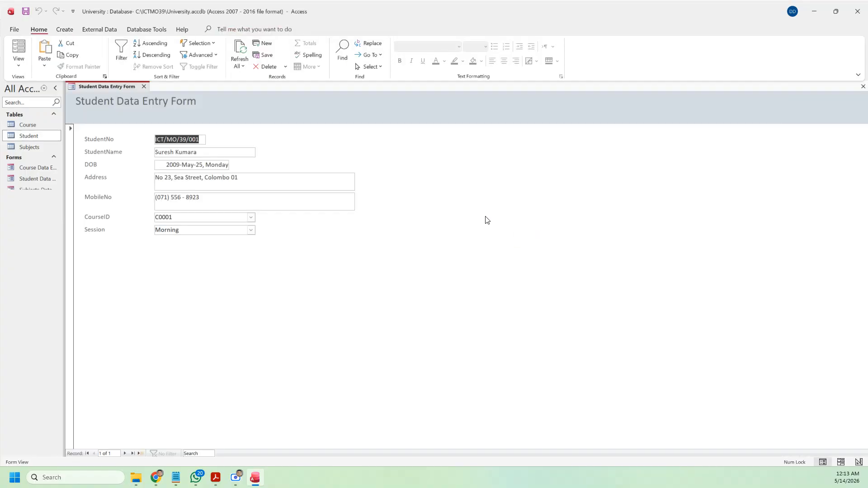
click(141, 454)
click(188, 140)
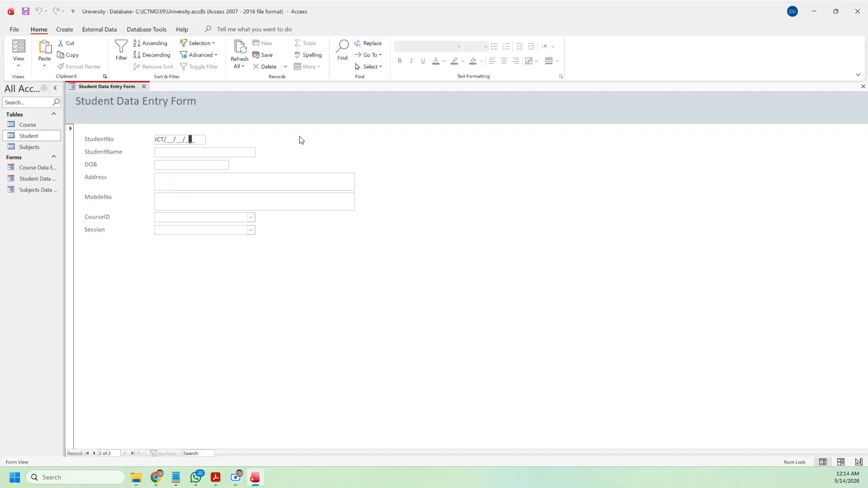
key(Home)
text(MO/39/002)
key(Tab)
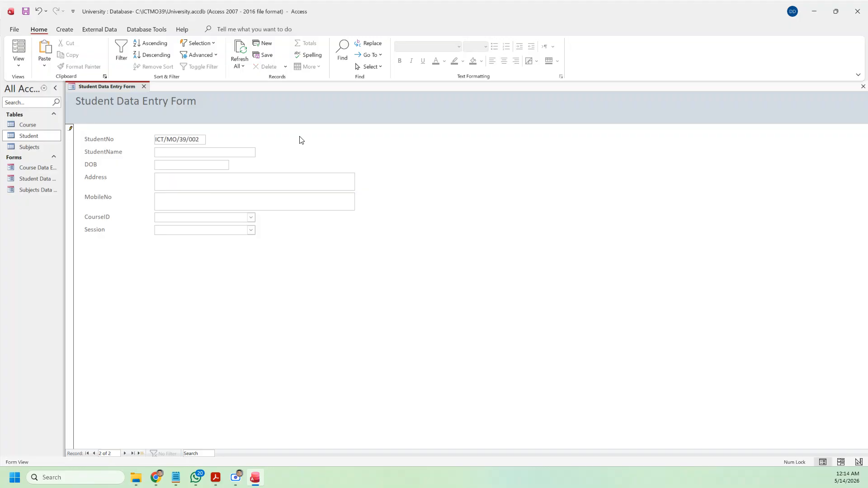
key(Tab)
text(2009/06/20)
Step: Enter the second student's address and mobile number
key(Tab)
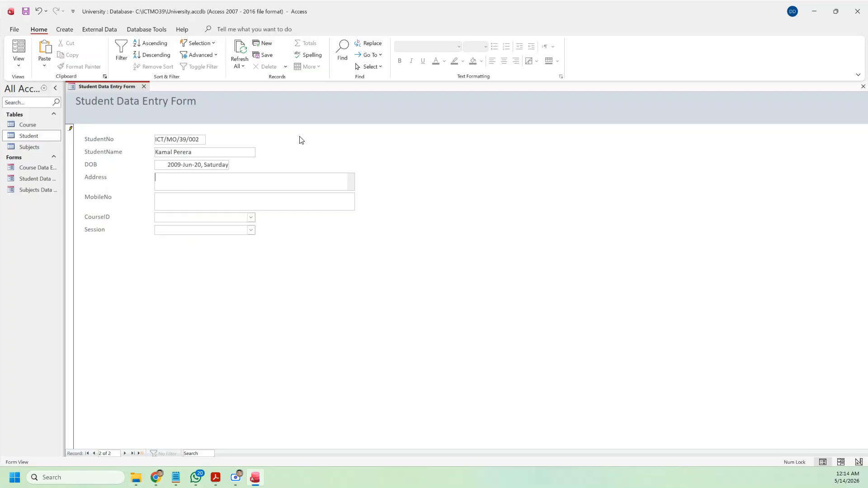
key(Tab)
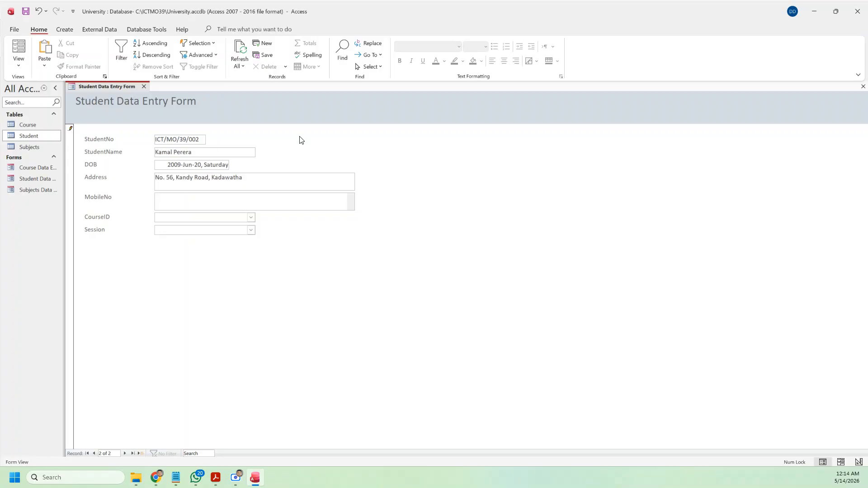
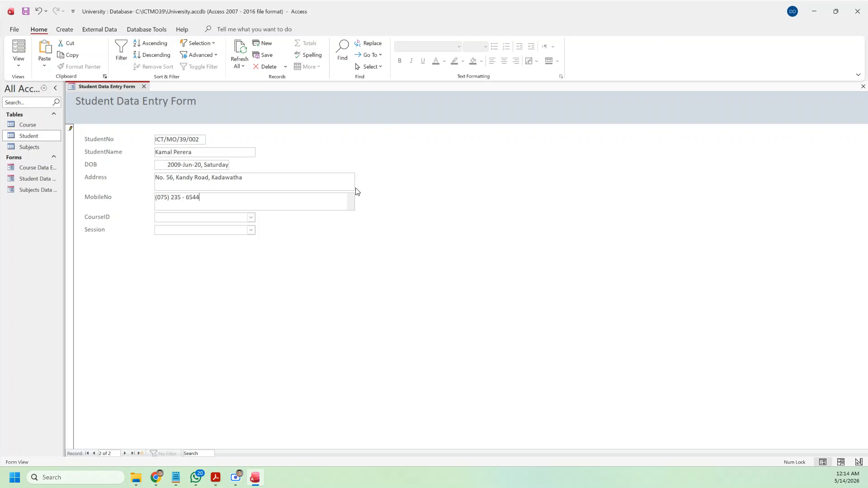
Step: Set course C0001 and the Morning session, then start a blank record
click(251, 217)
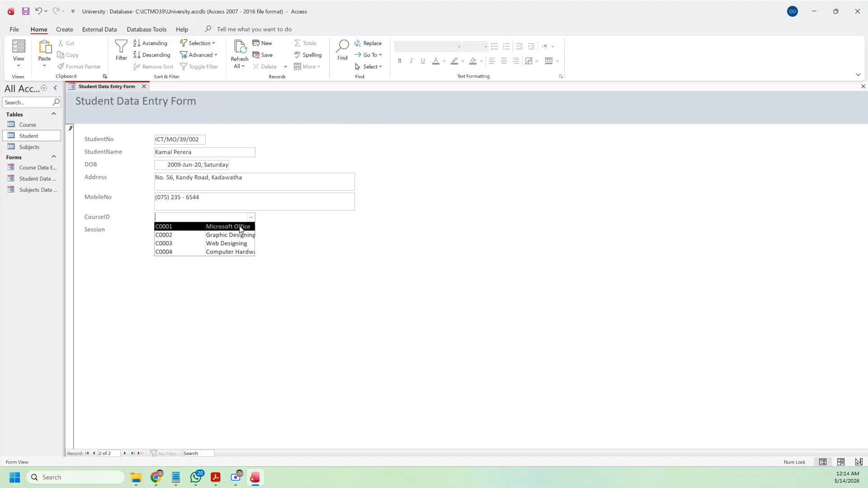
click(239, 227)
click(251, 231)
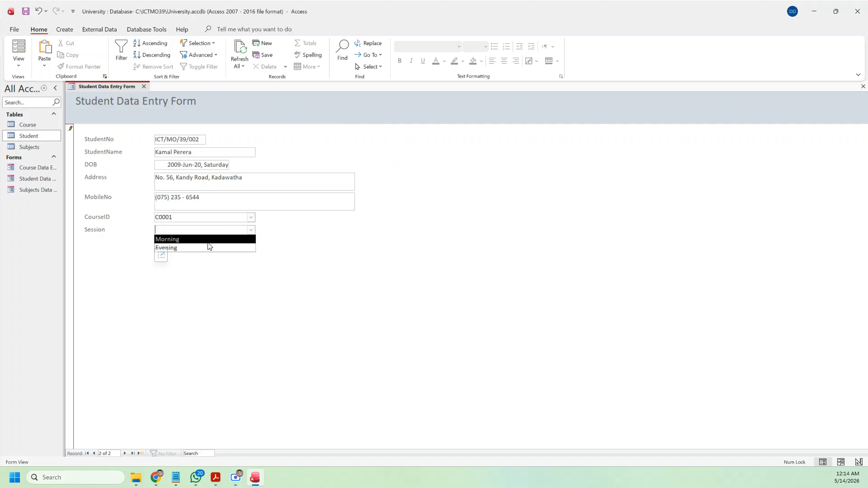
click(207, 240)
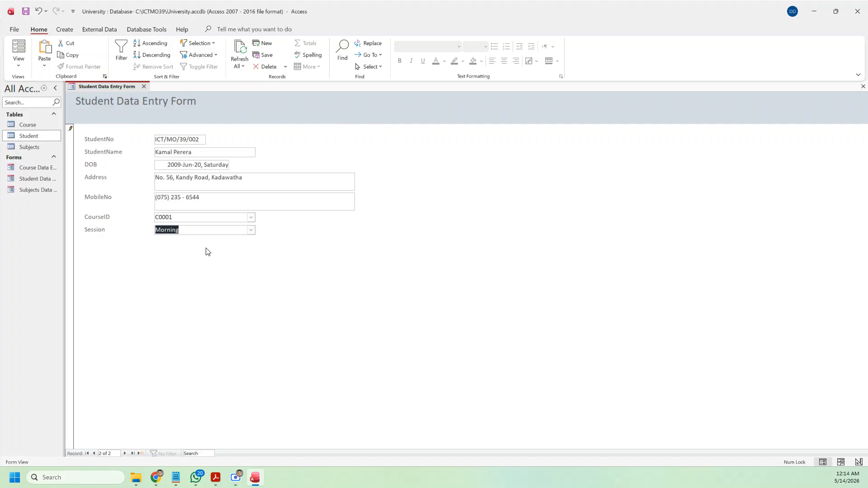
click(141, 453)
Step: Enter the third student number, student name and birth date 2009/05/01
click(185, 140)
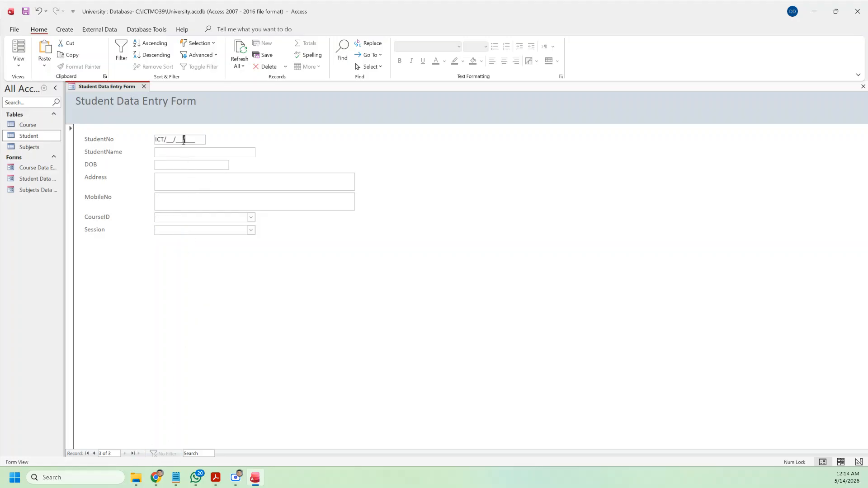
key(Home)
text(MO/39/003)
key(Tab)
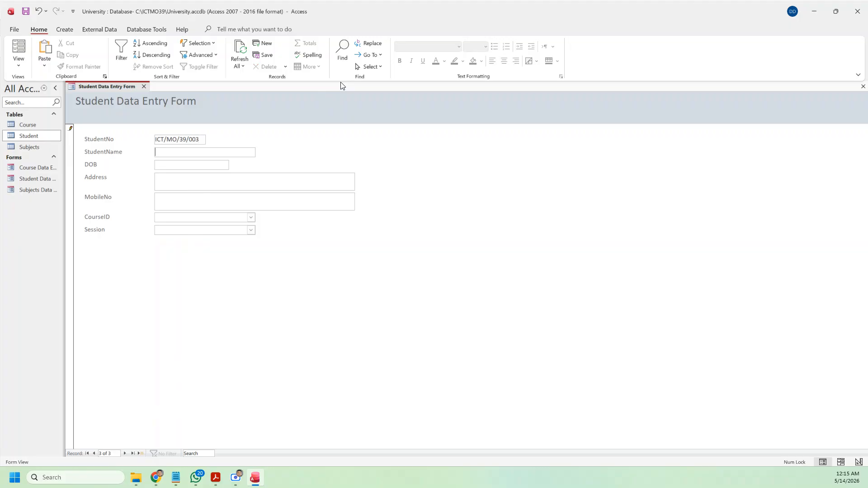
key(Tab)
text(2009/05/00)
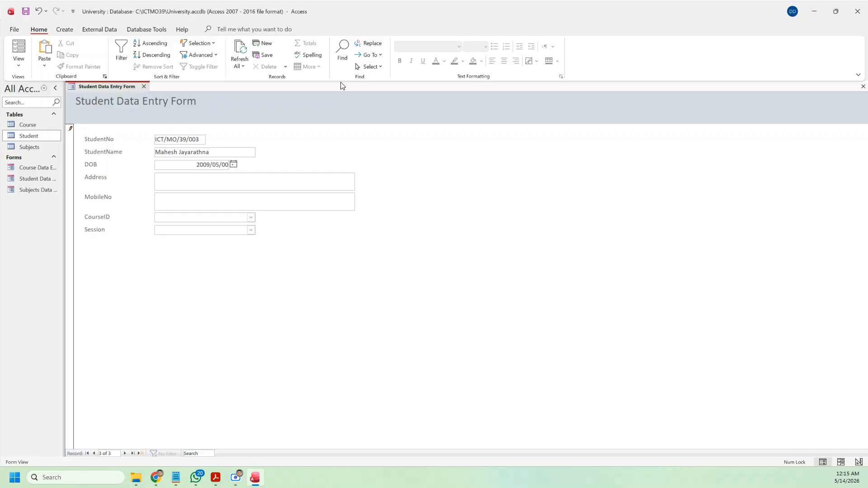
key(BackSpace)
text(1)
key(Tab)
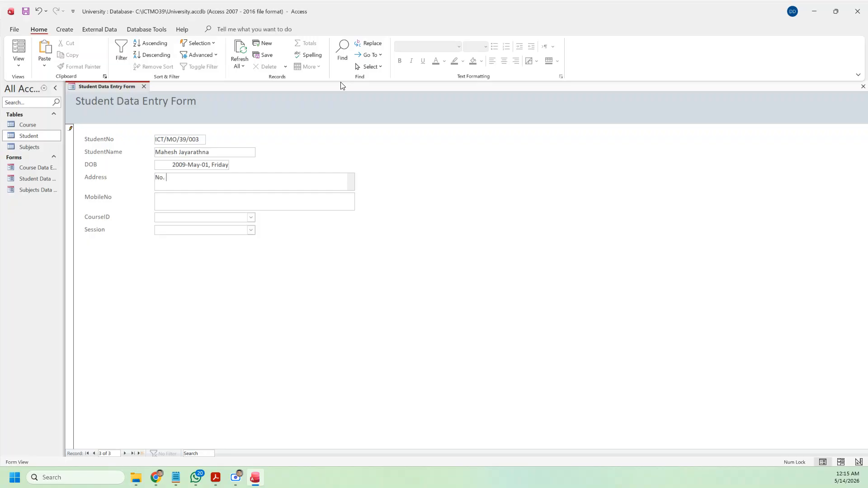
Step: Enter the third student's address and mobile number
key(Tab)
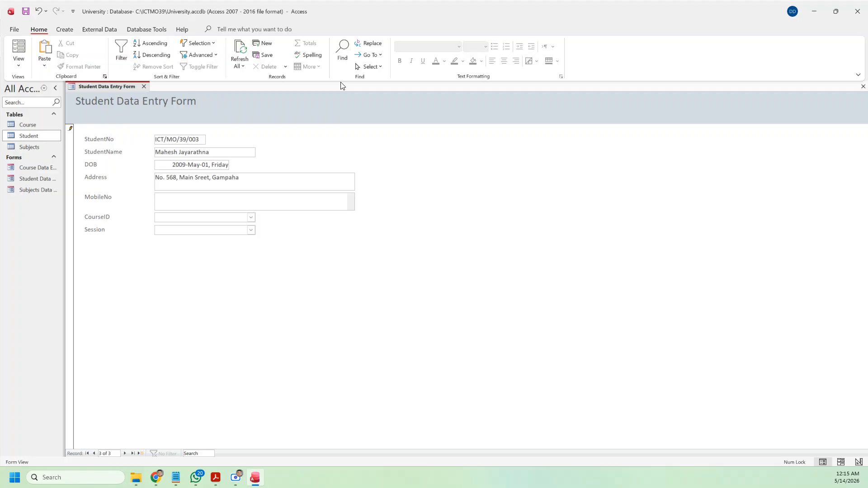
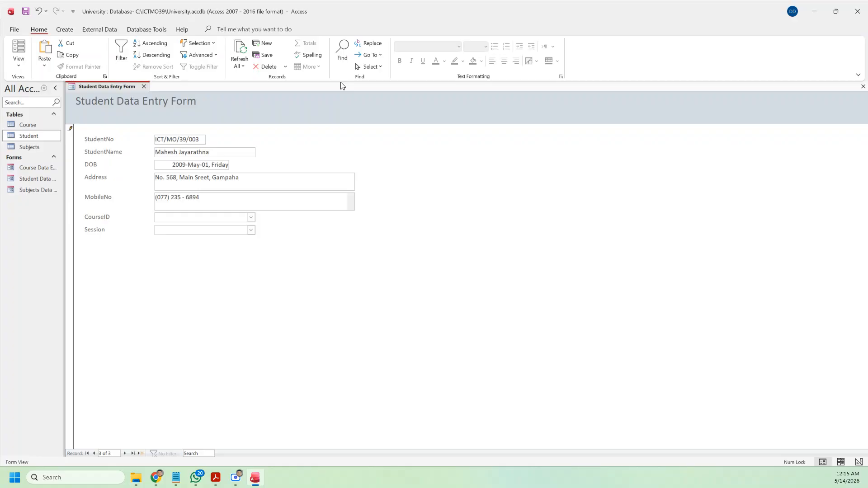
key(Tab)
Step: Set course C0001 and the Evening session, then save the record
click(251, 218)
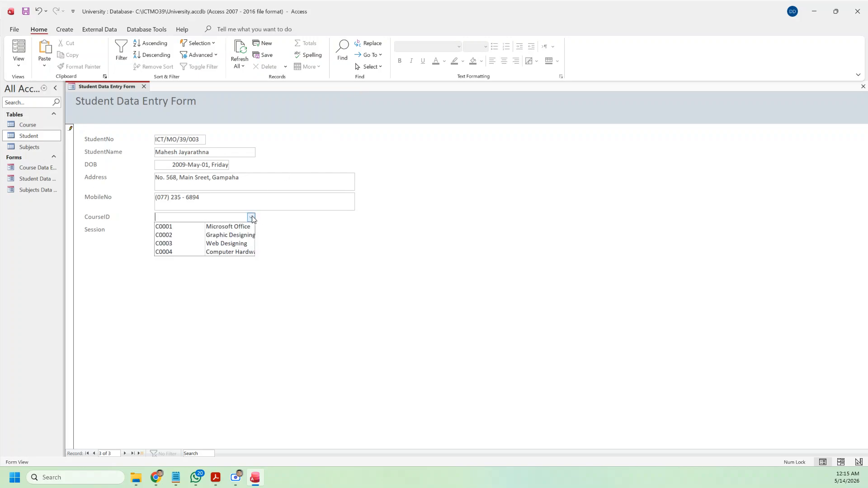
click(248, 226)
click(251, 230)
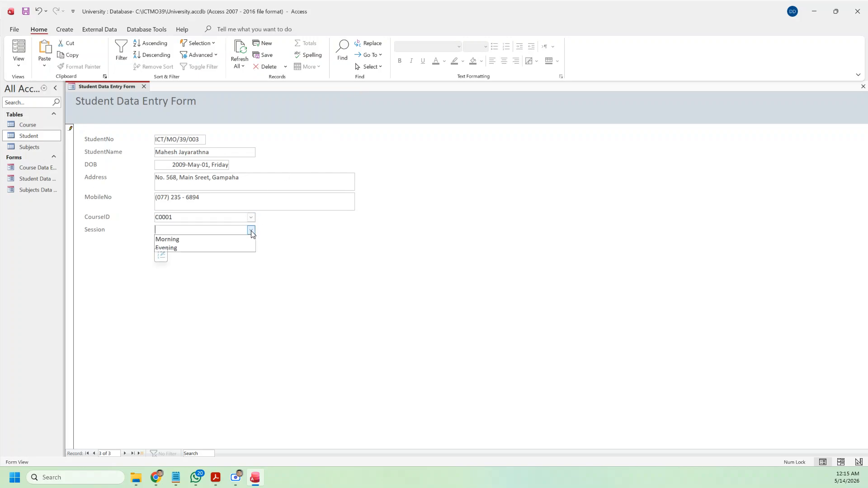
click(234, 246)
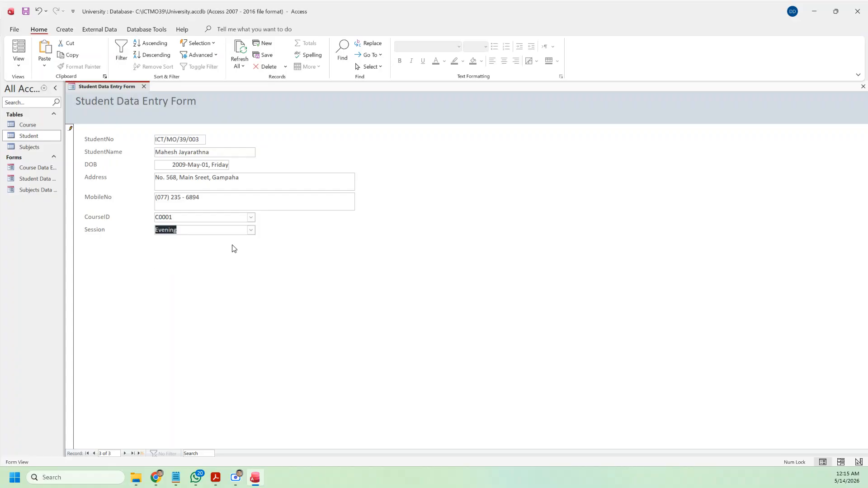
click(137, 453)
Step: Browse from the first record through all three students to a blank record
click(88, 453)
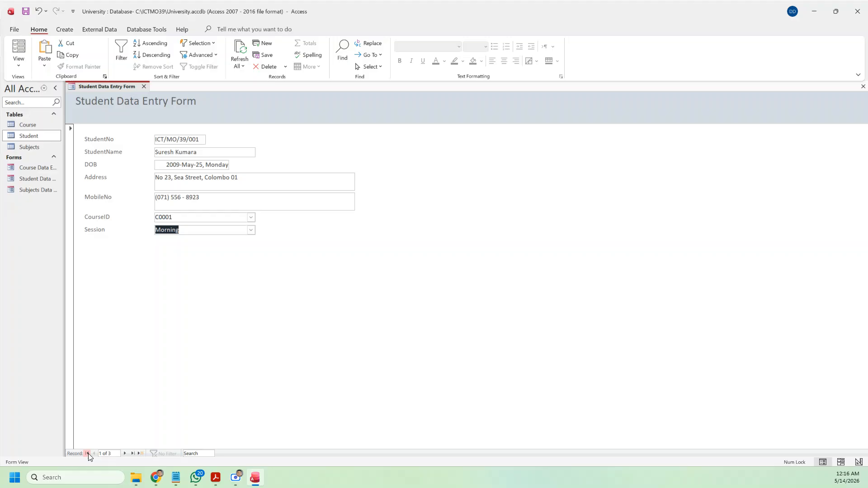
click(125, 454)
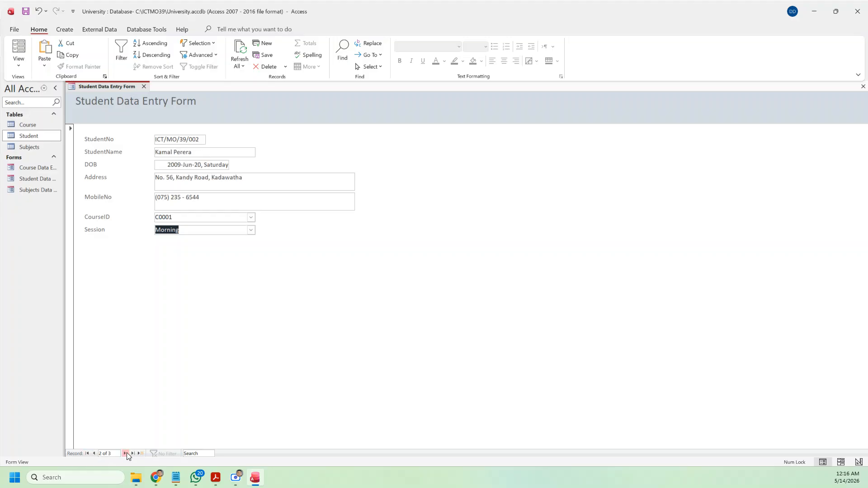
click(125, 453)
click(125, 454)
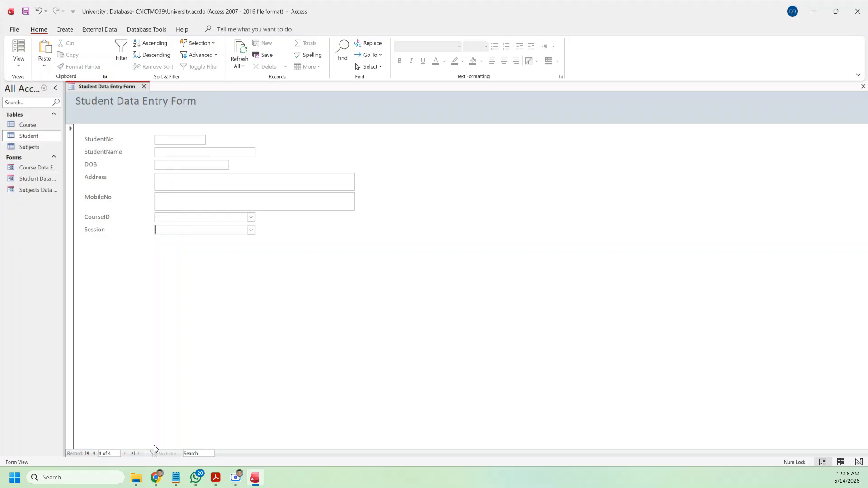
Step: Close the Student Data Entry Form and check the table plan in the PDF, then return to Access
click(143, 86)
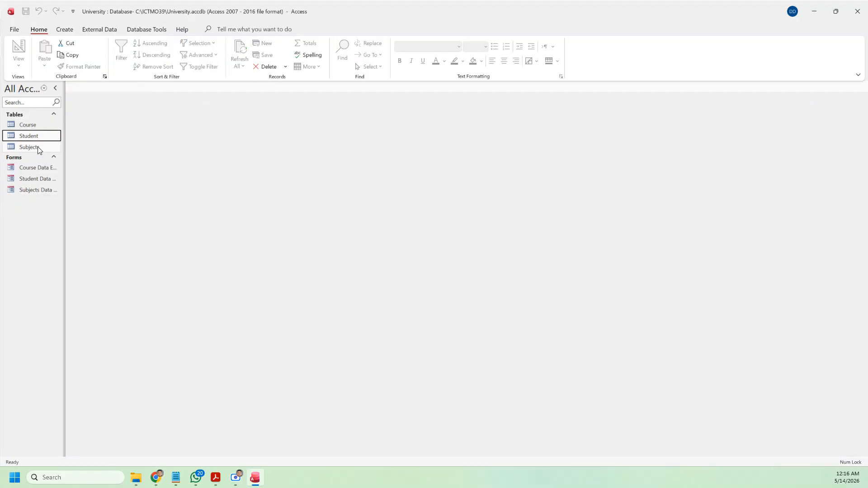
click(215, 481)
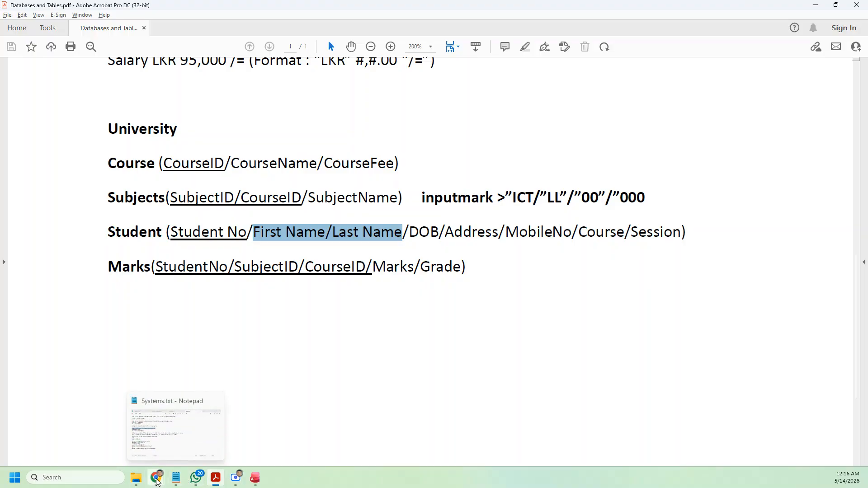
click(255, 478)
Step: Create a new blank table, saved as Marks, and open it in Design View
click(65, 30)
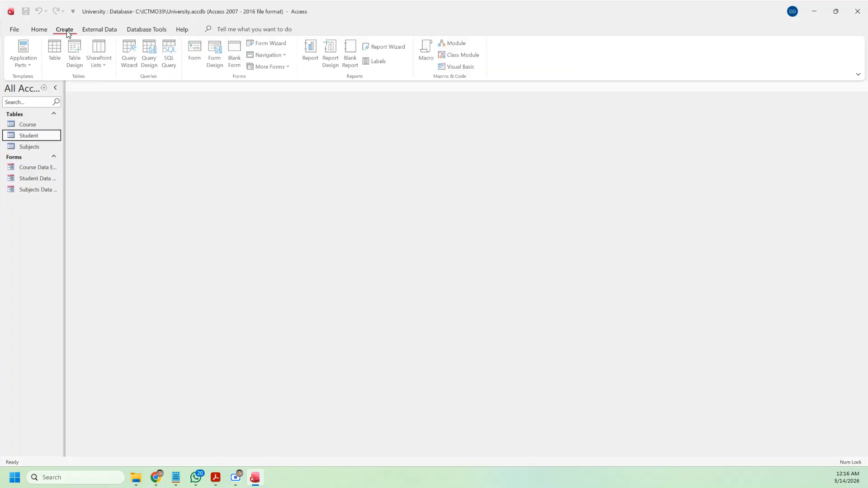
click(57, 54)
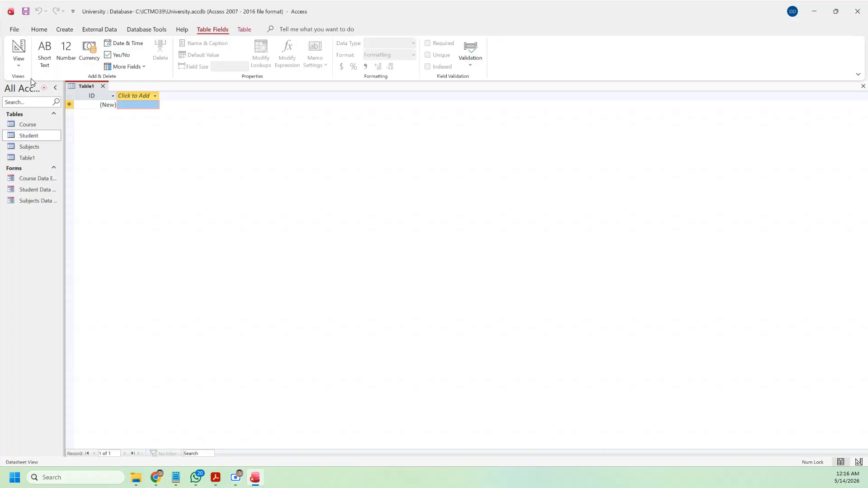
click(18, 61)
click(34, 100)
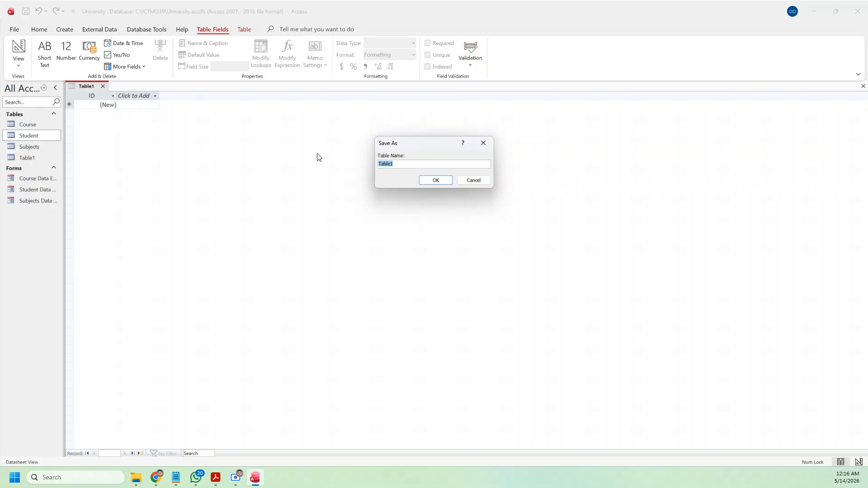
text(Marks)
click(436, 180)
click(18, 66)
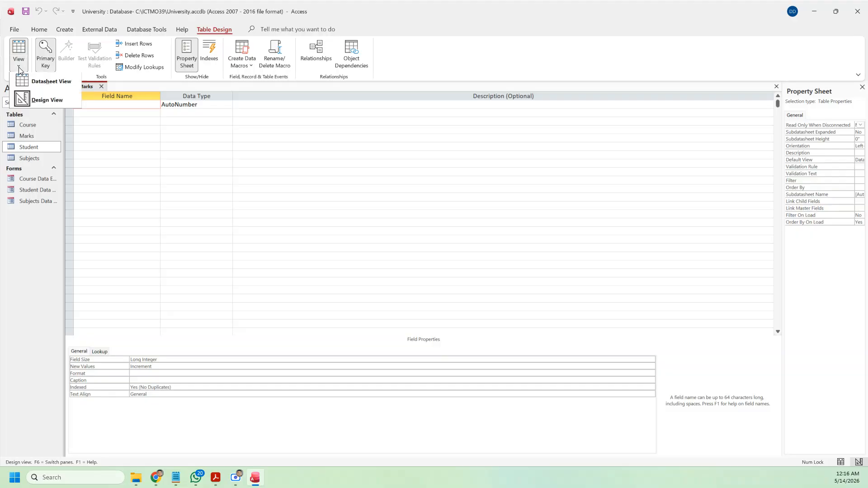
click(28, 103)
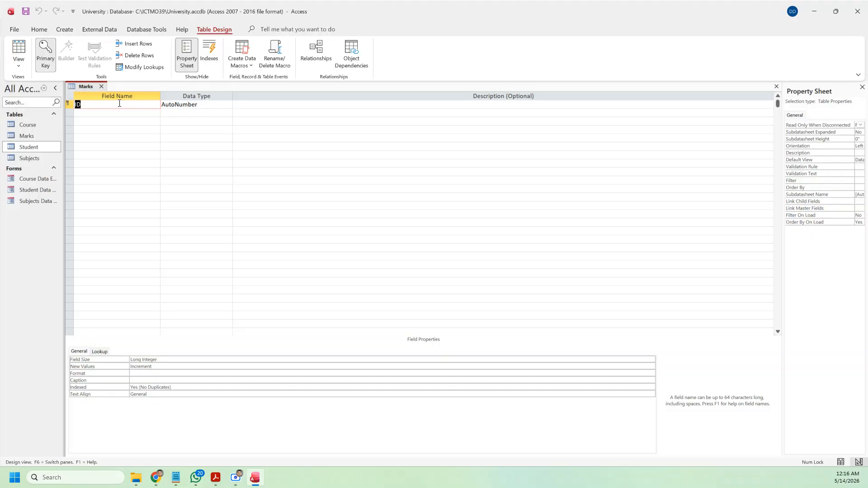
Step: Rename the first field to StudentNo as Short Text with field size 5
text(StudentNo)
click(209, 105)
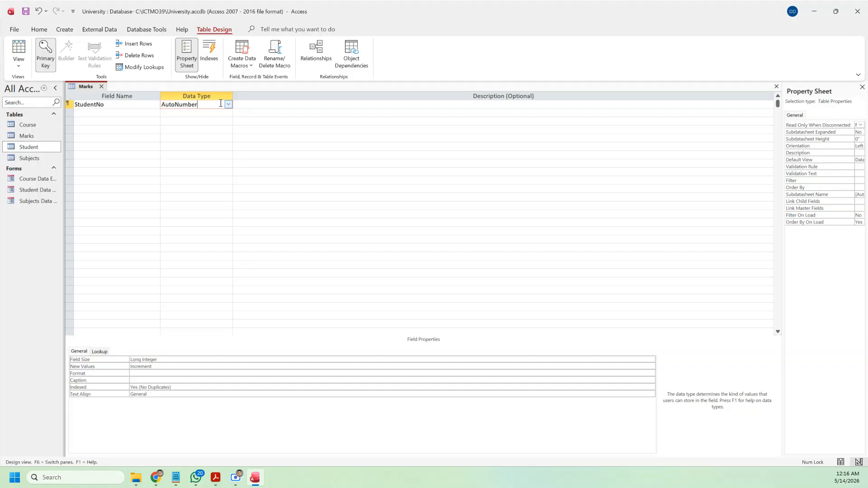
click(228, 104)
click(210, 114)
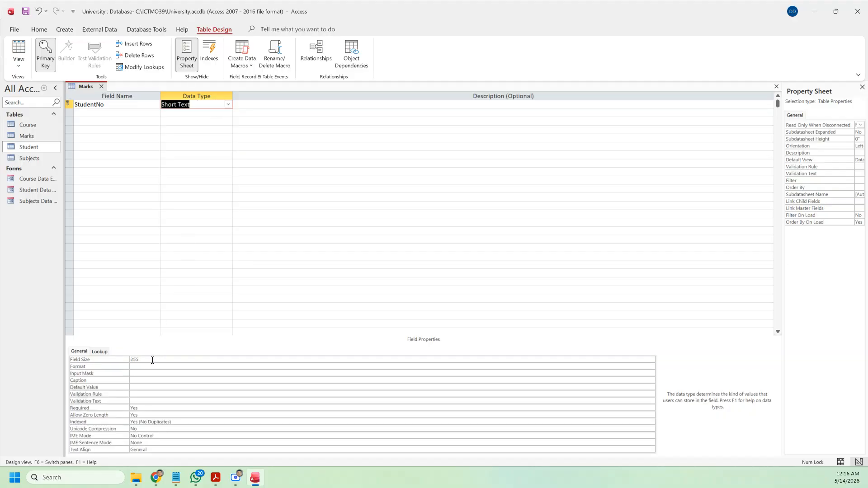
click(79, 359)
text(5)
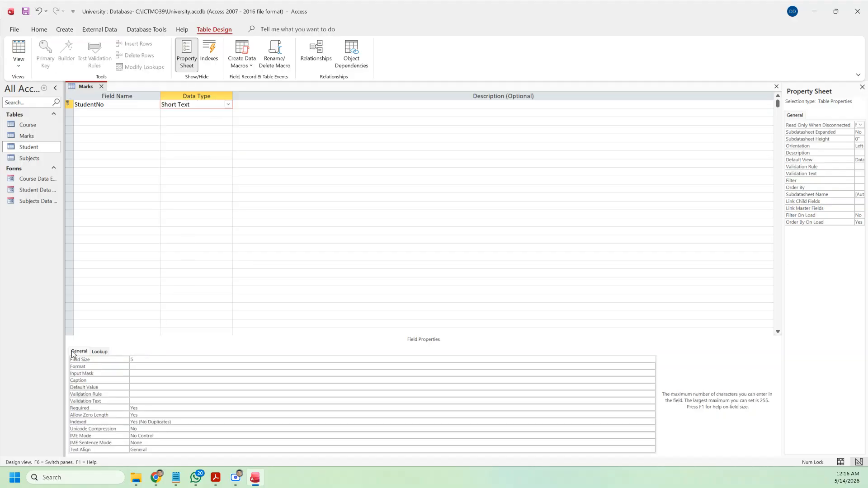
Step: Make StudentNo a combo box lookup to the Student table with column count 2
click(100, 352)
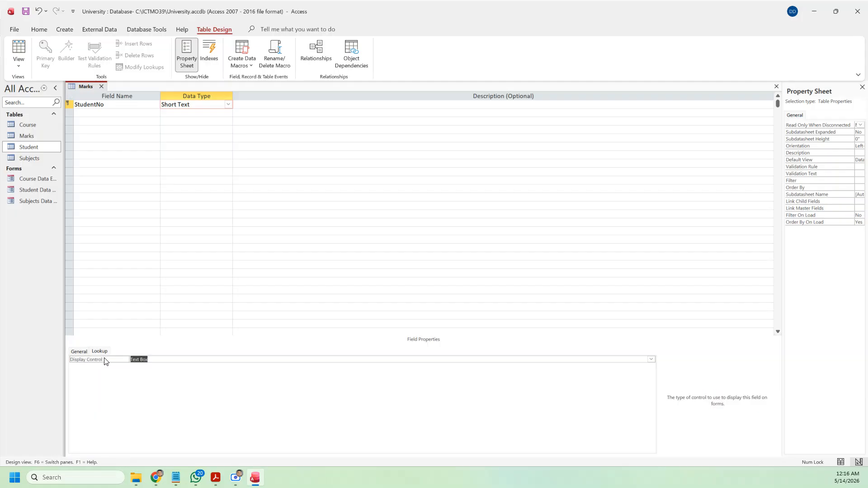
click(651, 360)
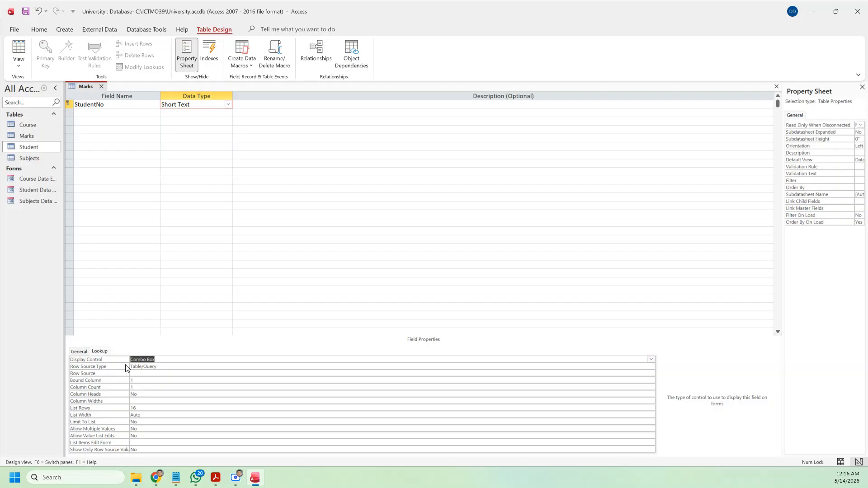
click(140, 374)
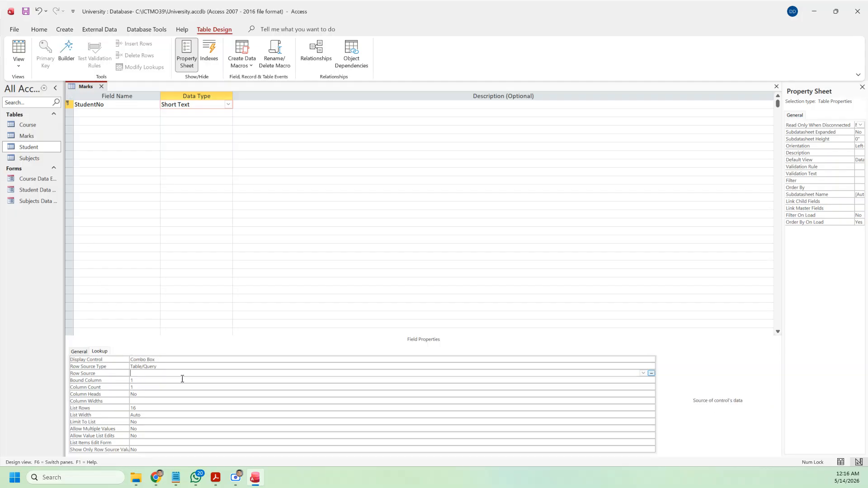
click(642, 373)
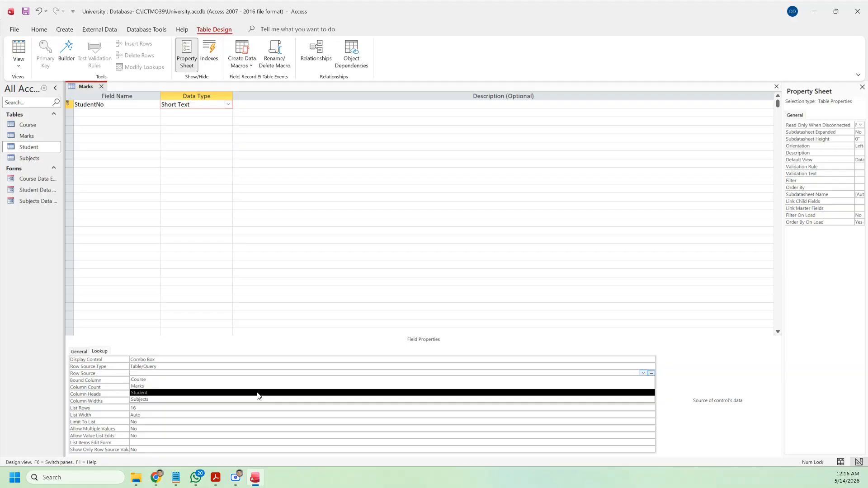
click(258, 393)
click(156, 389)
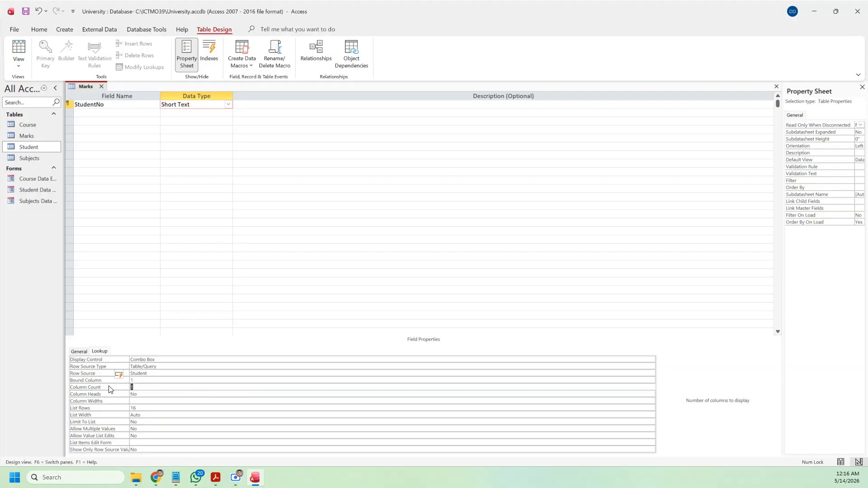
text(2)
click(91, 115)
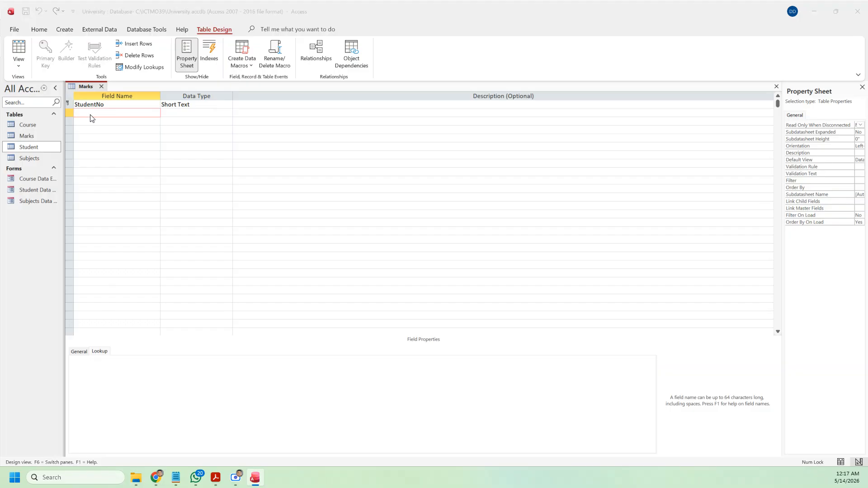
Step: Add a second field named CourseID as Short Text with field size 5
key(alt+Tab)
key(alt+Tab)
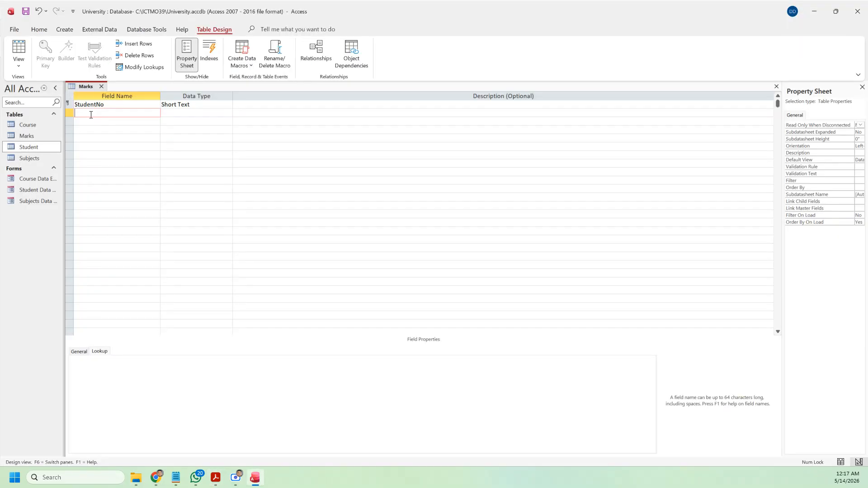
text(Subje)
key(BackSpace)
key(BackSpace)
key(BackSpace)
key(BackSpace)
key(BackSpace)
key(BackSpace)
key(BackSpace)
text(CourseID)
click(228, 114)
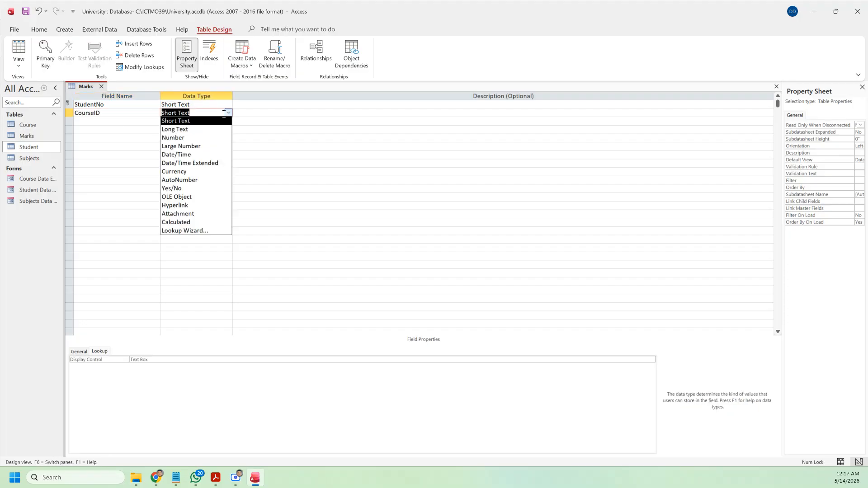
click(197, 121)
click(82, 352)
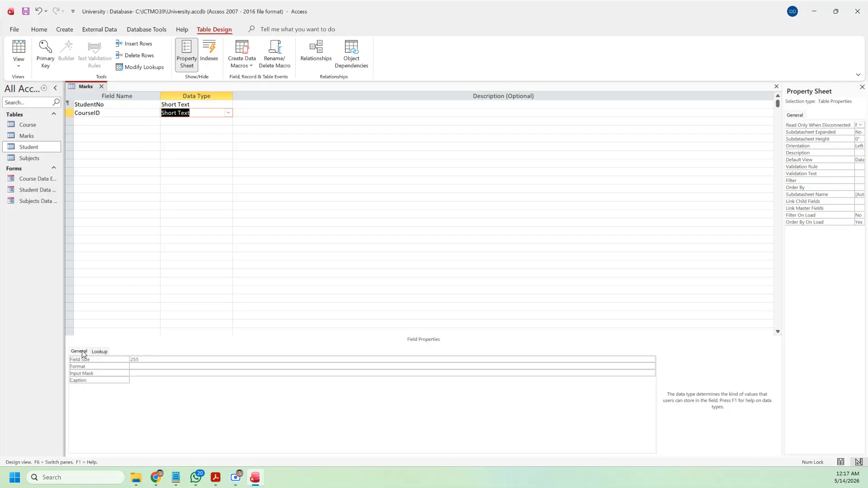
click(105, 358)
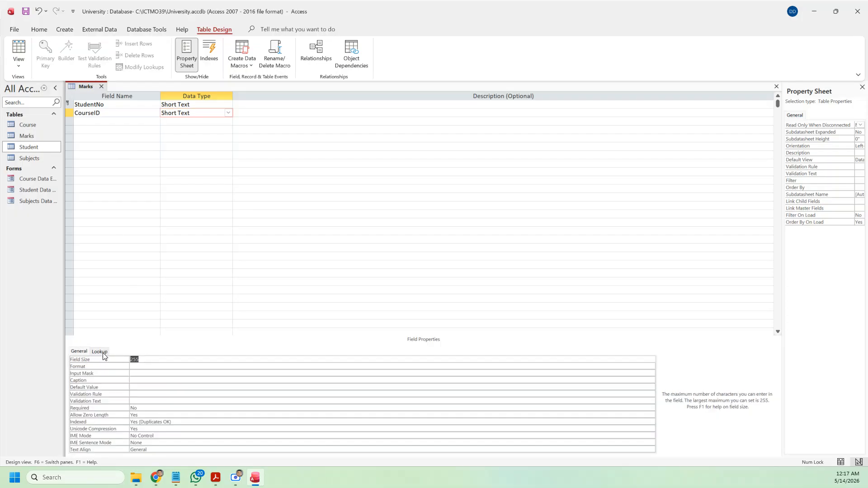
text(5)
Step: Make CourseID a combo box lookup to the Course table with column count 2
click(100, 351)
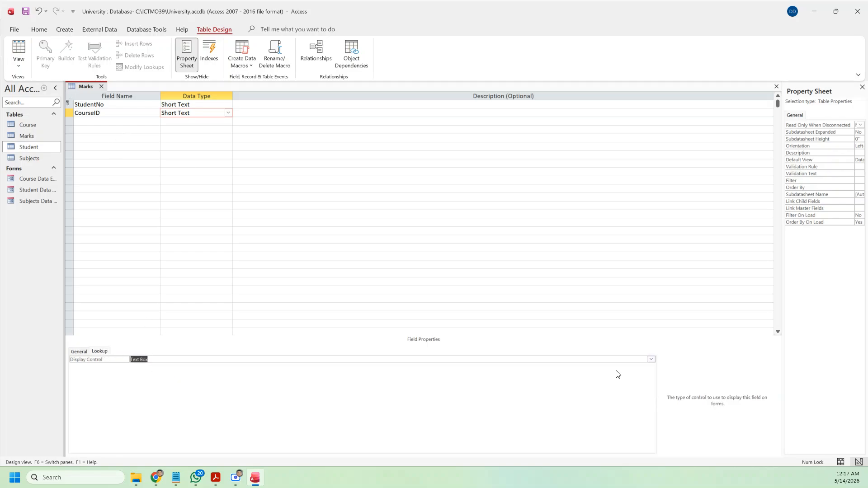
click(651, 359)
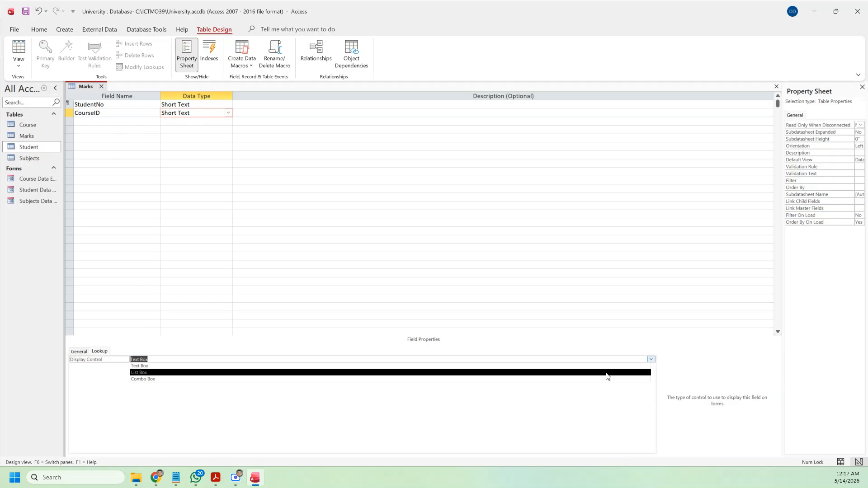
click(290, 379)
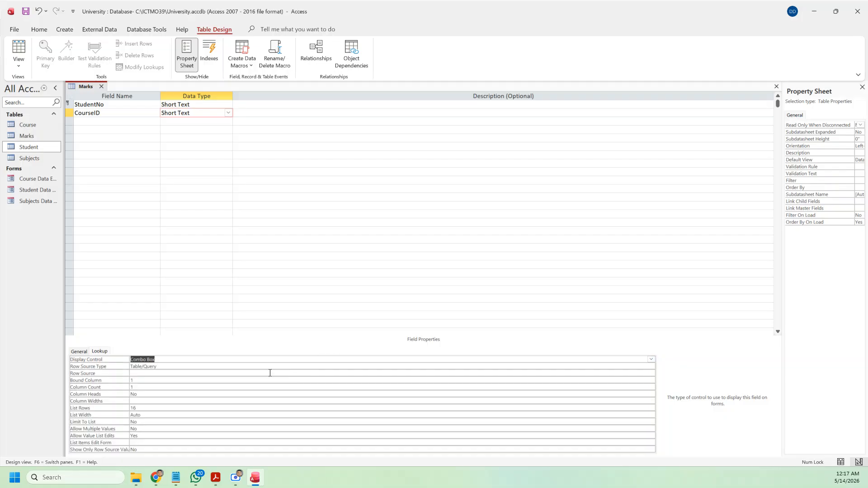
click(163, 373)
text(course)
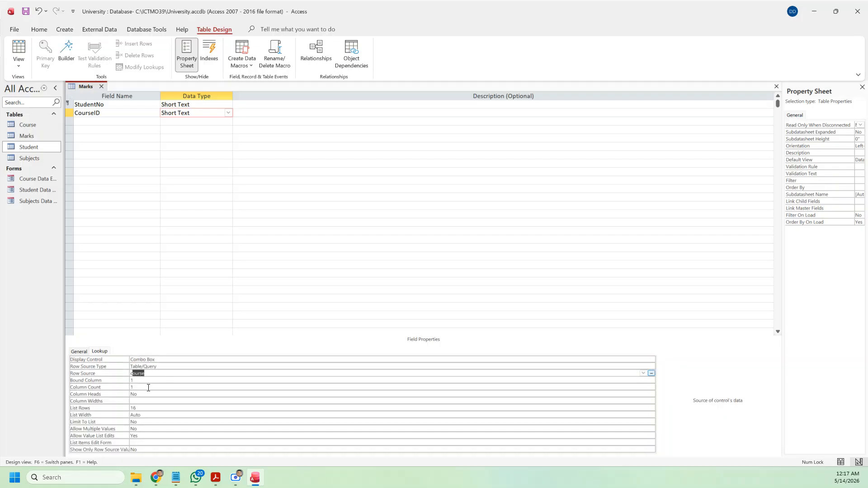
click(111, 388)
text(2)
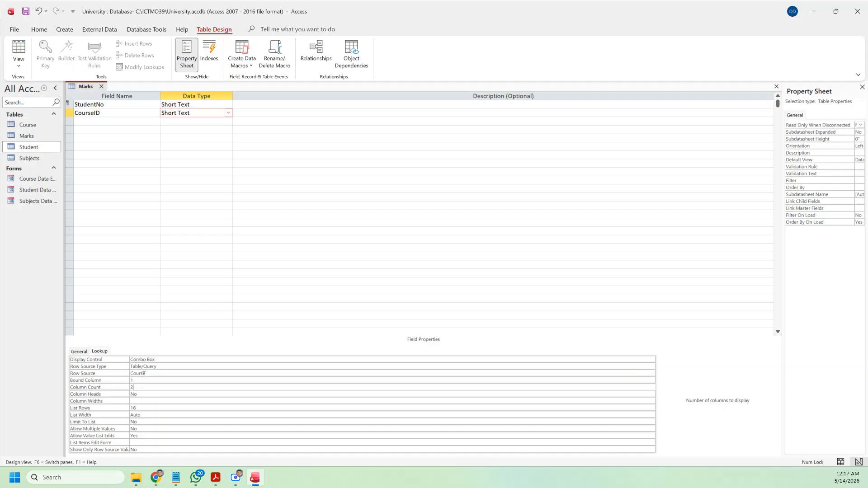
click(82, 120)
Step: Add a third field named SubjectID as Short Text with field size 5
text(S)
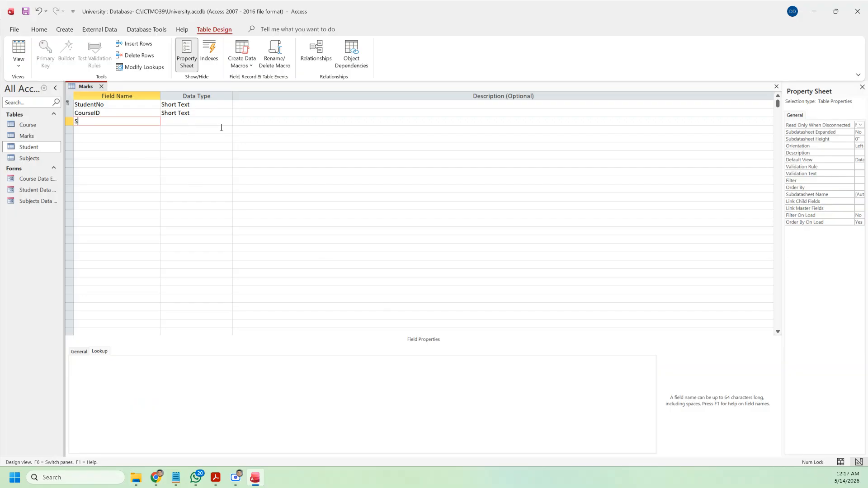
text(ubjectID)
key(Tab)
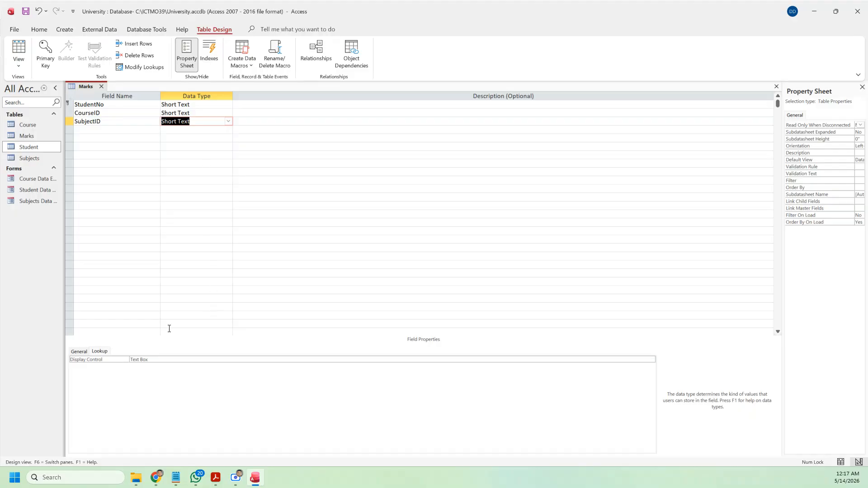
click(79, 352)
click(79, 359)
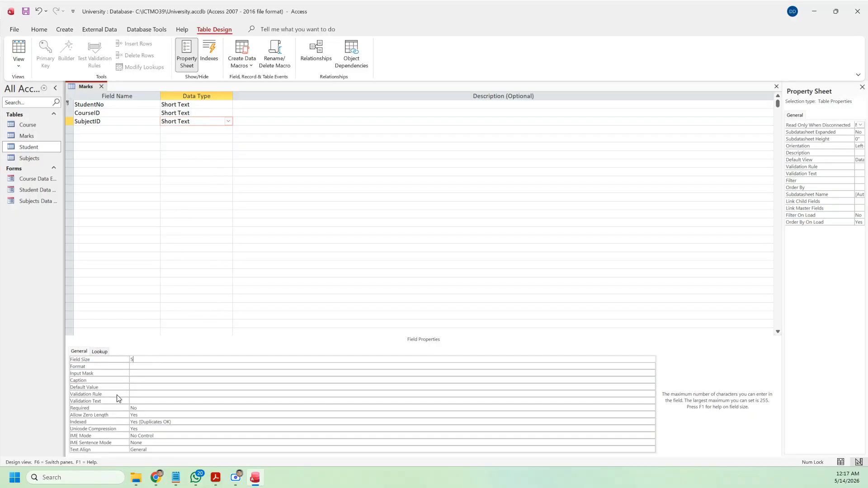
Step: Make SubjectID a combo box lookup to the Subjects table with column count 2
click(100, 352)
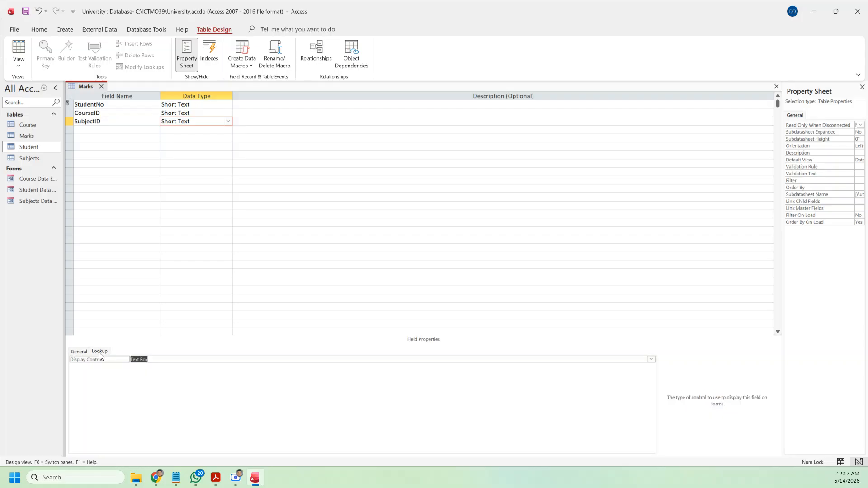
click(651, 360)
click(310, 380)
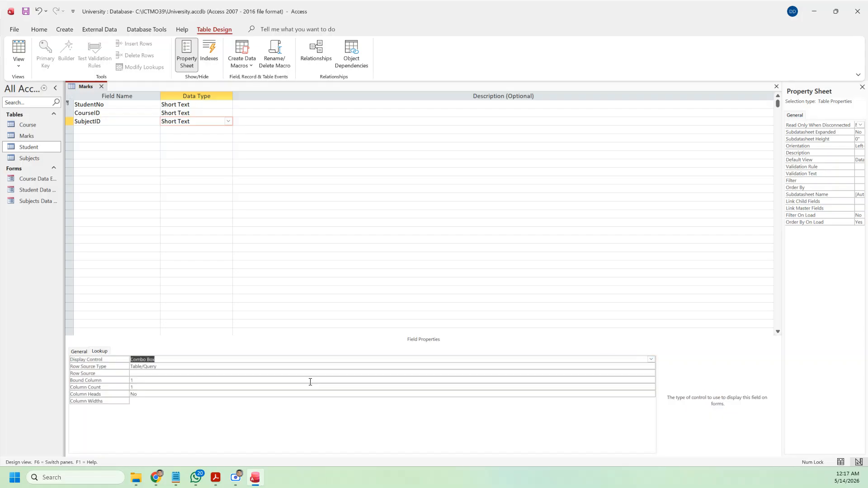
click(145, 373)
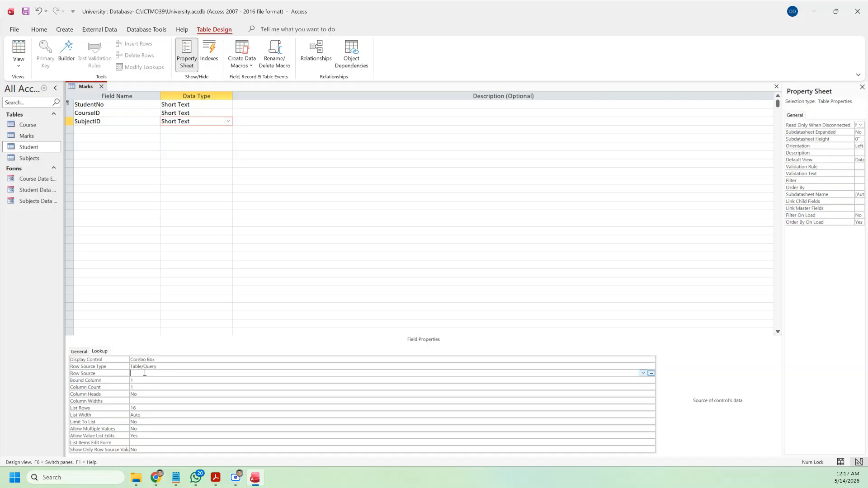
text(subjects)
click(143, 384)
double_click(143, 386)
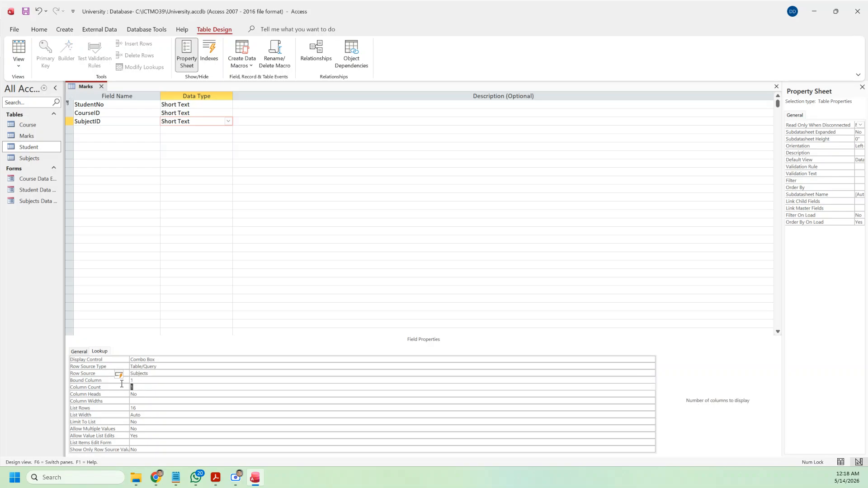
text(2)
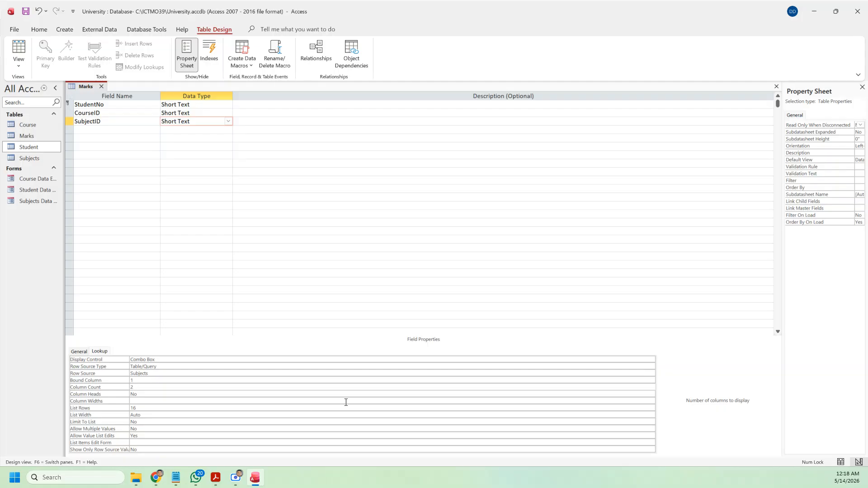
click(110, 130)
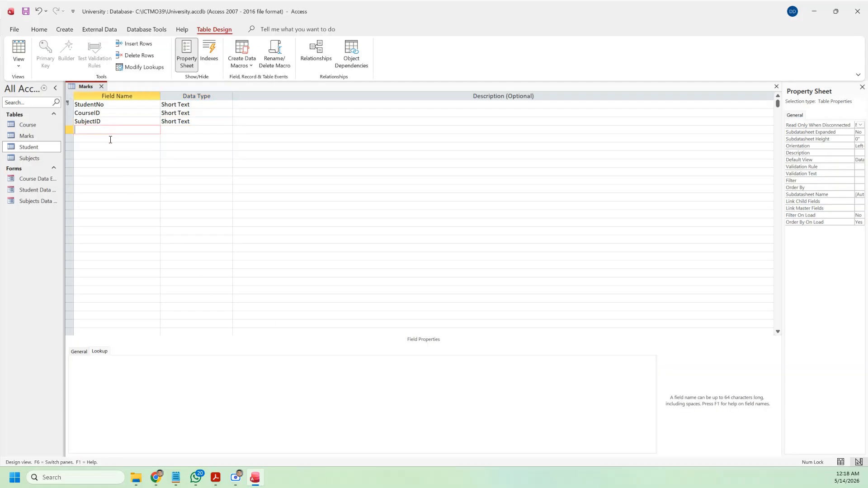
key(alt+Tab)
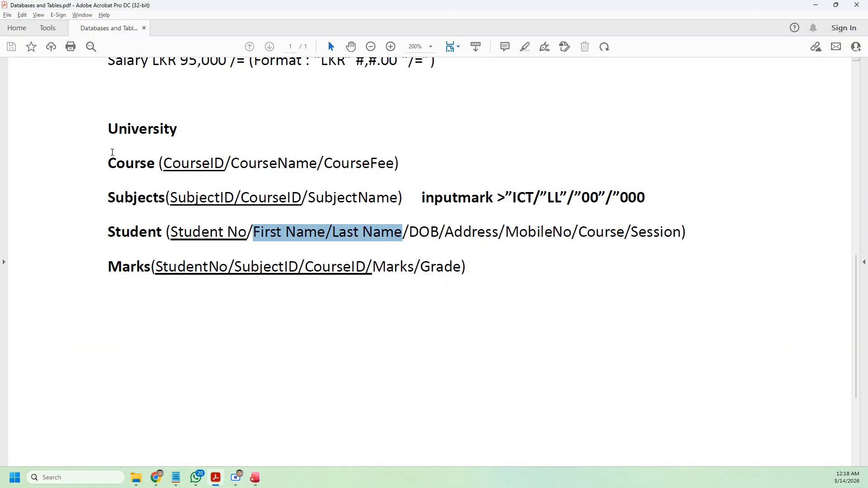
key(alt+Tab)
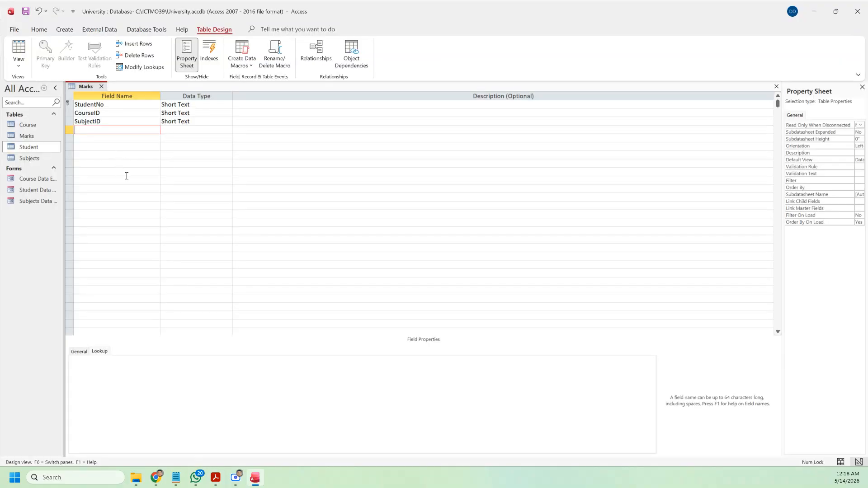
Step: Add a fourth field named Marks with the Number data type
text(Mrks)
click(204, 130)
click(229, 130)
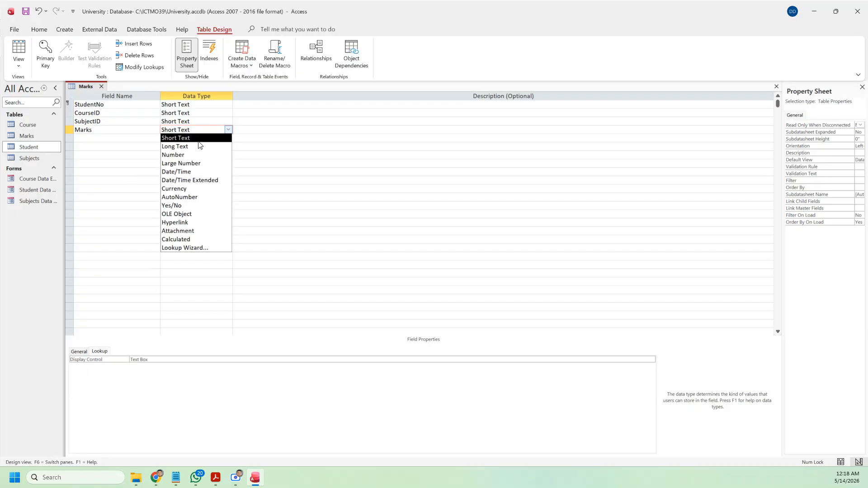
click(181, 155)
Step: Add a fifth field named Grade with the Short Text data type
click(108, 138)
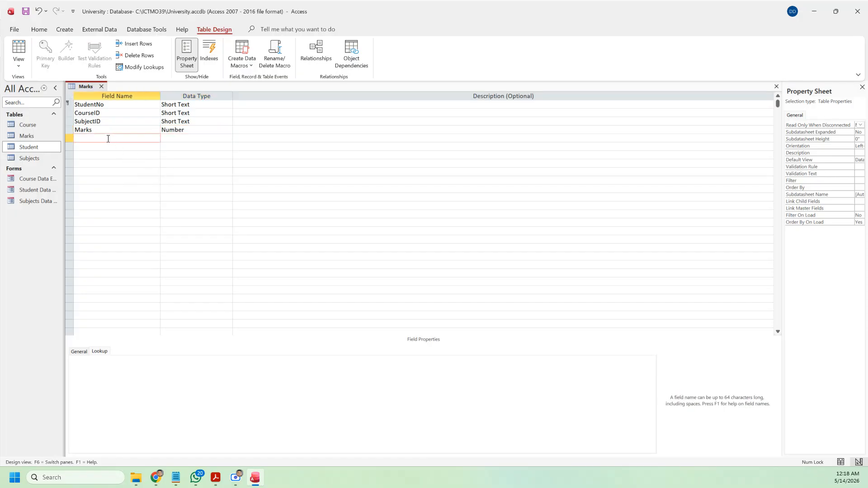
text(Grade)
click(210, 140)
click(228, 138)
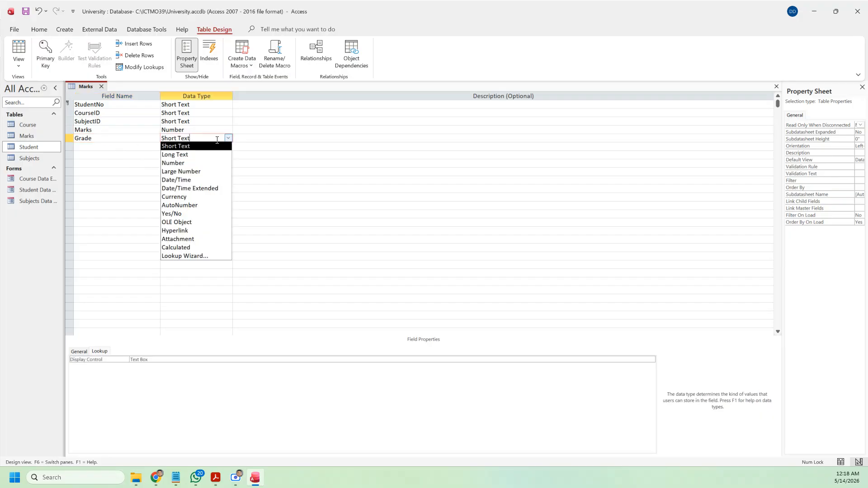
click(199, 148)
Step: Set the Grade field's size to 2
click(80, 352)
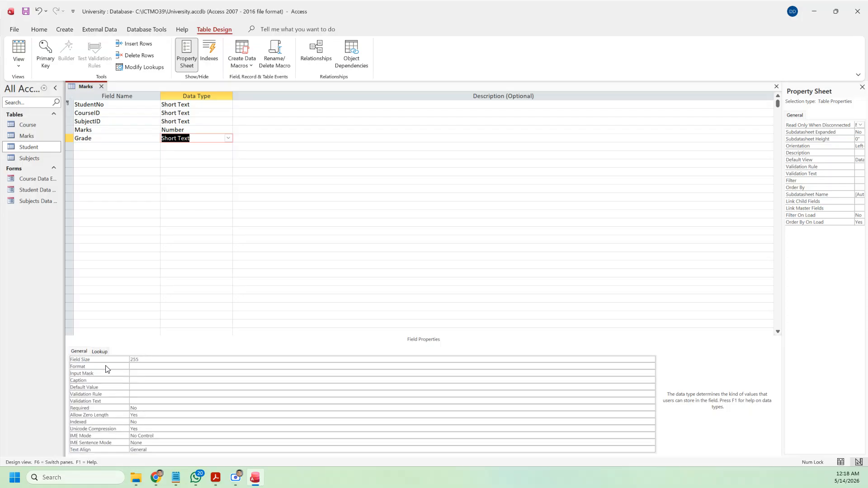
click(147, 361)
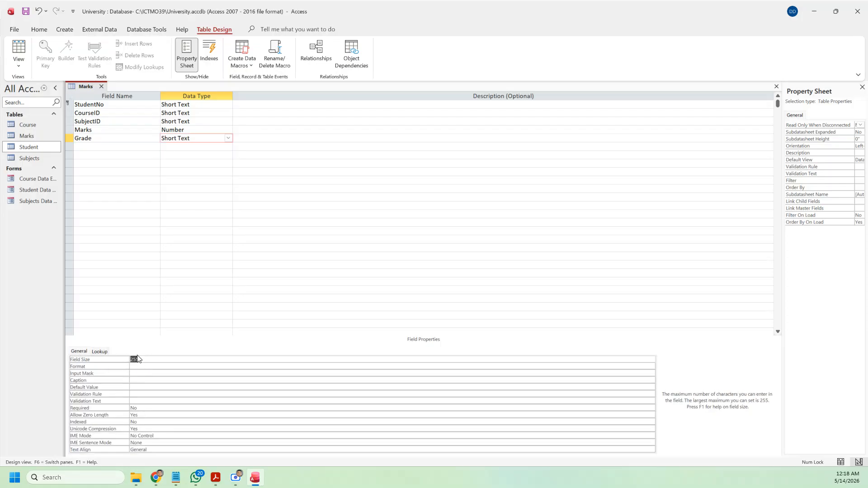
text(2)
Step: Cancel the Lookup Wizard and change Grade to Calculated, opening Expression Builder
click(229, 139)
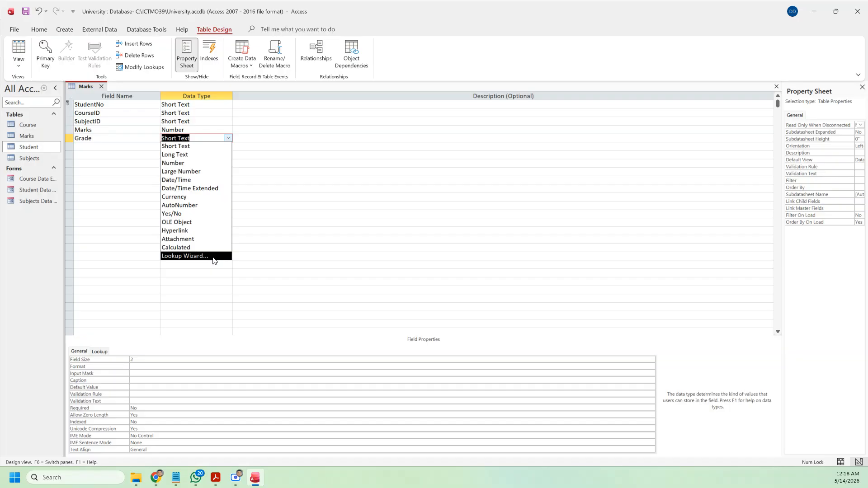
click(213, 256)
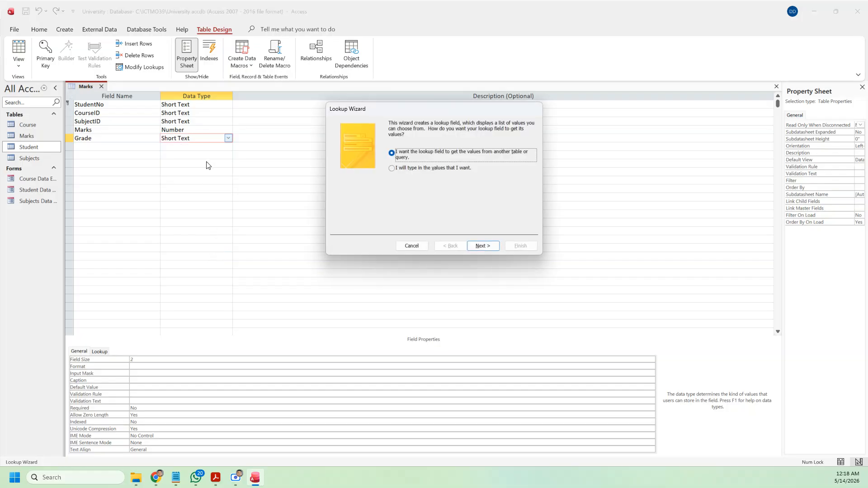
click(411, 246)
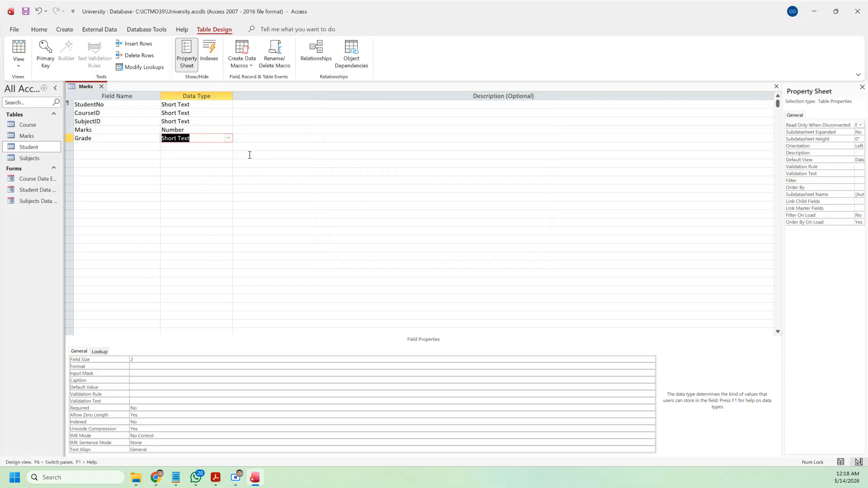
click(229, 138)
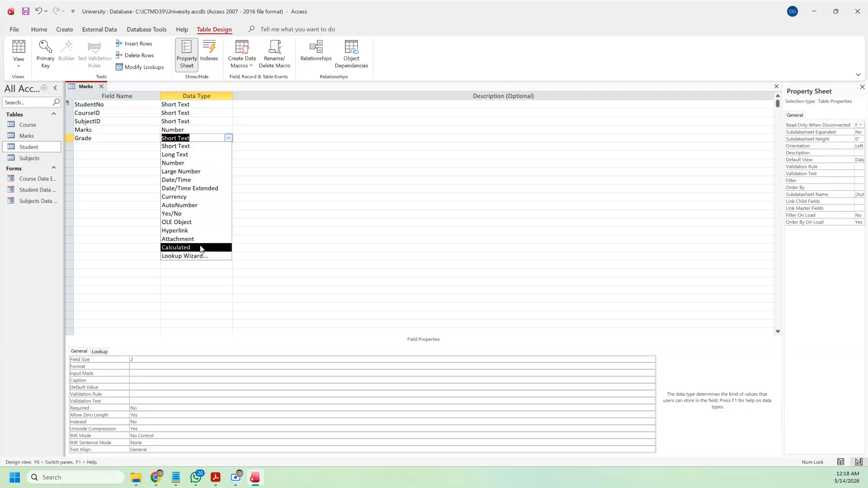
click(199, 248)
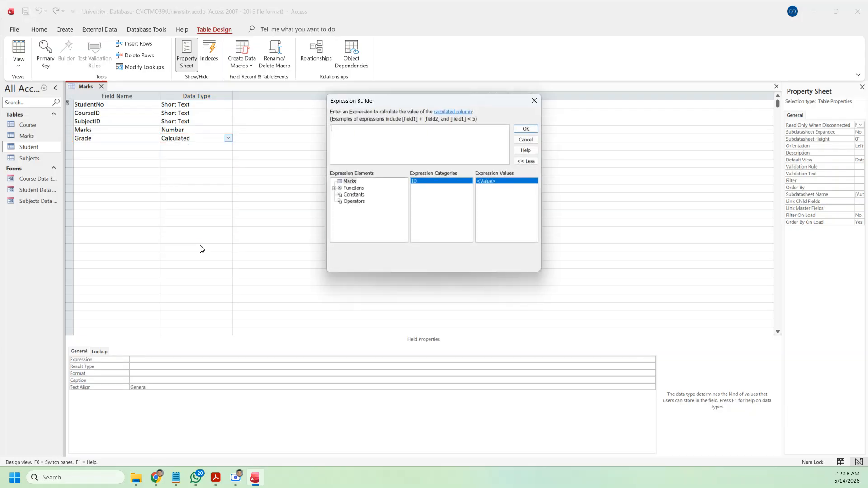
Step: Begin Grade's expression by inserting the IIf built-in function and listing the Marks table fields
click(335, 189)
click(358, 195)
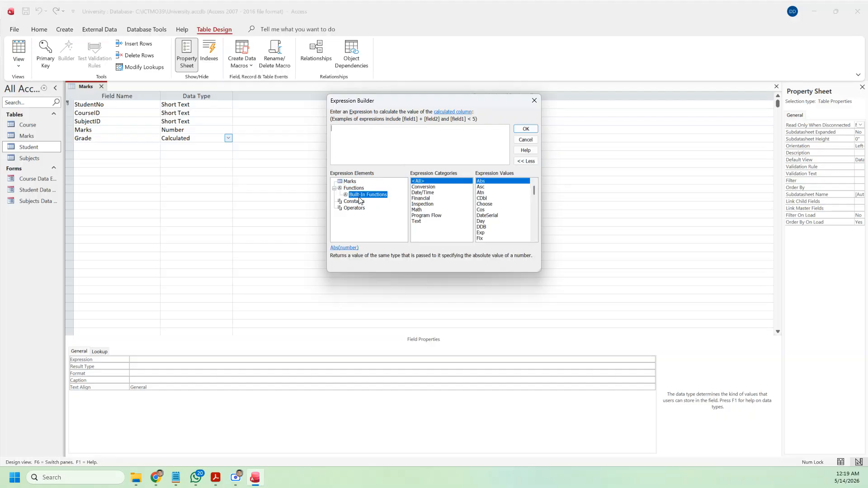
click(485, 227)
scroll(485, 228, down, 2)
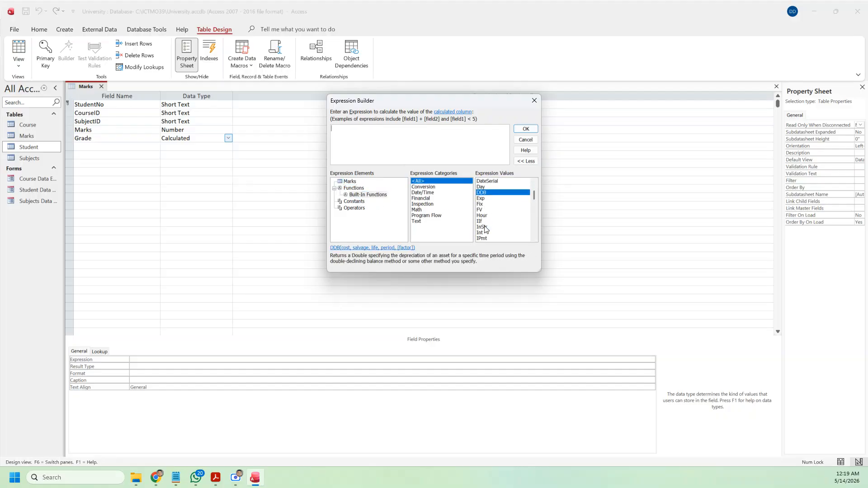
double_click(481, 222)
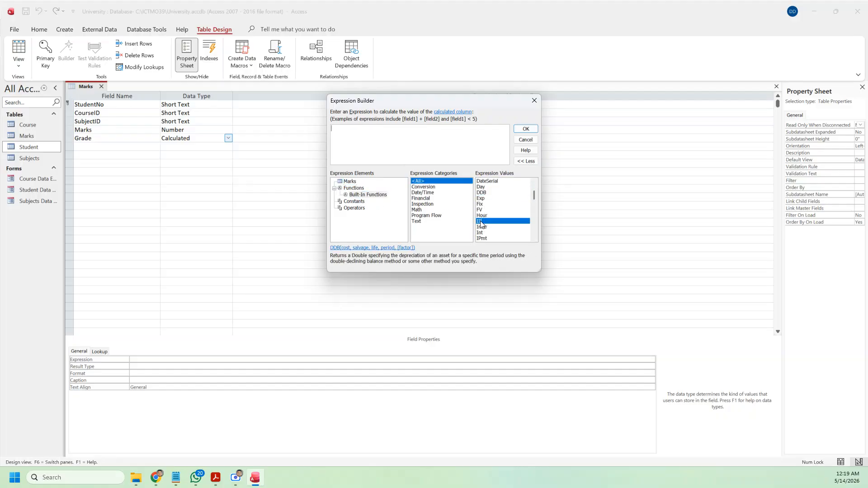
click(352, 129)
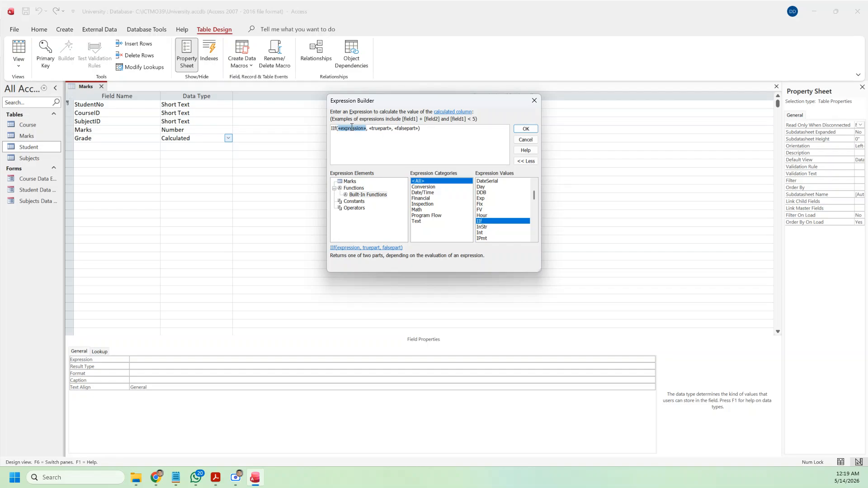
click(349, 182)
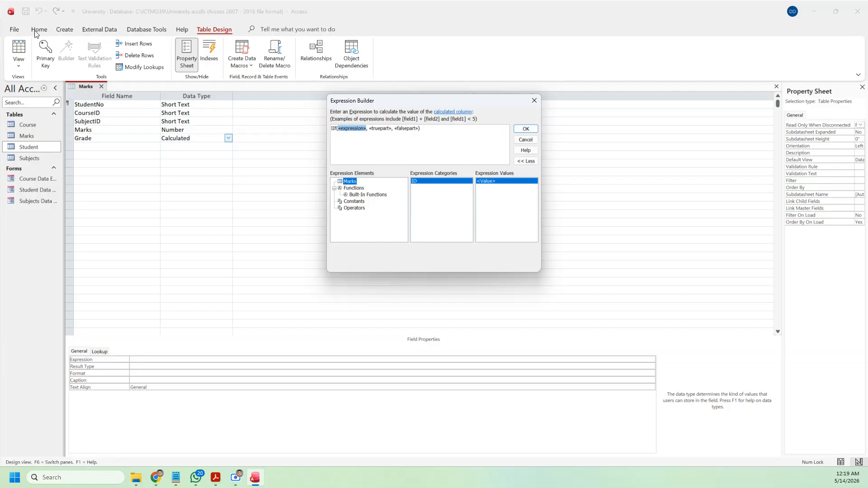
Step: Close Expression Builder with Grade's expression empty and try saving the Marks table
click(15, 49)
click(534, 101)
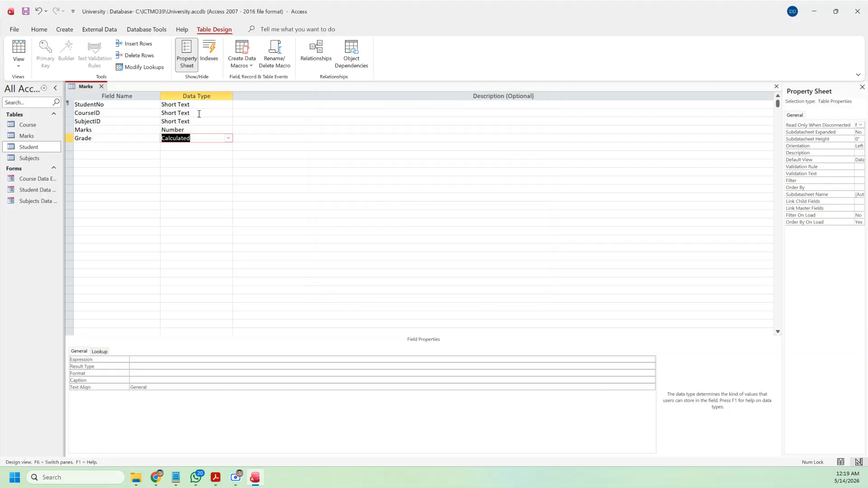
click(26, 11)
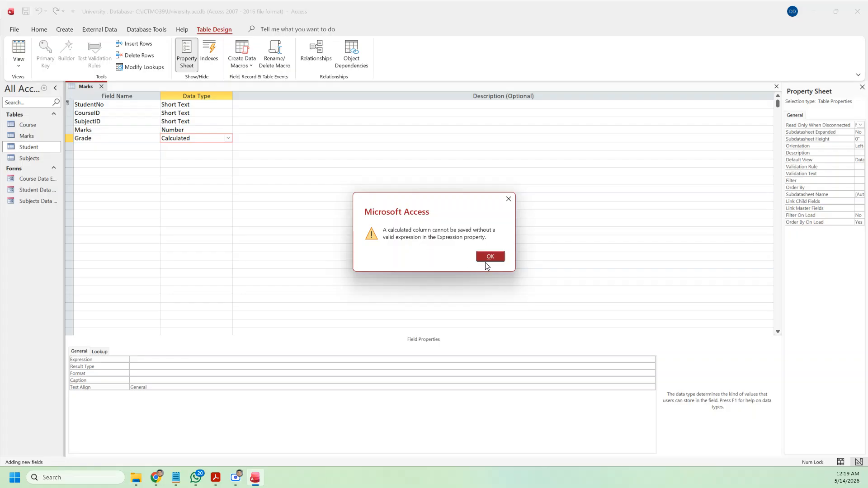
Step: Dismiss the calculated-column errors, delete the Grade row, and save the Marks table
click(492, 258)
click(498, 266)
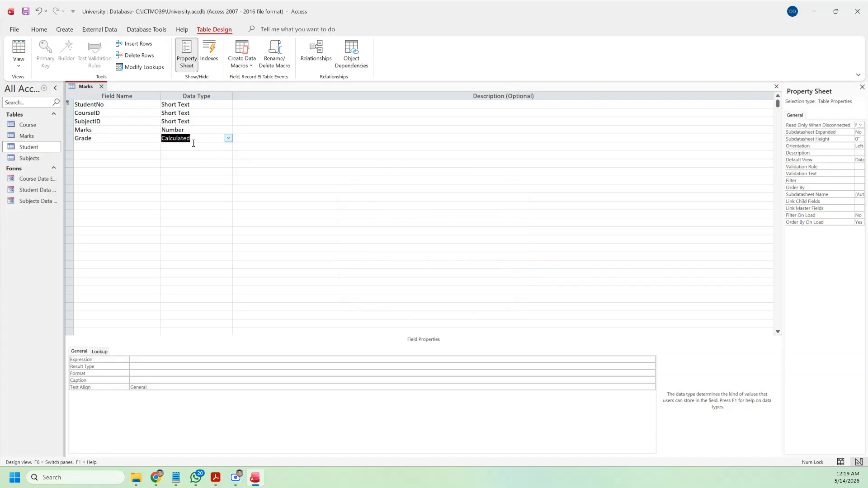
click(71, 138)
right_click(71, 137)
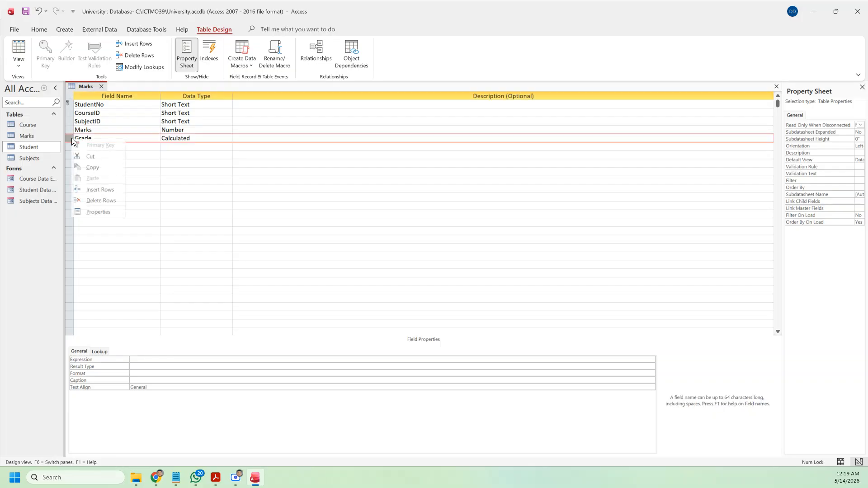
click(93, 202)
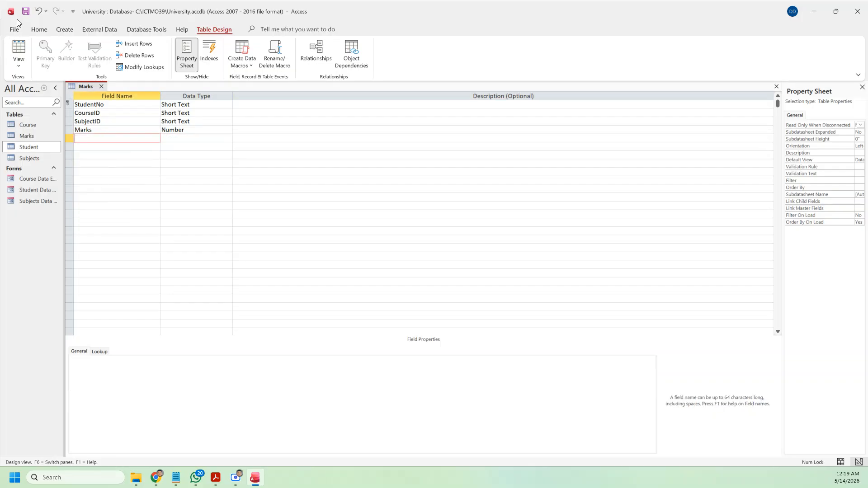
click(26, 11)
Step: Make StudentNo, CourseID and SubjectID the composite primary key and re-add a Grade field
drag(69, 104, 69, 121)
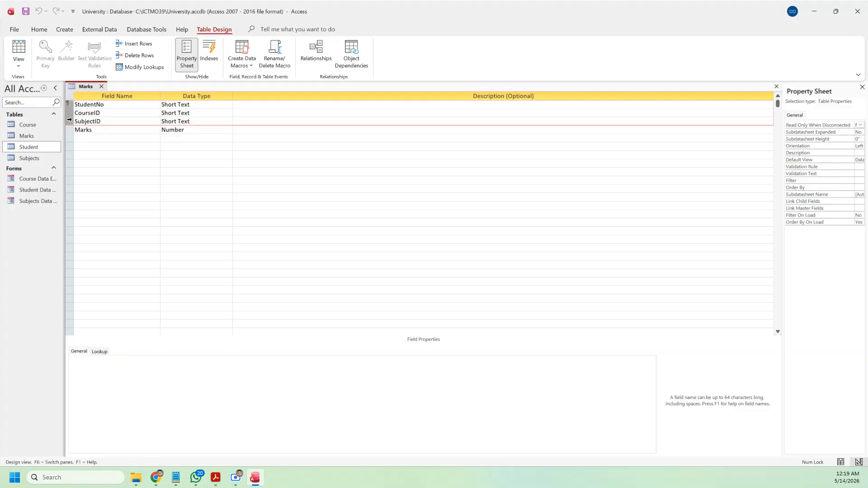
click(45, 53)
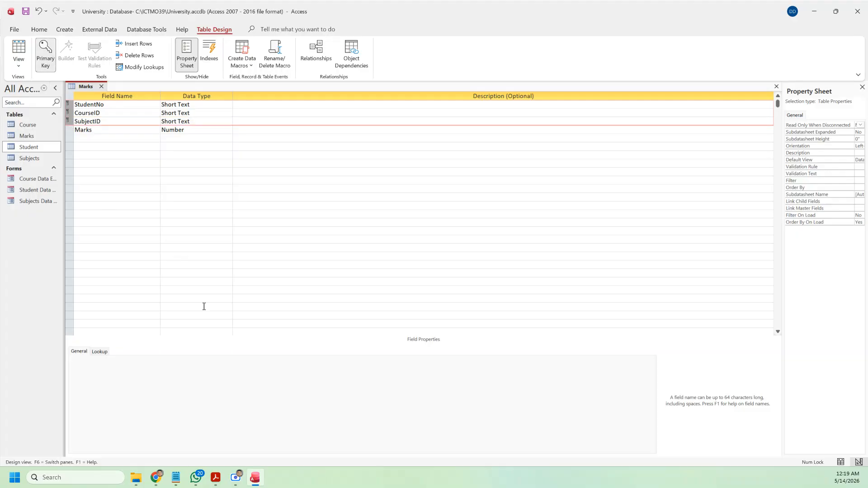
click(130, 138)
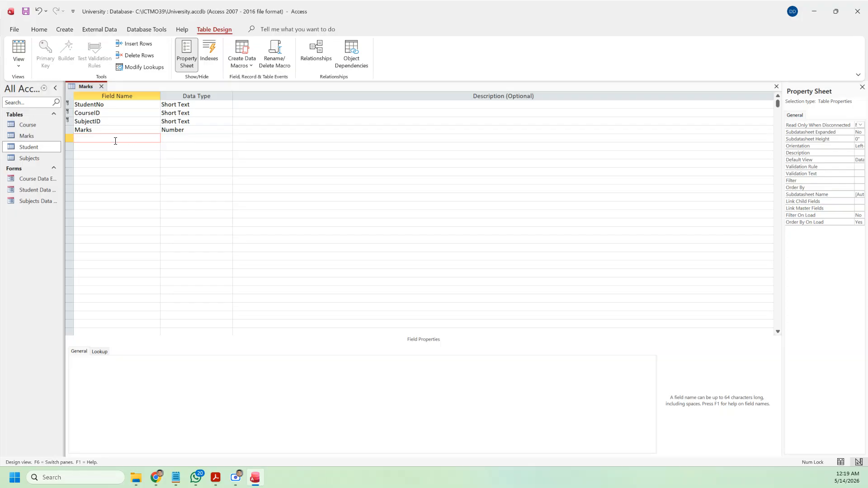
text(Grade)
Step: Make Grade a Calculated field and insert the IIf function in Expression Builder
click(228, 138)
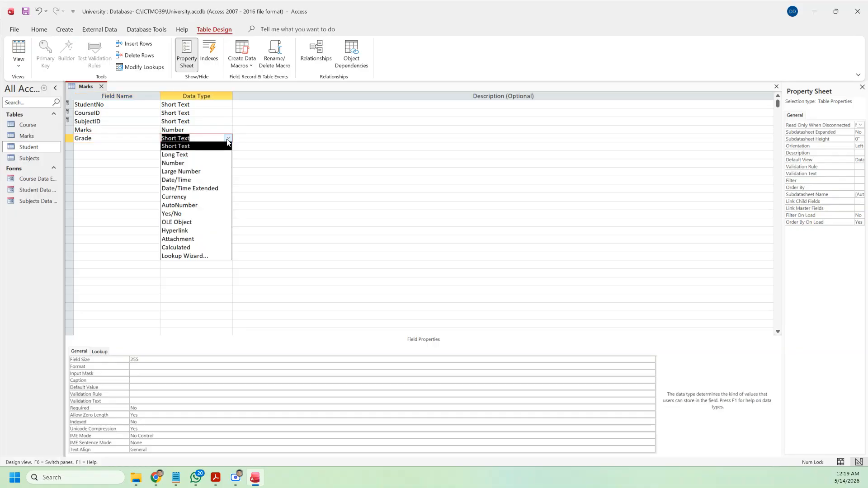
click(182, 248)
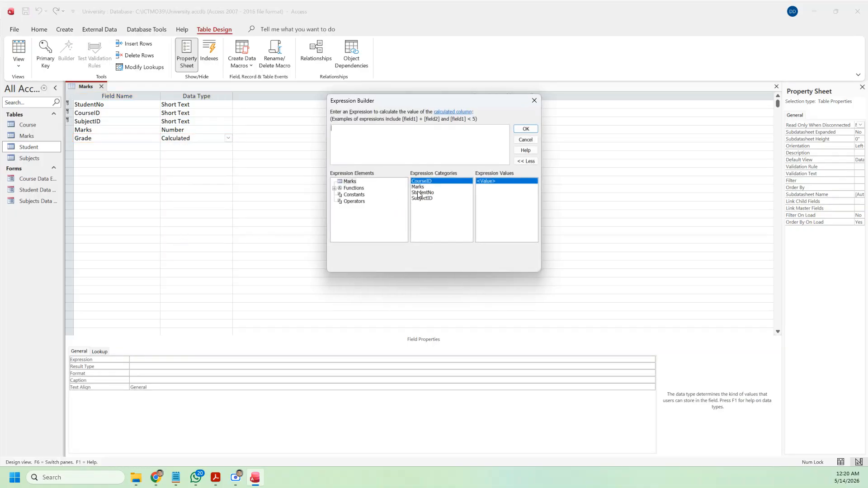
click(360, 189)
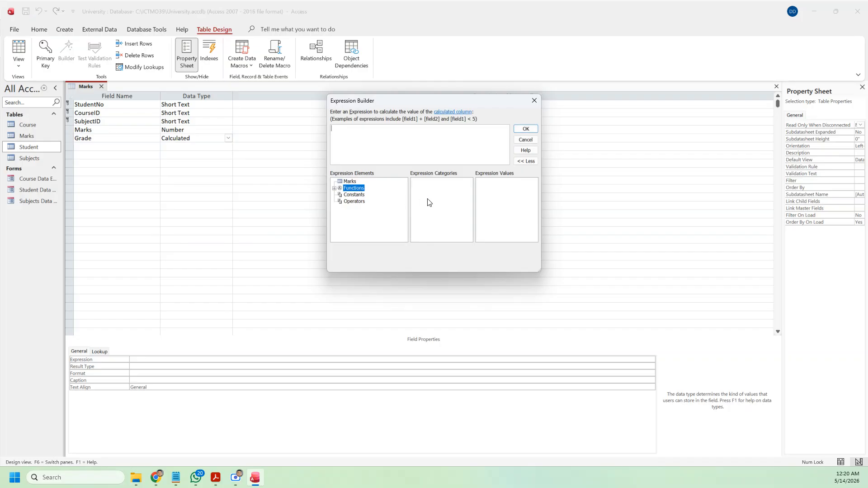
click(334, 188)
click(357, 197)
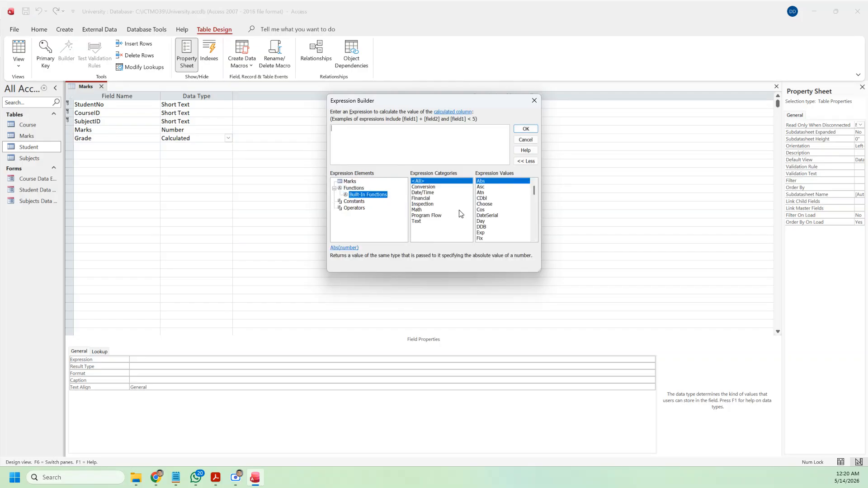
click(491, 220)
scroll(491, 220, down, 2)
scroll(490, 220, down, 2)
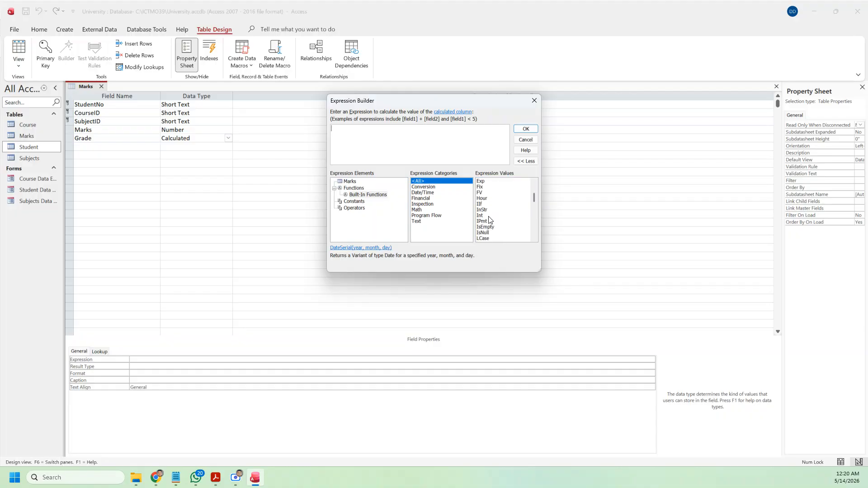
double_click(483, 205)
Step: Fill in the IIf condition [Marks] >=75 with "A" as the true result
click(351, 128)
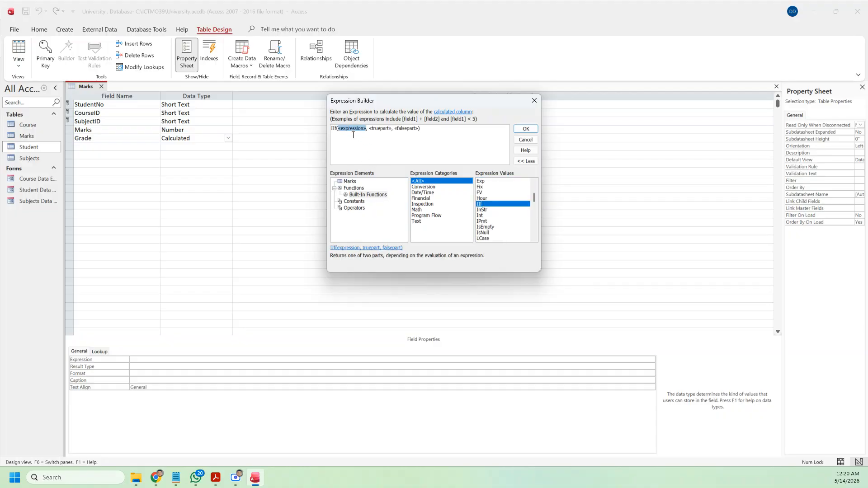
click(349, 181)
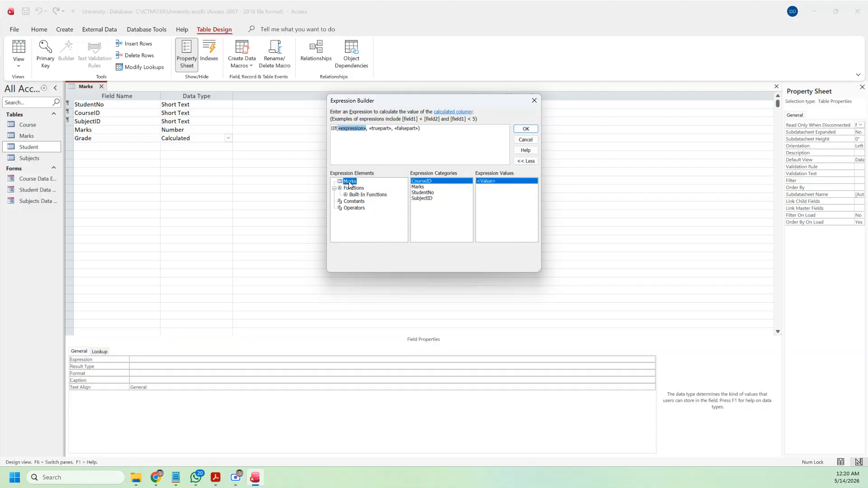
double_click(415, 188)
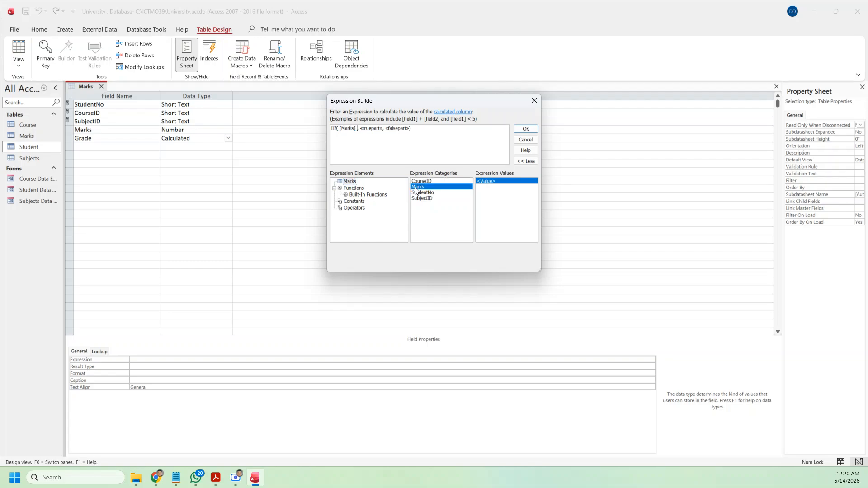
text(>)
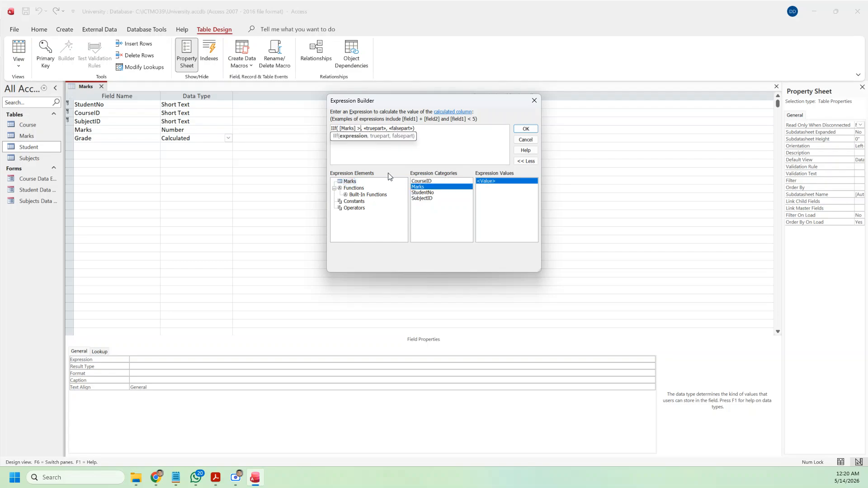
text(=75)
click(384, 129)
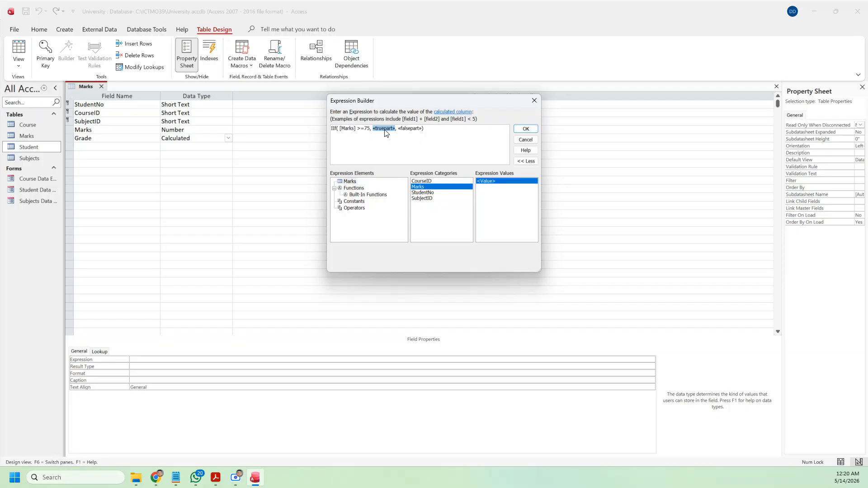
text("A")
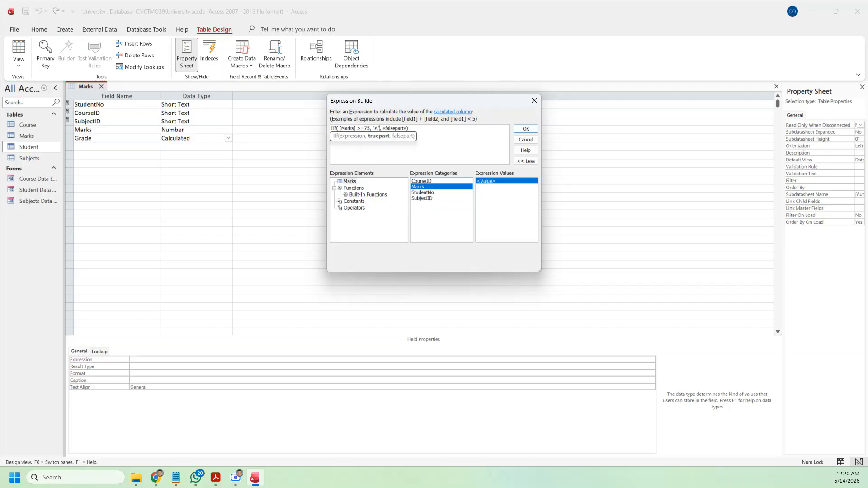
Step: Nest a second IIf as the false result, starting its condition with [Marks] >=
click(398, 129)
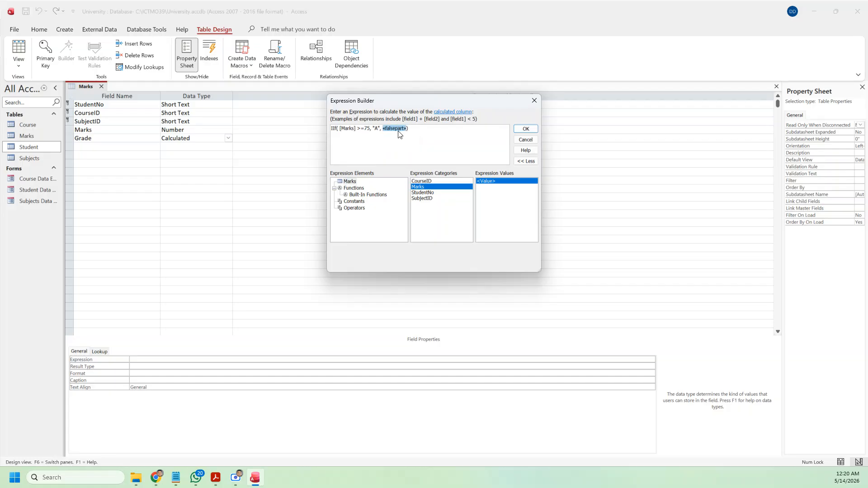
click(353, 188)
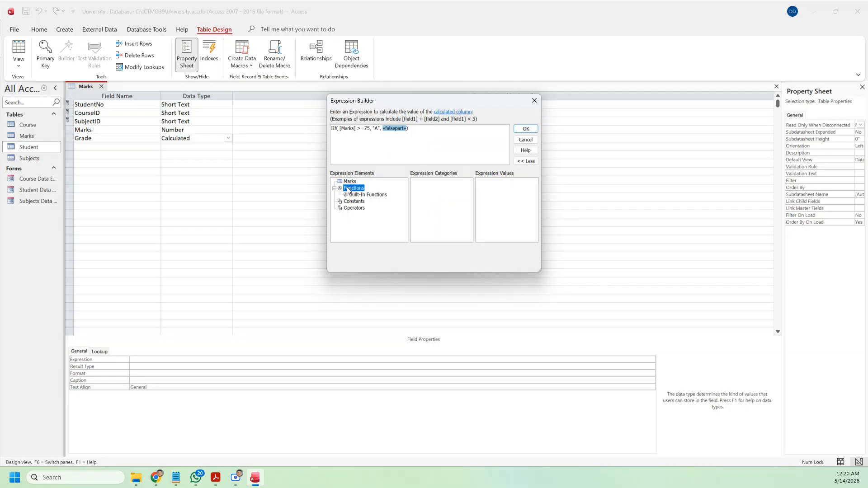
click(362, 195)
click(490, 210)
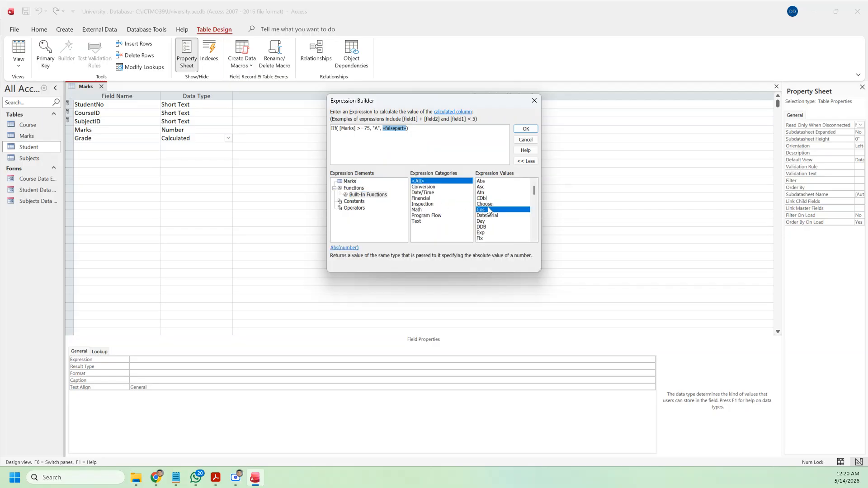
scroll(488, 212, down, 1)
scroll(489, 212, down, 2)
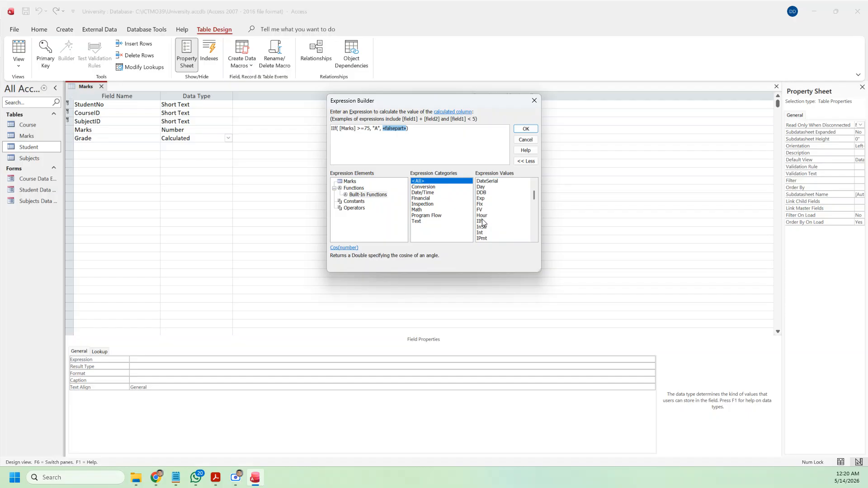
double_click(480, 221)
click(403, 129)
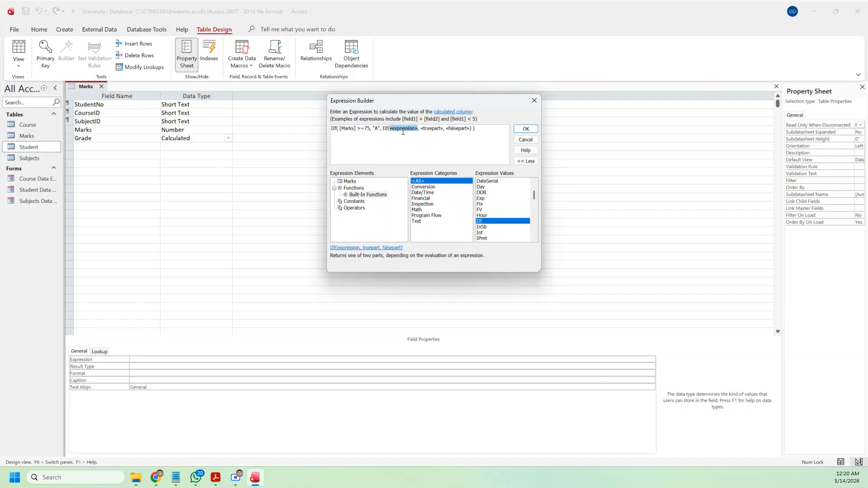
text(M)
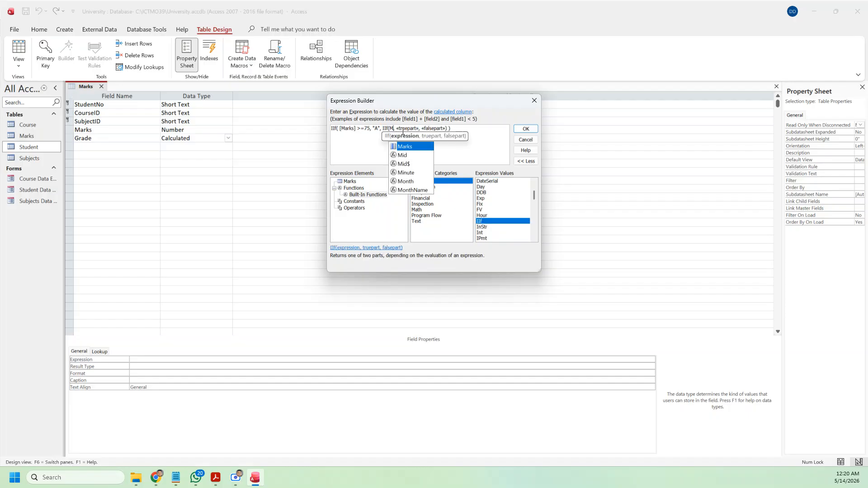
key(BackSpace)
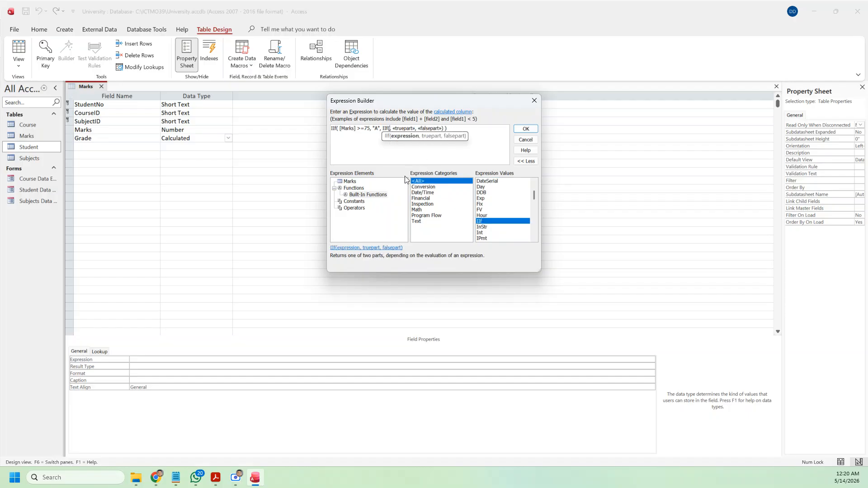
click(351, 182)
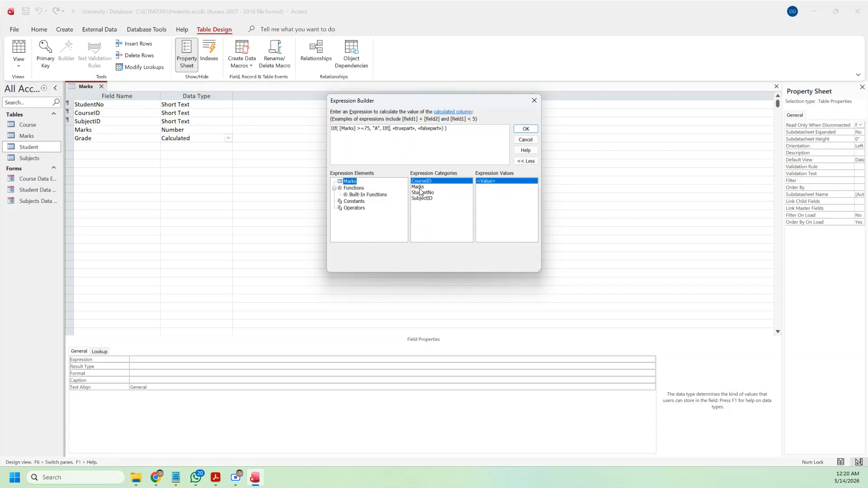
double_click(419, 187)
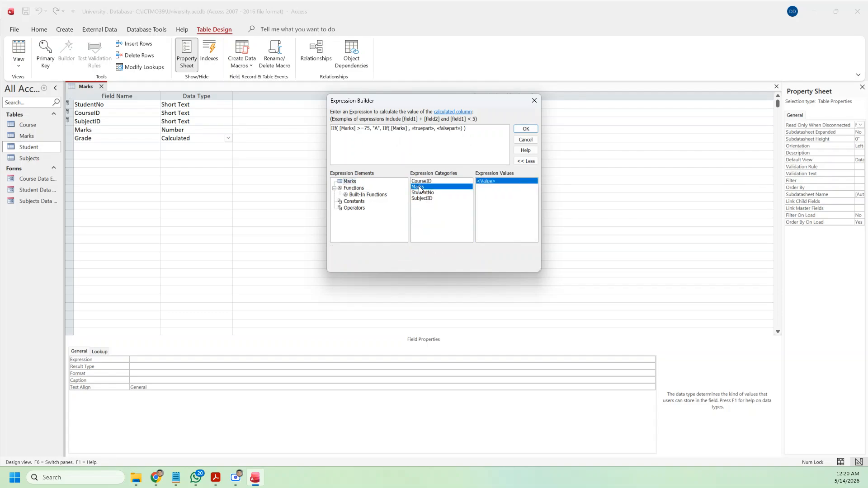
text(>)
text(=50)
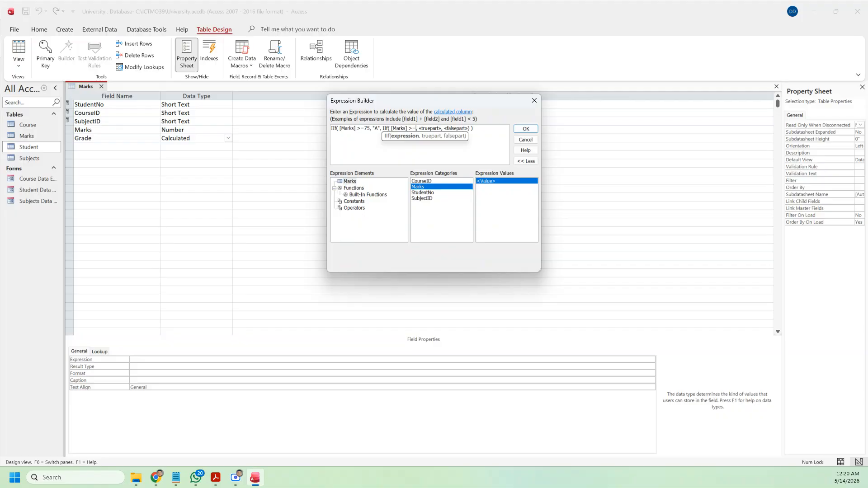
Step: Complete the second condition as [Marks] >=50, with "B" as its true result
text(50)
click(435, 128)
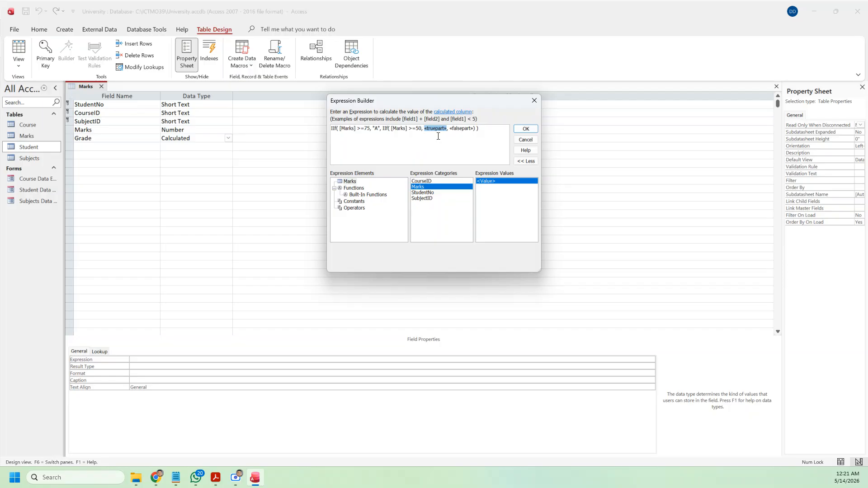
text("B")
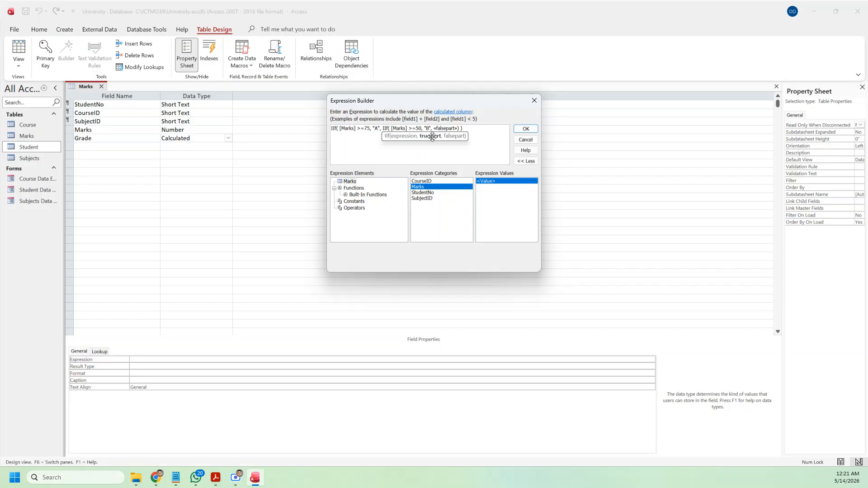
click(446, 128)
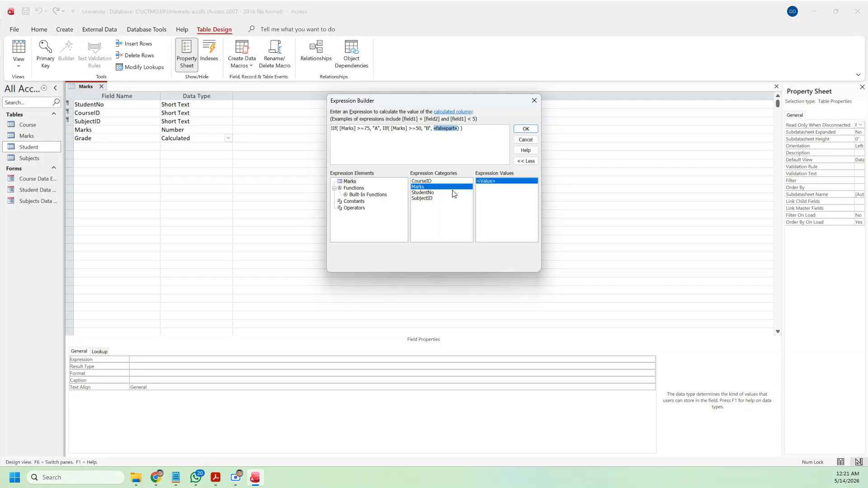
Step: Nest a third IIf as the false result, with the condition [Marks] >=40
click(363, 195)
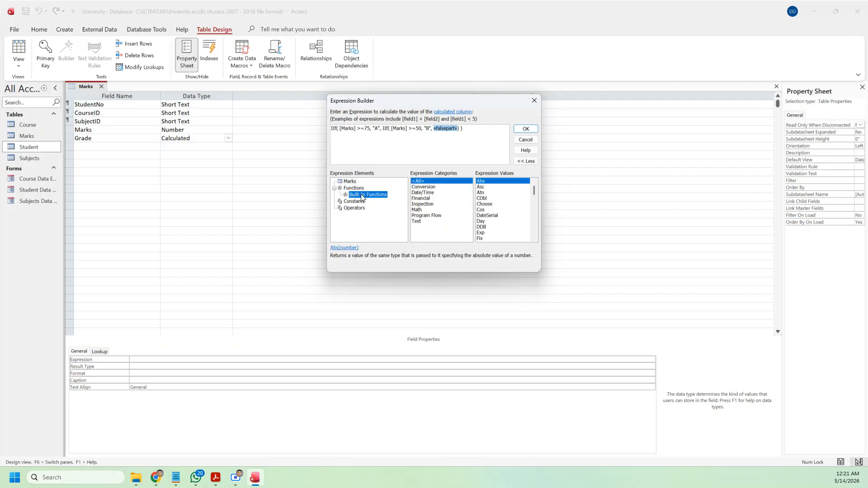
click(485, 230)
scroll(485, 232, down, 2)
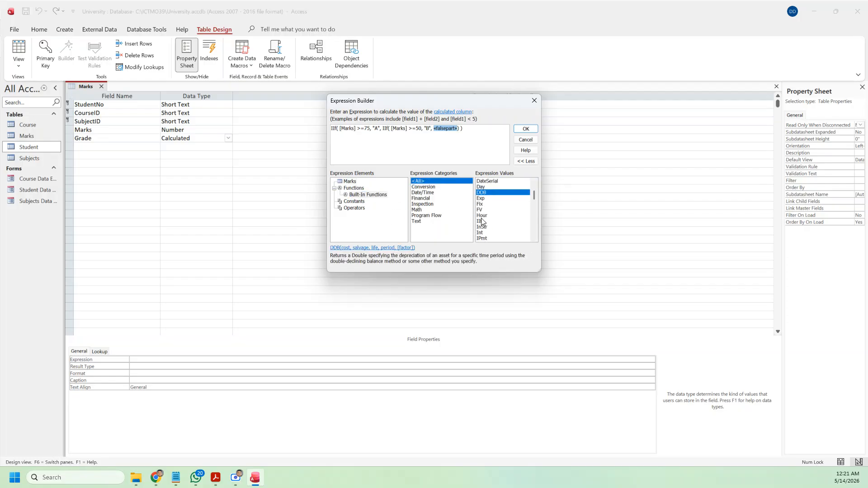
double_click(480, 221)
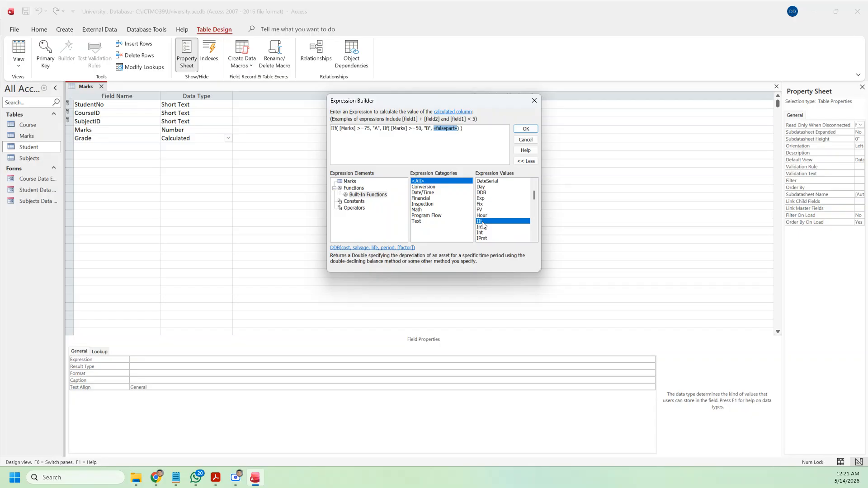
click(456, 129)
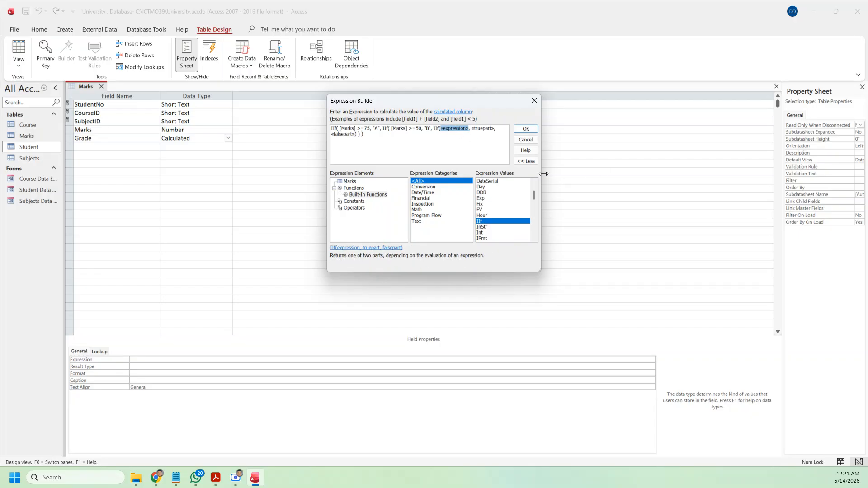
click(350, 182)
double_click(420, 192)
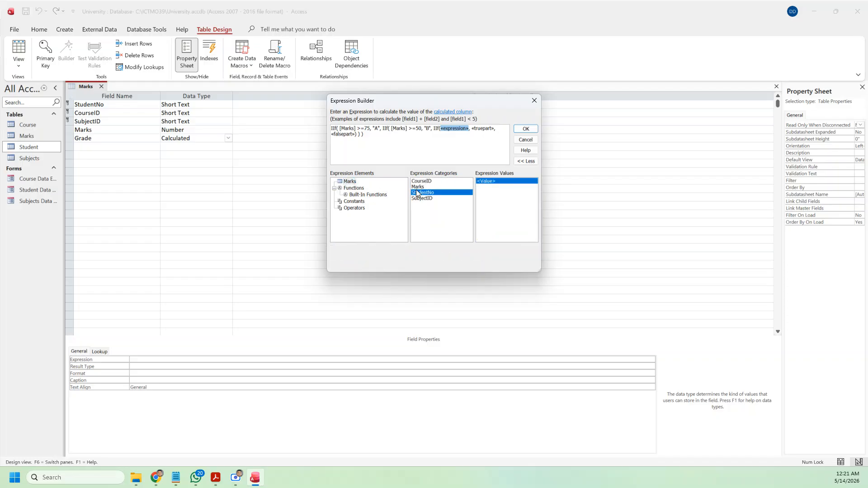
double_click(419, 187)
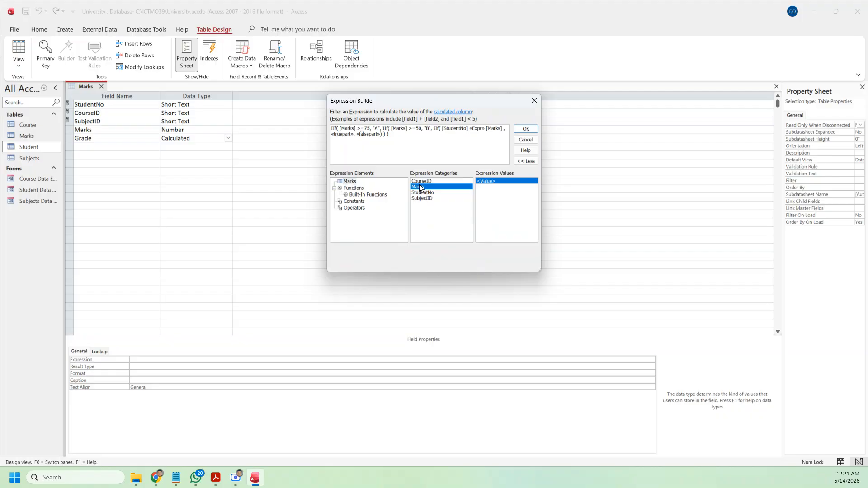
key(ctrl+z)
key(ctrl+z)
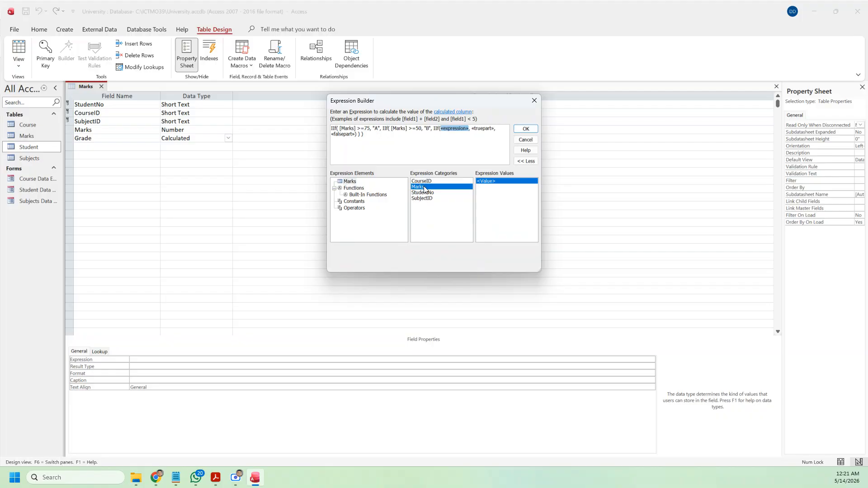
double_click(425, 188)
text(>)
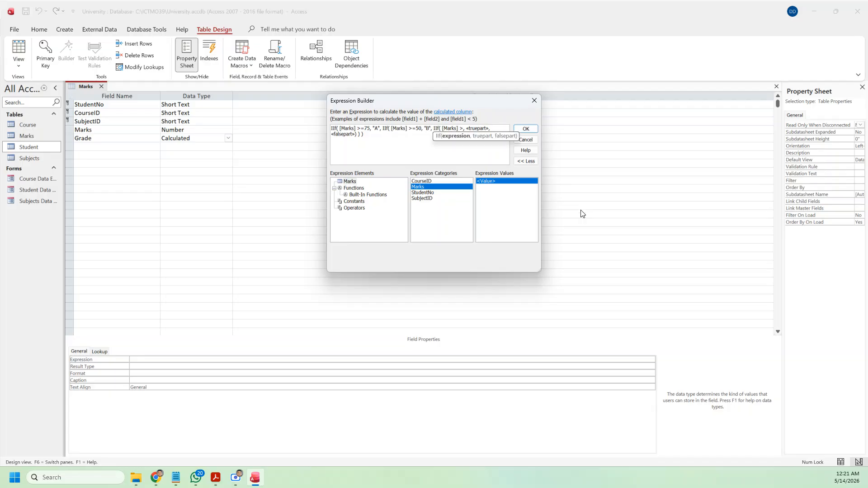
text(=40)
Step: Give the third IIf "S" as the true result and "F" otherwise, then apply the expression
click(484, 129)
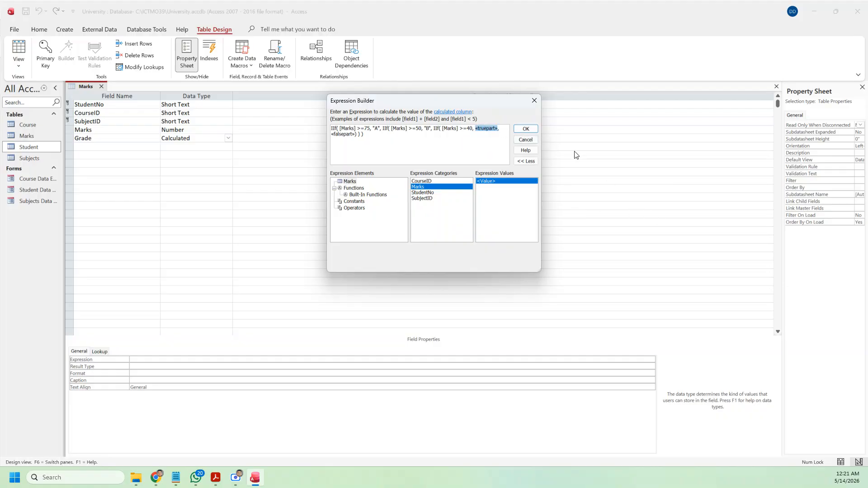
text("S)
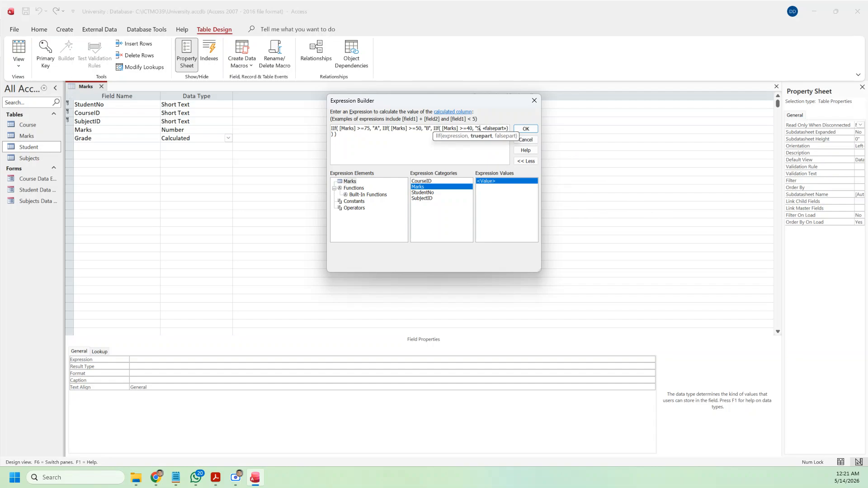
text(")
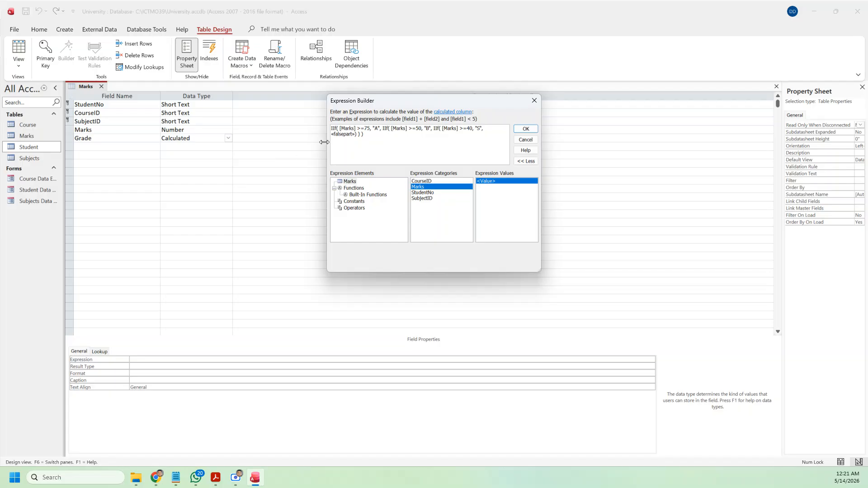
click(345, 134)
text("F")
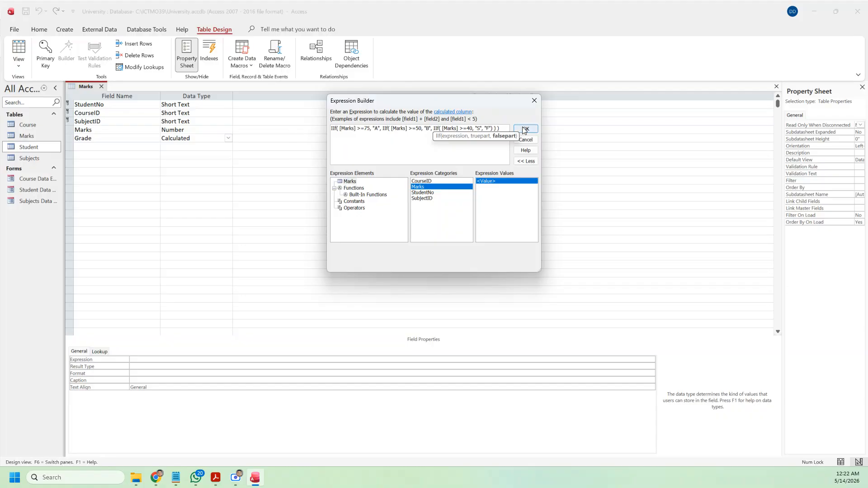
click(524, 130)
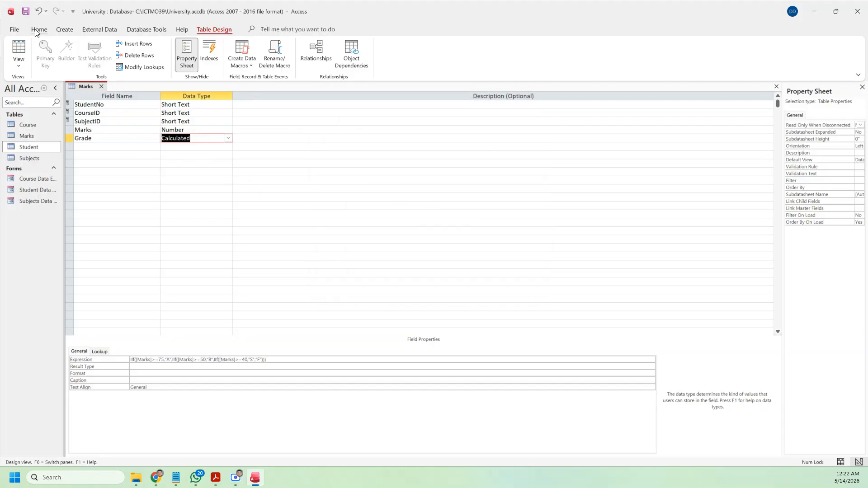
Step: Save the Marks design, switch to Datasheet View, and pick the first student as a test record
click(26, 12)
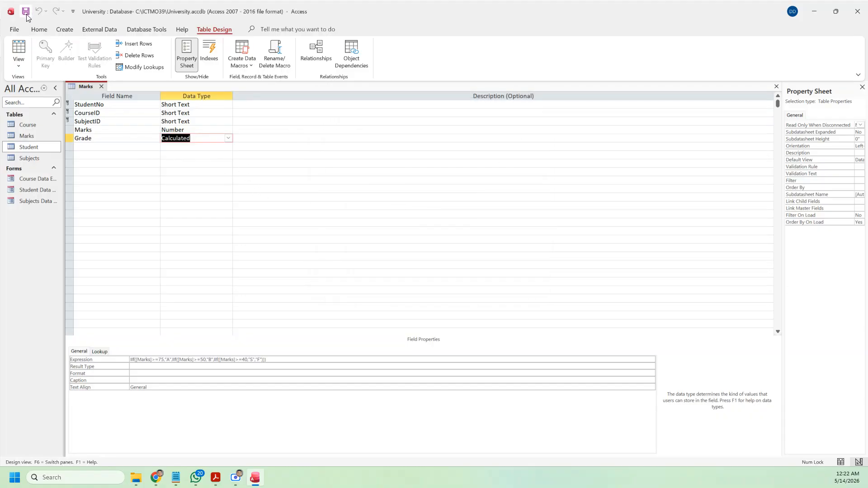
click(19, 63)
click(25, 82)
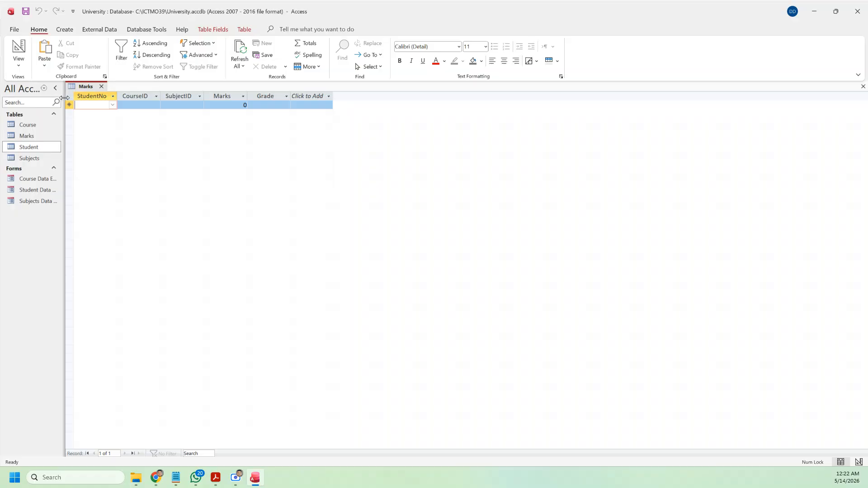
click(113, 104)
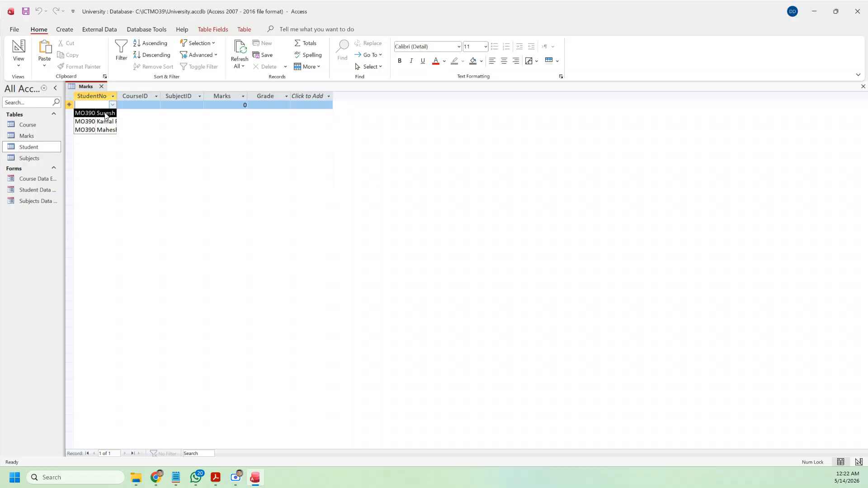
click(105, 113)
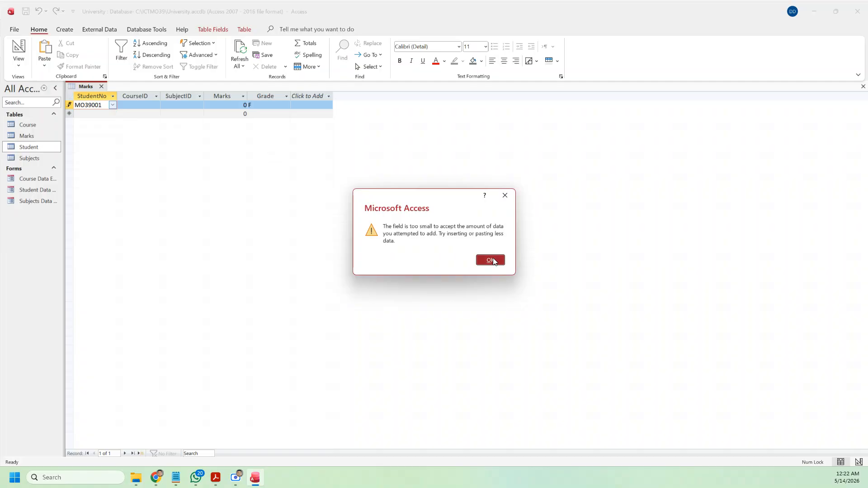
Step: Dismiss the repeated field-too-small errors while retrying the StudentNo value
click(492, 261)
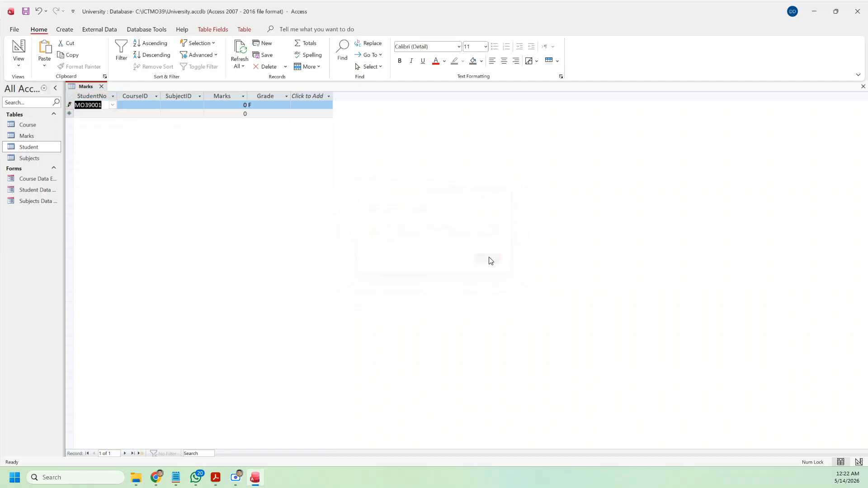
click(116, 96)
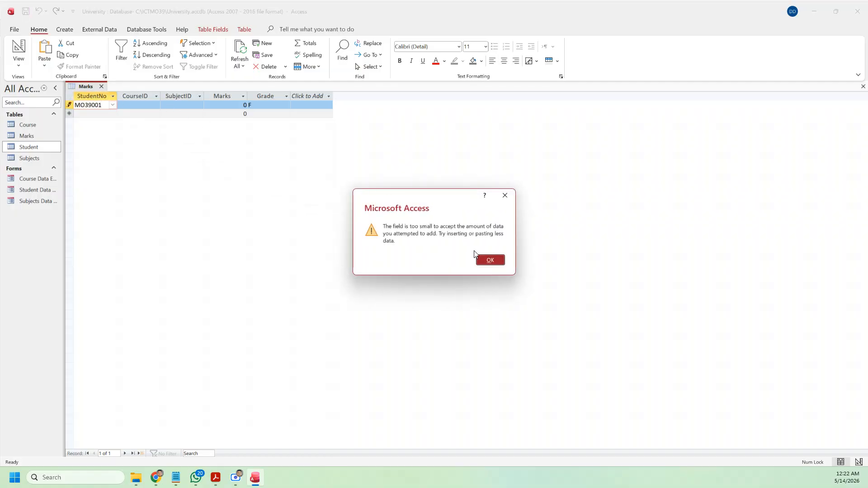
click(491, 260)
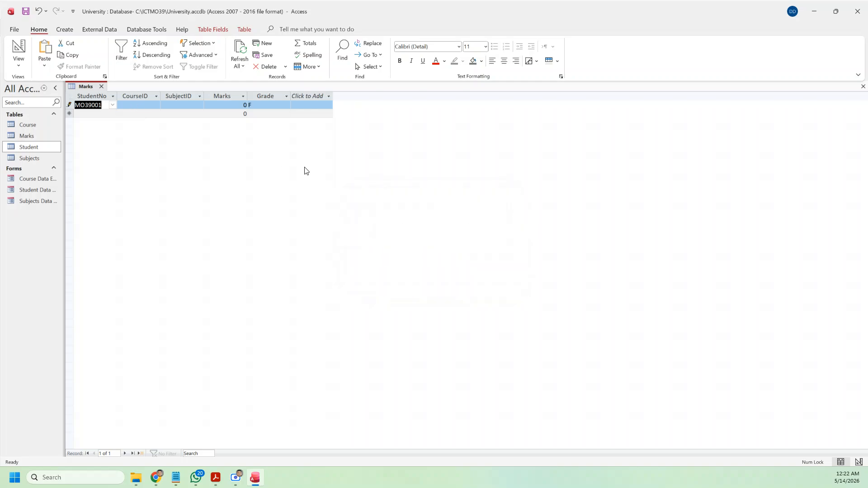
click(96, 113)
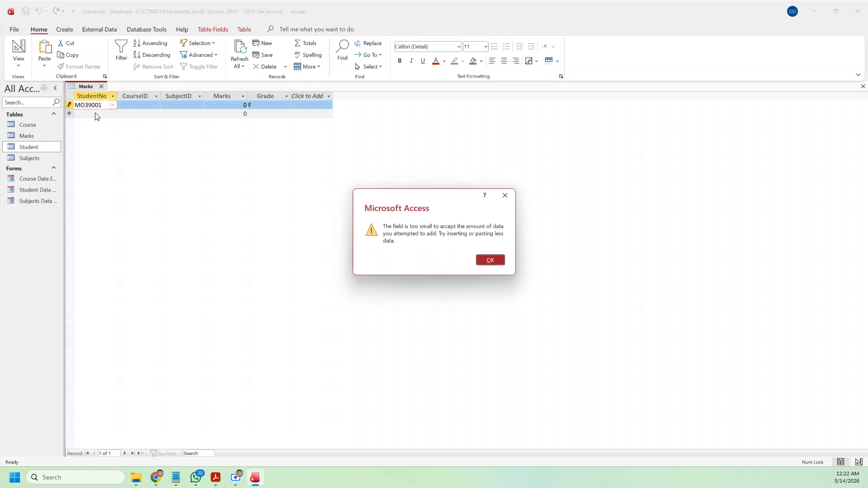
key(Return)
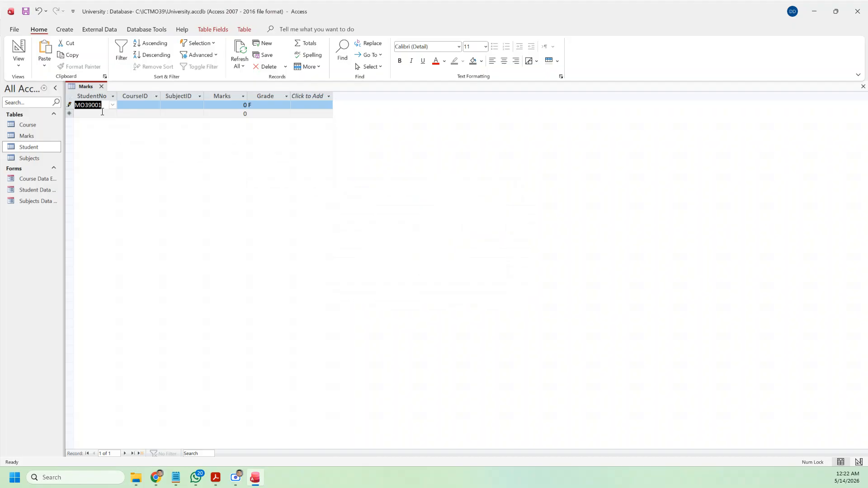
click(105, 107)
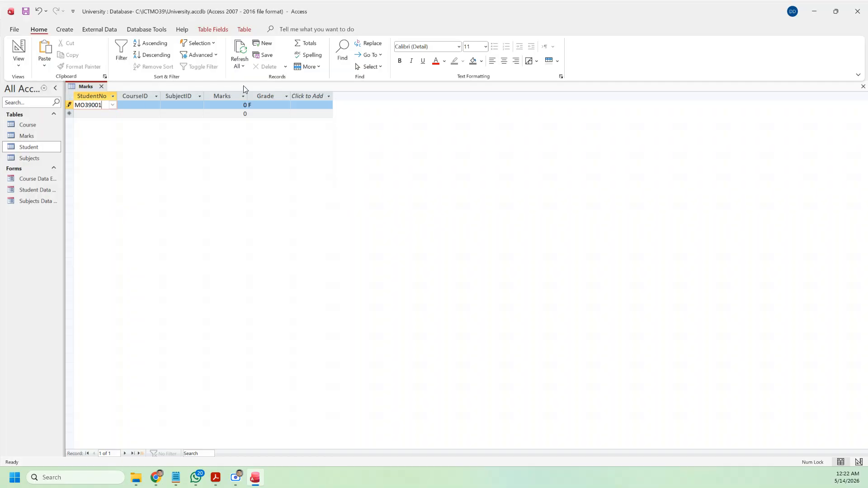
Step: Close the Marks table, discarding the rejected record
click(101, 87)
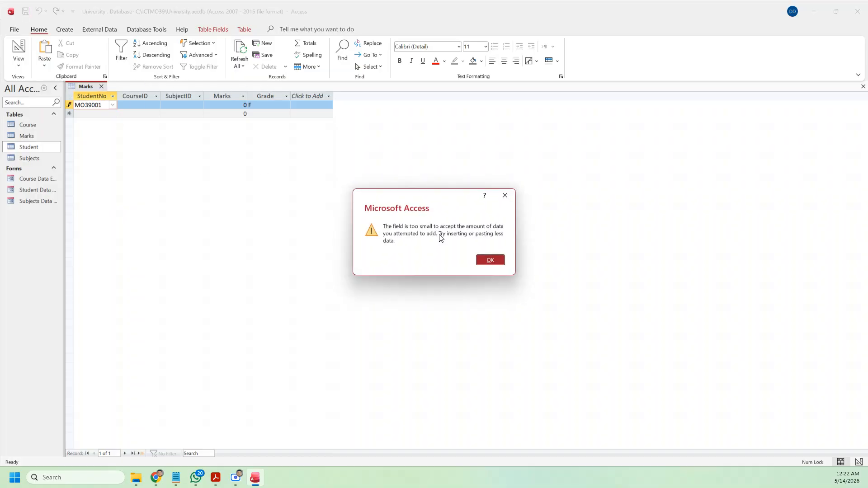
click(490, 259)
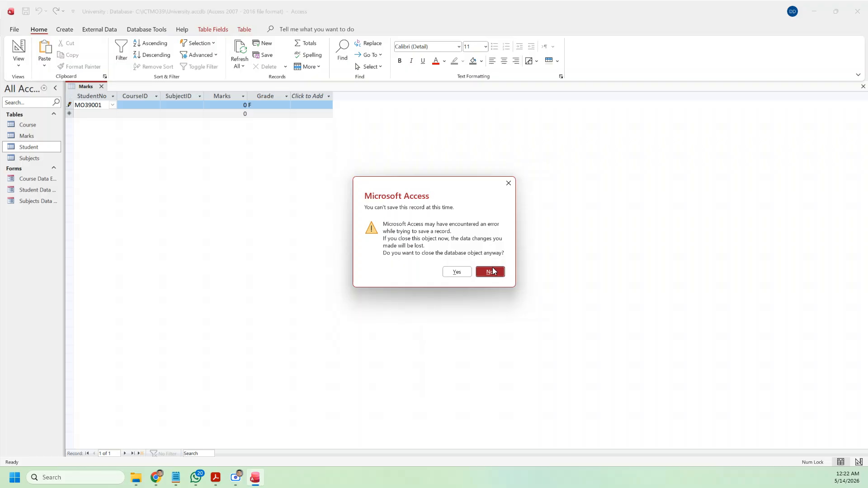
click(457, 272)
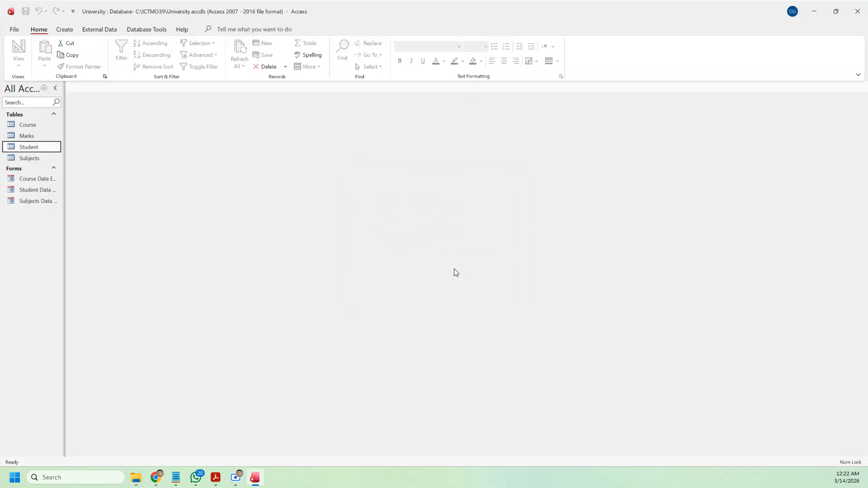
Step: Open Marks in Design View and close the Student table's design
double_click(30, 147)
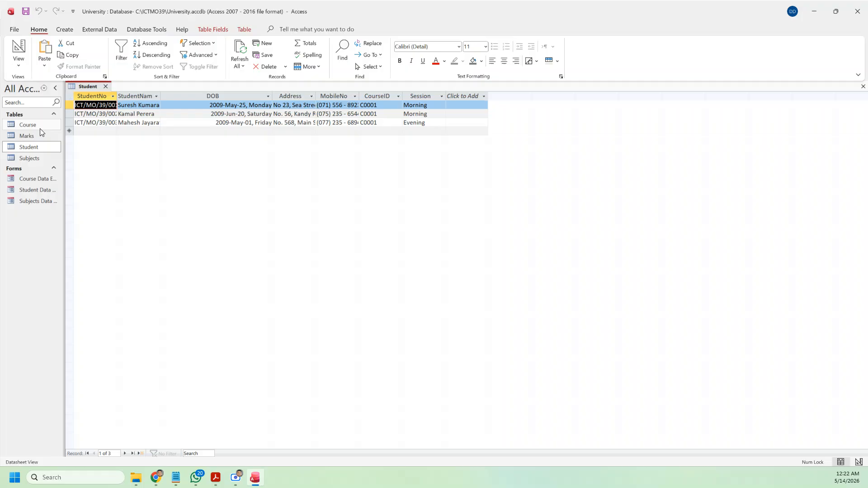
double_click(37, 136)
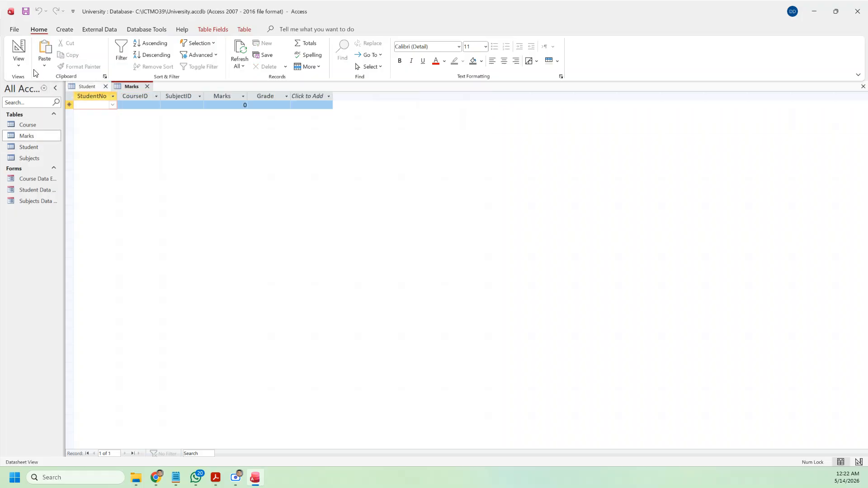
click(18, 66)
click(37, 100)
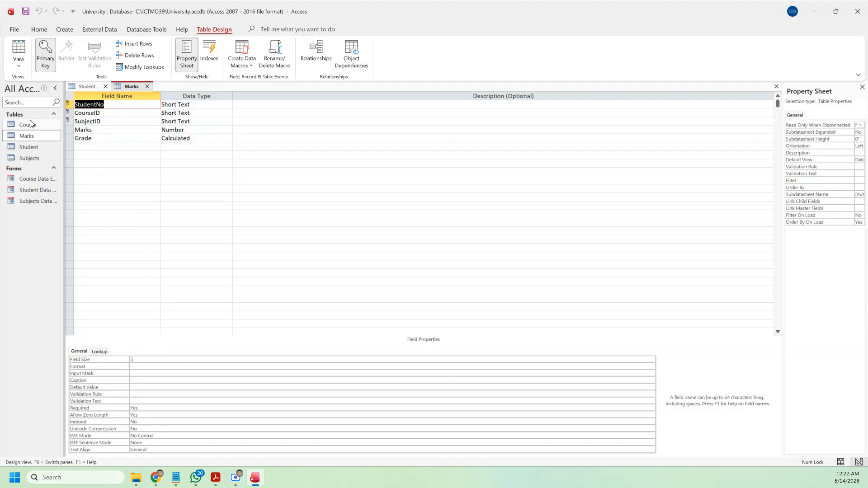
double_click(27, 147)
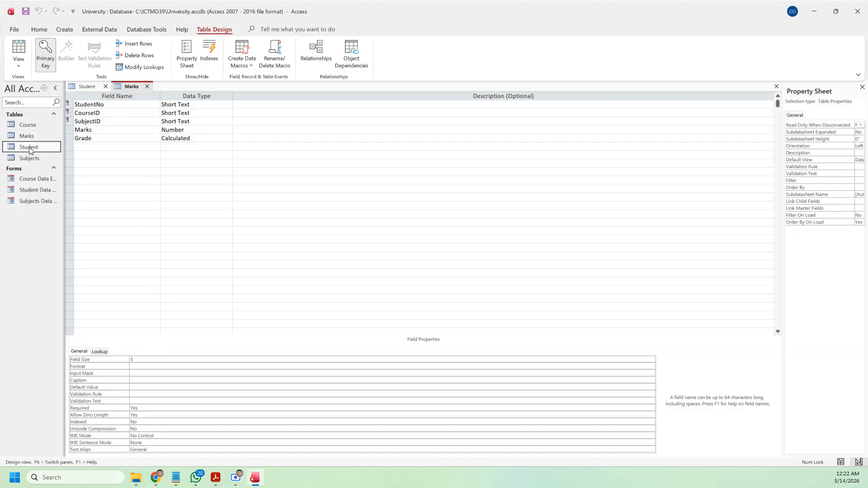
click(16, 48)
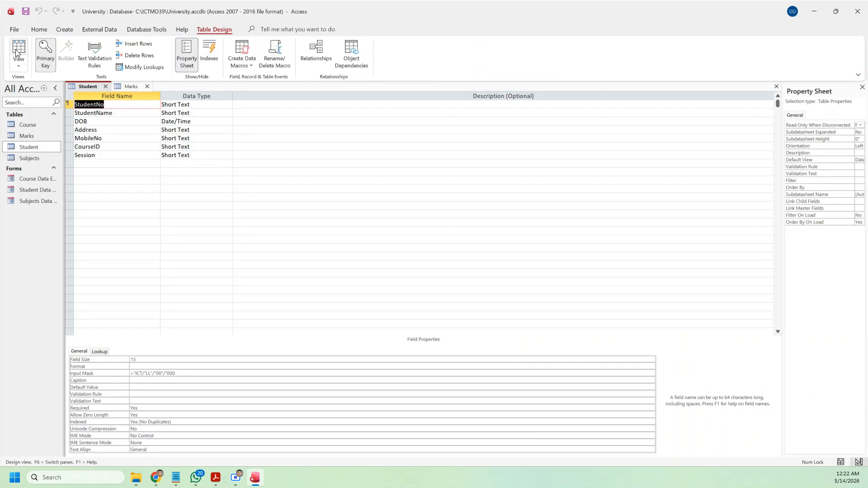
click(106, 86)
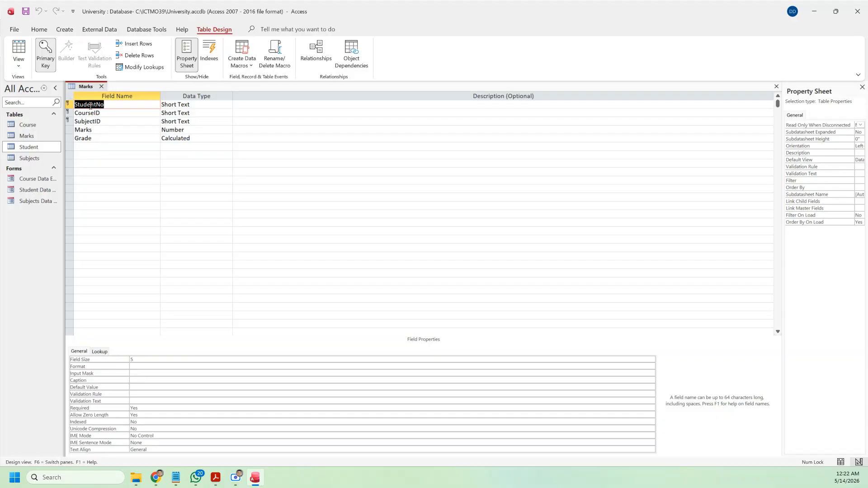
Step: Set the StudentNo field size to 15 and save the Marks table
click(131, 359)
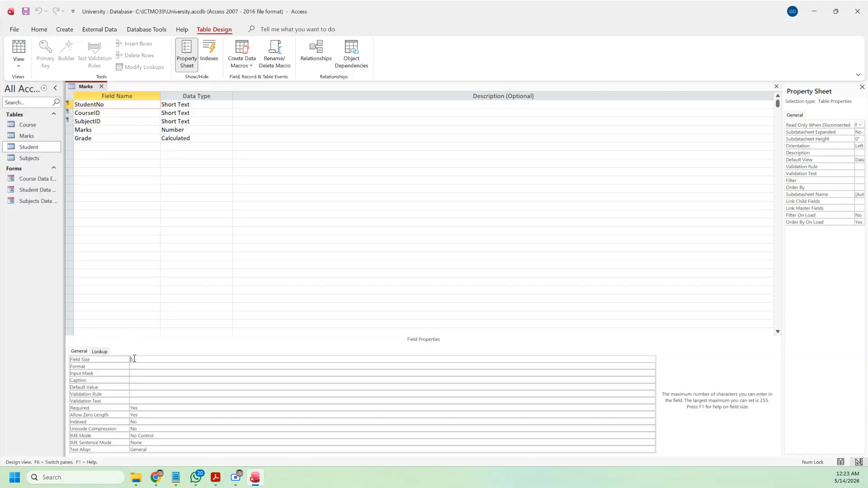
text(1)
click(26, 12)
Step: Show Marks as a datasheet and widen the StudentNo column
click(18, 47)
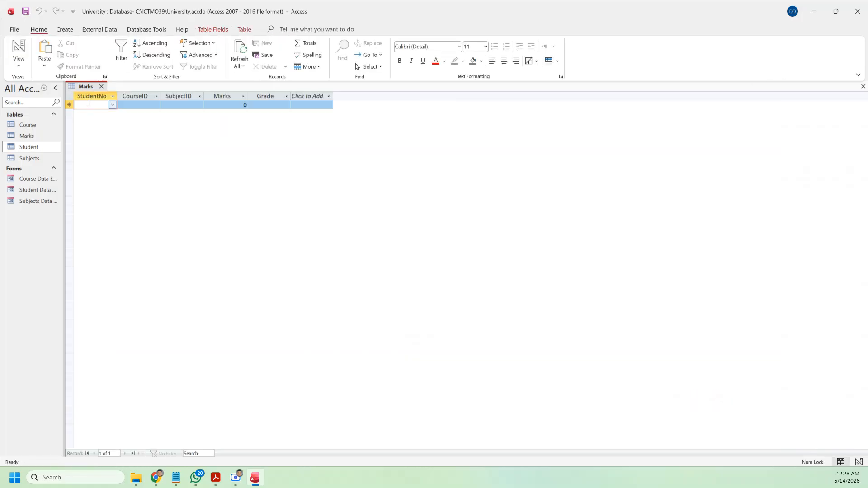
click(112, 105)
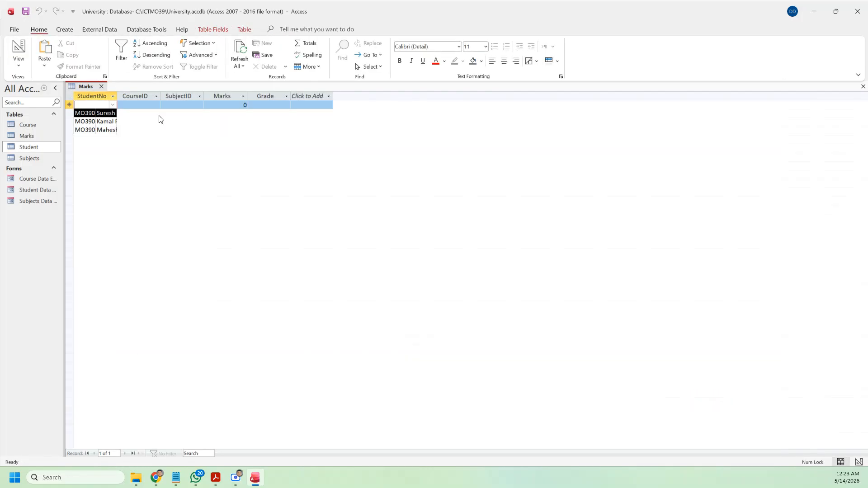
click(143, 113)
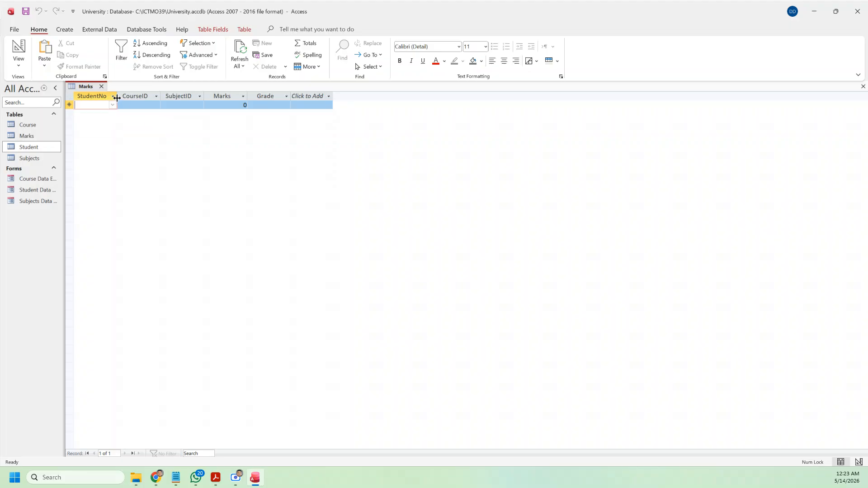
drag(115, 96, 352, 96)
Step: Start a record for the first student with course C0001 and subject S0001, then return to Design View
click(159, 104)
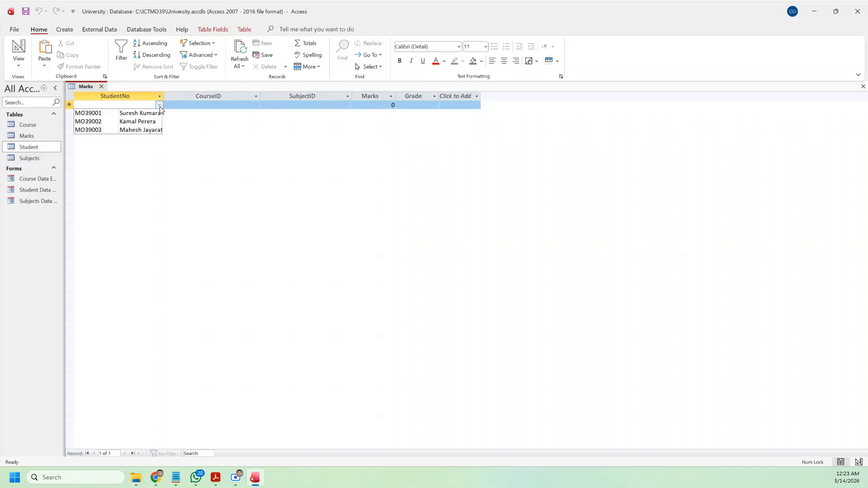
click(136, 114)
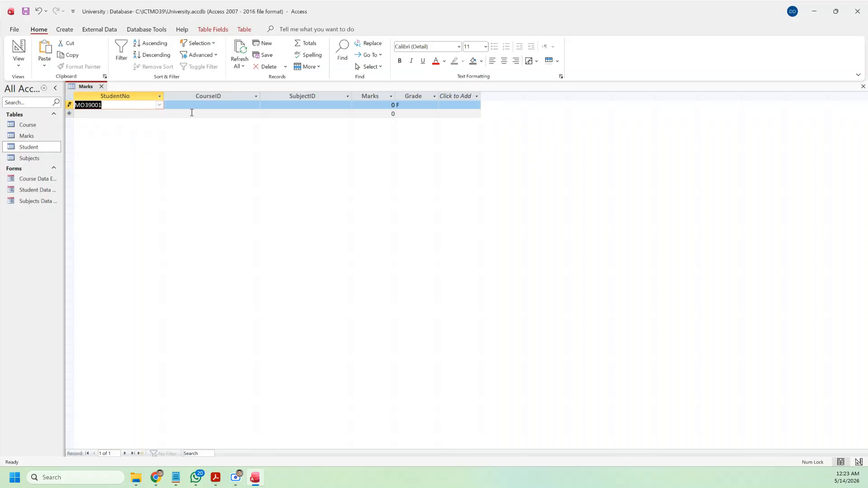
click(223, 106)
click(255, 104)
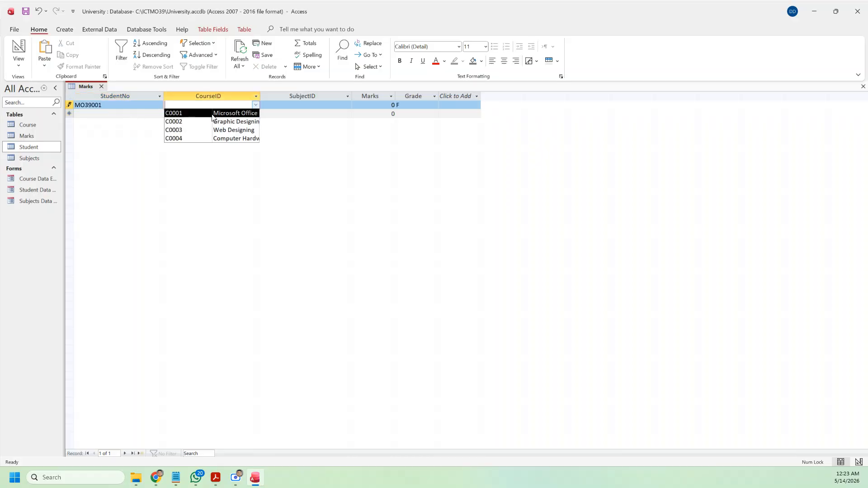
click(235, 115)
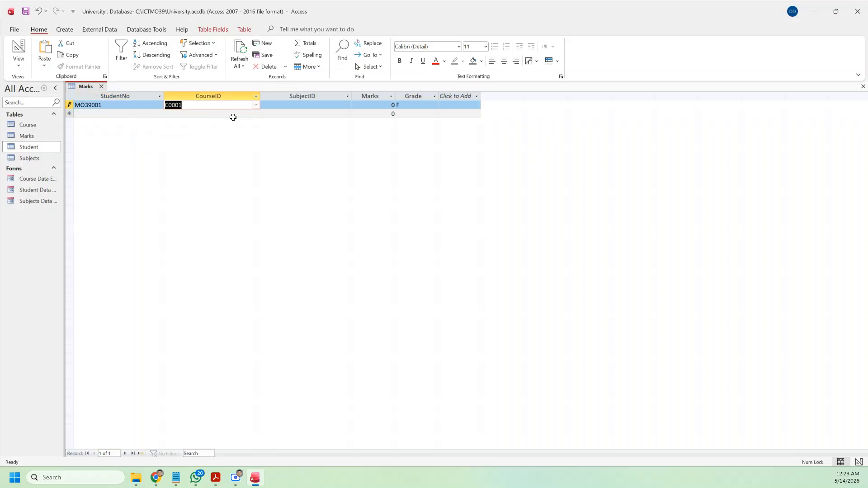
click(287, 103)
click(347, 104)
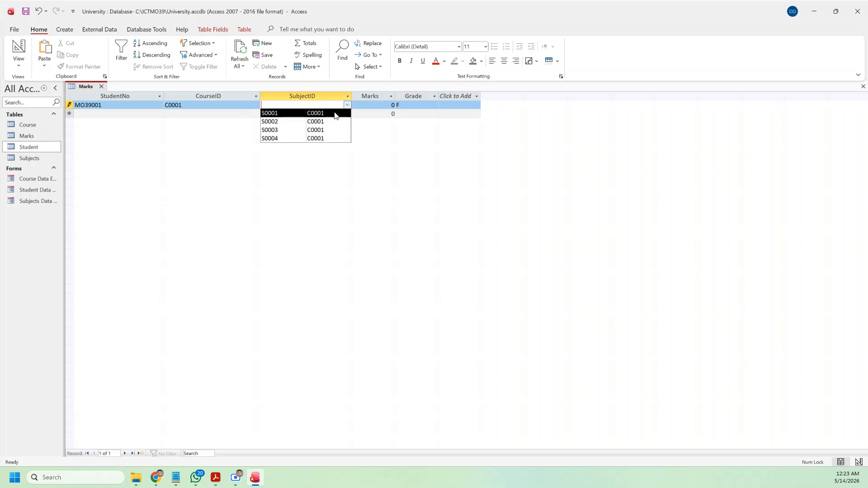
click(335, 113)
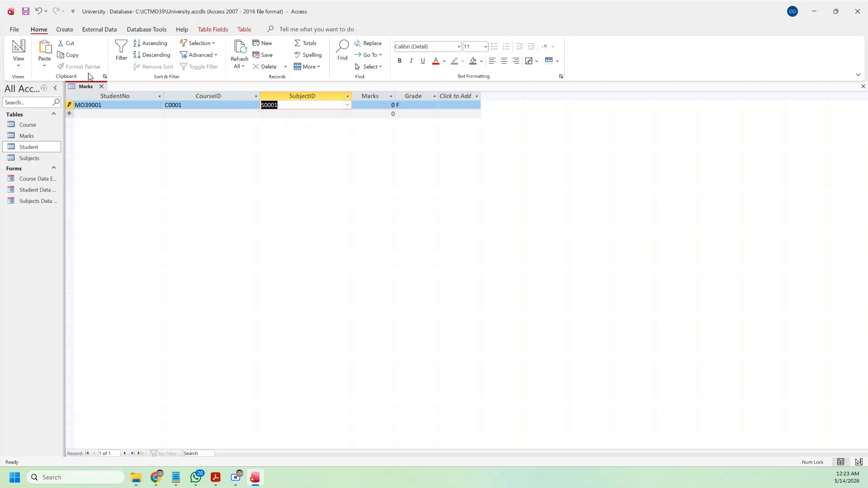
click(23, 70)
click(43, 101)
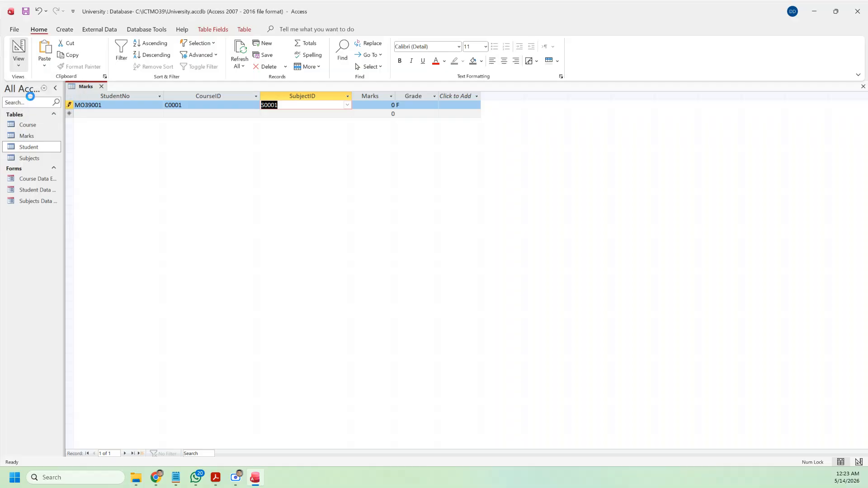
Step: Set the SubjectID lookup's Column Count to 3 and save the design
click(107, 121)
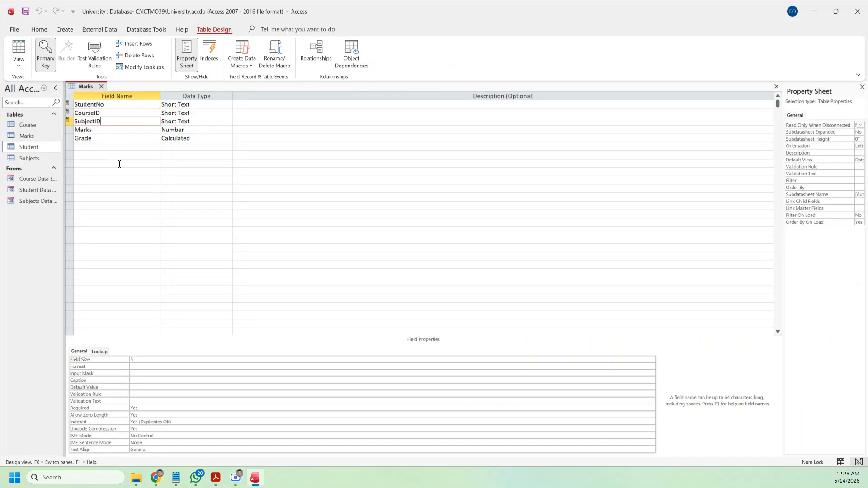
click(101, 352)
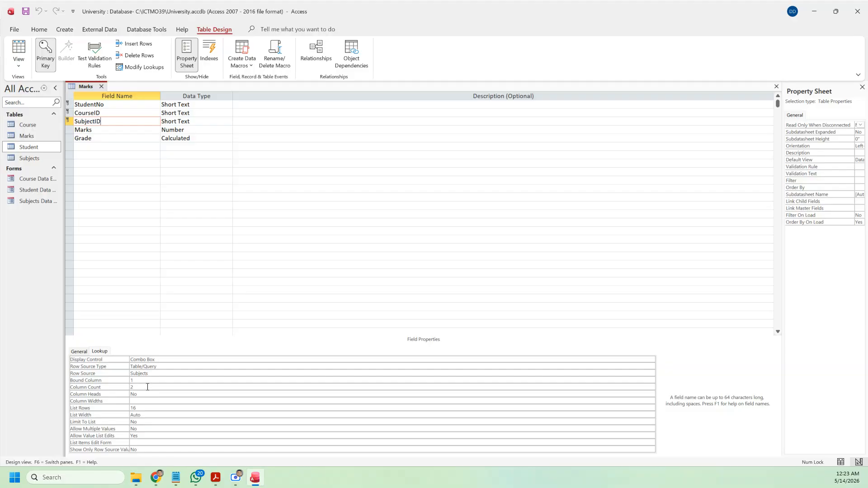
click(147, 387)
key(BackSpace)
text(3)
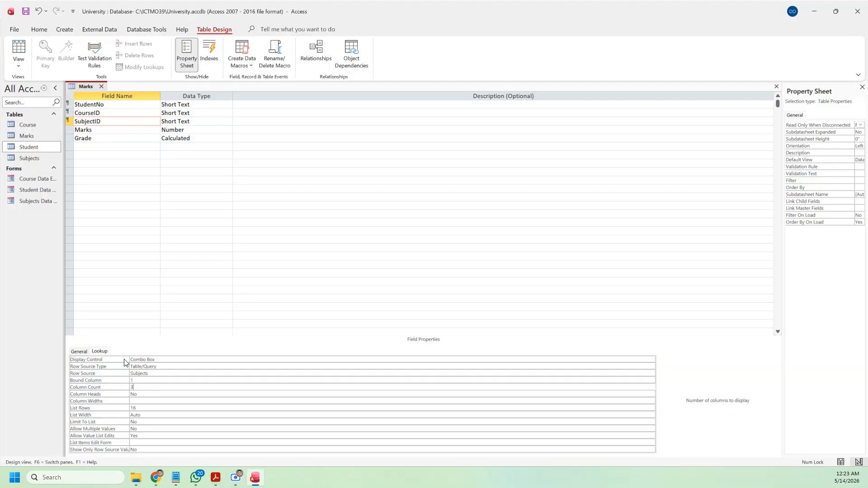
click(26, 12)
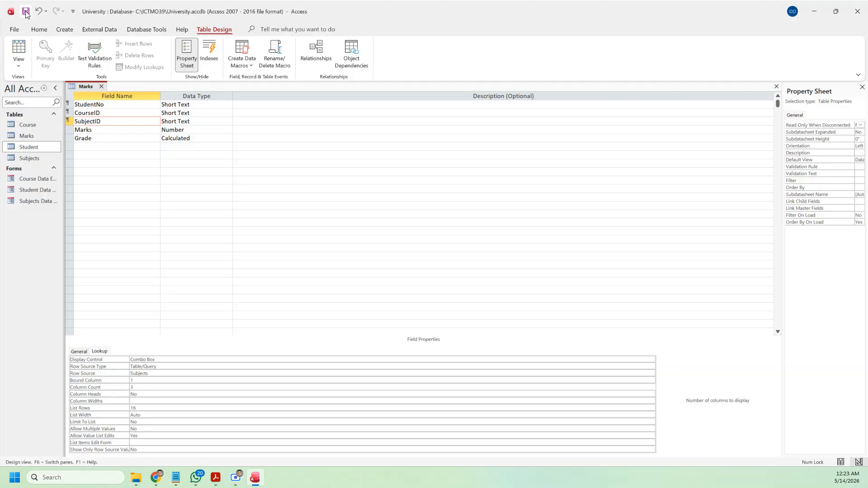
Step: In Datasheet View, check the subject names and enter 78 marks, graded A
click(19, 47)
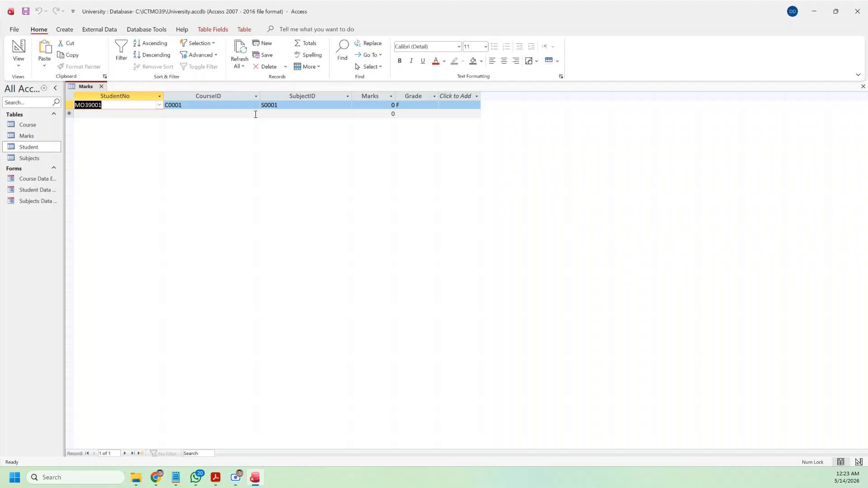
click(346, 106)
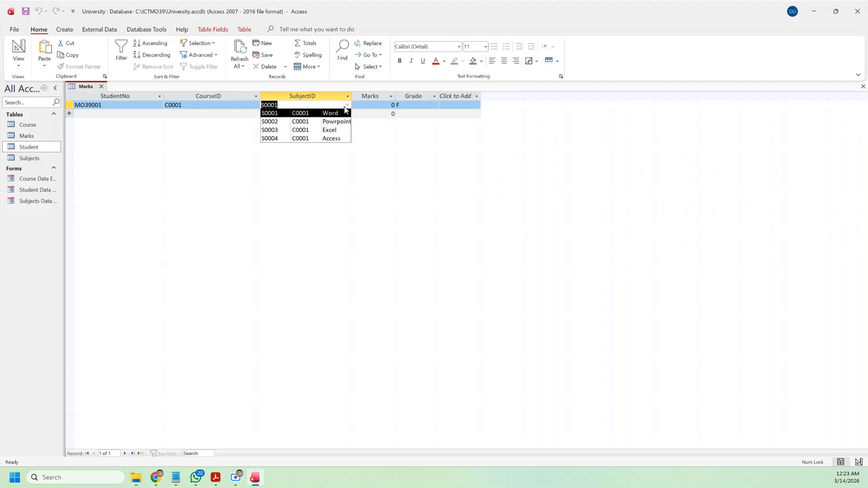
click(340, 114)
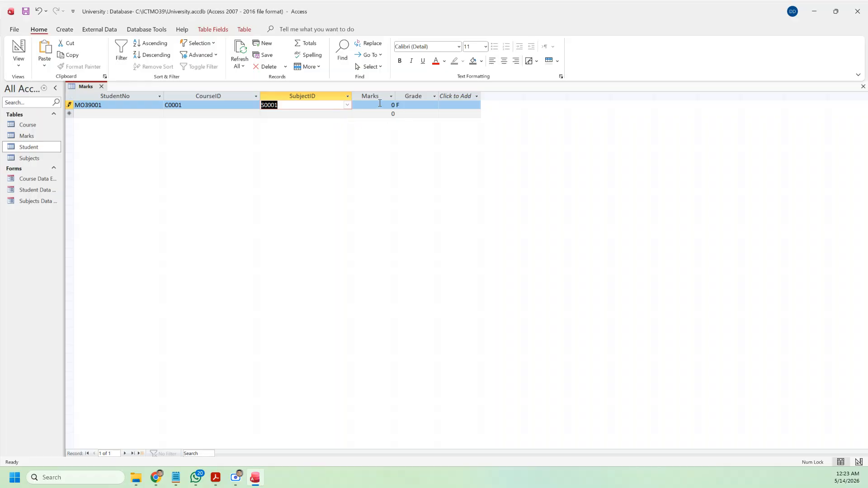
key(Tab)
text(7)
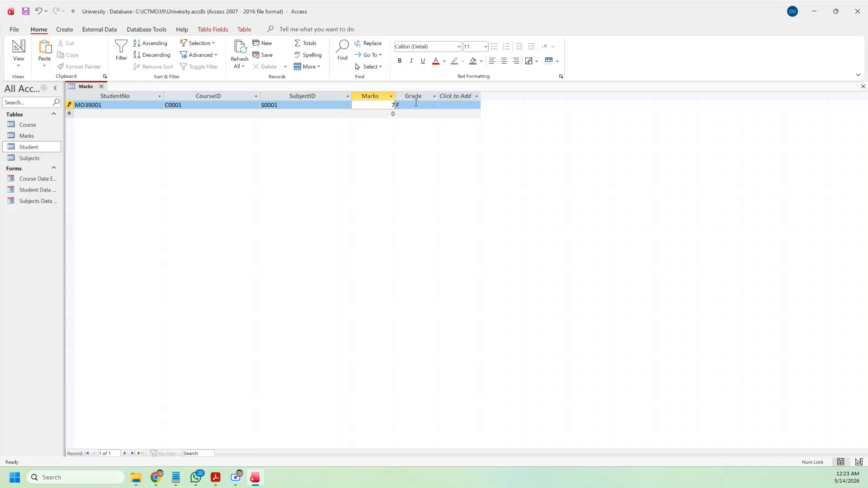
key(Tab)
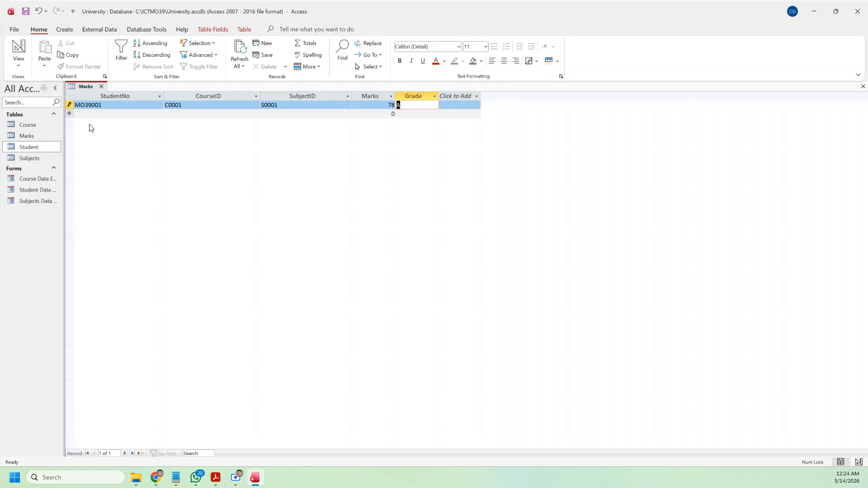
Step: Build a columnar form from all Marks fields, titled Marks Data Entry Form, and open it
click(69, 32)
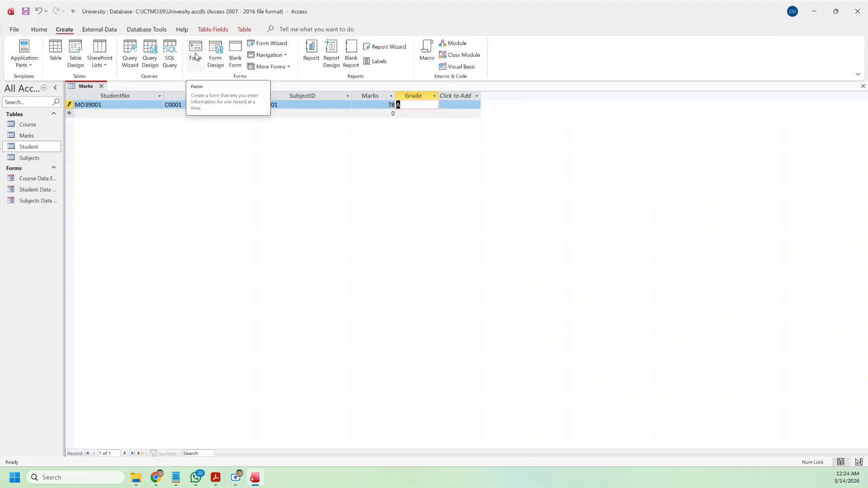
click(263, 43)
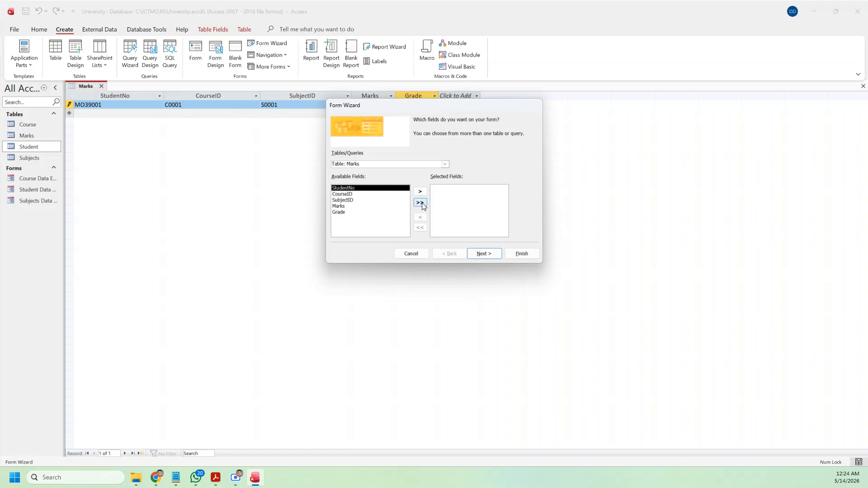
click(422, 203)
click(486, 254)
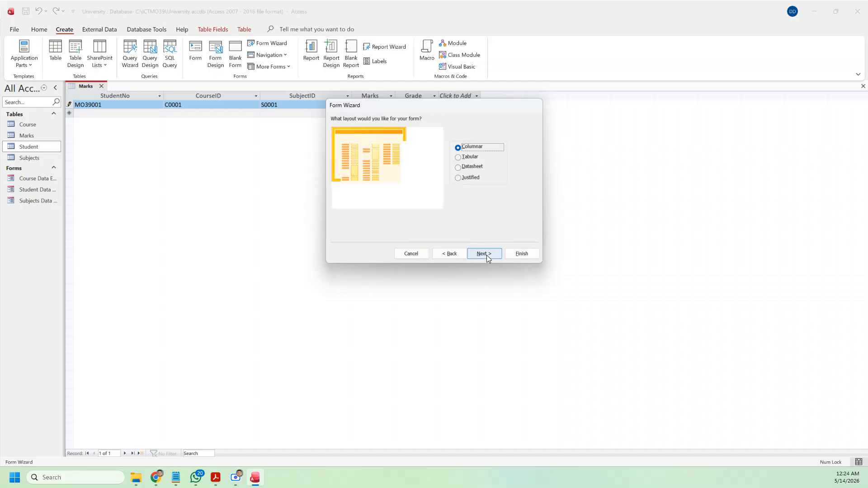
click(486, 255)
click(429, 130)
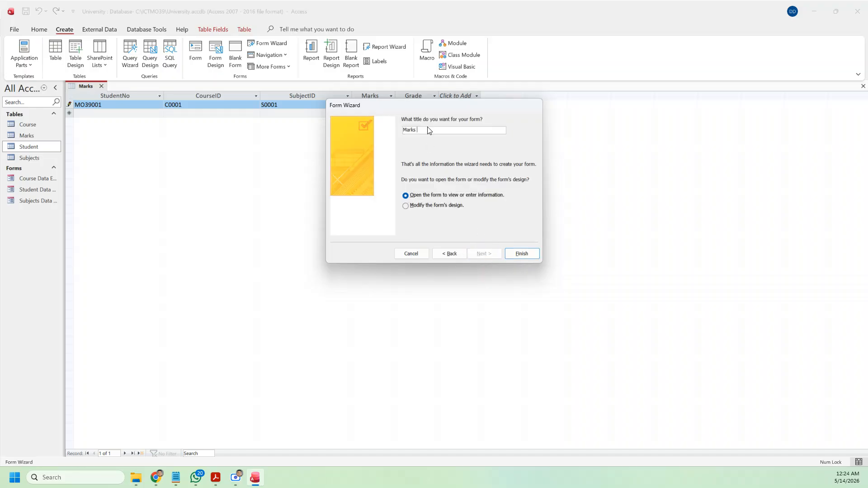
text(DAt)
key(BackSpace)
click(521, 253)
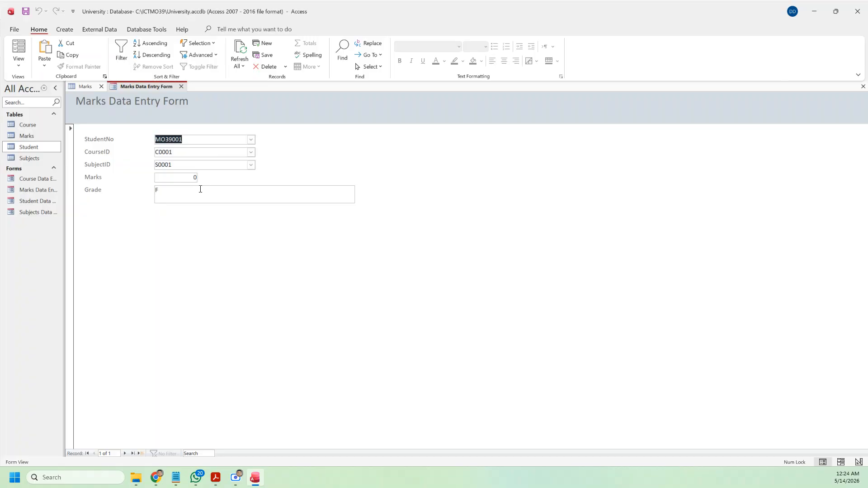
Step: Enter 78 marks in the first form record and start a new blank record
key(Tab)
key(Tab)
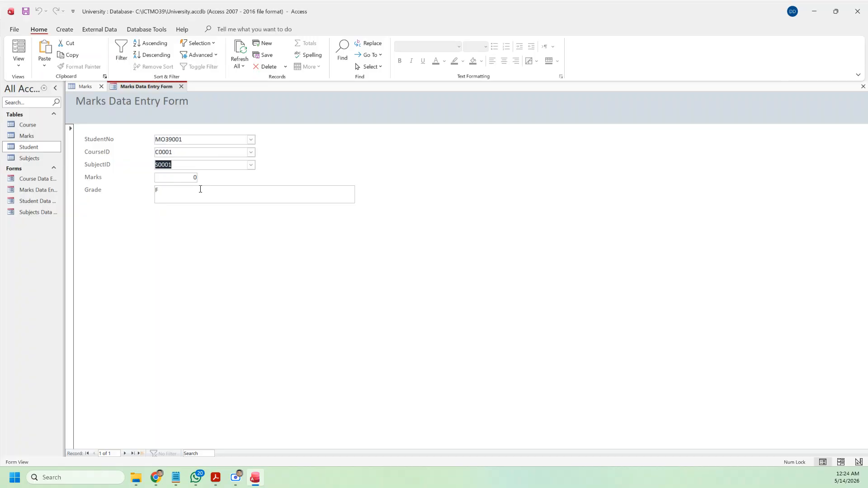
key(Tab)
text(78)
key(Tab)
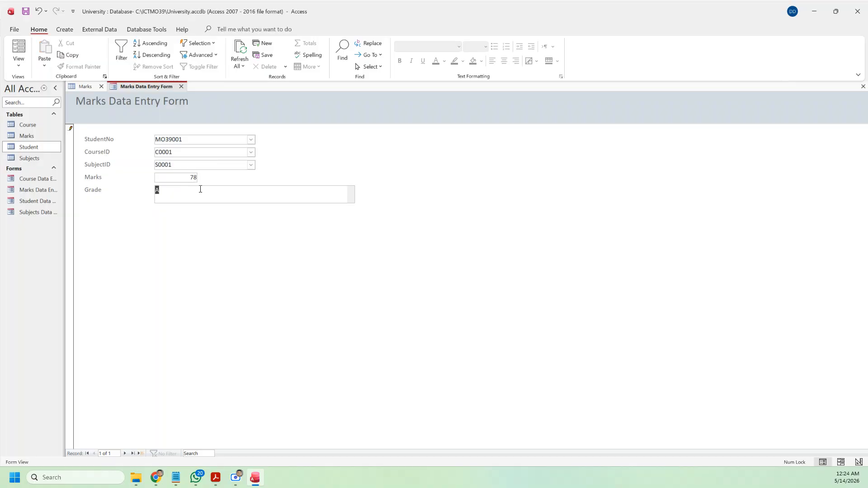
click(141, 454)
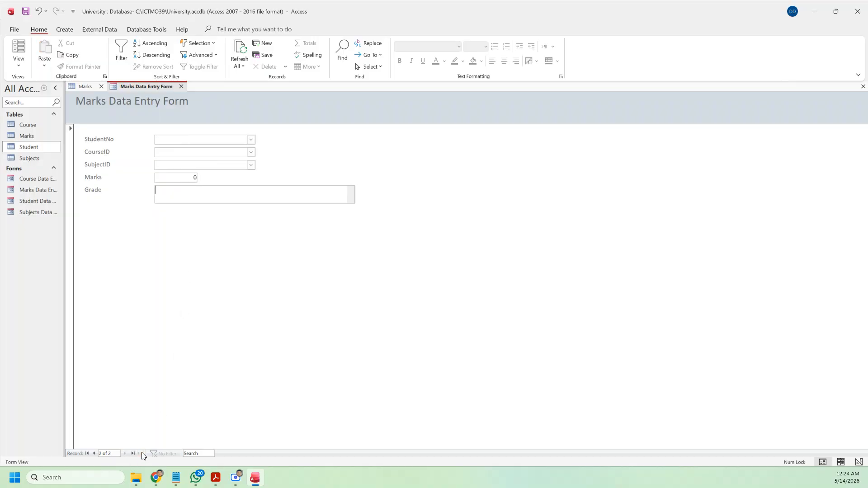
click(94, 454)
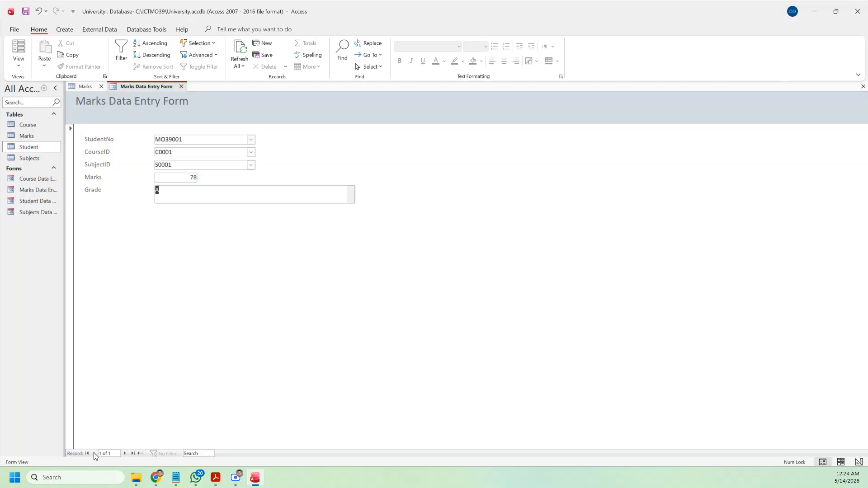
click(125, 454)
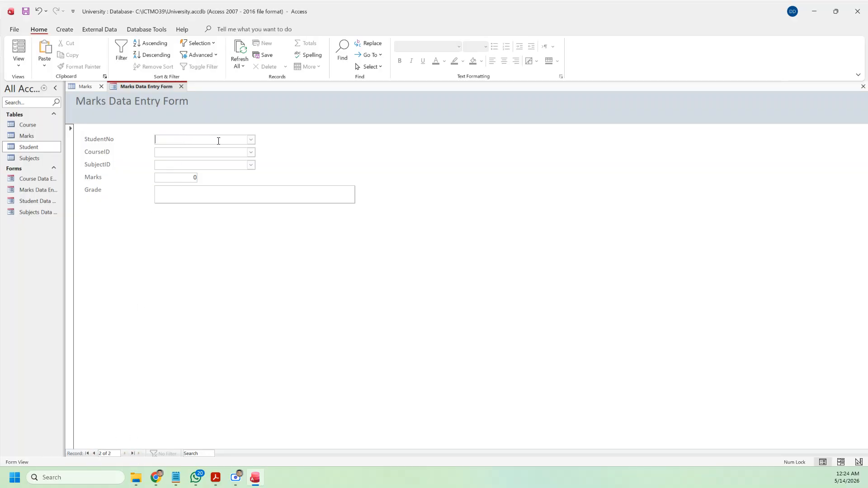
Step: Record 55 marks for the first student, course C0001, subject S0002
click(250, 140)
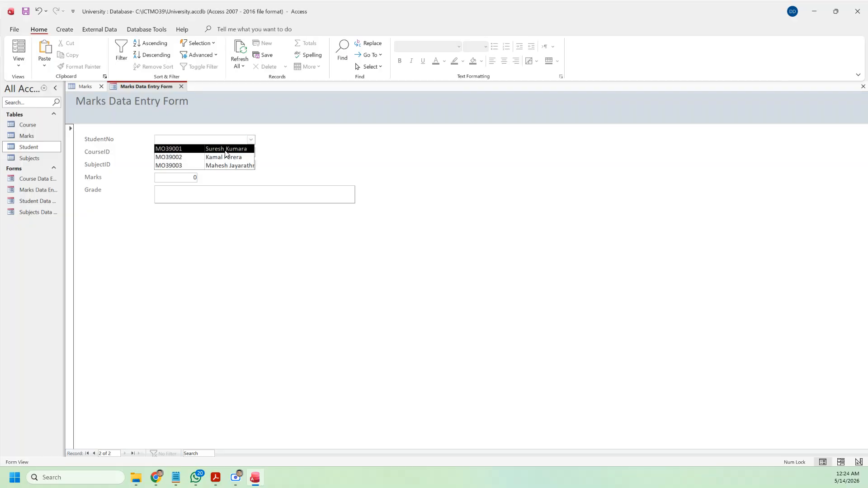
click(225, 149)
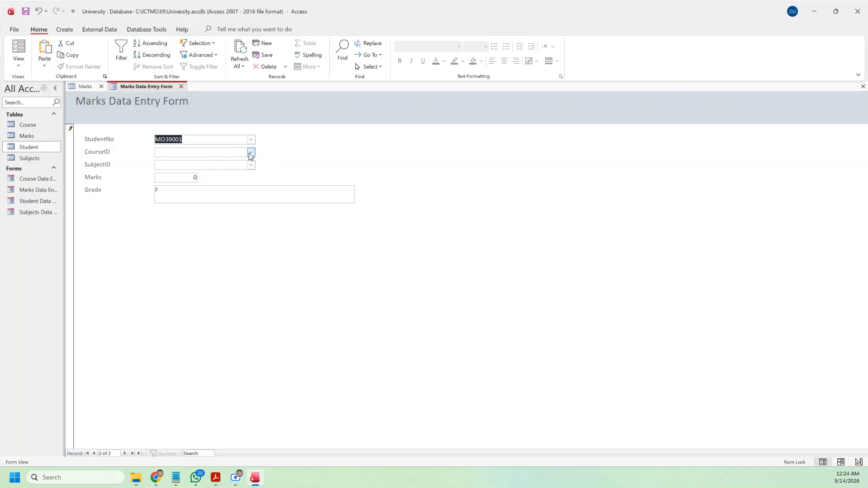
click(251, 152)
click(226, 170)
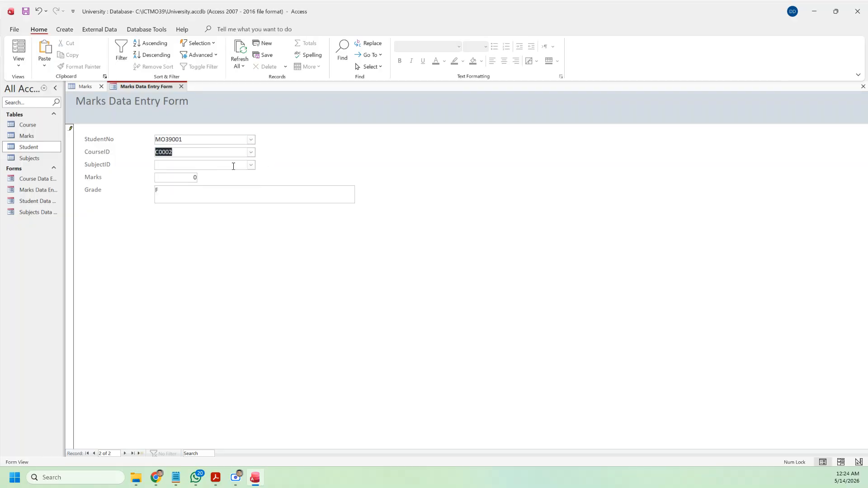
click(250, 153)
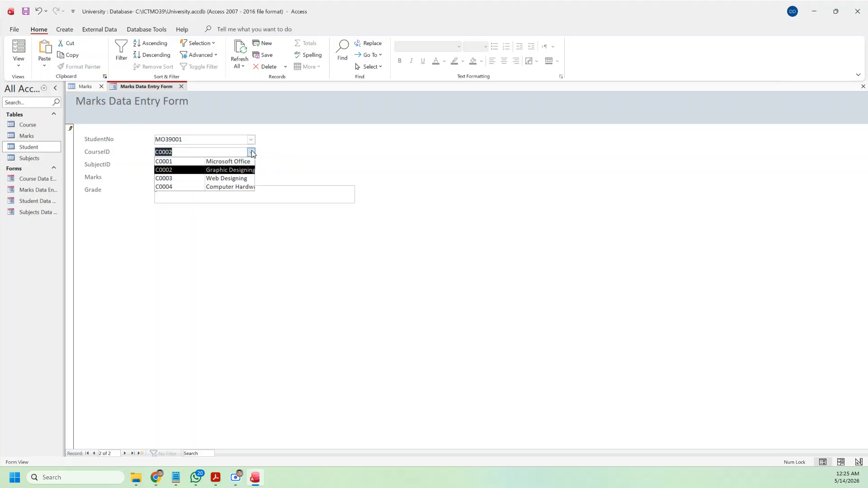
click(236, 161)
click(251, 164)
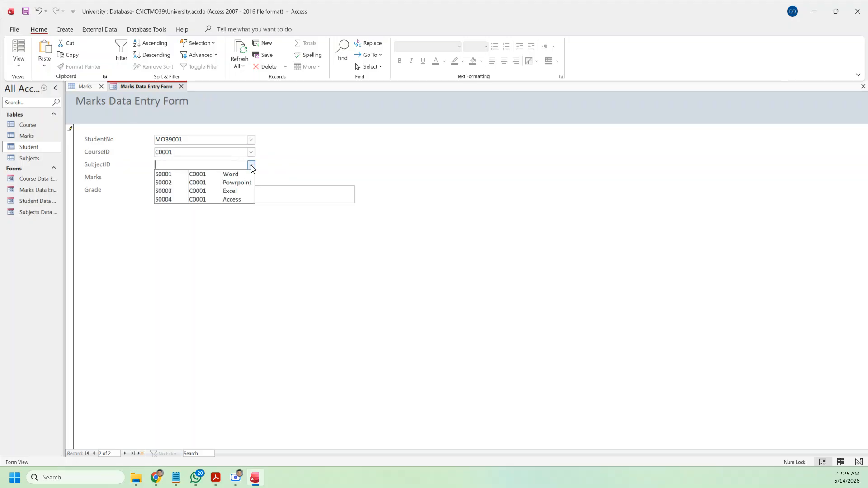
click(239, 181)
click(183, 177)
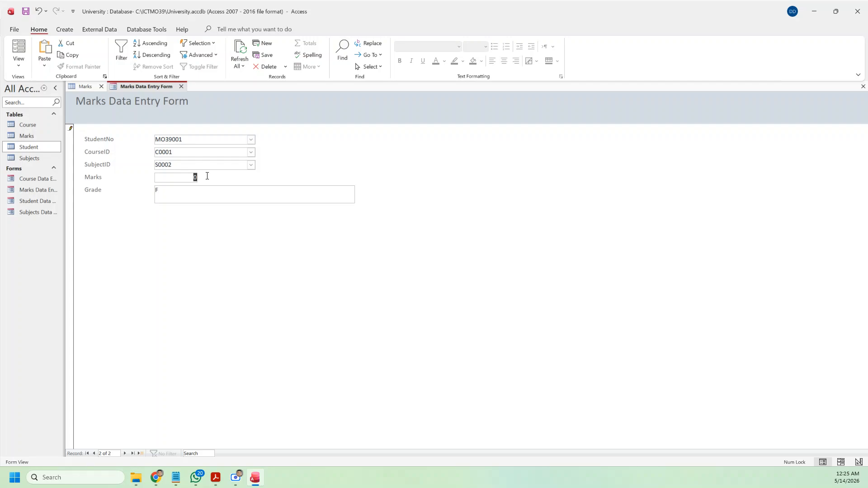
text(55)
key(Tab)
Step: Add a new record for the first student, course C0001, subject S0003, with 45 marks
click(141, 453)
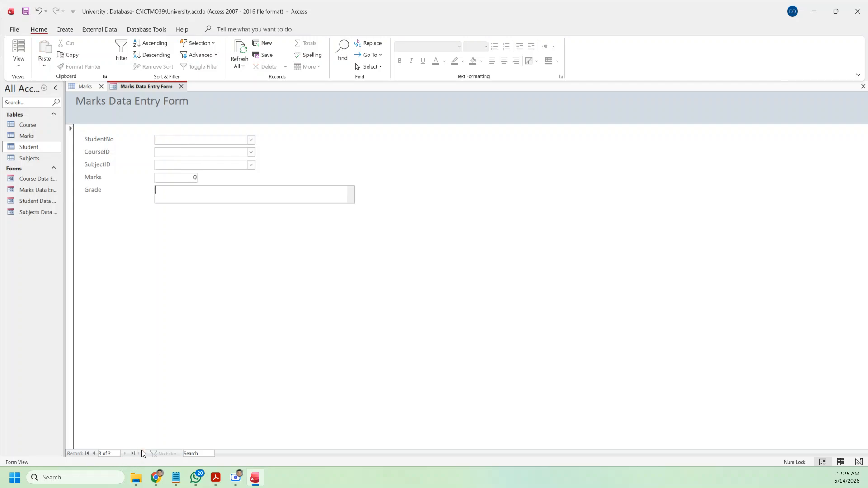
click(251, 142)
click(213, 149)
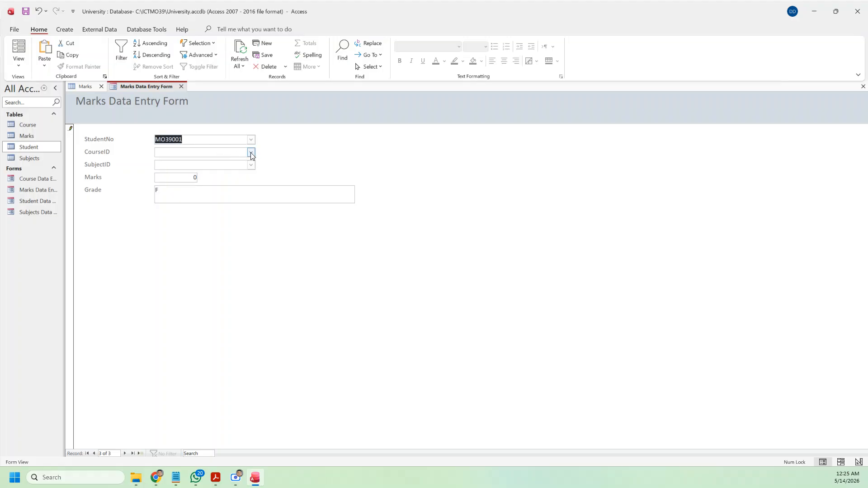
click(252, 153)
click(235, 162)
click(251, 164)
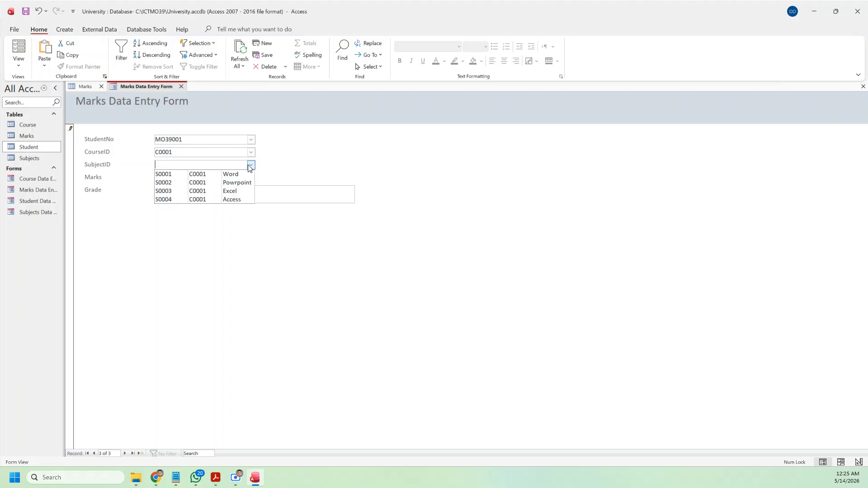
click(211, 187)
key(Tab)
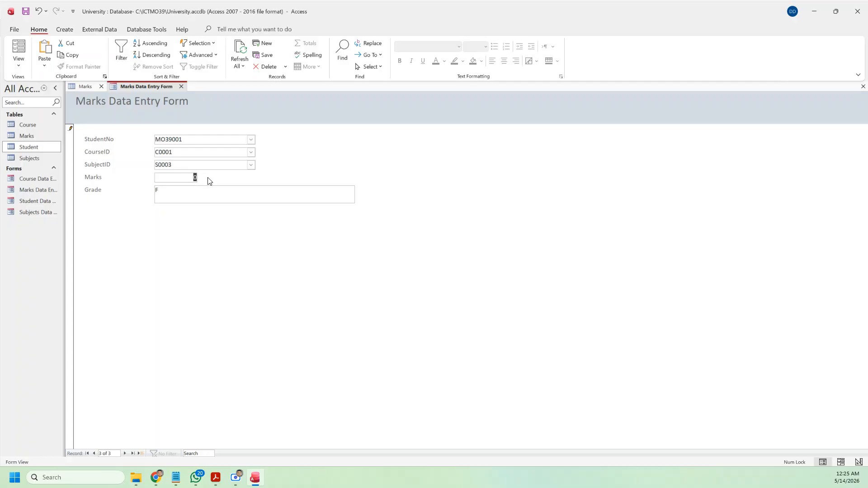
text(45)
Step: Add a record for the first student, course C0001, subject S0004 (Access), and enter its marks
click(141, 454)
click(251, 140)
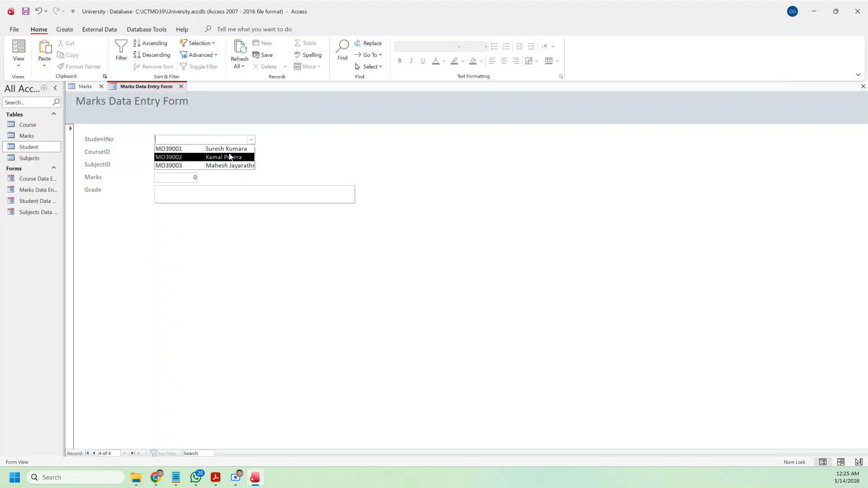
click(231, 149)
click(251, 153)
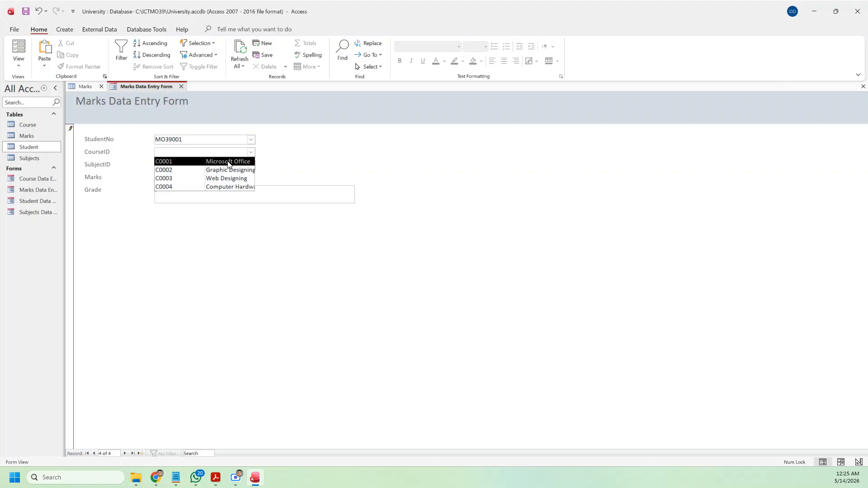
click(243, 163)
click(250, 165)
click(234, 174)
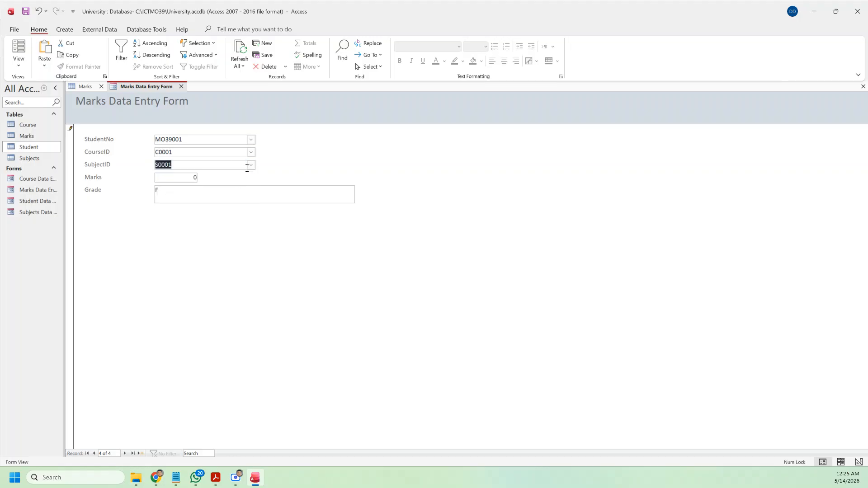
click(248, 165)
click(232, 200)
double_click(192, 178)
text(35)
Step: Add a record for the second student, course C0001, subject S0001 (Word), with 77 marks
click(140, 453)
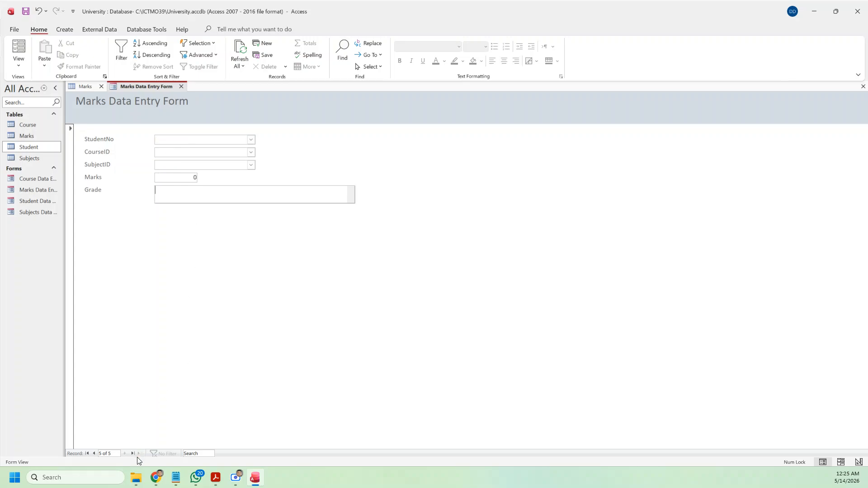
click(251, 140)
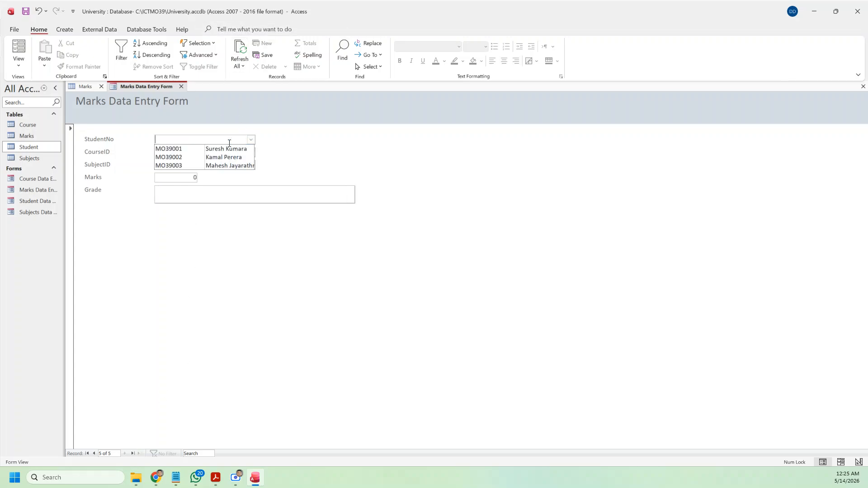
click(197, 157)
click(251, 152)
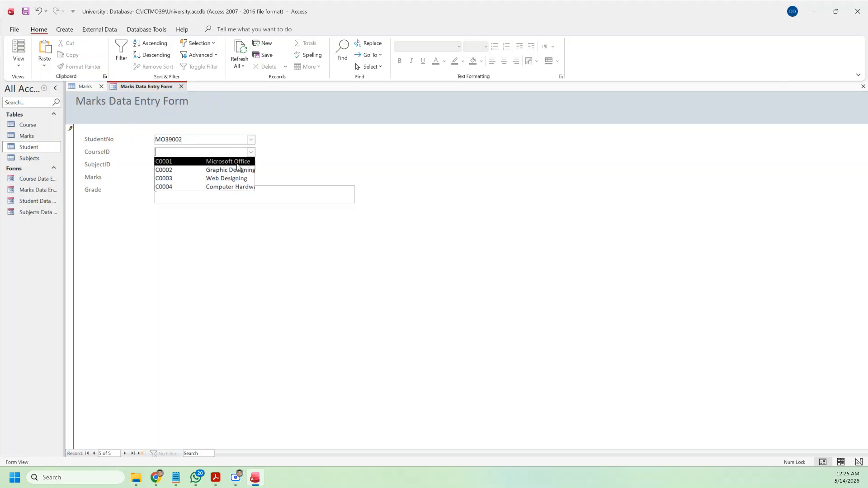
click(237, 163)
click(250, 165)
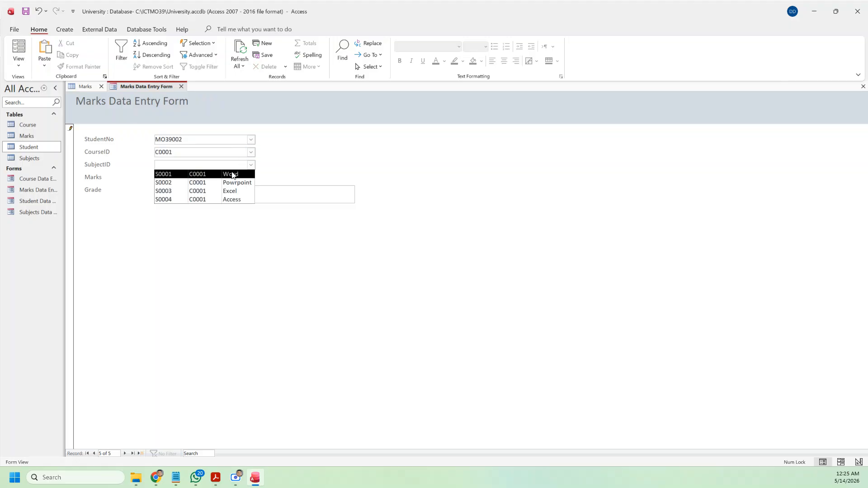
click(232, 175)
key(Tab)
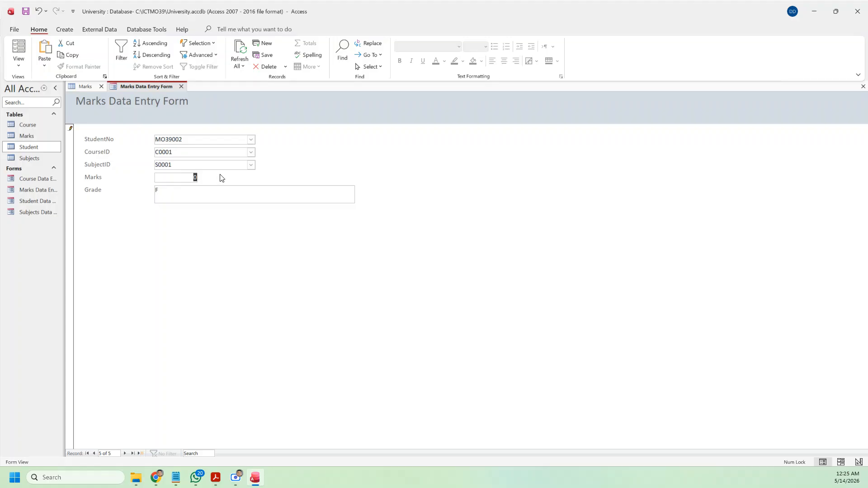
text(77)
click(275, 189)
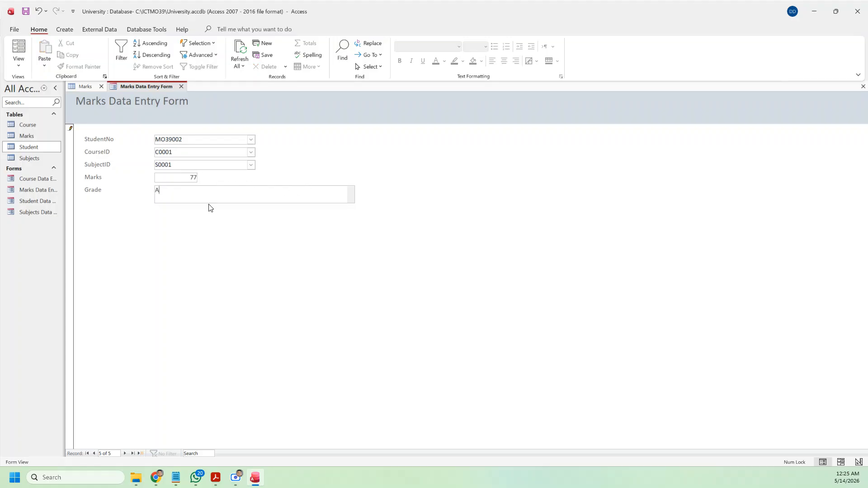
Step: Add a record for the first student, course C0001, subject S0002 (Powrpoint), with 56 marks
click(141, 454)
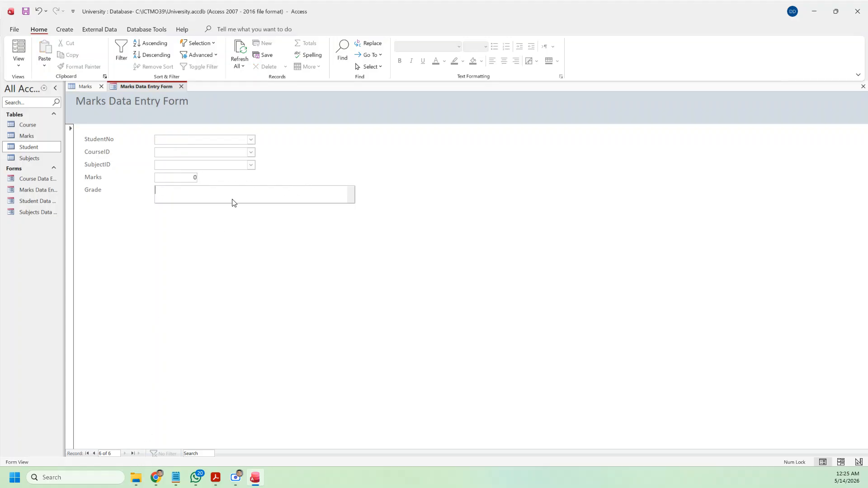
click(251, 140)
click(240, 149)
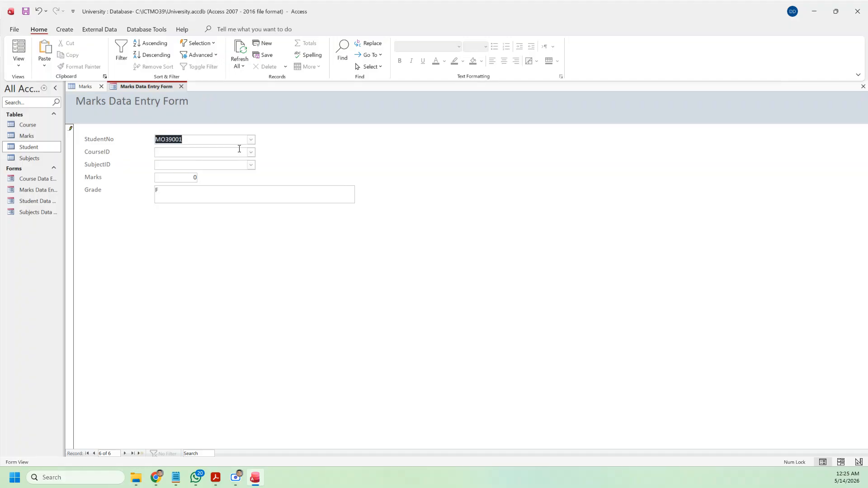
click(251, 152)
click(247, 162)
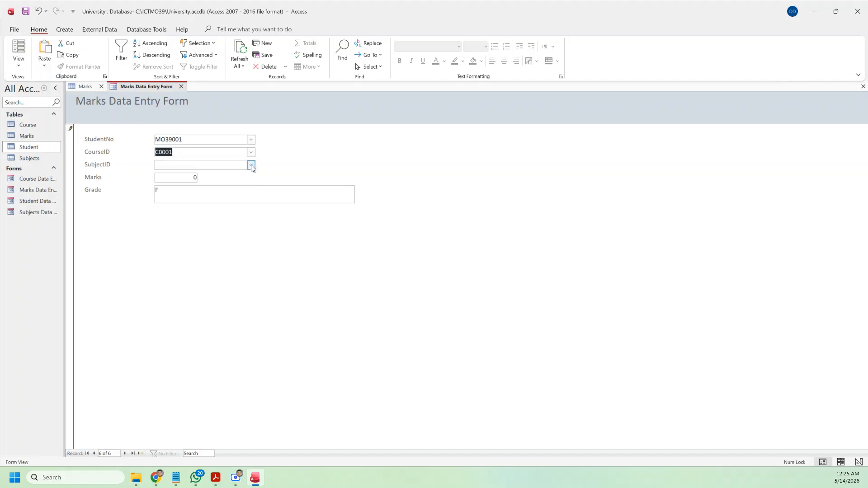
click(251, 165)
click(243, 183)
drag(185, 177, 238, 174)
text(56)
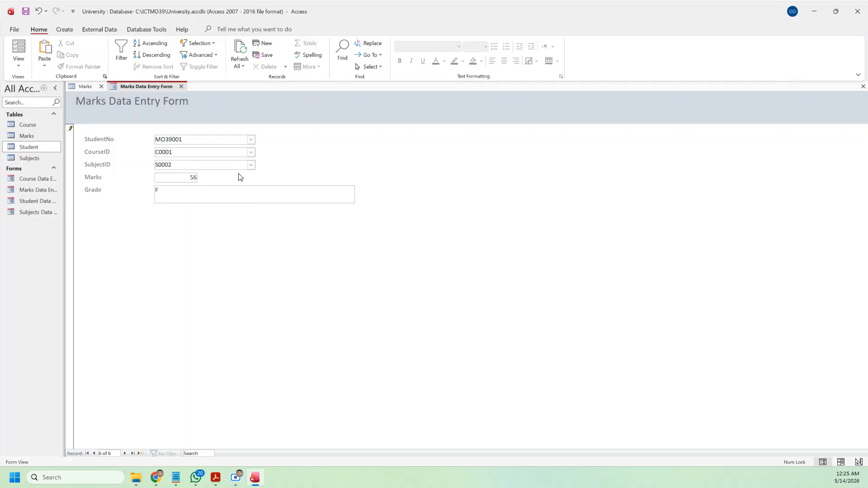
click(183, 195)
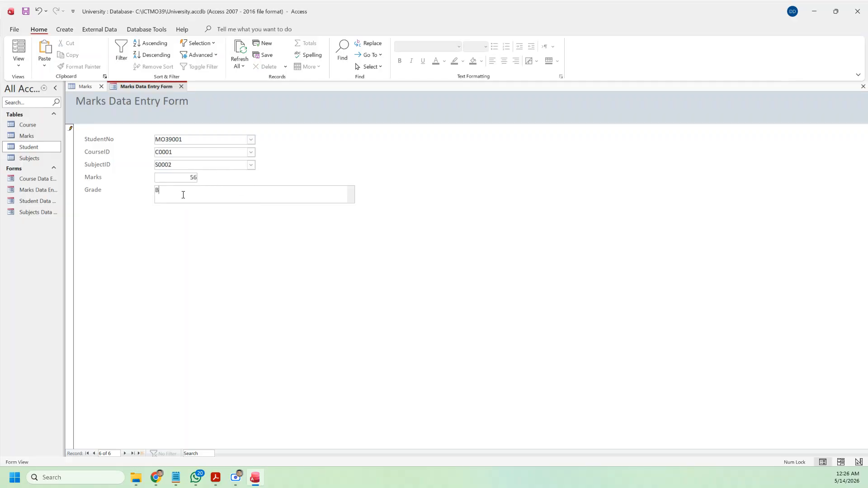
Step: Clear the duplicate-key error by switching the current marks record to the second student
click(141, 453)
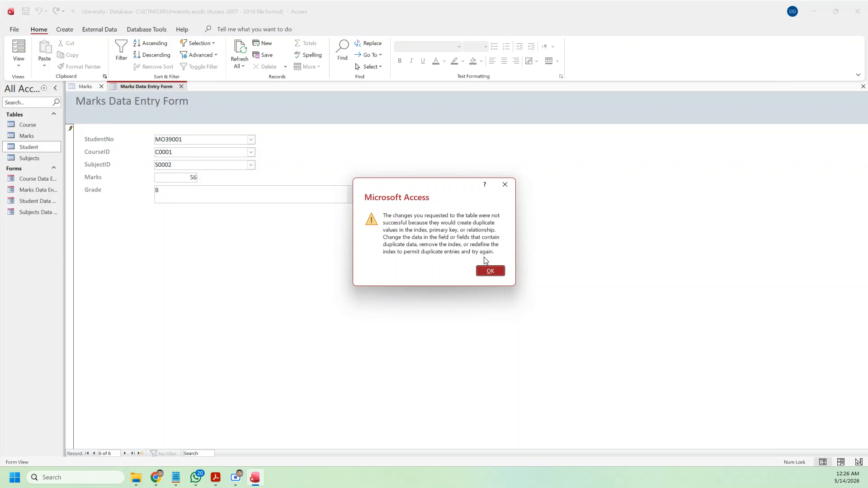
click(491, 270)
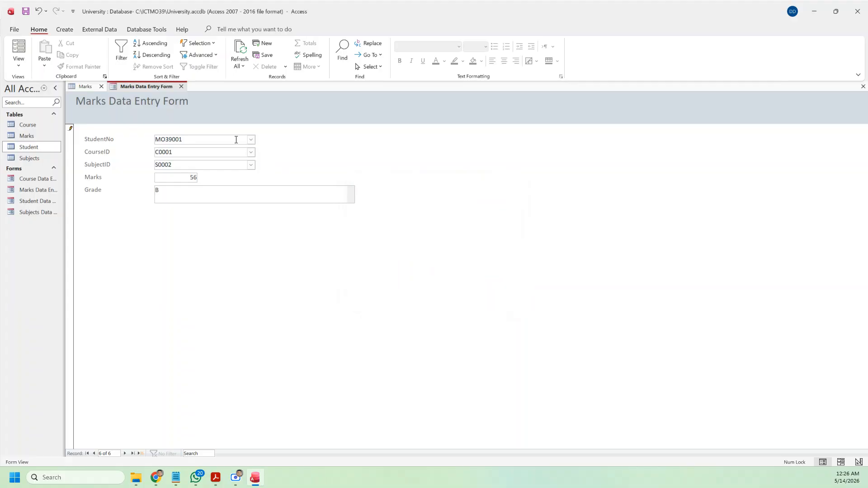
click(251, 140)
click(215, 158)
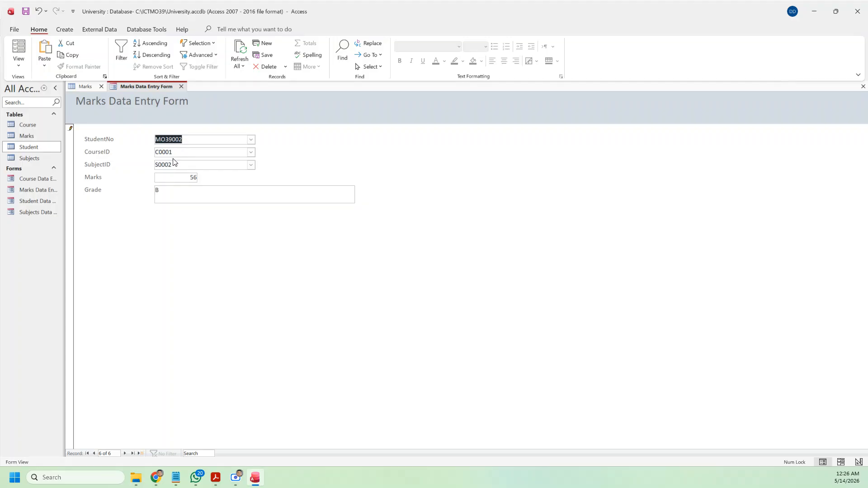
click(181, 190)
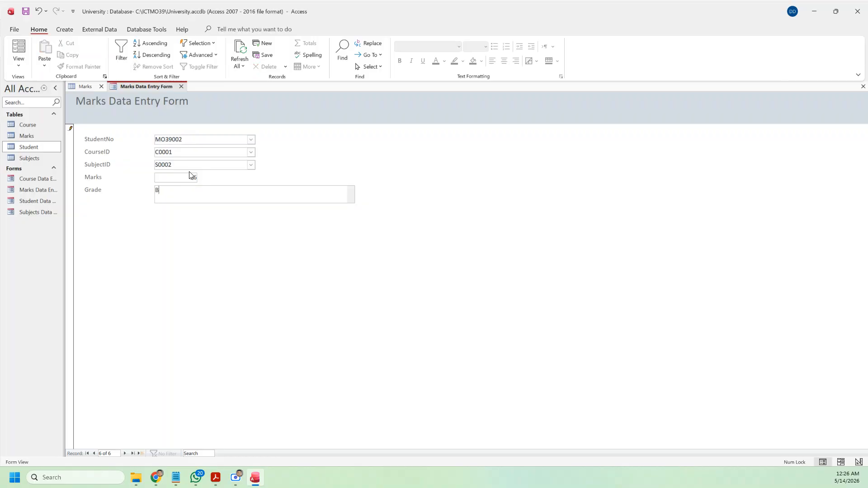
Step: Add a marks record for the second student: course C0001, subject S0003 Excel, 79 marks, grade A
click(139, 454)
click(251, 140)
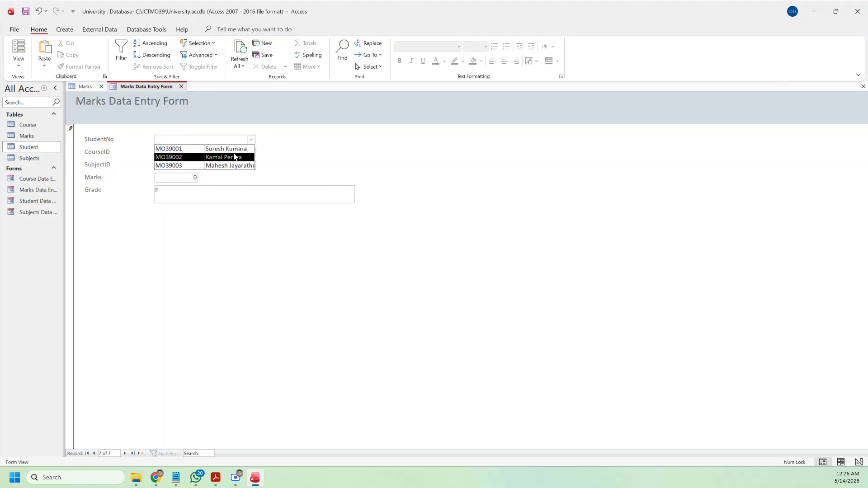
click(234, 157)
click(250, 153)
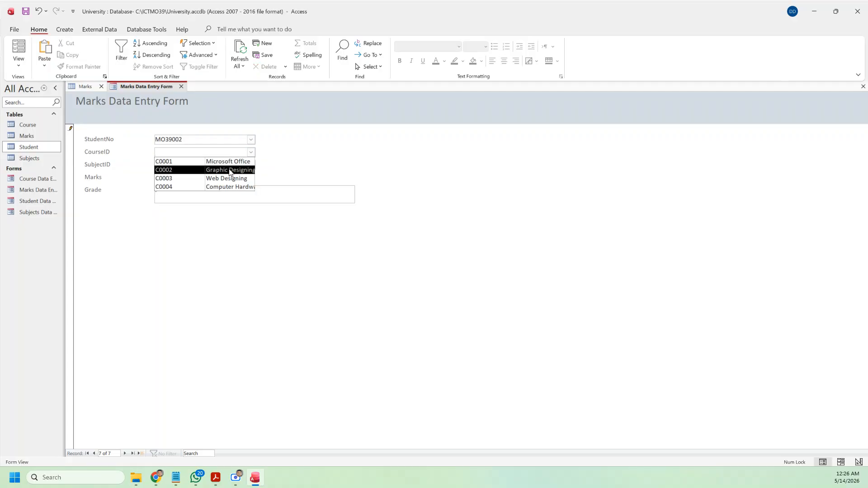
click(232, 161)
click(251, 165)
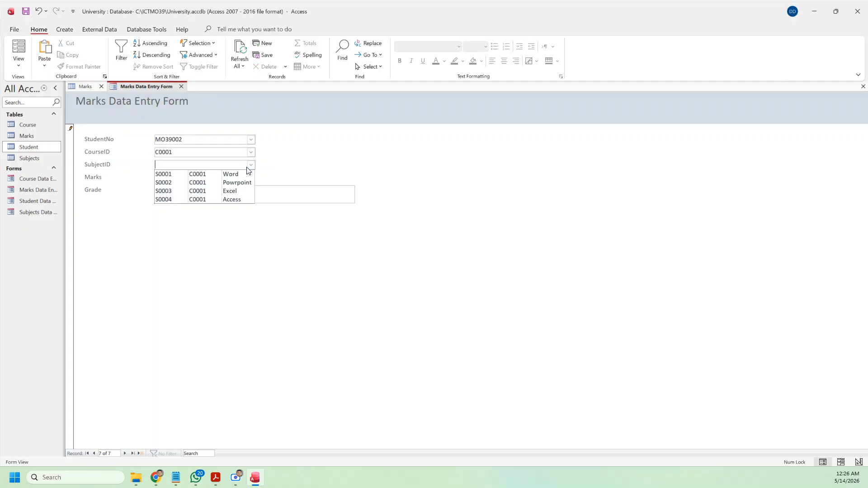
click(233, 192)
key(Tab)
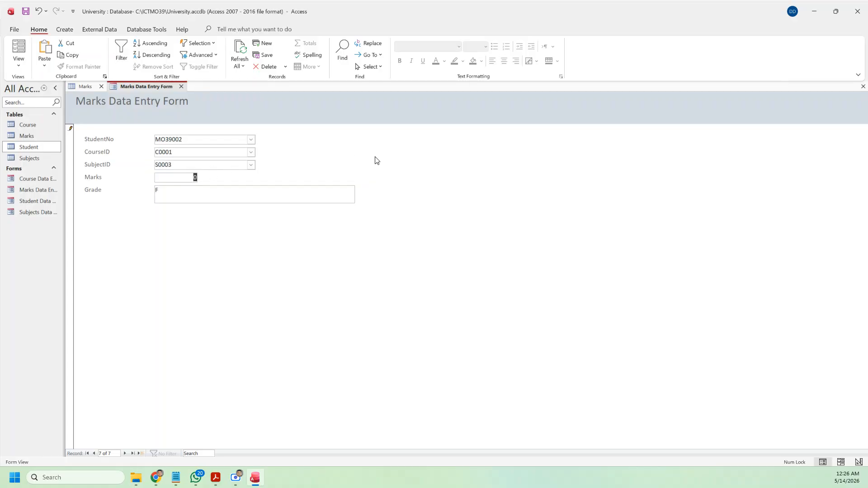
text(79)
click(196, 199)
Step: Add a marks record for the first student: course C0001, subject S0004, 59 marks, grade B
click(141, 454)
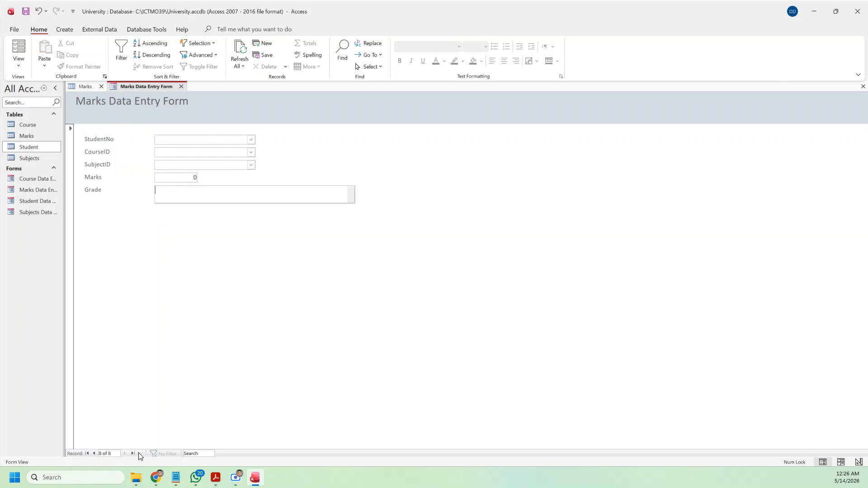
click(251, 140)
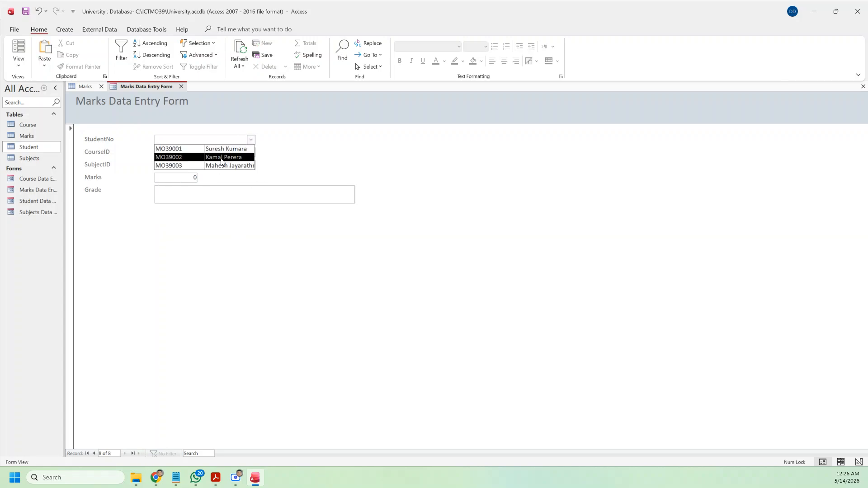
click(226, 149)
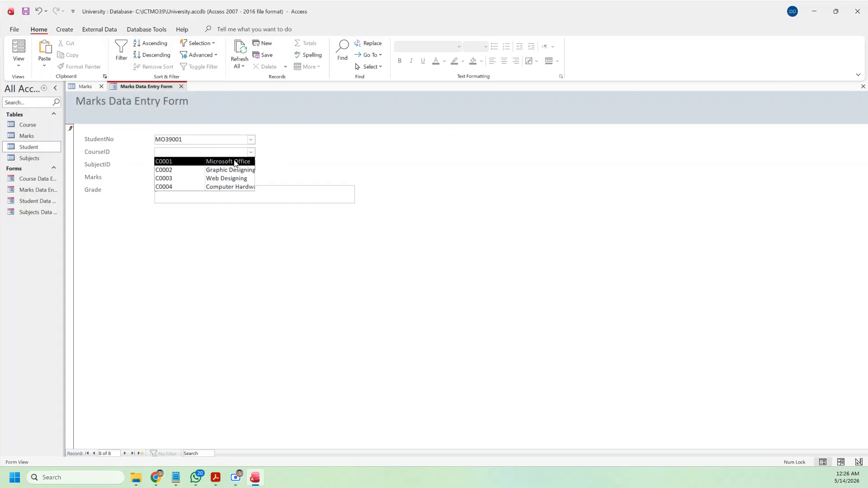
click(234, 162)
click(251, 164)
click(229, 199)
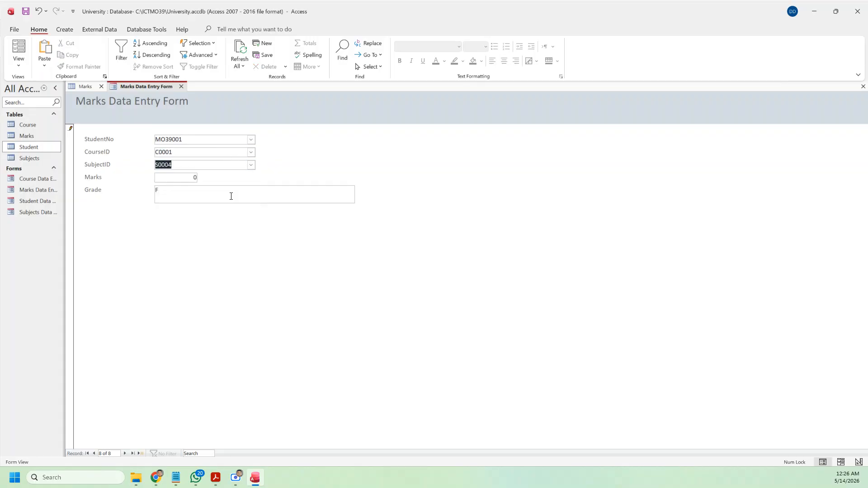
drag(198, 195, 151, 188)
click(175, 178)
text(59)
key(Tab)
Step: Try saving the new record, dismissing the repeated duplicate-key errors
click(140, 454)
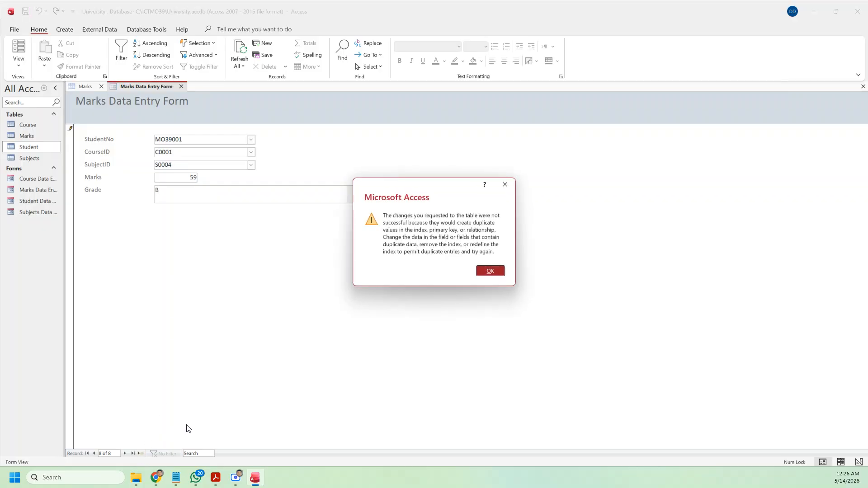
click(490, 271)
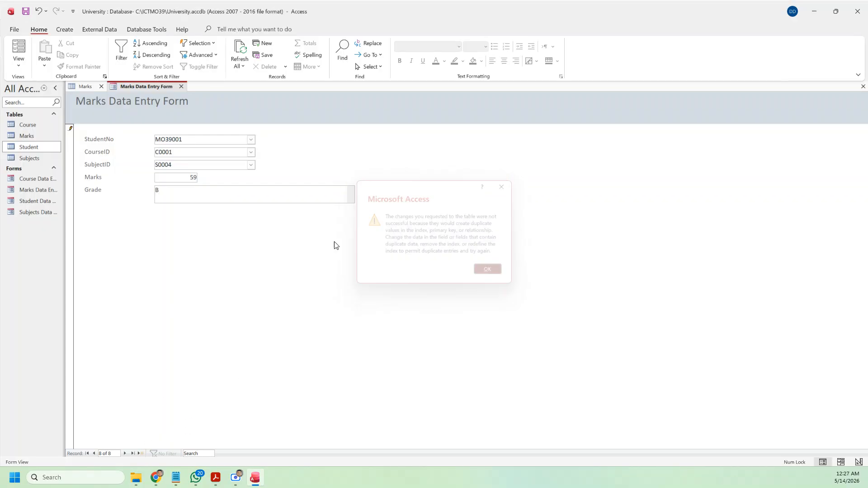
click(251, 139)
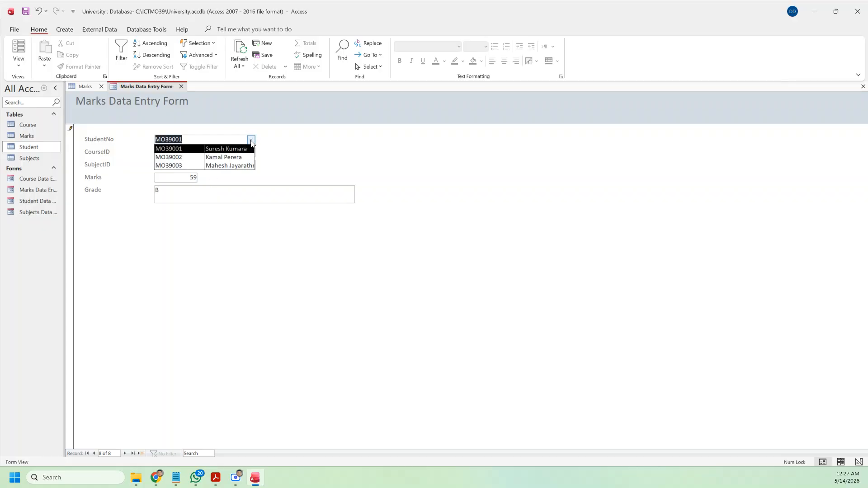
click(230, 151)
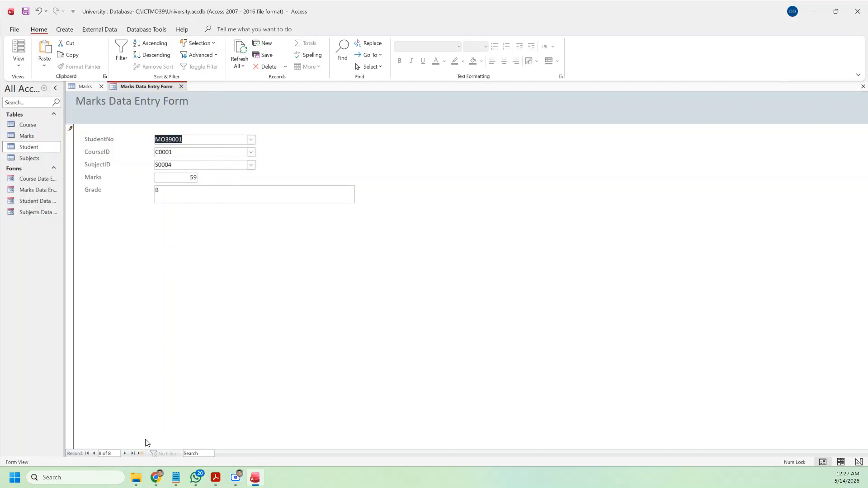
click(140, 454)
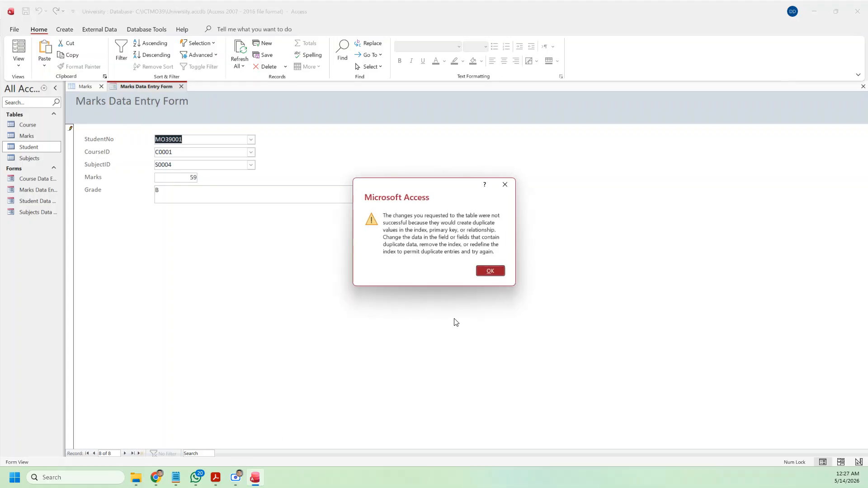
click(479, 274)
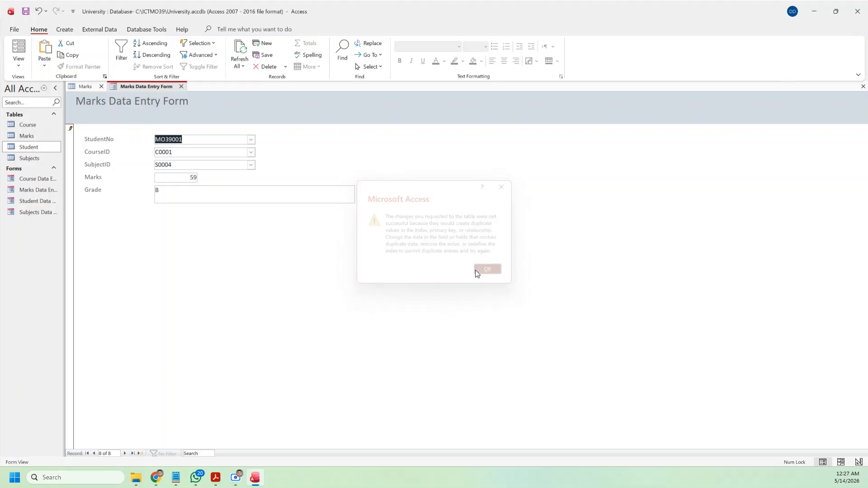
click(244, 142)
click(210, 152)
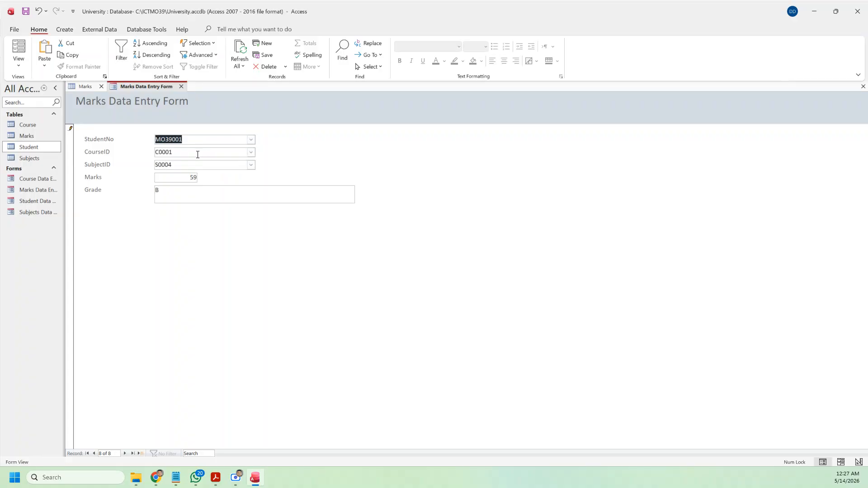
Step: Reassign the record to the second student number, save it, and close the Marks Data Entry Form
click(251, 140)
click(228, 161)
click(140, 453)
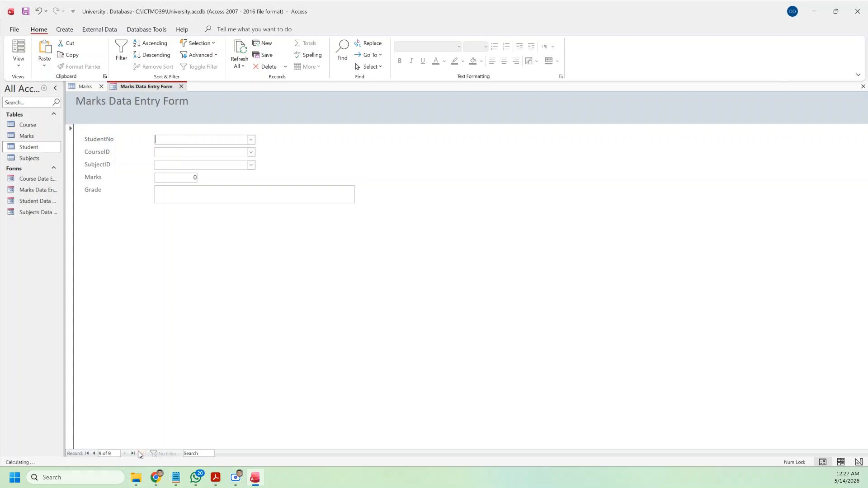
click(182, 86)
Step: Resolve the Write Conflict by copying changes to the clipboard, then reopen Marks to confirm eight records
click(101, 86)
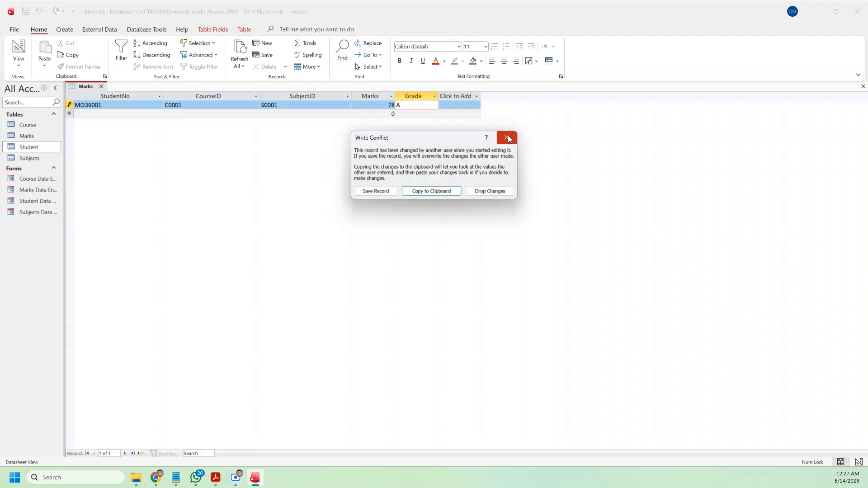
click(441, 192)
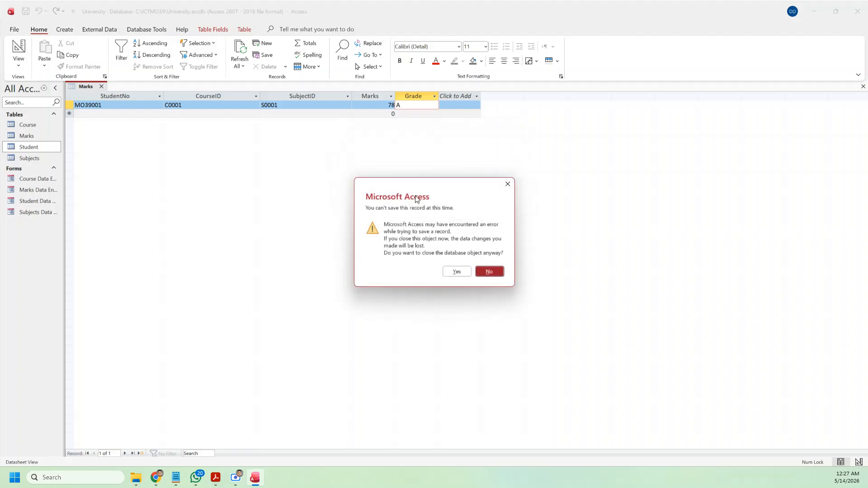
click(458, 273)
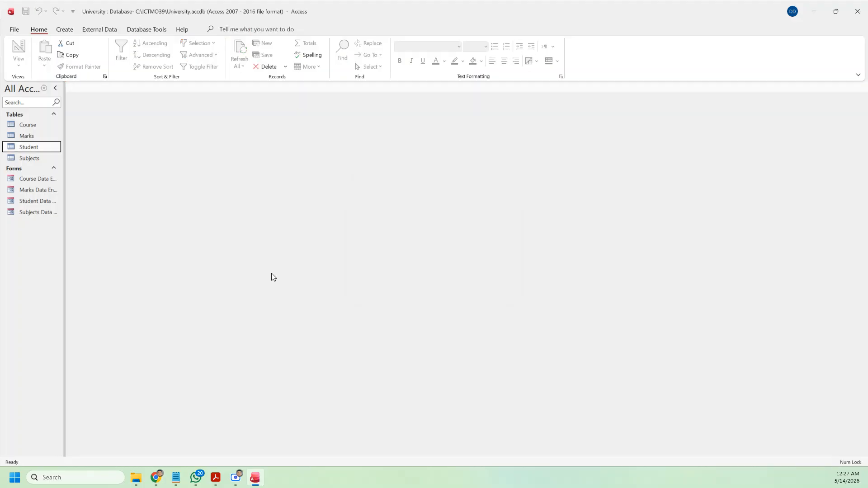
double_click(28, 137)
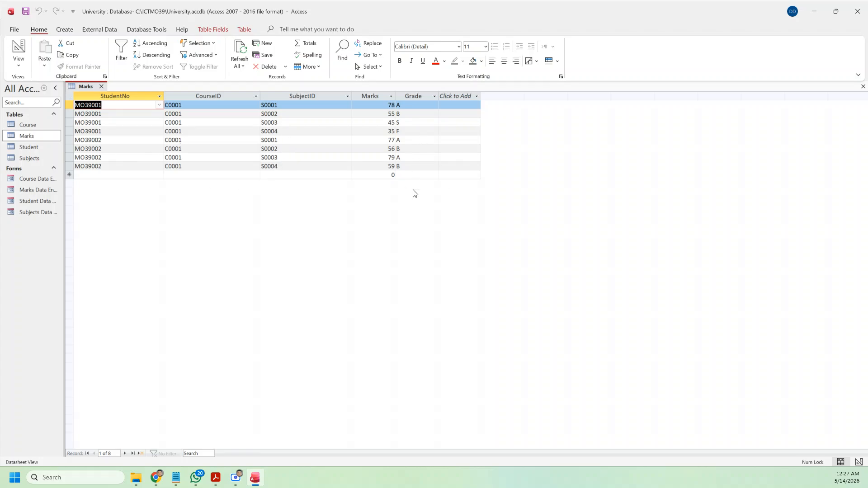
click(102, 86)
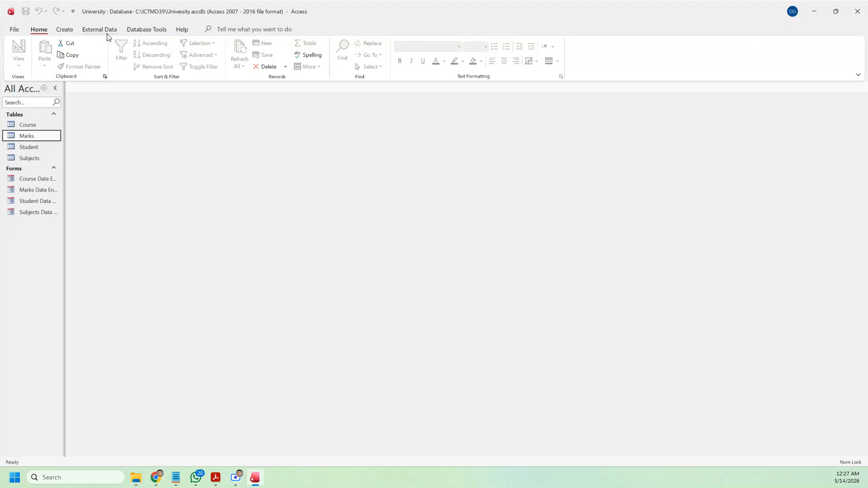
Step: Place the Marks, Student, Course and Subjects tables in the Relationships window
click(153, 30)
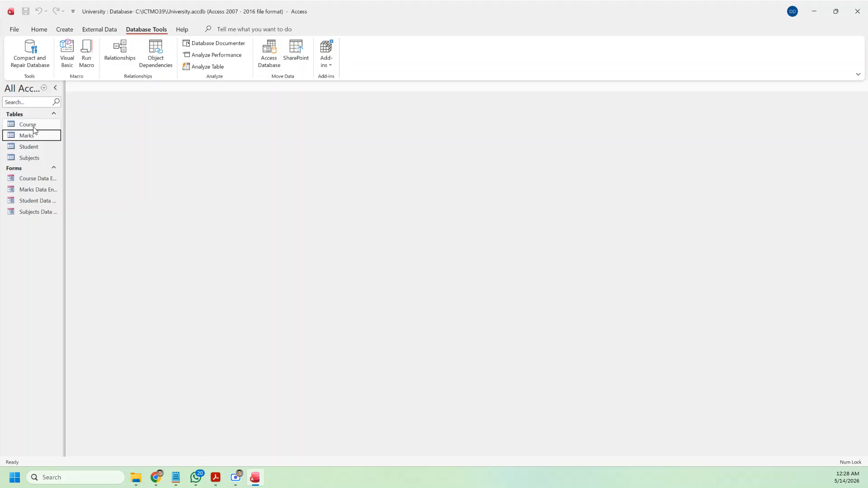
double_click(56, 136)
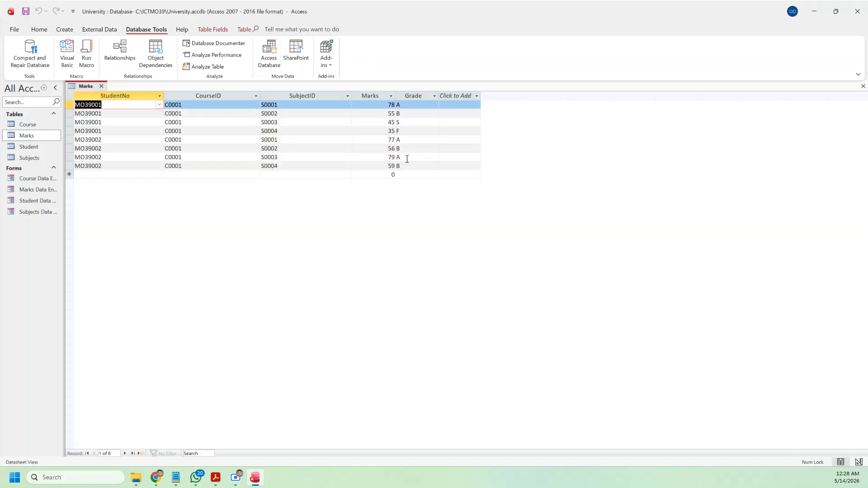
click(102, 86)
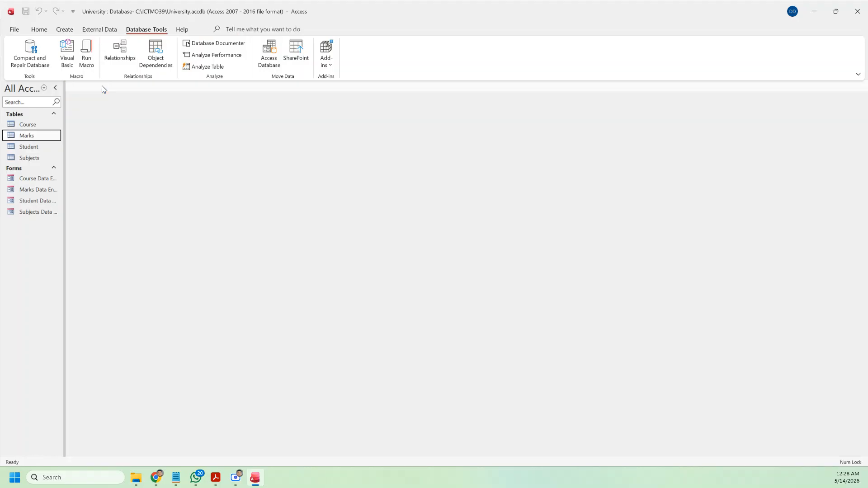
click(120, 51)
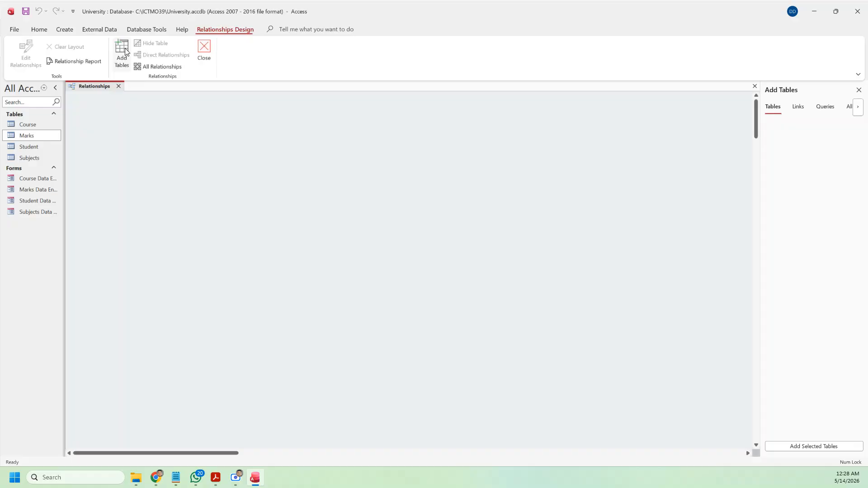
drag(32, 139, 347, 179)
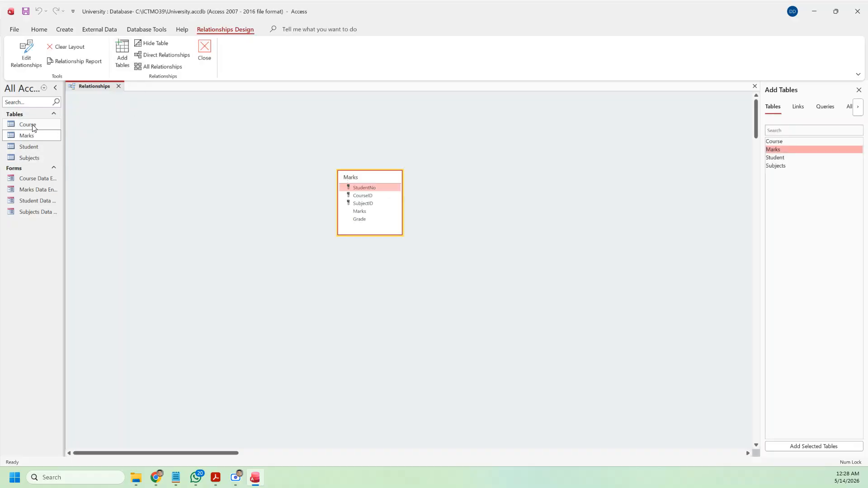
drag(29, 146, 234, 179)
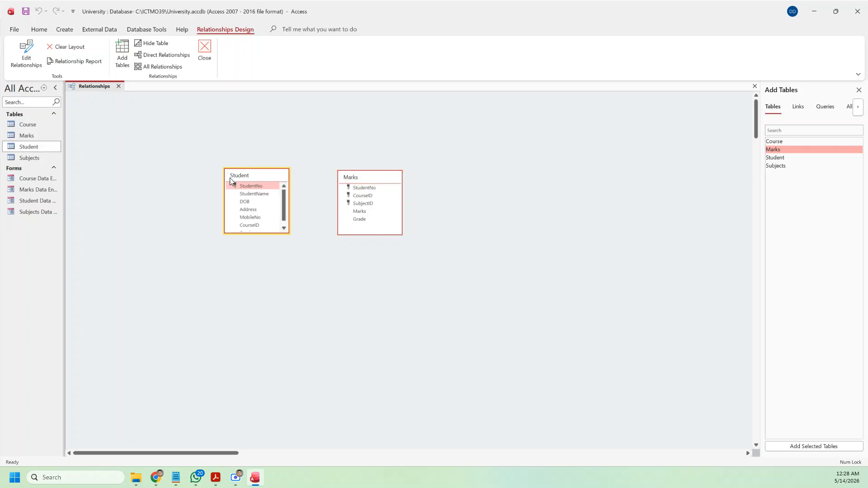
drag(27, 124, 494, 153)
click(30, 163)
drag(29, 164, 500, 261)
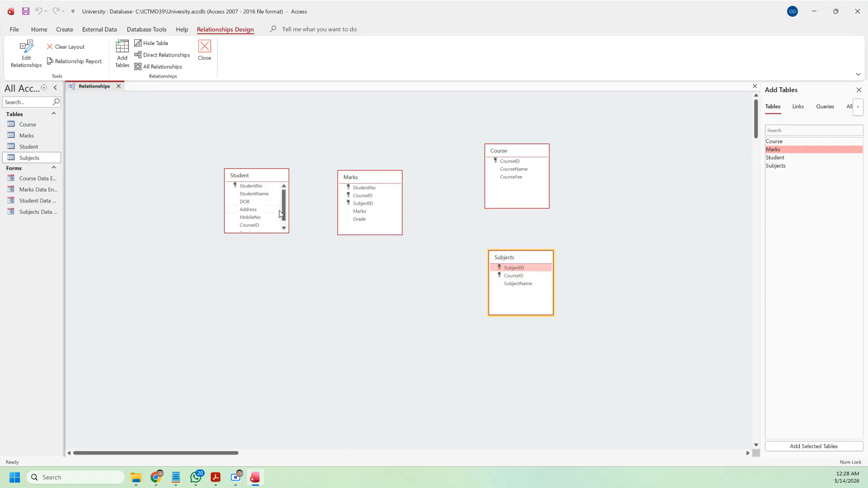
Step: Create relationships joining Marks to Student on StudentNo and to Course on CourseID
drag(260, 186, 353, 188)
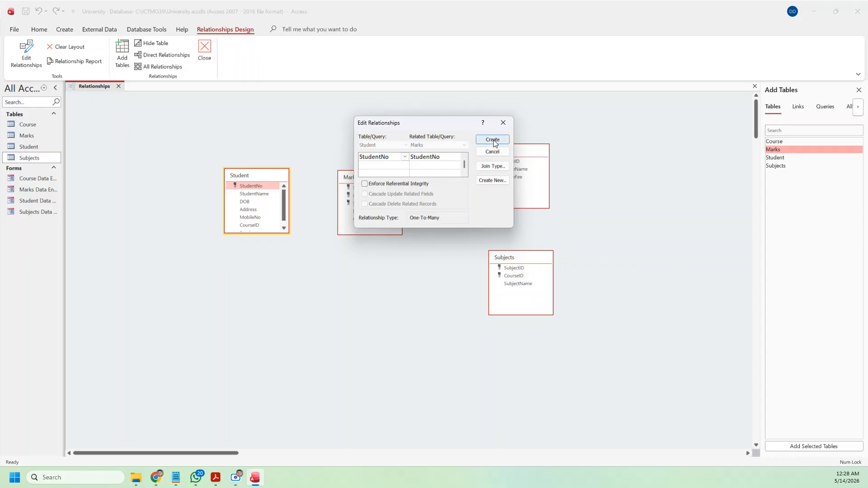
click(493, 141)
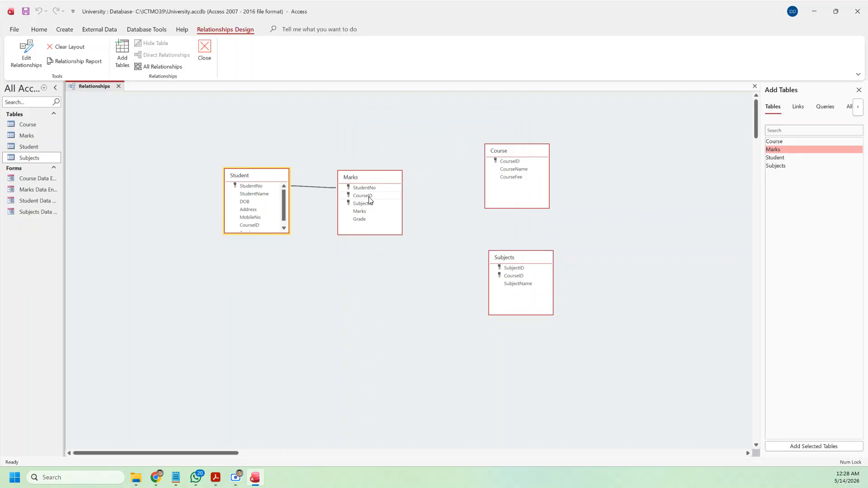
drag(369, 198, 509, 164)
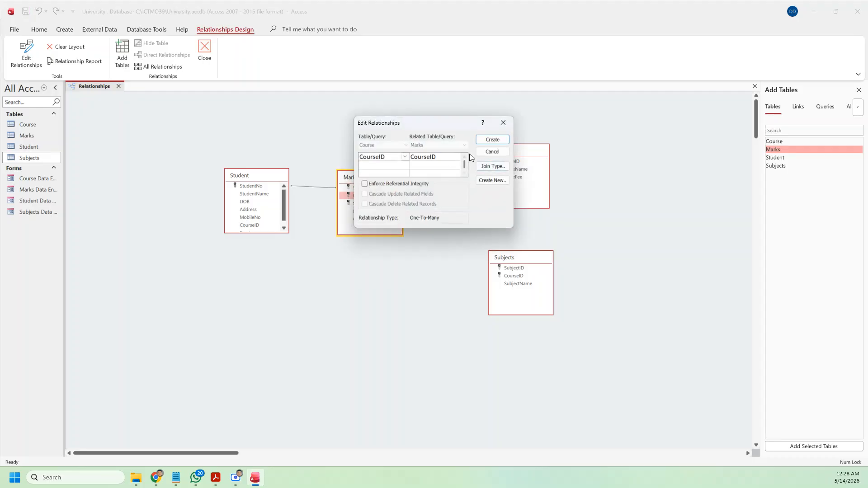
click(493, 141)
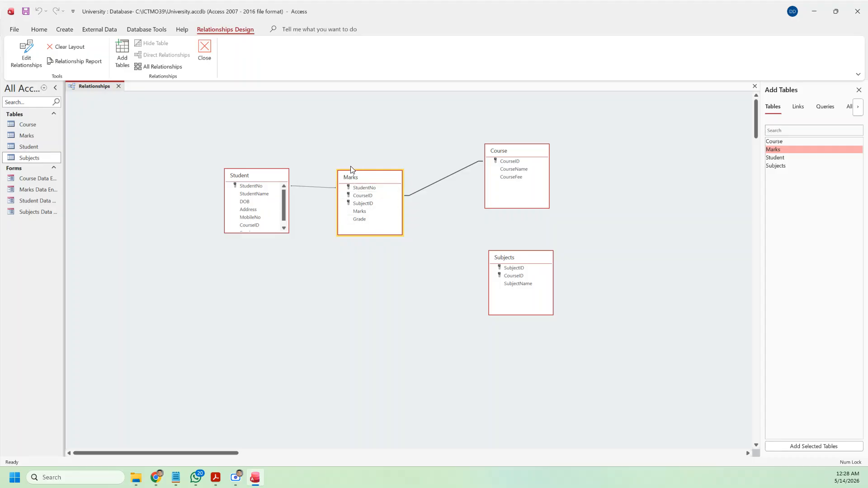
Step: Join Marks.SubjectID to Subjects.SubjectID and stretch the Student box to reveal Session
double_click(33, 138)
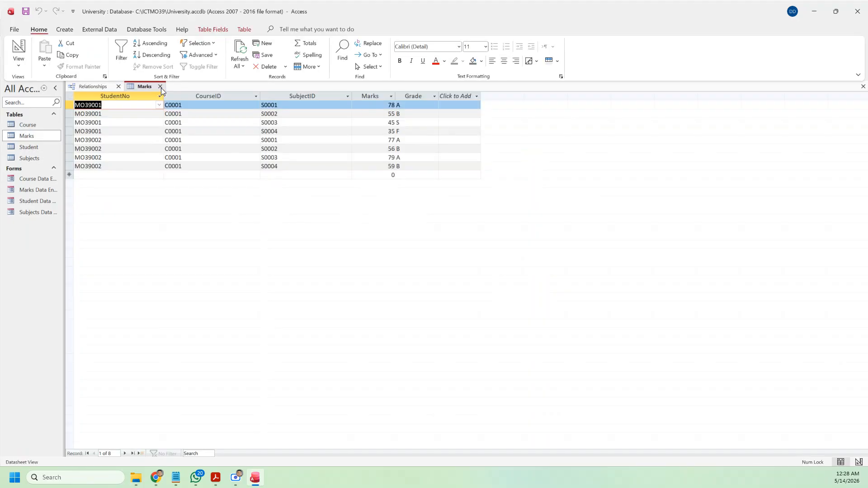
click(161, 87)
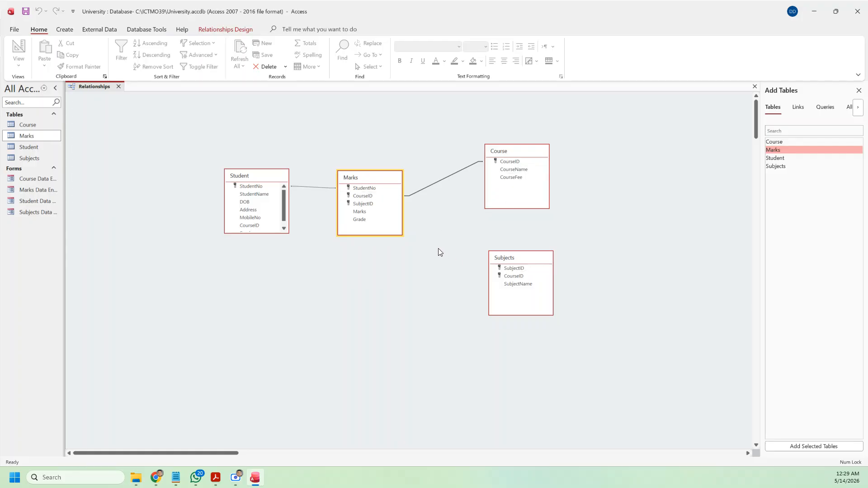
click(364, 203)
drag(364, 204, 519, 271)
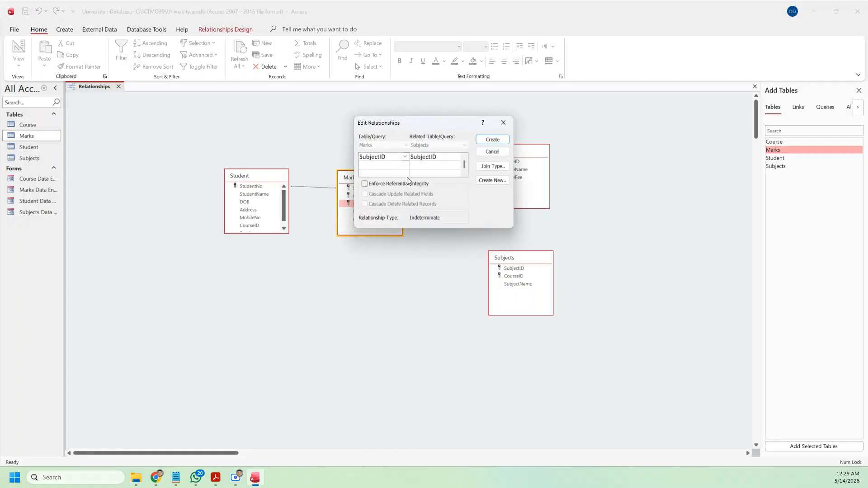
click(487, 144)
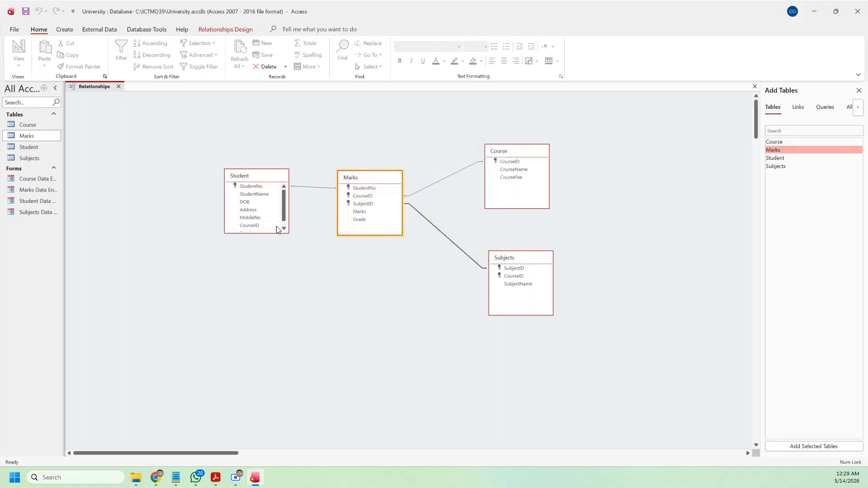
drag(269, 234, 267, 288)
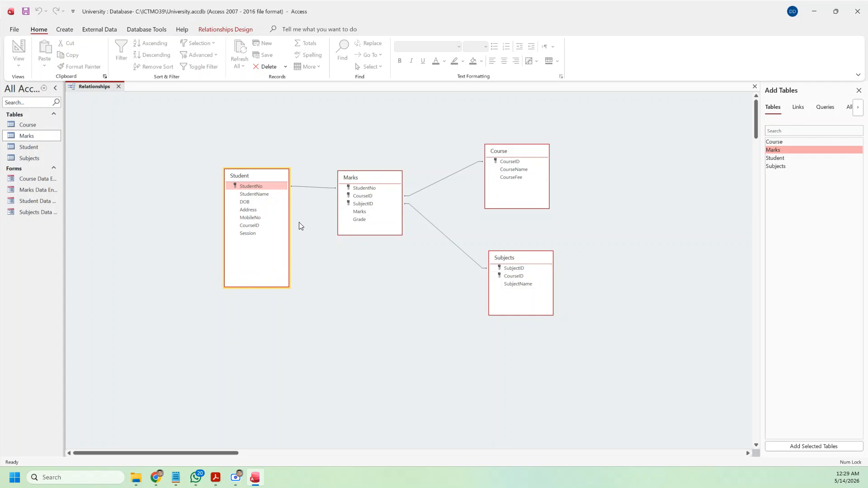
Step: Close the Relationships window and launch the Report Wizard
click(69, 30)
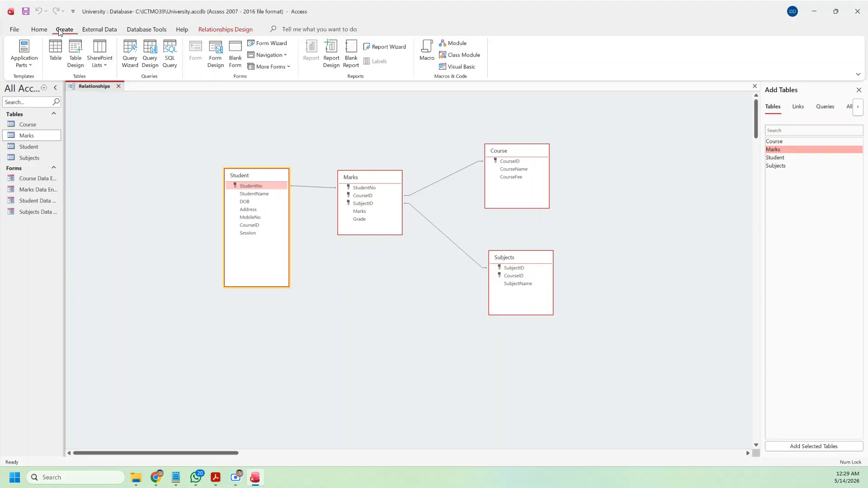
click(387, 48)
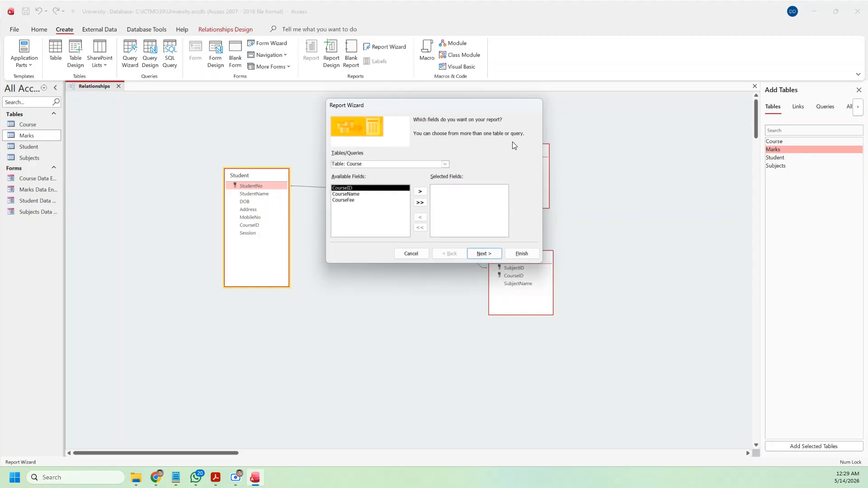
click(424, 255)
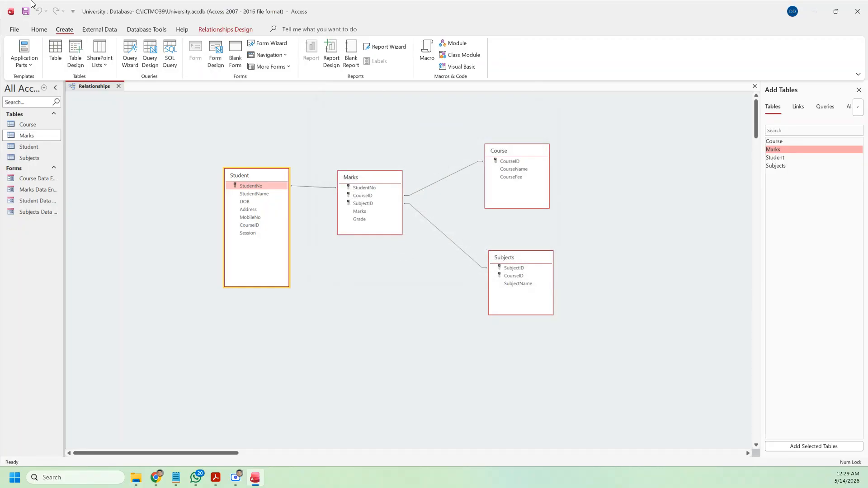
click(118, 86)
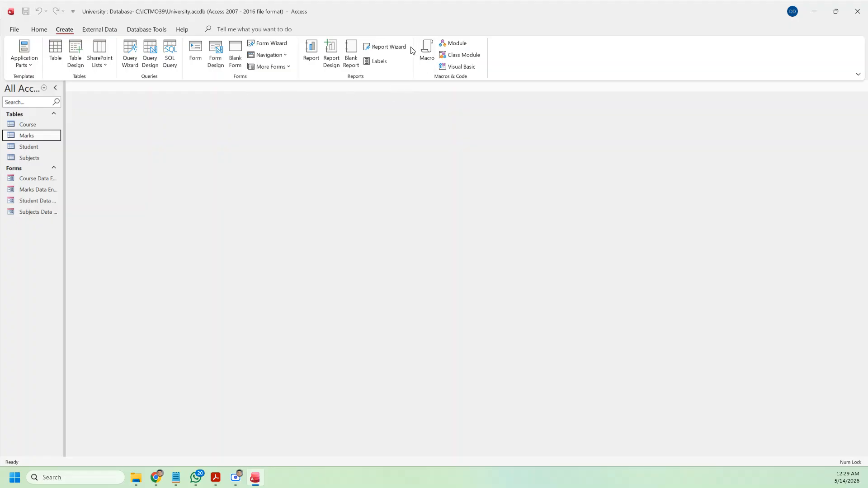
click(380, 46)
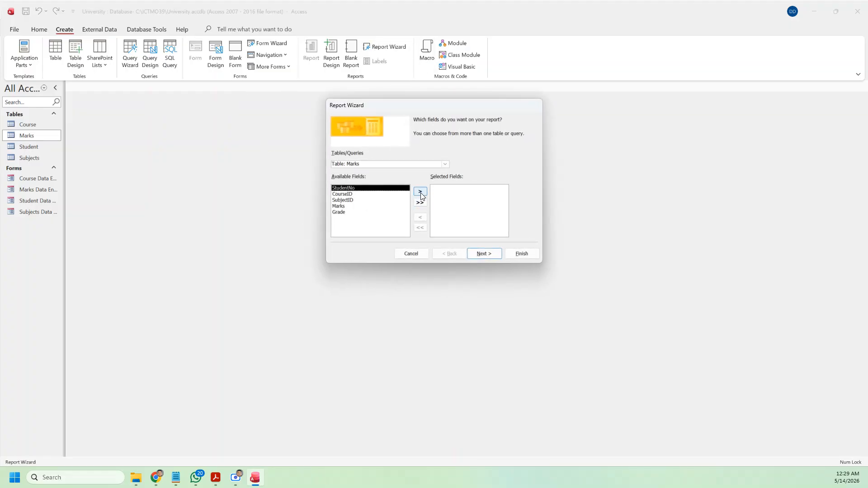
Step: Add StudentNo and StudentName from the Student table to the report fields
click(445, 164)
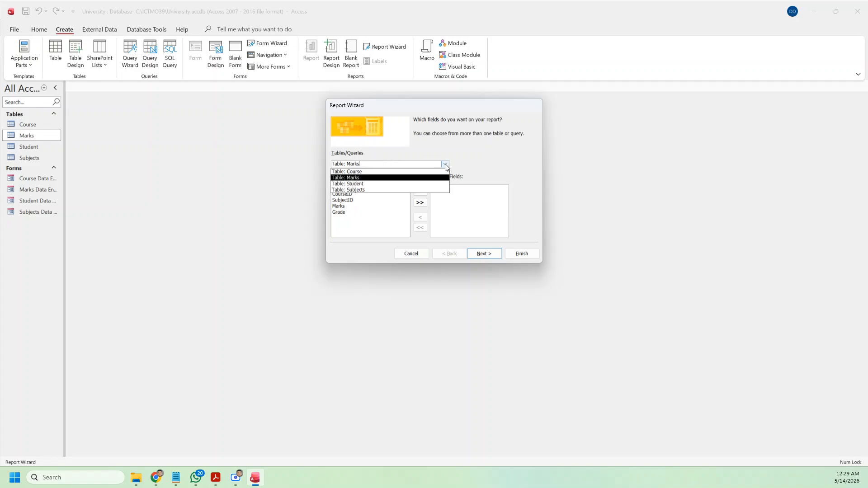
click(413, 164)
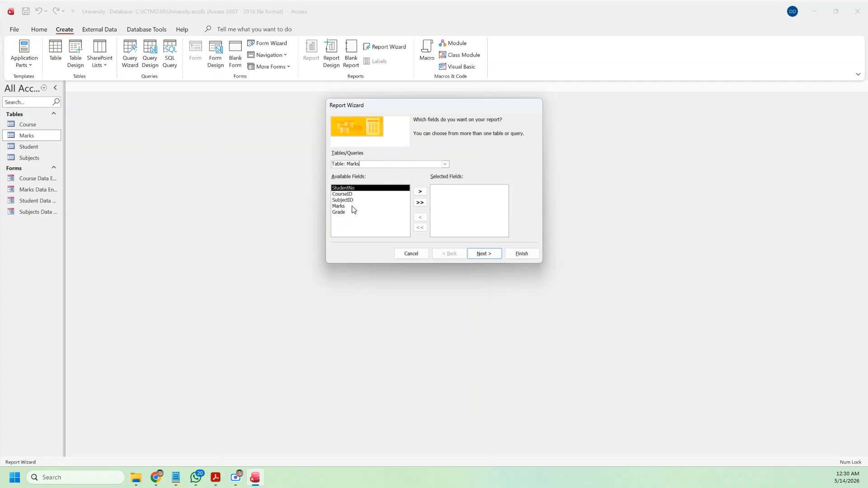
click(446, 164)
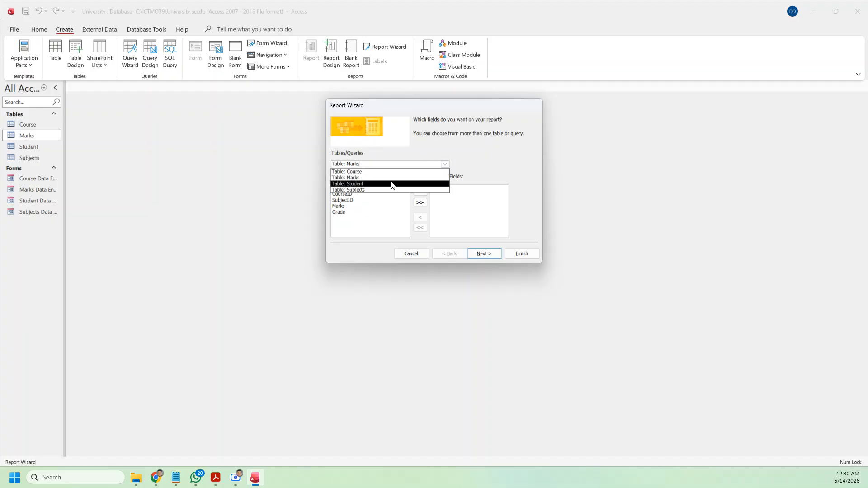
click(391, 184)
click(419, 192)
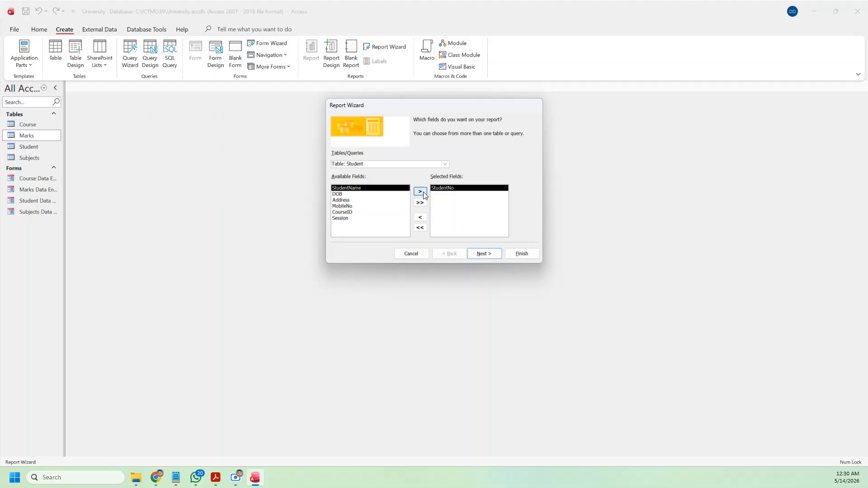
click(423, 193)
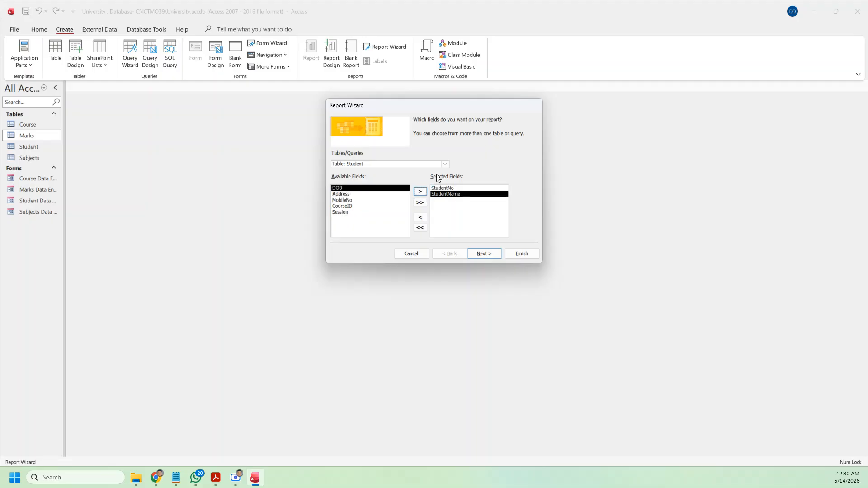
Step: Add the Marks and Grade fields from the Marks table
click(445, 164)
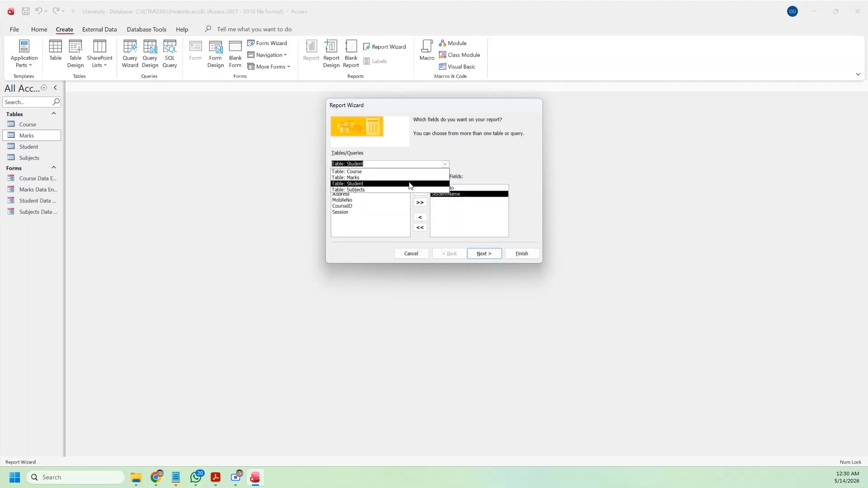
click(410, 179)
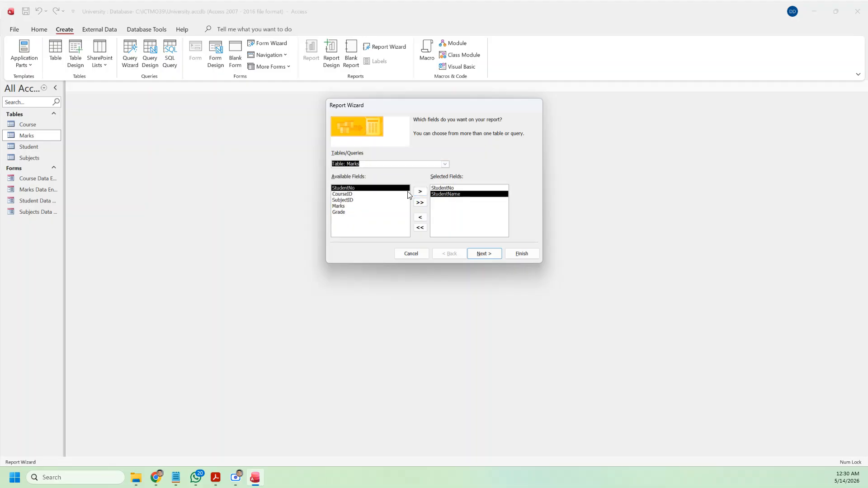
click(338, 206)
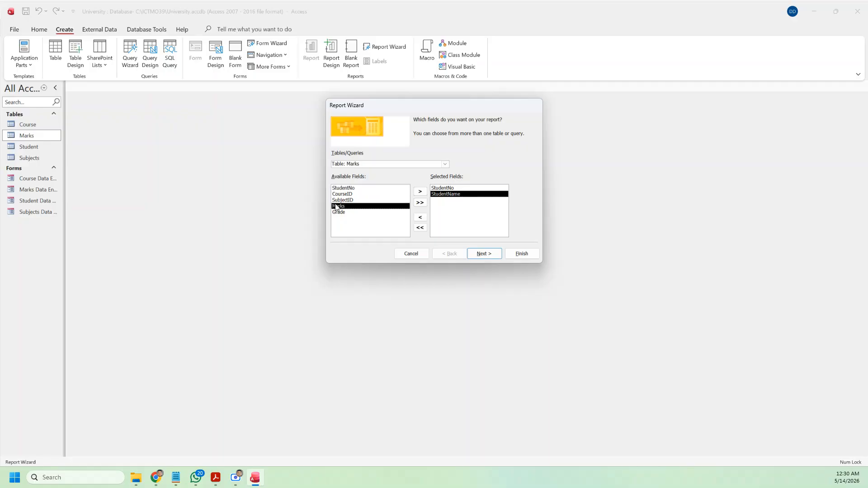
click(421, 192)
click(420, 193)
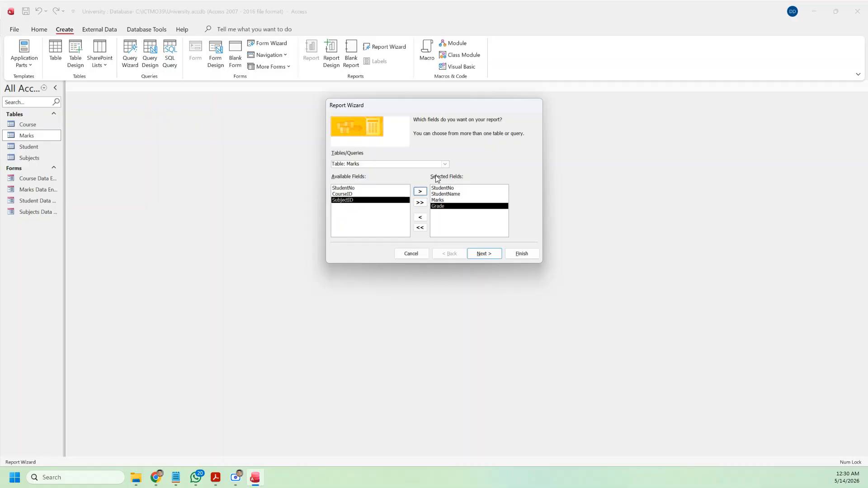
Step: Add CourseName from Course and SubjectName from Subjects, then continue to grouping
click(445, 165)
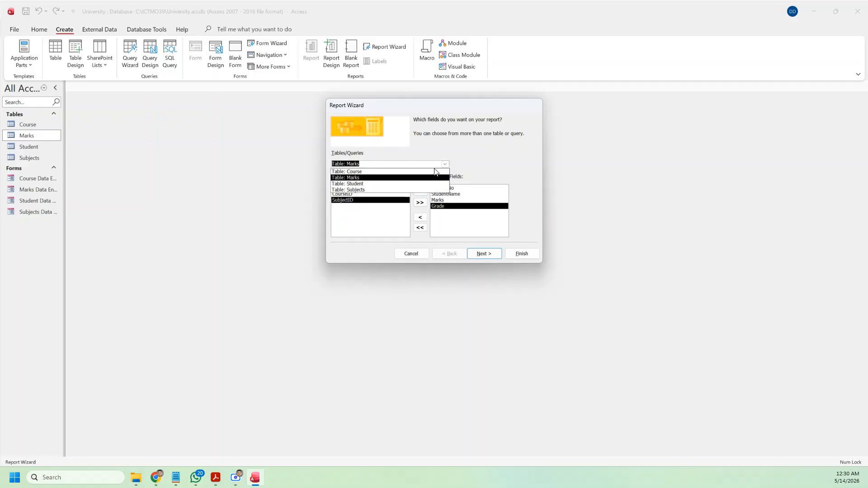
click(400, 172)
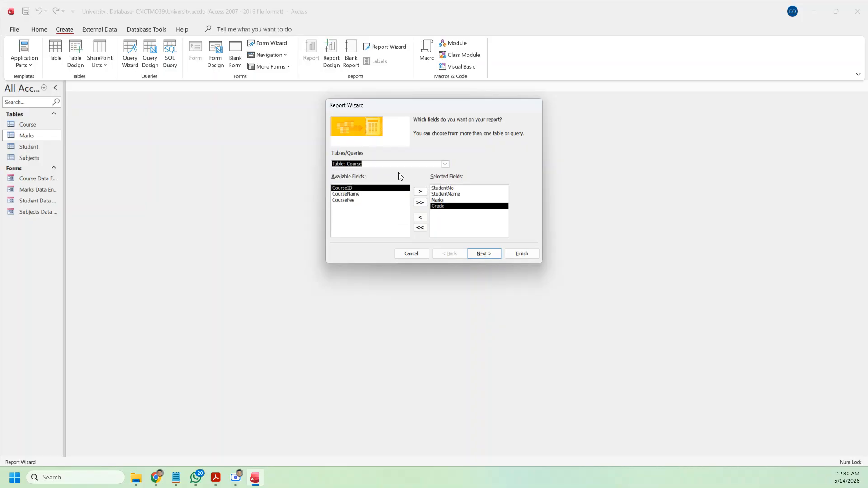
click(356, 196)
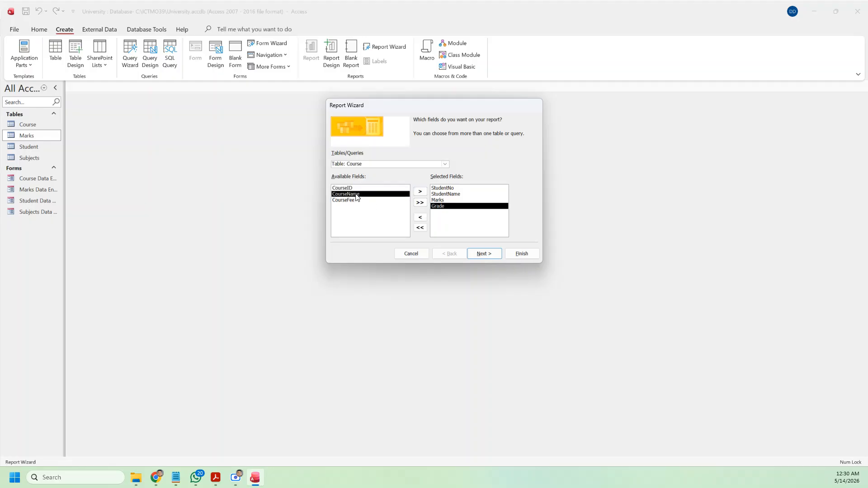
click(416, 191)
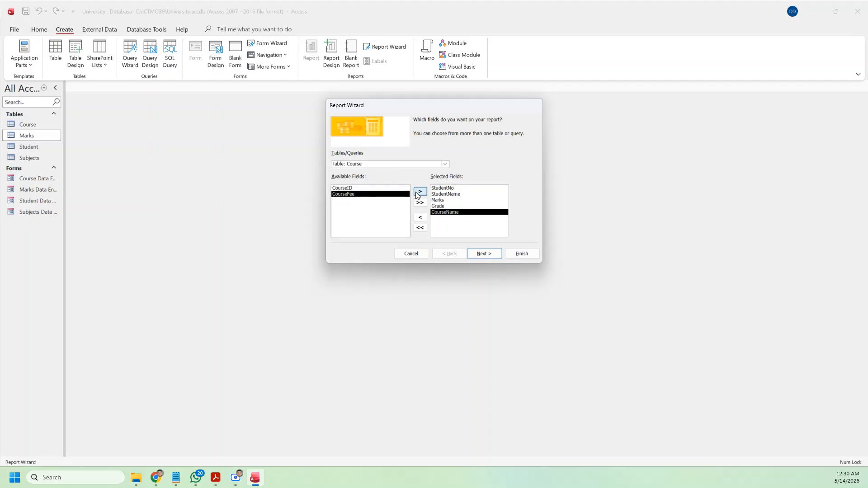
click(445, 165)
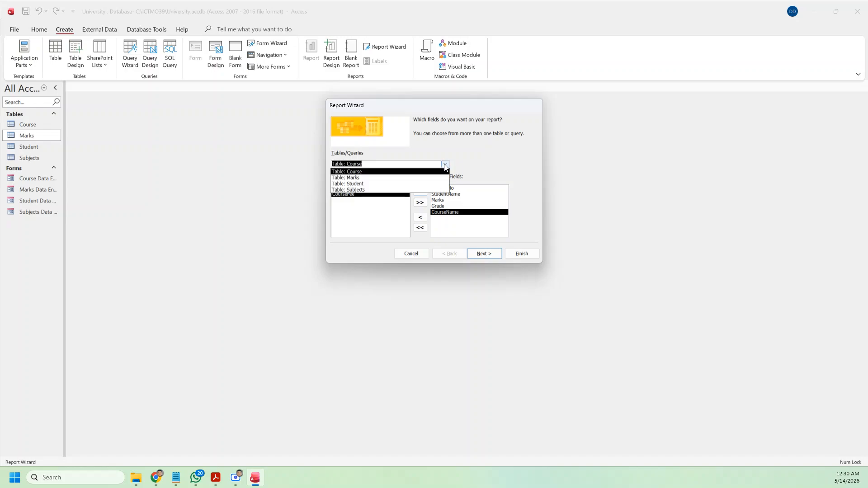
click(387, 190)
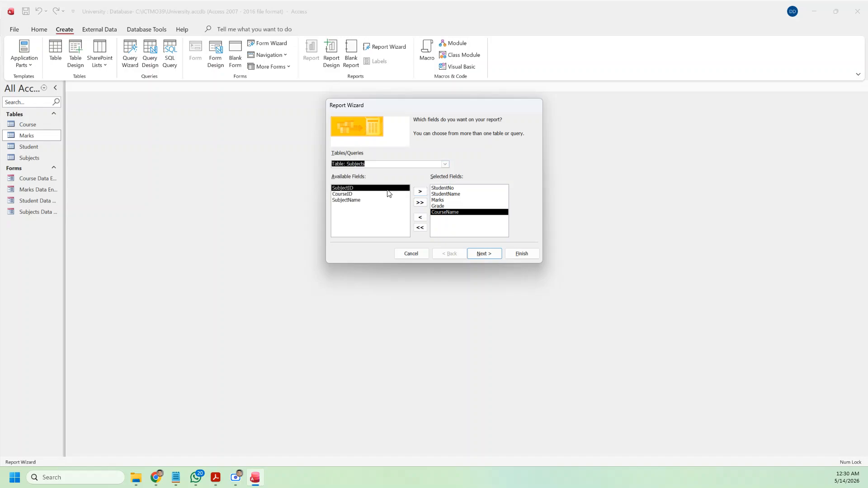
click(357, 201)
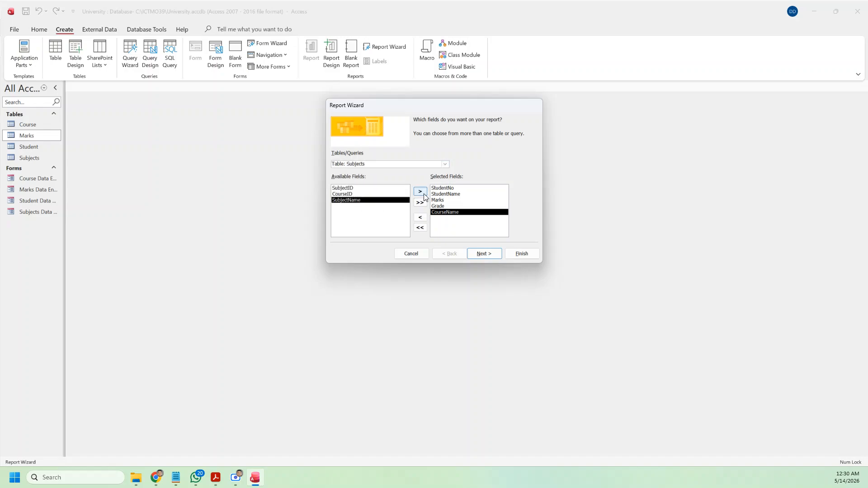
click(423, 194)
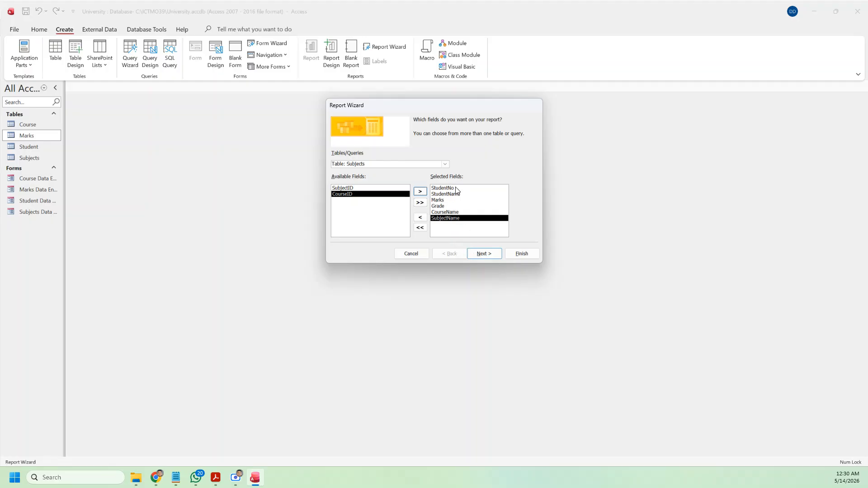
click(484, 255)
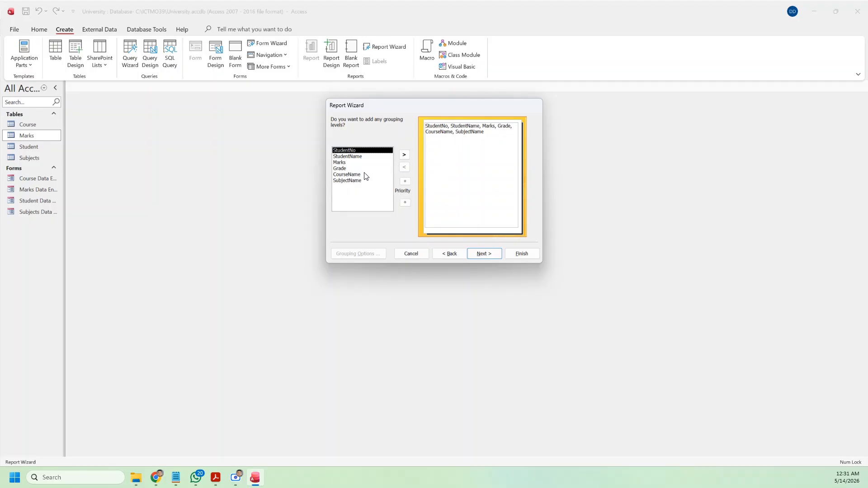
Step: Group the report on CourseName and sort detail records ascending by StudentNo
click(358, 176)
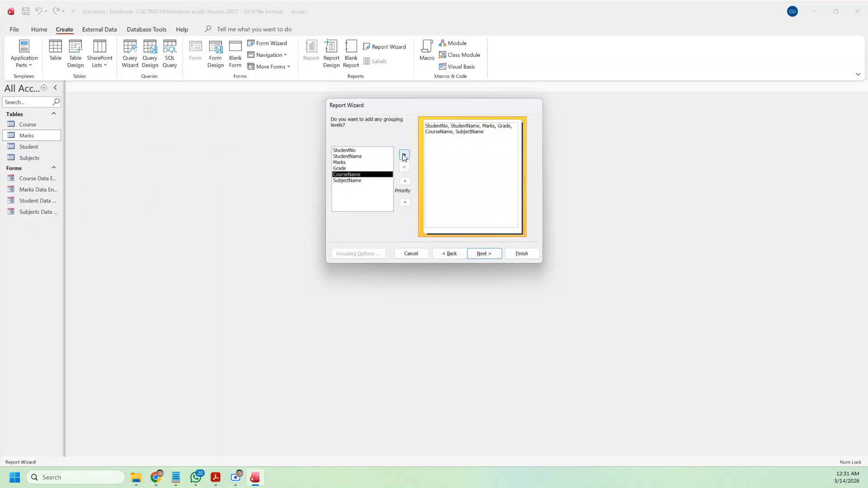
click(405, 155)
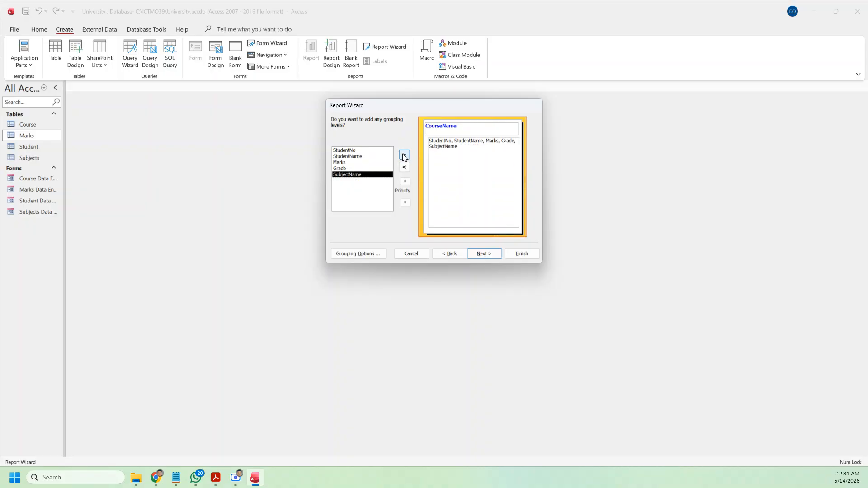
click(486, 251)
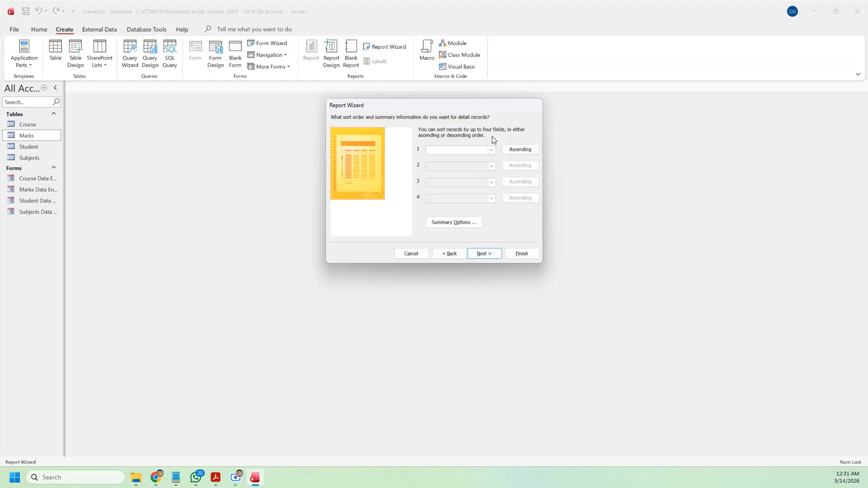
click(492, 150)
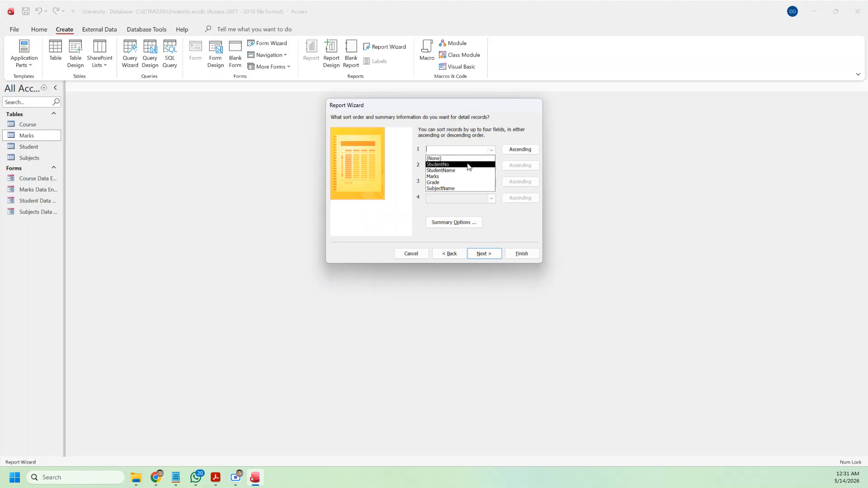
click(468, 165)
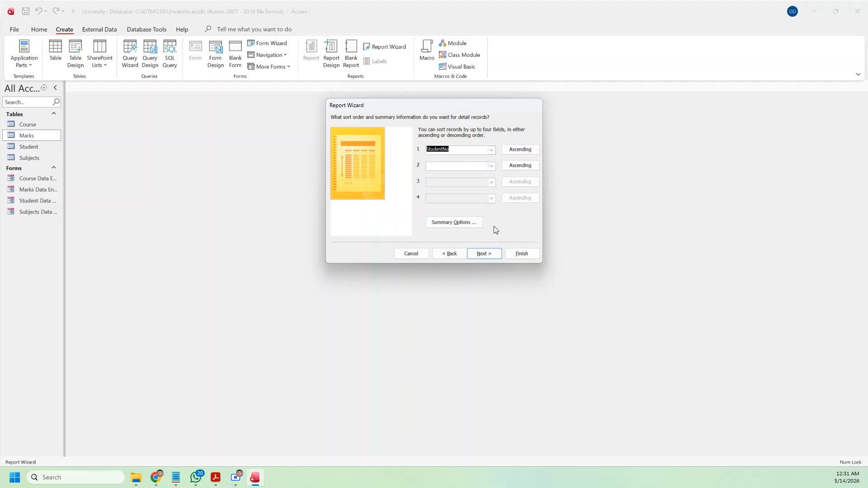
click(494, 254)
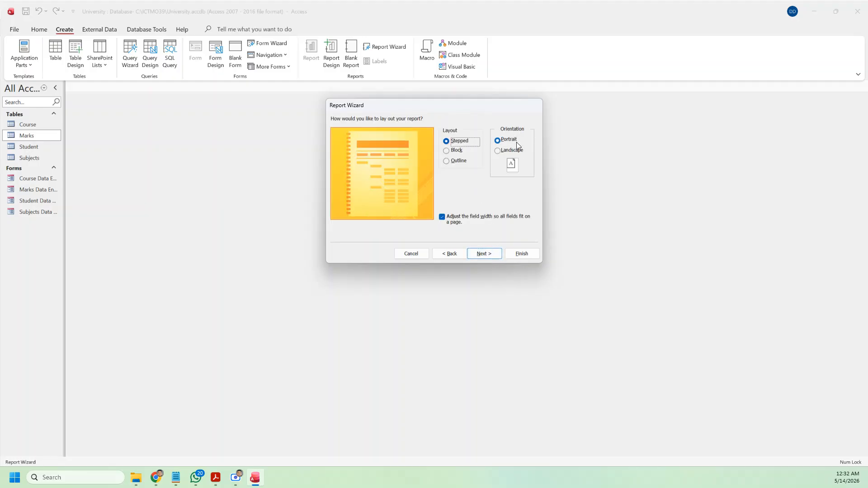
Step: Use landscape orientation, title it 'Student Marks Certificate Courses 2026', and finish with a preview
click(507, 150)
click(485, 254)
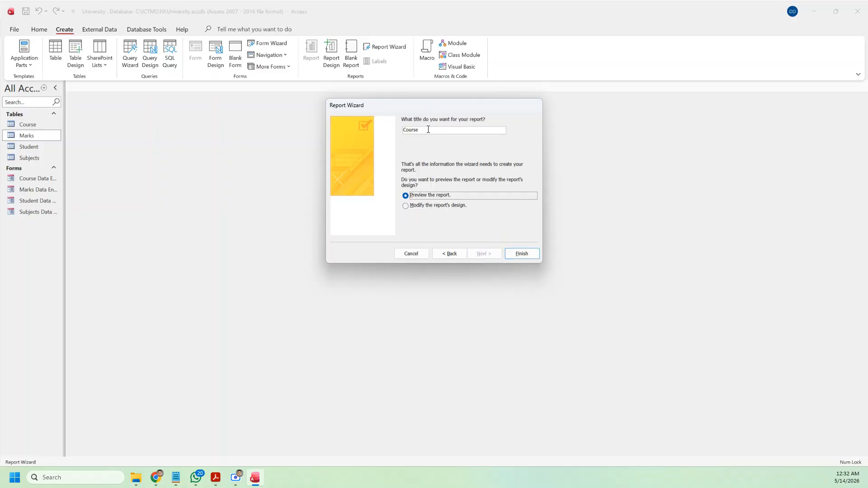
click(468, 129)
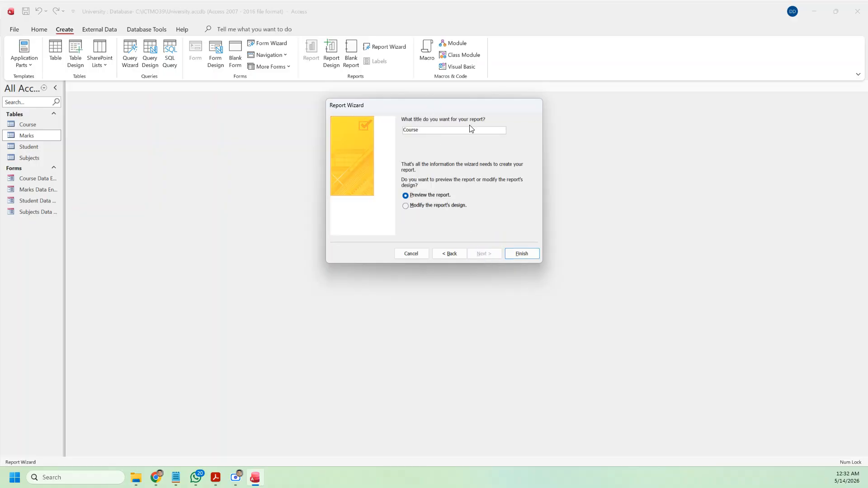
double_click(471, 129)
key(BackSpace)
click(528, 252)
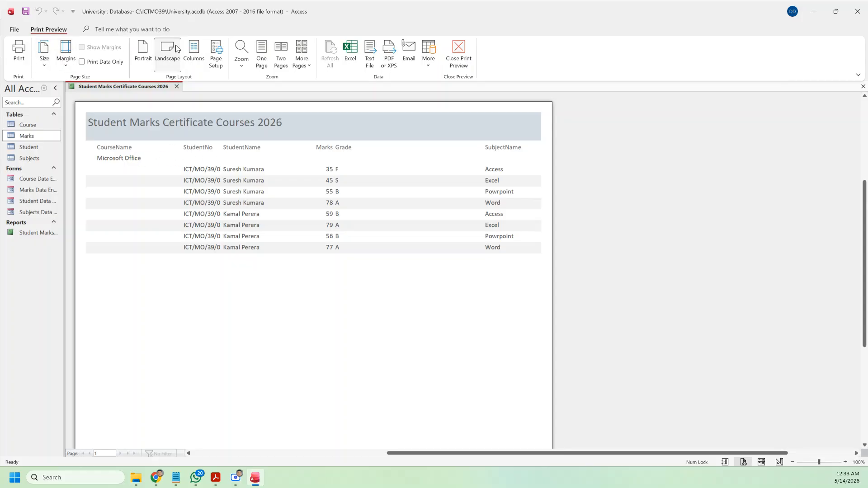
click(459, 54)
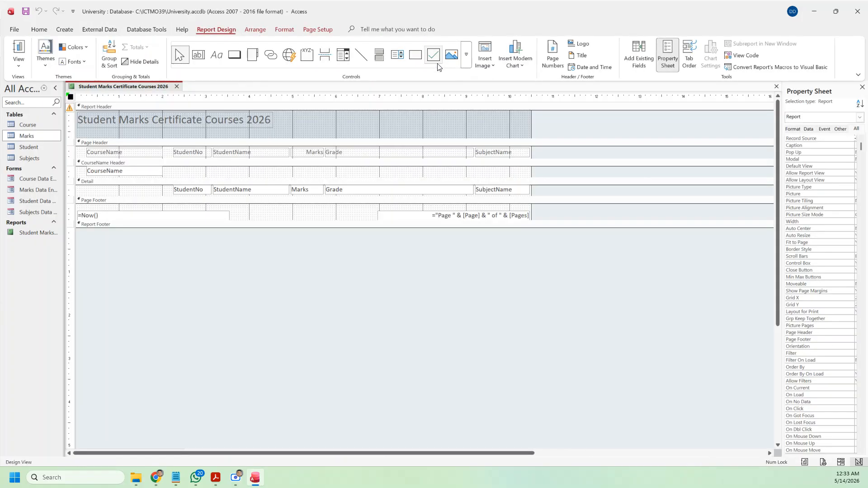
click(19, 61)
click(28, 139)
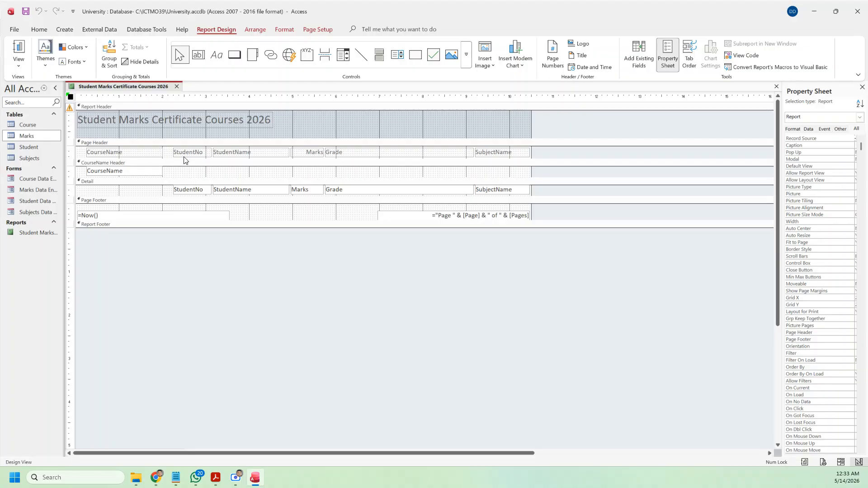
click(120, 171)
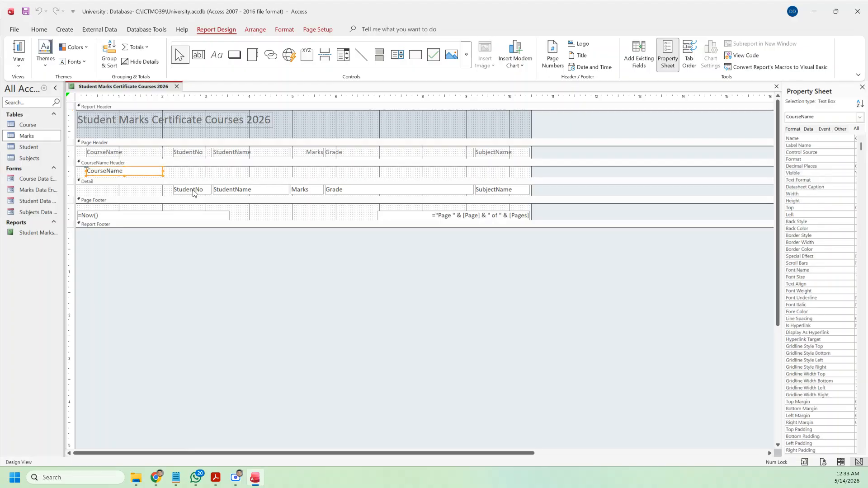
drag(195, 193, 228, 174)
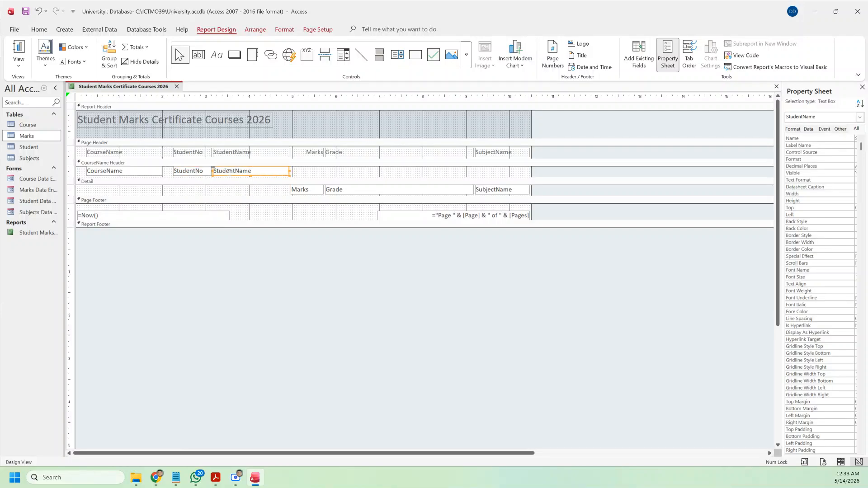
click(18, 64)
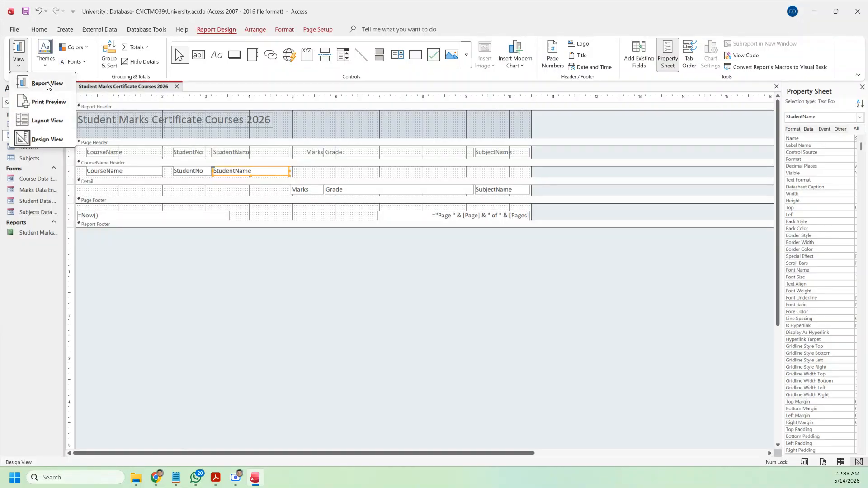
click(48, 84)
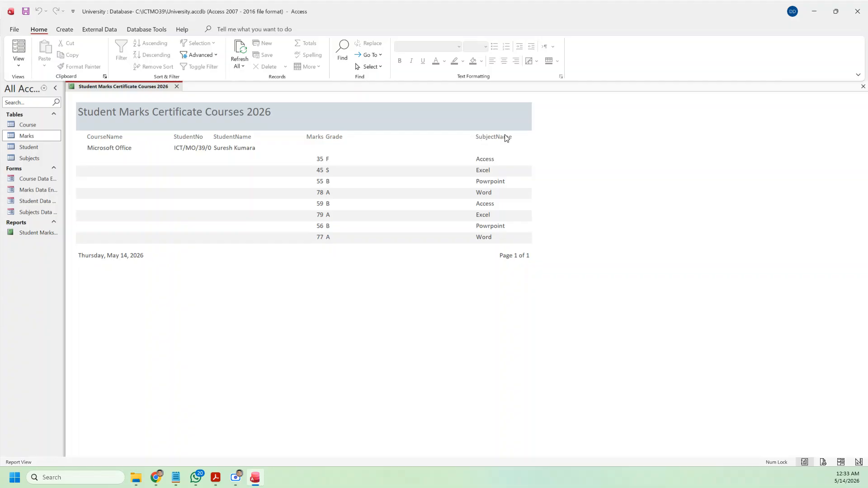
click(19, 64)
click(36, 139)
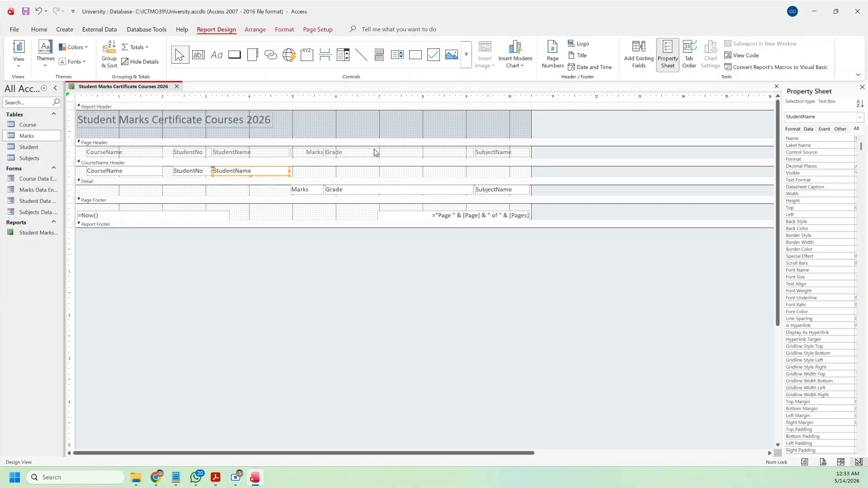
Step: Move the SubjectName heading and field beside StudentName, and shift Marks and Grade rightward
drag(375, 152, 483, 154)
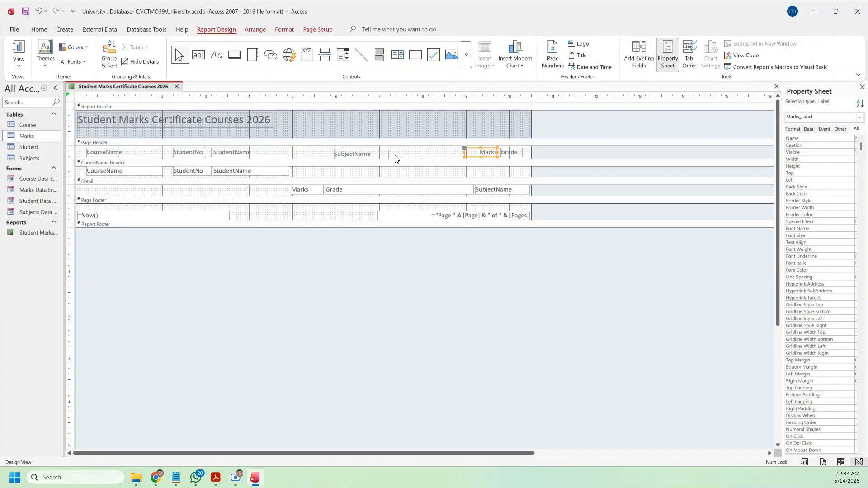
drag(379, 153, 347, 153)
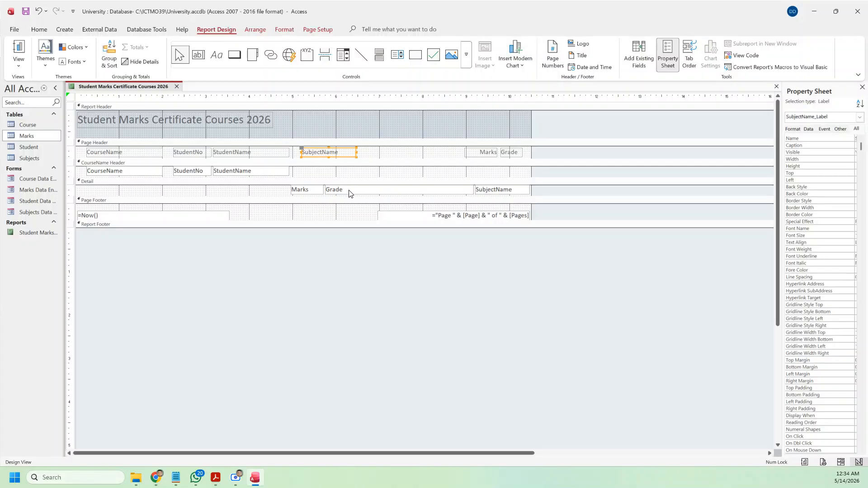
click(463, 189)
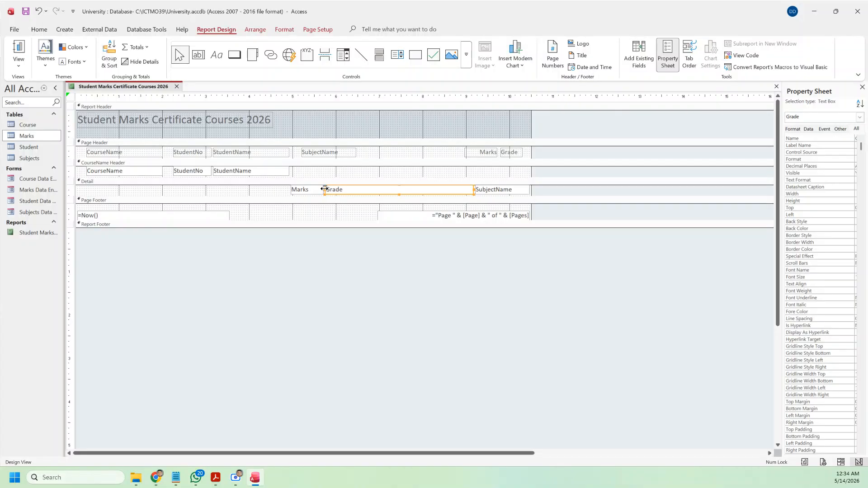
drag(325, 189, 432, 190)
drag(491, 194, 356, 197)
drag(456, 192, 488, 191)
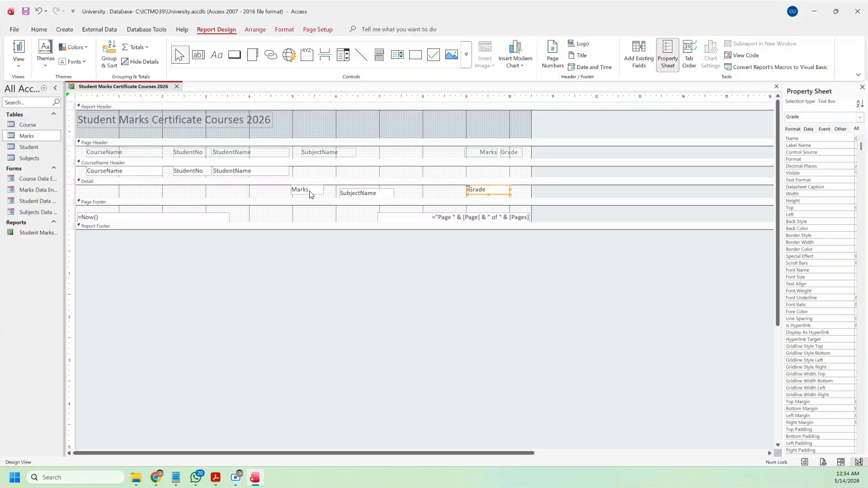
drag(310, 192, 500, 188)
Step: Fine-tune the detail row so Marks sits next to Grade and SubjectName aligns under its heading
click(479, 192)
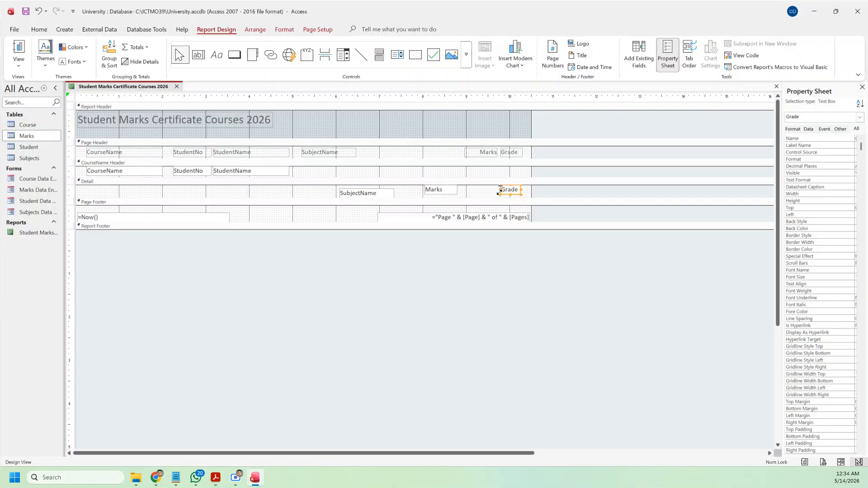
drag(502, 192, 506, 192)
click(442, 189)
drag(430, 189, 474, 192)
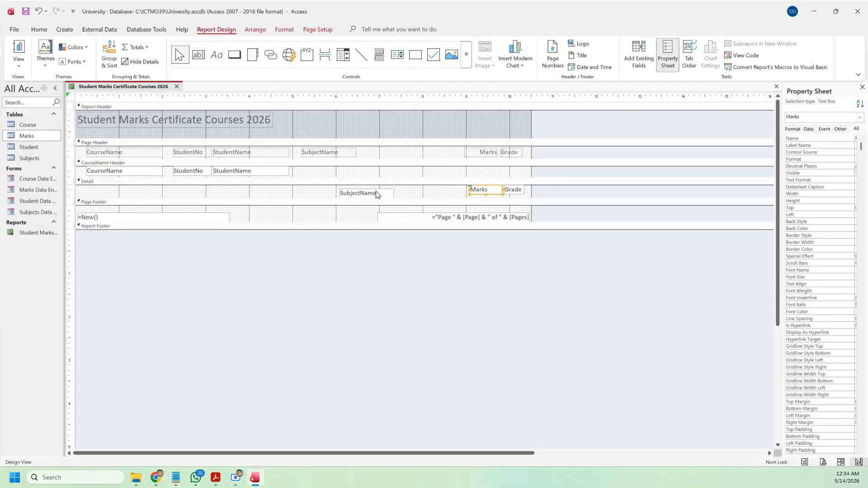
drag(375, 192, 459, 190)
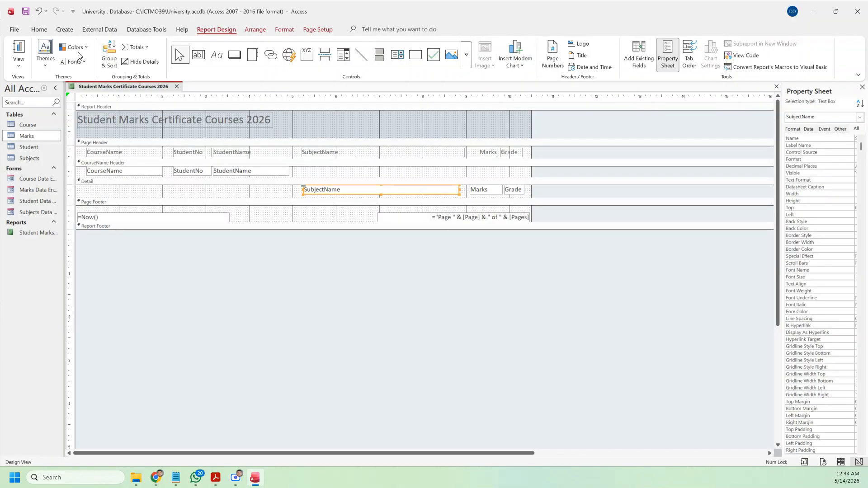
Step: Switch to Report View to check the rearranged report data
click(18, 63)
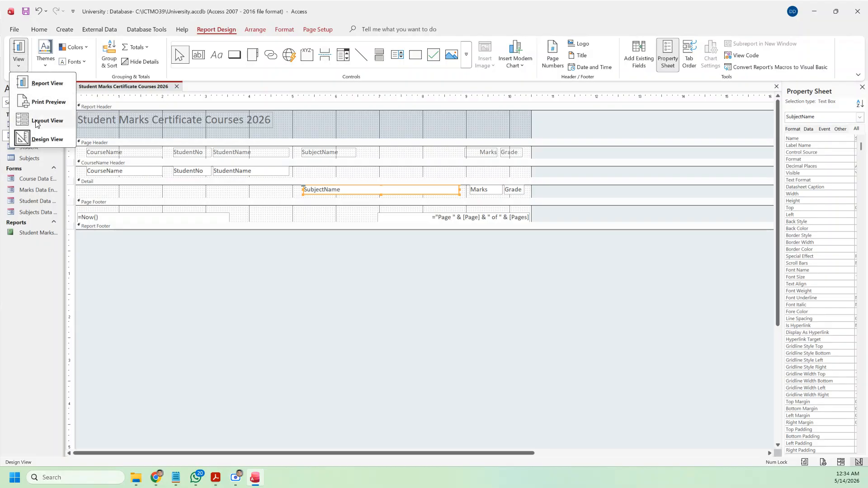
click(45, 88)
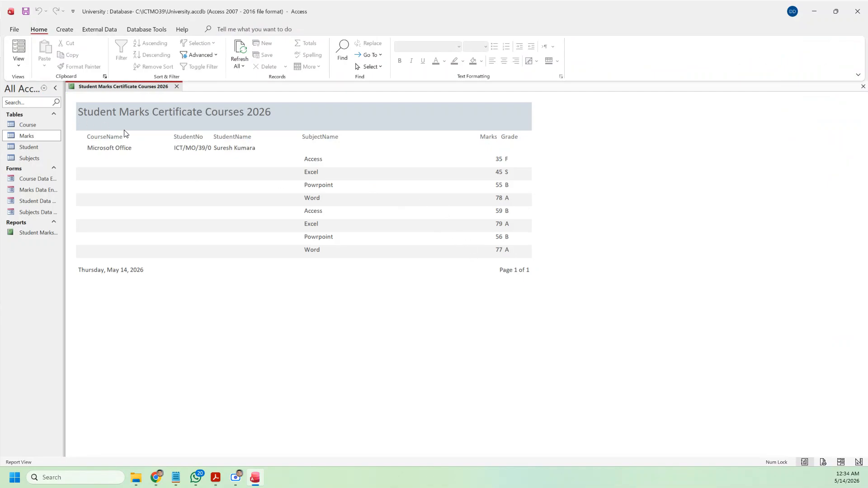
click(129, 114)
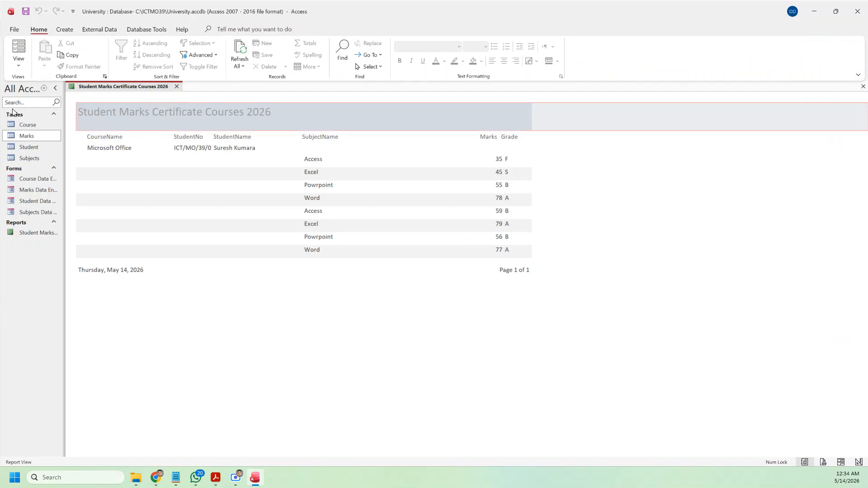
click(17, 63)
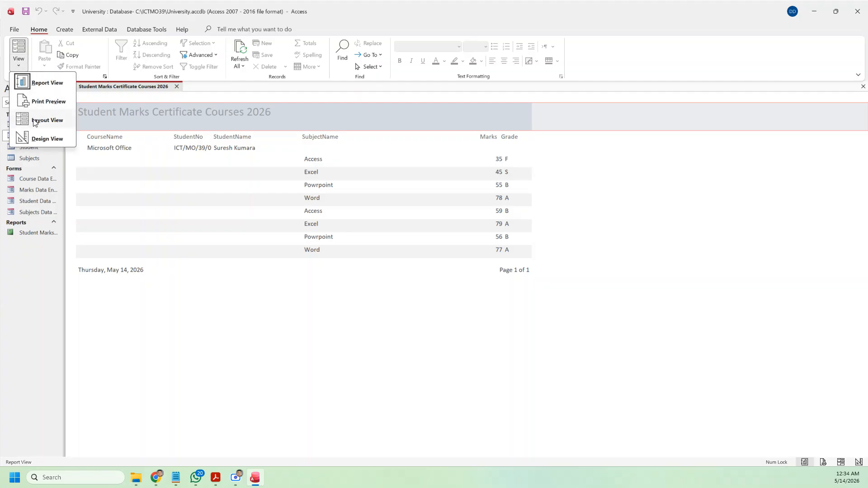
Step: In Layout View, change the report title's font colour to red
click(35, 121)
click(137, 119)
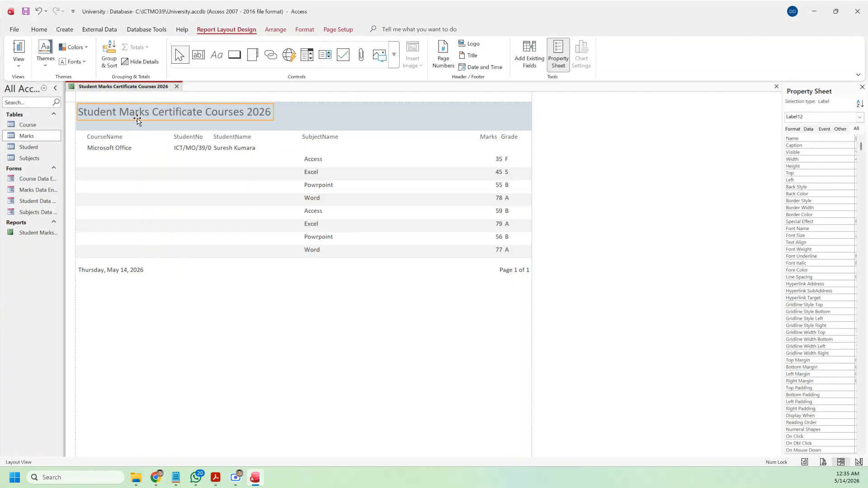
click(338, 31)
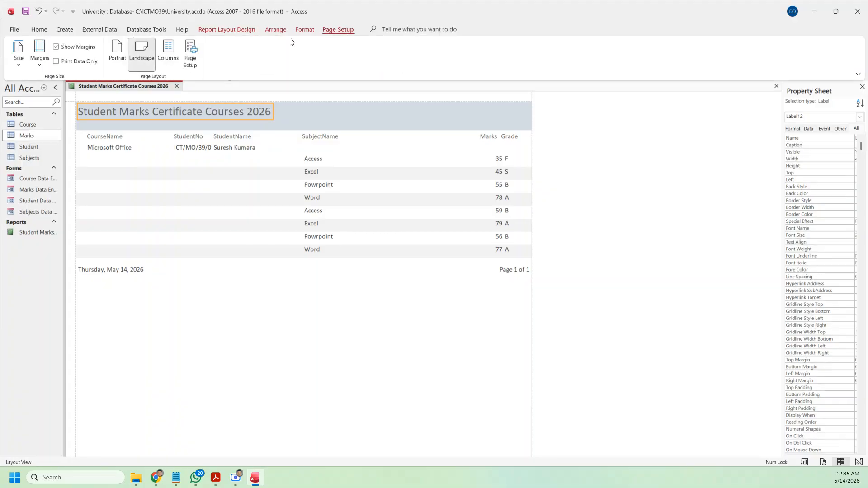
click(240, 27)
click(309, 27)
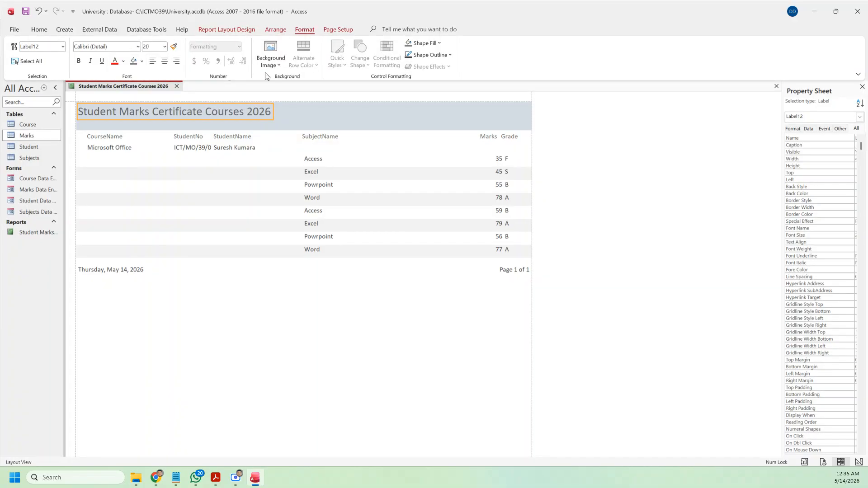
click(123, 62)
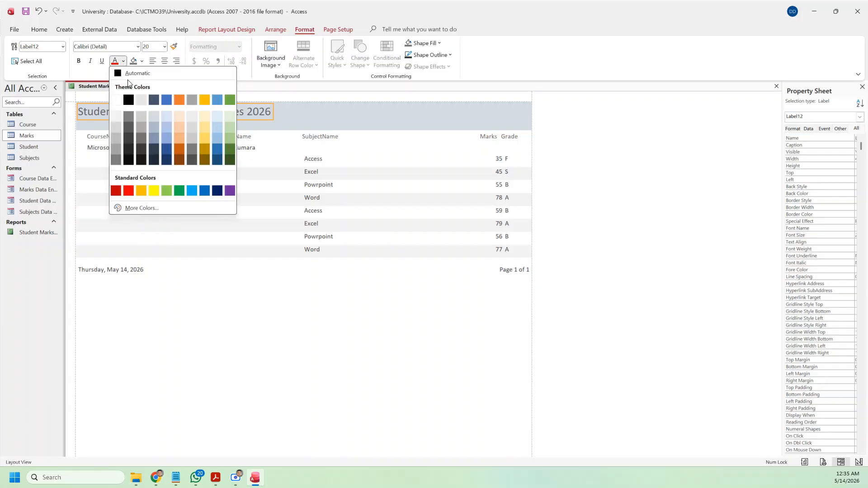
click(128, 190)
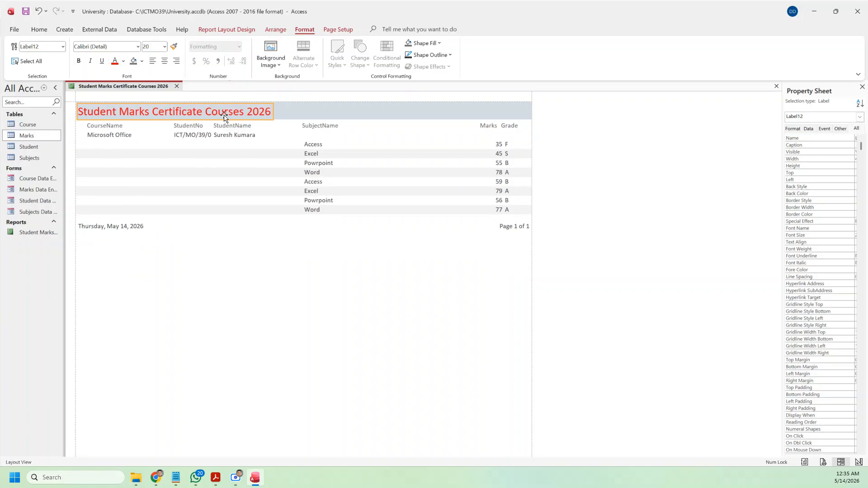
Step: Save the Student Marks Certificate Courses 2026 report and close it
click(26, 12)
click(177, 86)
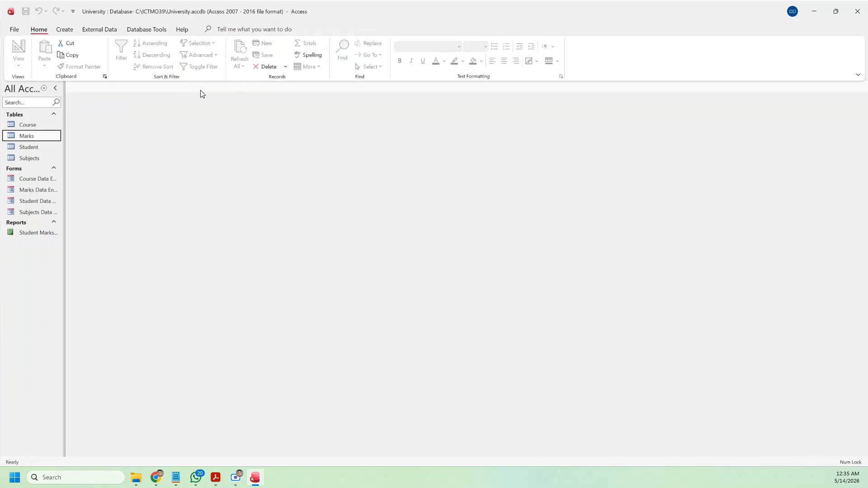
click(65, 29)
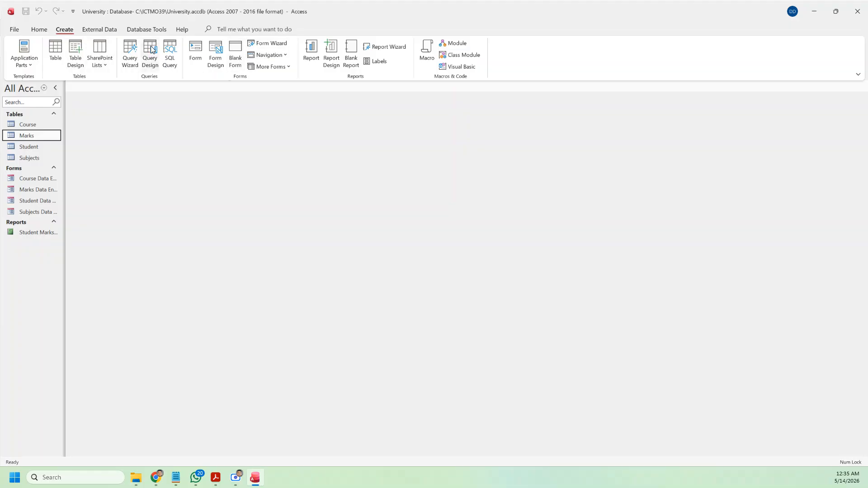
Step: Start a Simple Query Wizard query with StudentNo and StudentName from the Student table
click(129, 50)
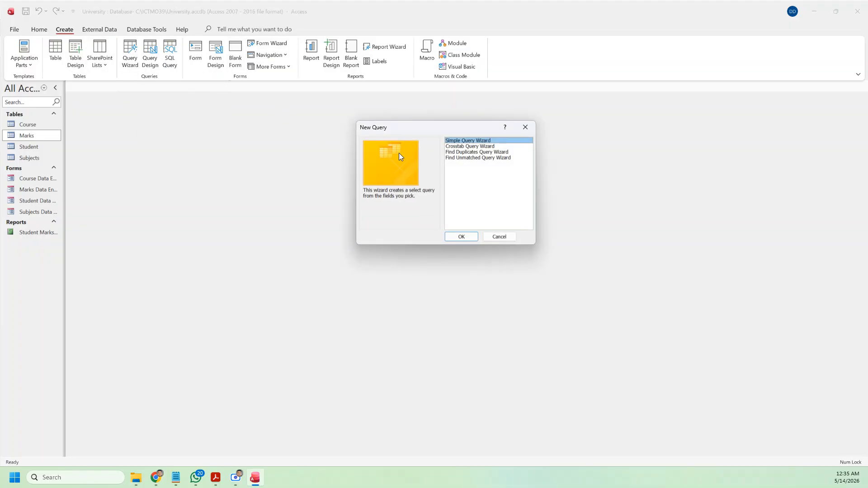
click(466, 237)
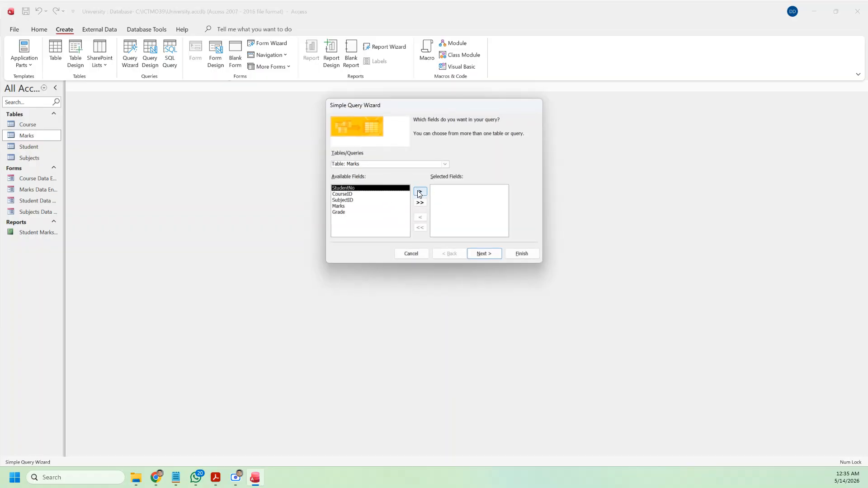
click(445, 164)
click(384, 183)
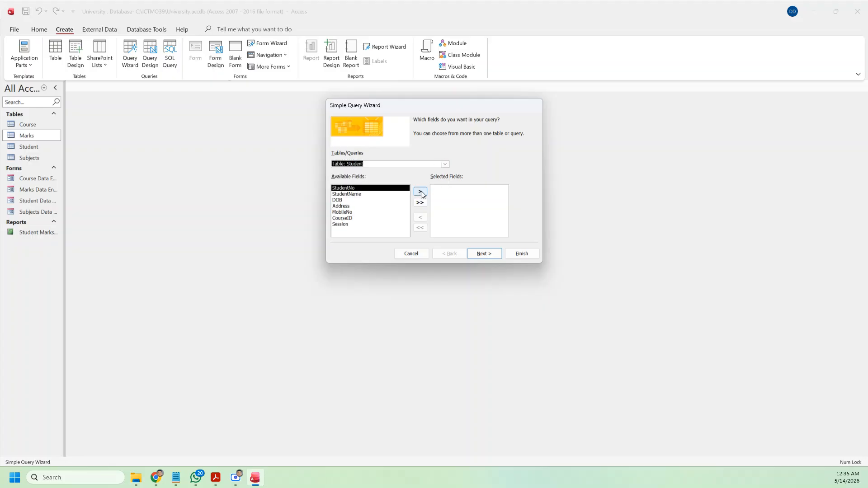
click(417, 191)
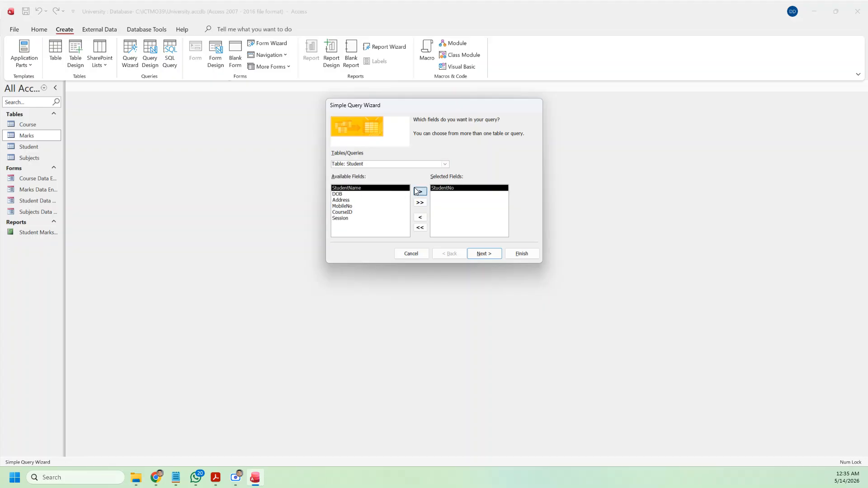
click(415, 191)
Step: Add CourseName from the Course table to the query fields
click(445, 164)
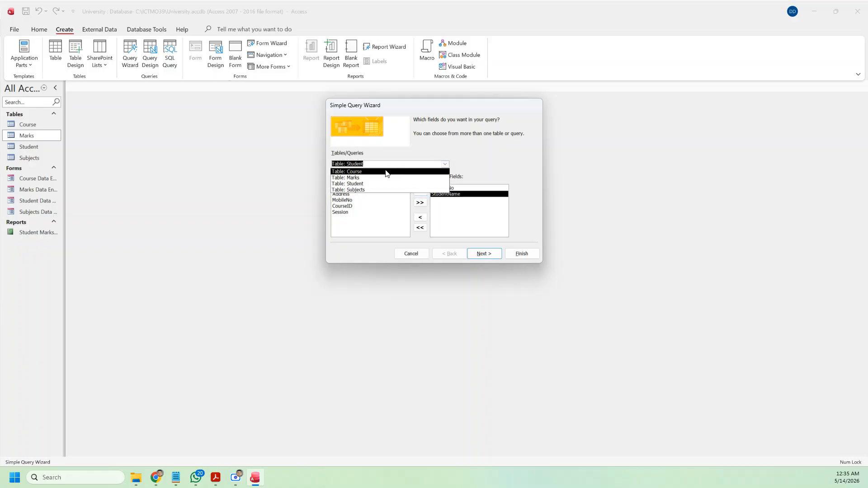
click(381, 177)
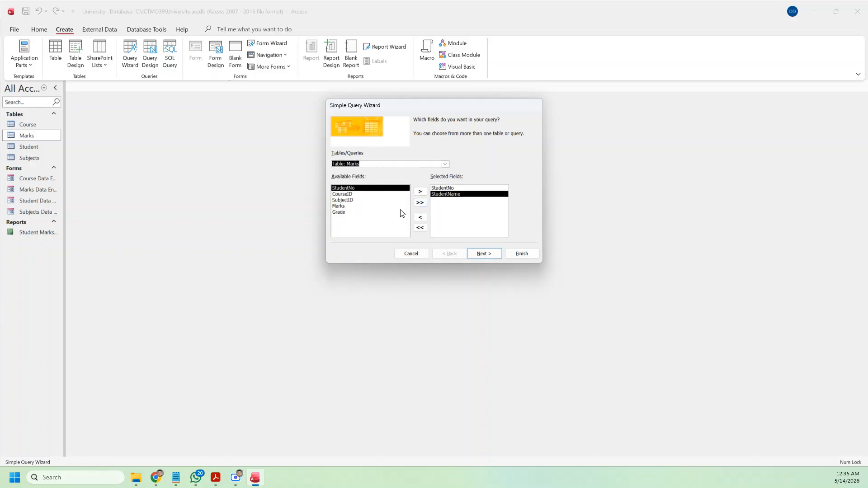
click(445, 165)
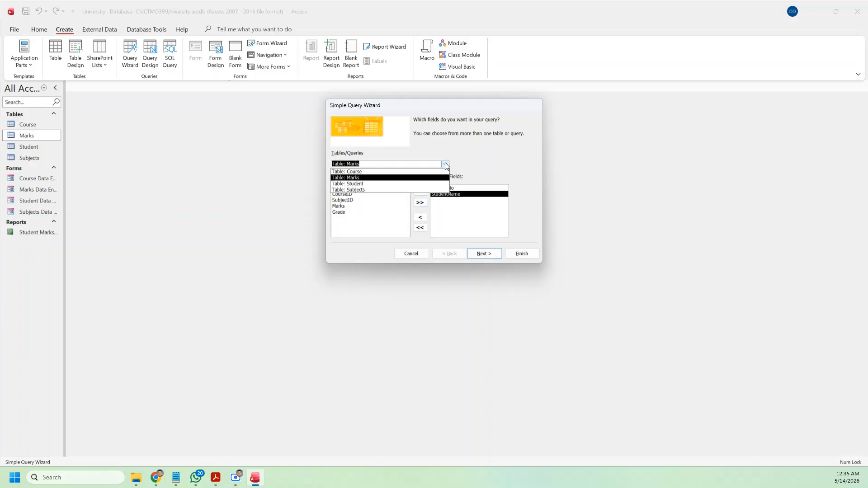
click(418, 172)
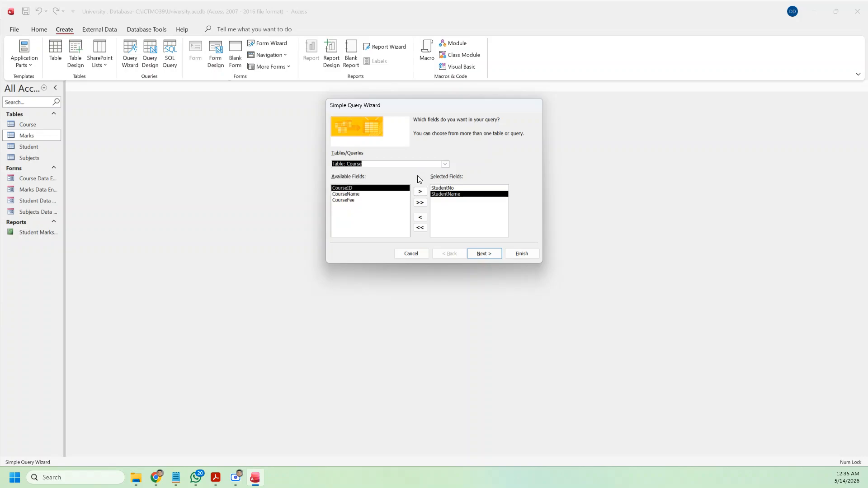
click(361, 194)
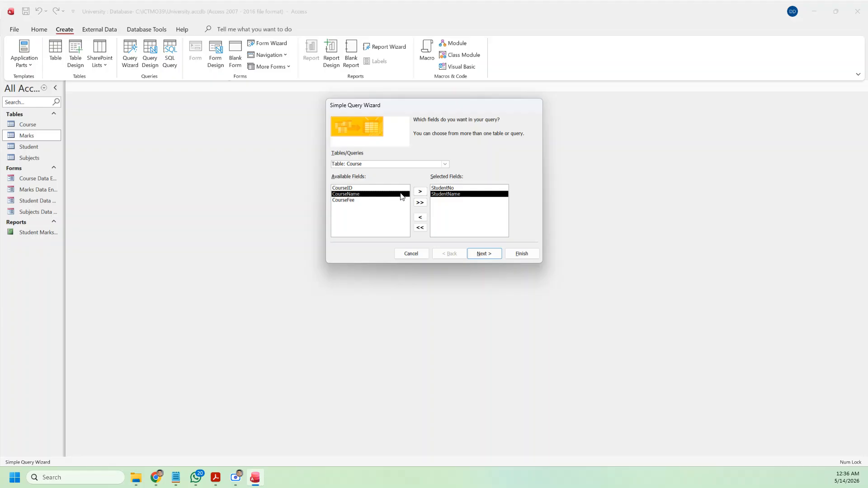
click(420, 192)
Step: Add SubjectName from Subjects, plus Marks and Grade from the Marks table, then continue
click(445, 165)
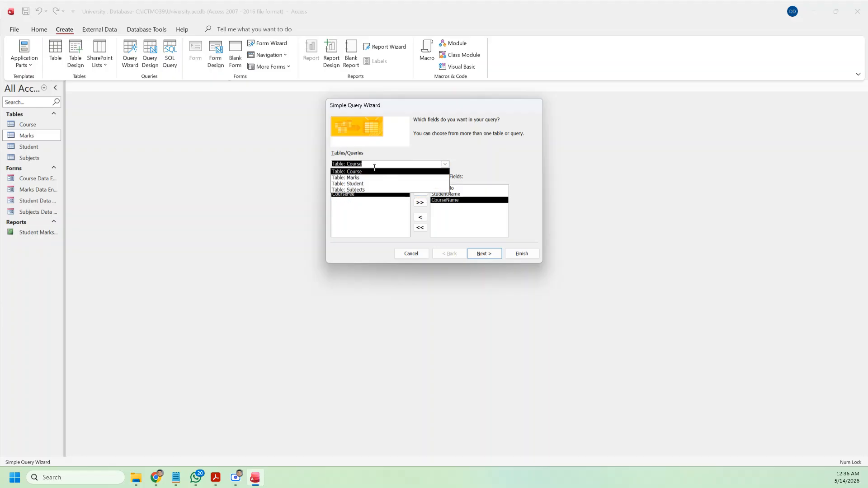
click(357, 190)
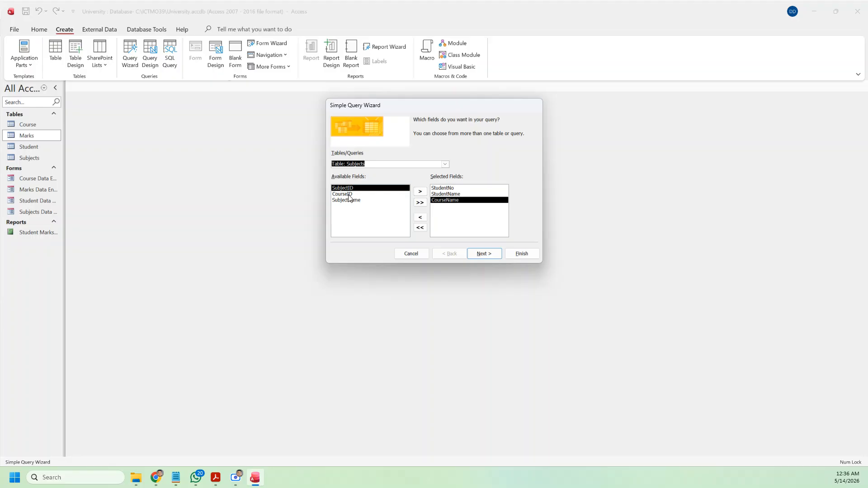
click(351, 201)
click(420, 191)
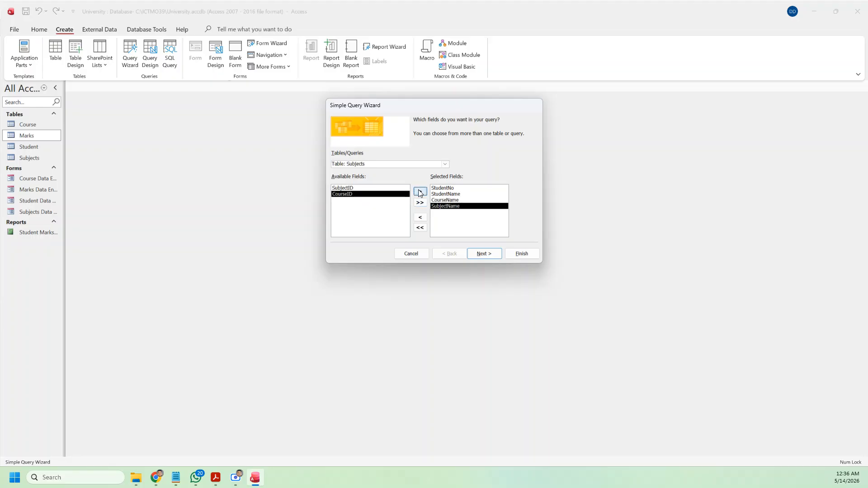
click(446, 164)
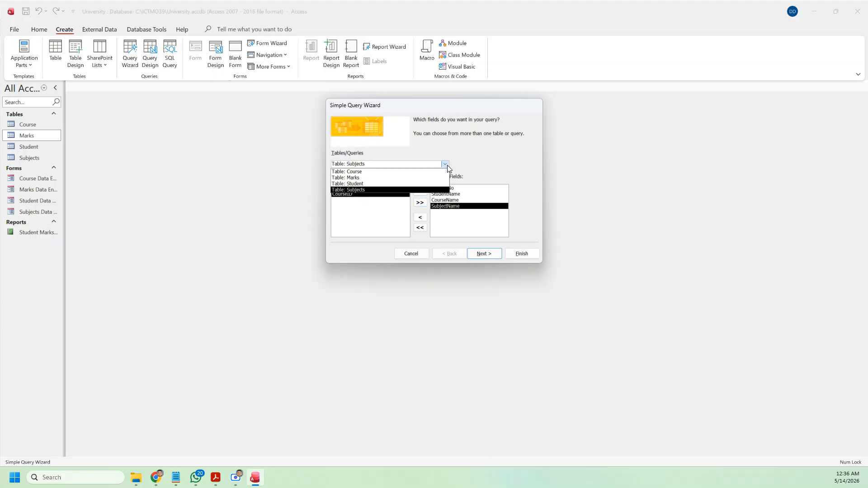
click(375, 178)
click(338, 206)
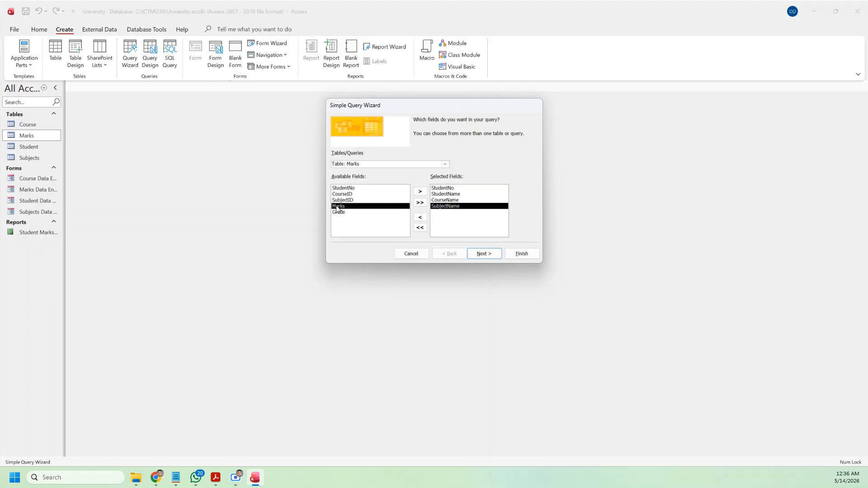
click(420, 192)
click(420, 192)
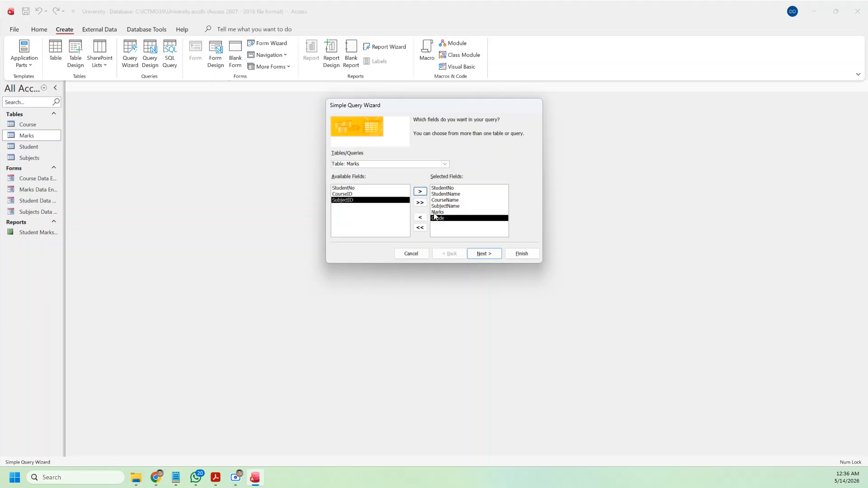
click(484, 254)
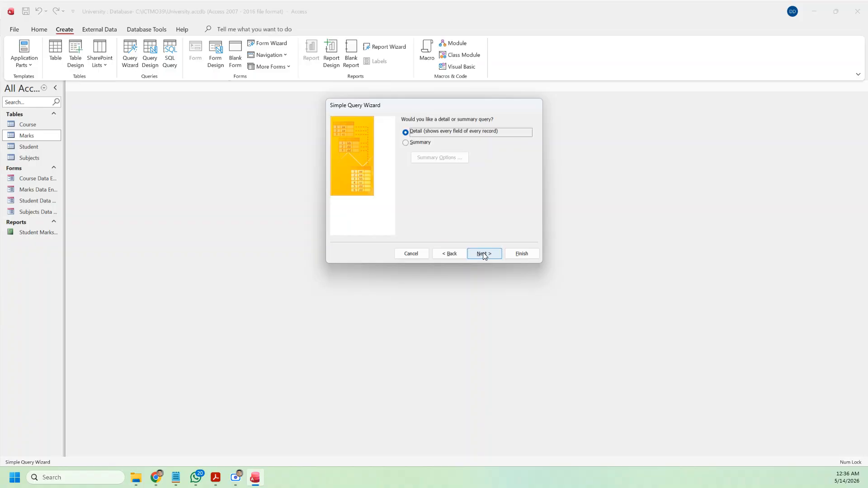
Step: Keep it a detail query, title it StudentMarksQuery, and finish to show its results
click(484, 254)
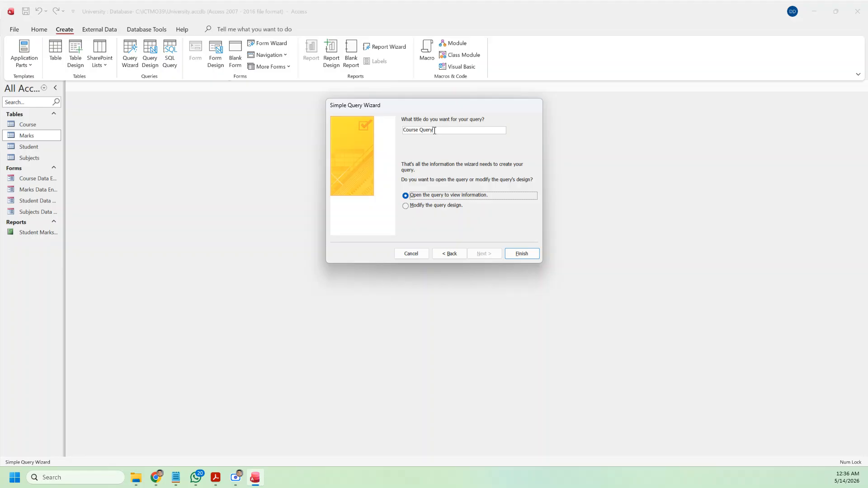
drag(434, 131, 402, 130)
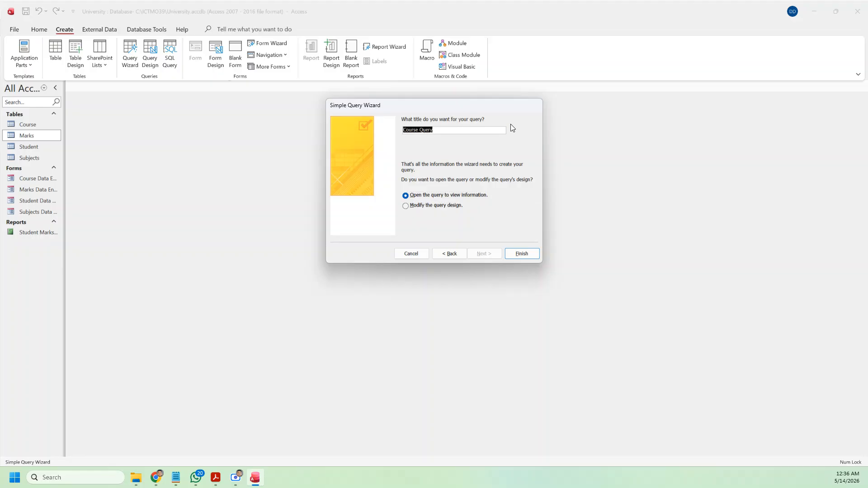
text(StudentMarksQuery)
click(535, 253)
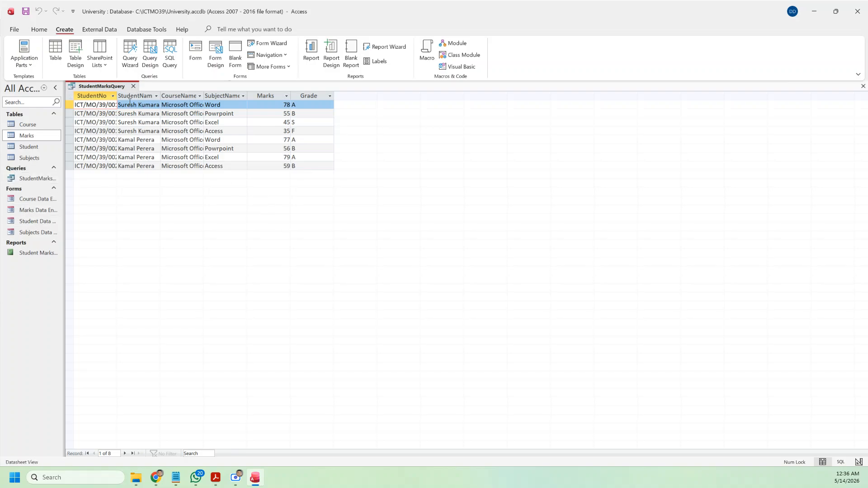
Step: Close the query results and start a Report Wizard report with all StudentMarksQuery fields
click(133, 87)
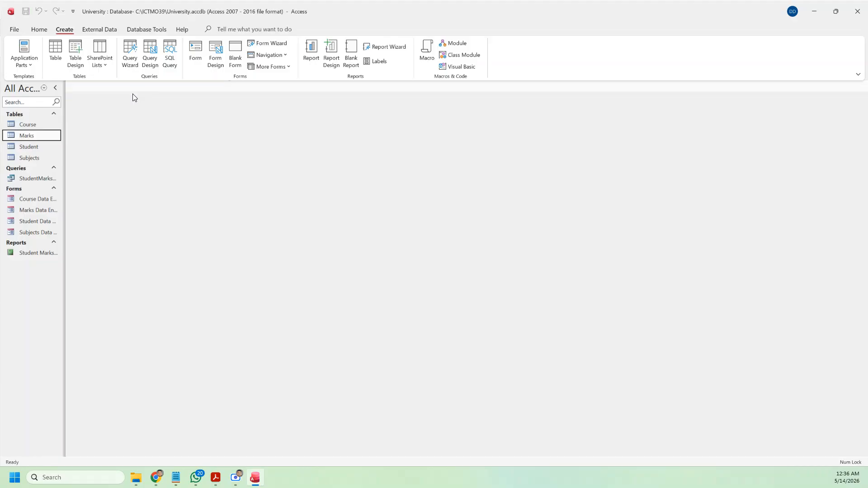
click(385, 47)
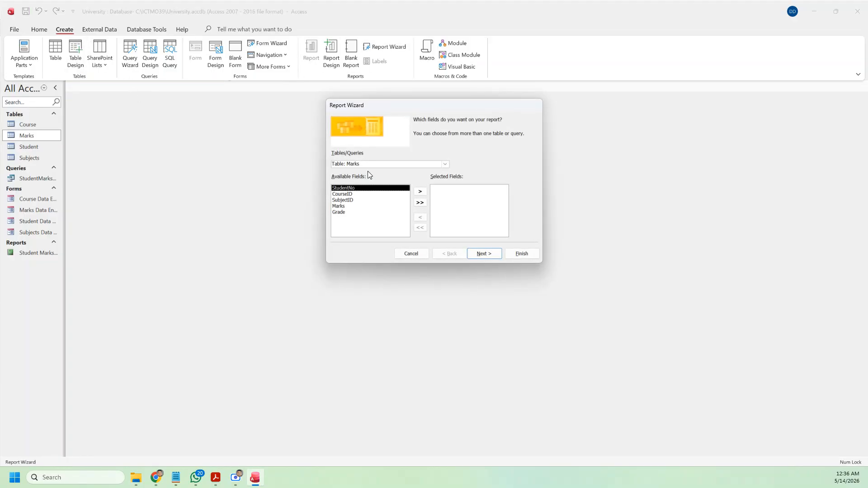
click(445, 163)
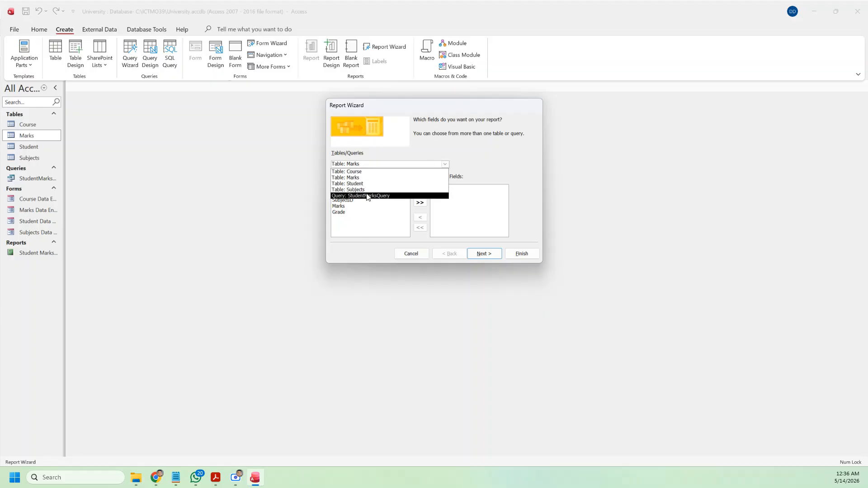
click(387, 196)
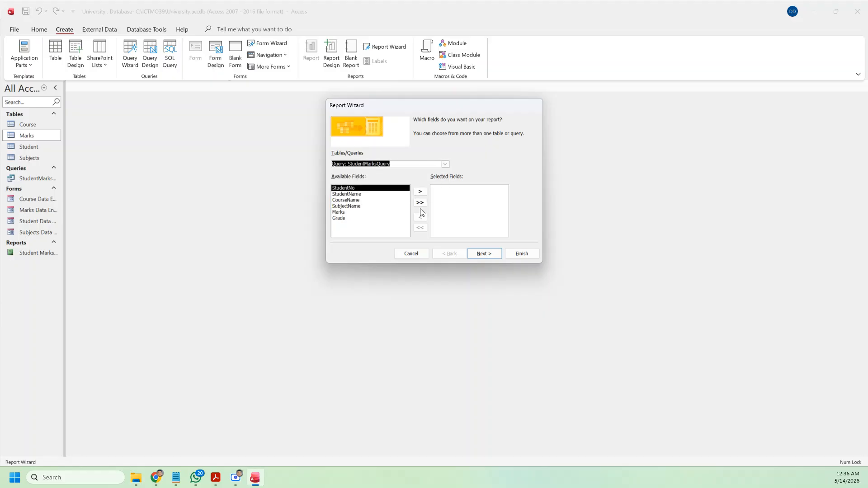
click(419, 203)
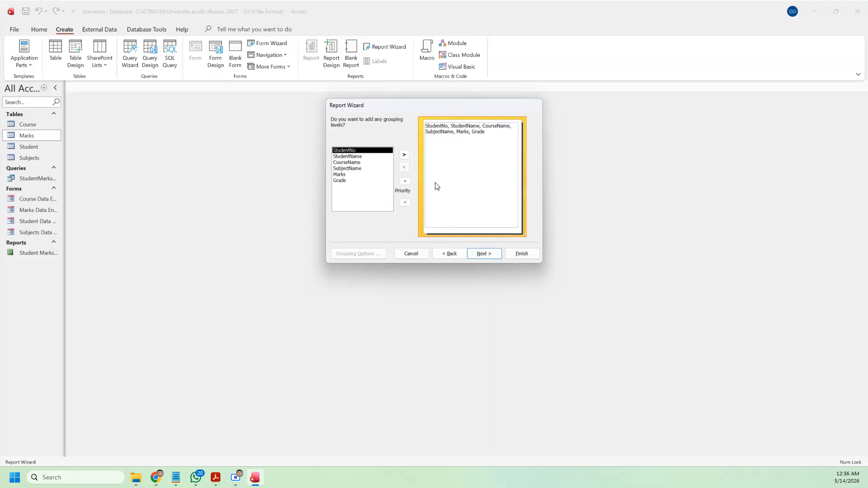
Step: Group the report by CourseName and sort records by StudentNo
click(348, 162)
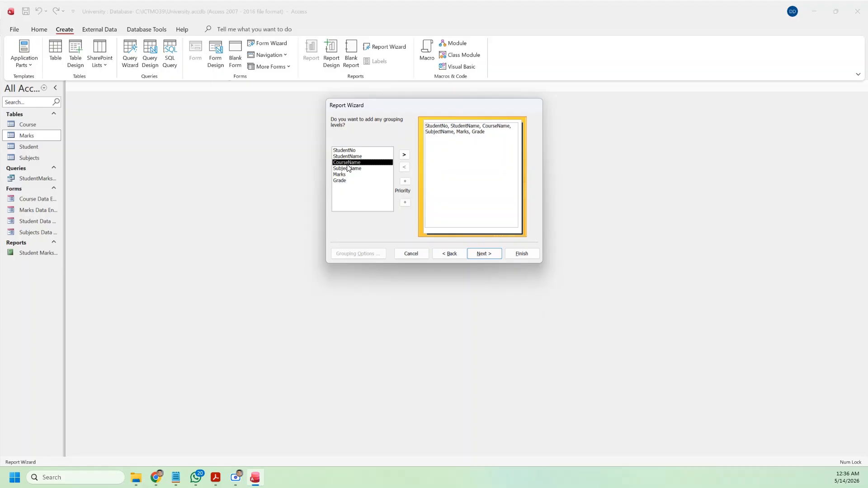
click(404, 155)
click(486, 255)
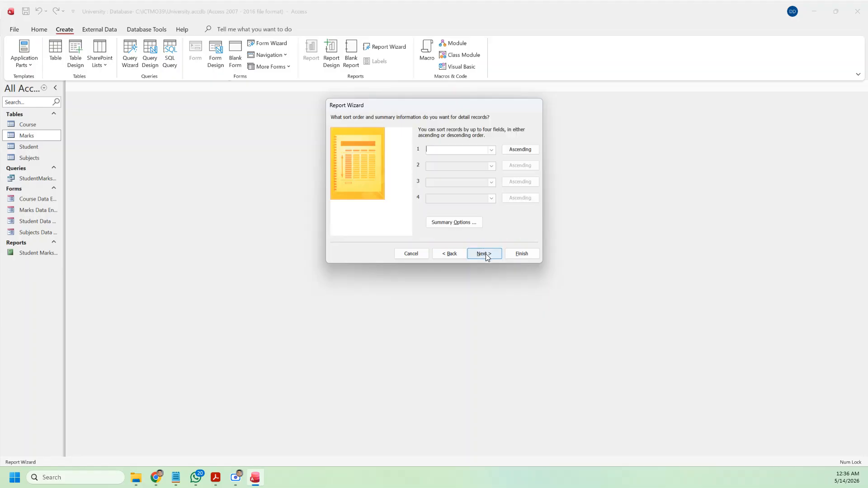
click(491, 151)
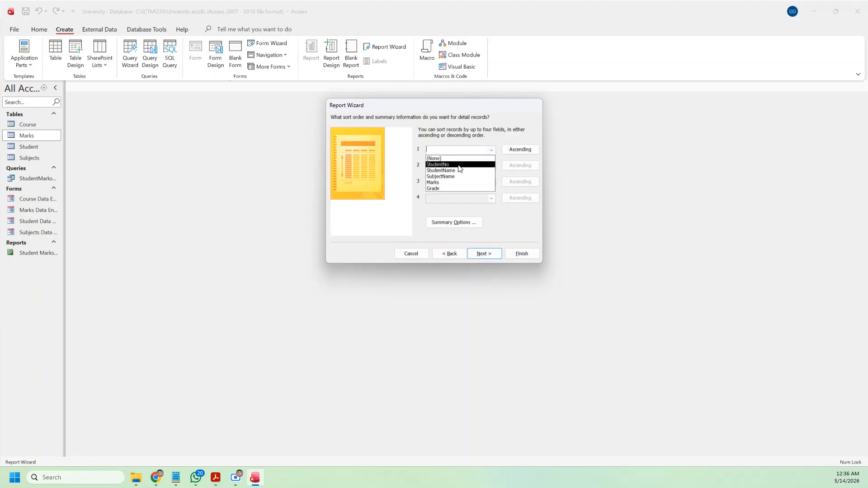
click(452, 160)
Step: Set the report layout to landscape and insert 'Report by' into the title
click(495, 252)
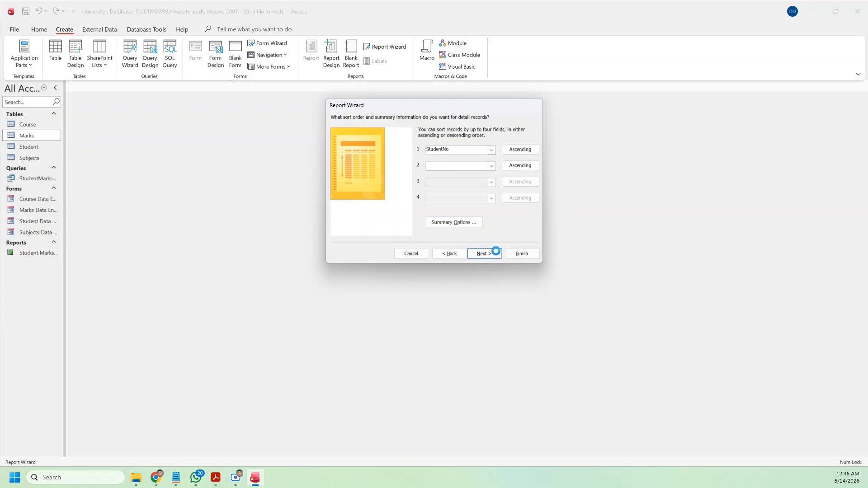
click(506, 149)
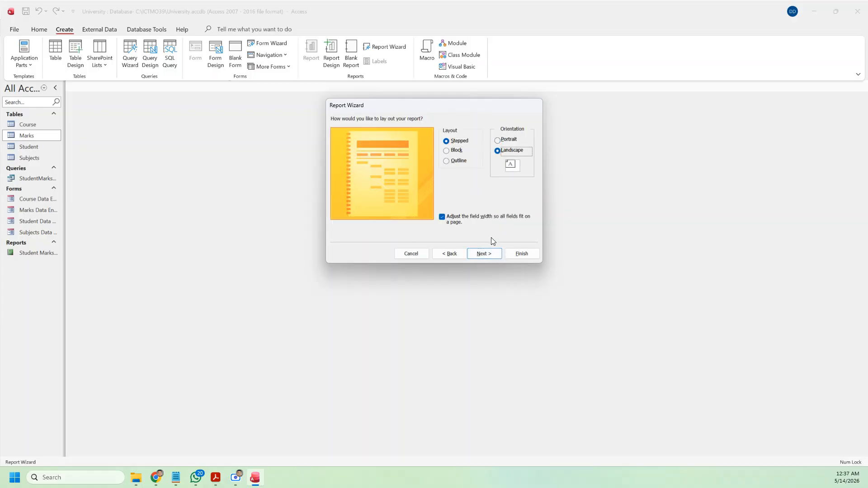
click(482, 254)
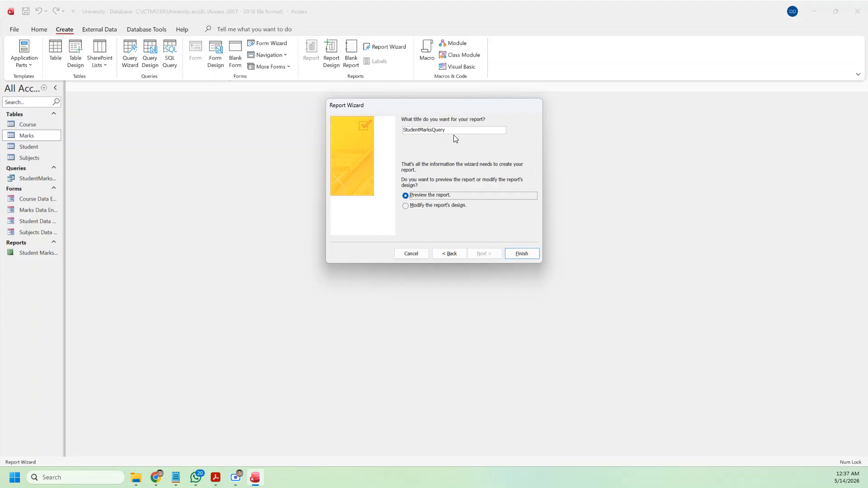
click(455, 132)
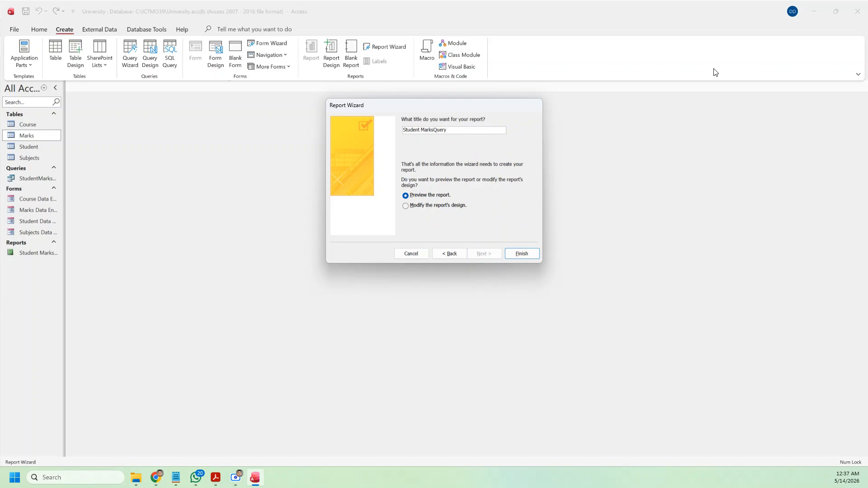
text(Report by)
Step: Finish the Student Marks Report by Query, preview it, then switch to Design View
click(521, 254)
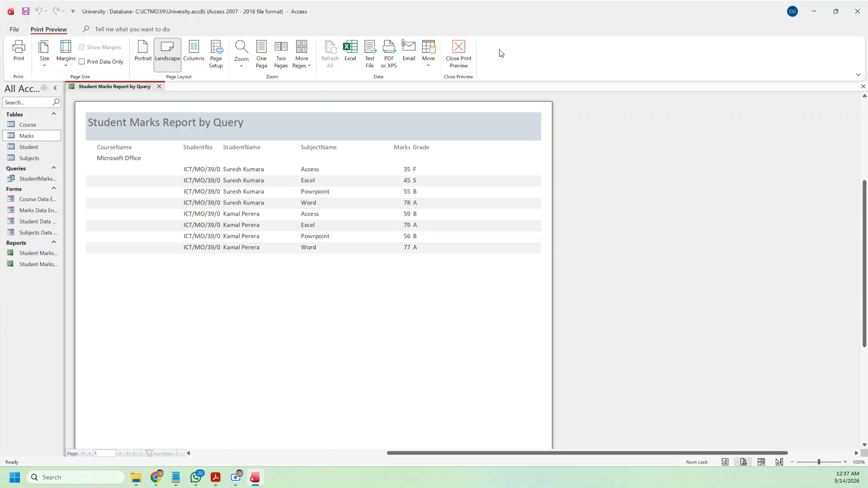
click(459, 52)
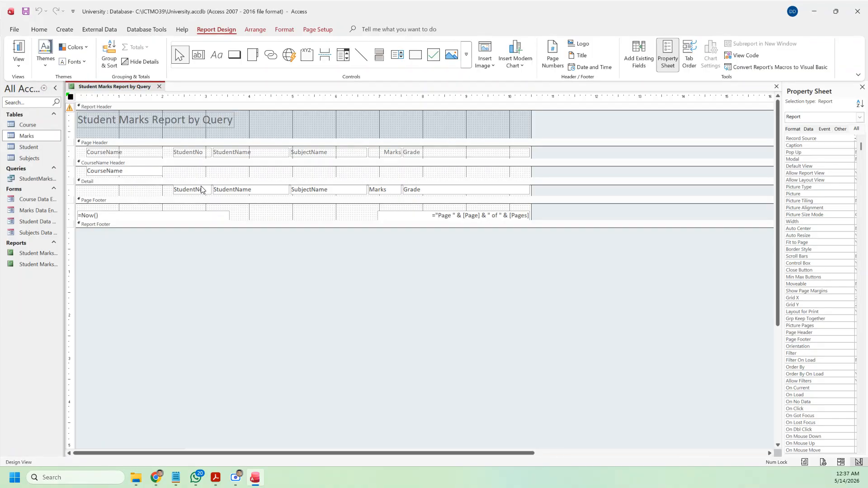
Step: Move StudentNo and StudentName into the CourseName header and check the result in Report View
click(24, 69)
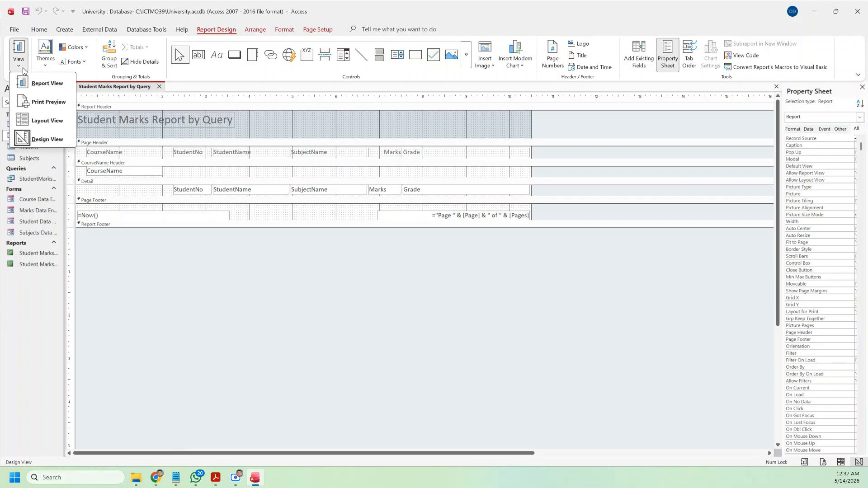
click(199, 194)
drag(184, 194, 183, 172)
drag(225, 190, 224, 172)
click(18, 48)
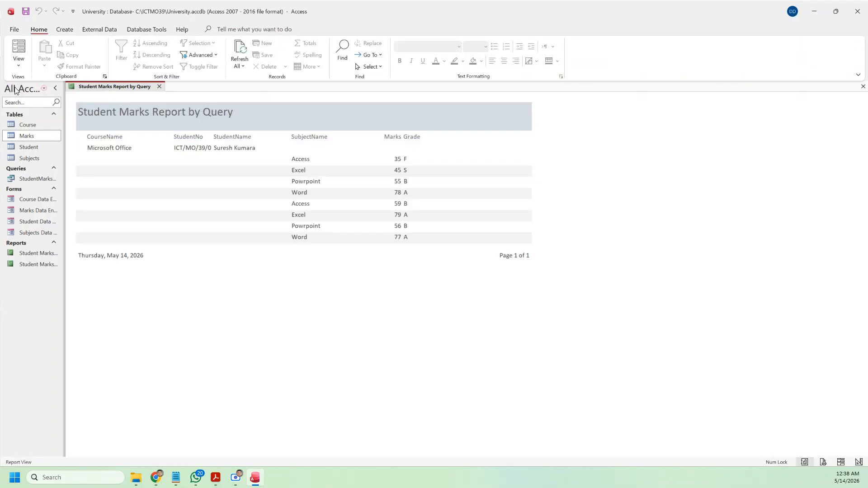
Step: Return to Design View, move StudentNo back into the Detail rows, and view the report
click(19, 64)
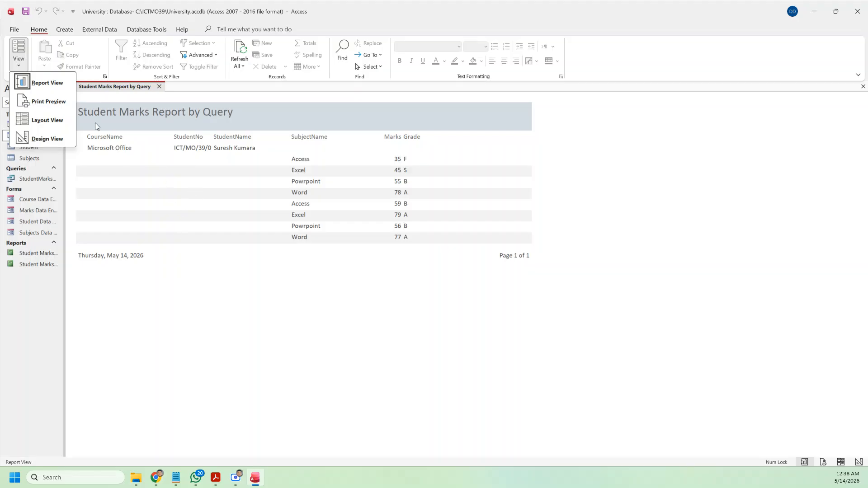
click(41, 139)
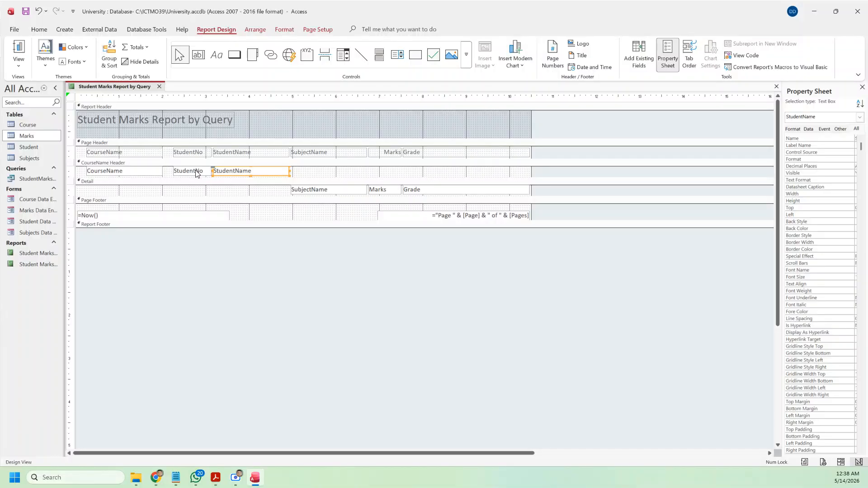
drag(193, 172, 233, 186)
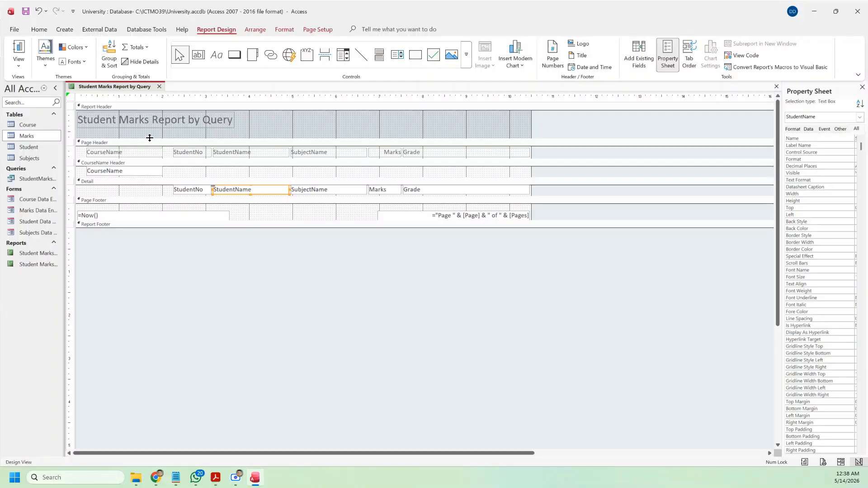
click(18, 52)
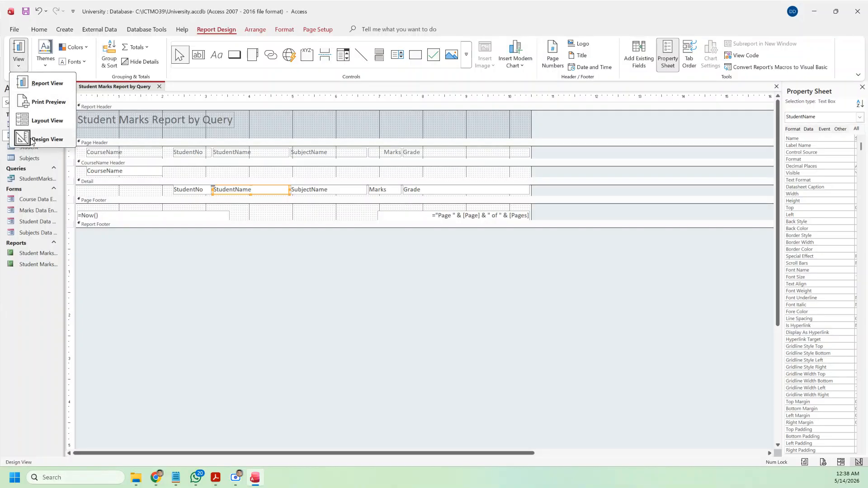
click(47, 86)
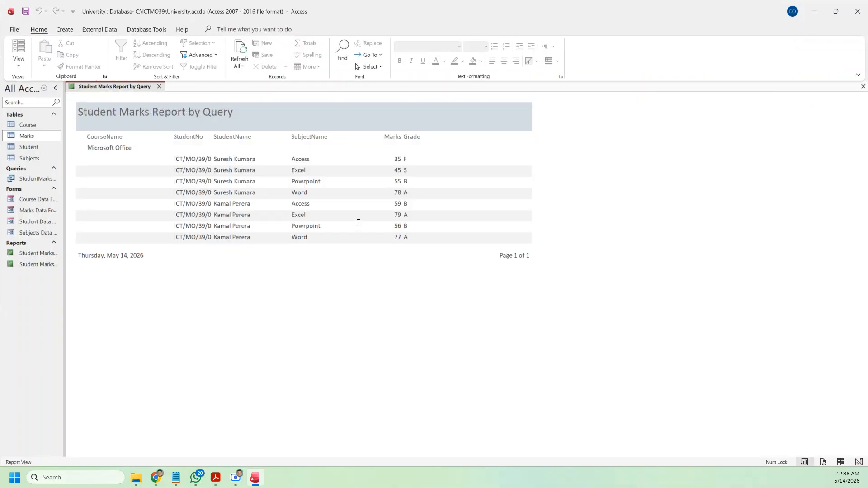